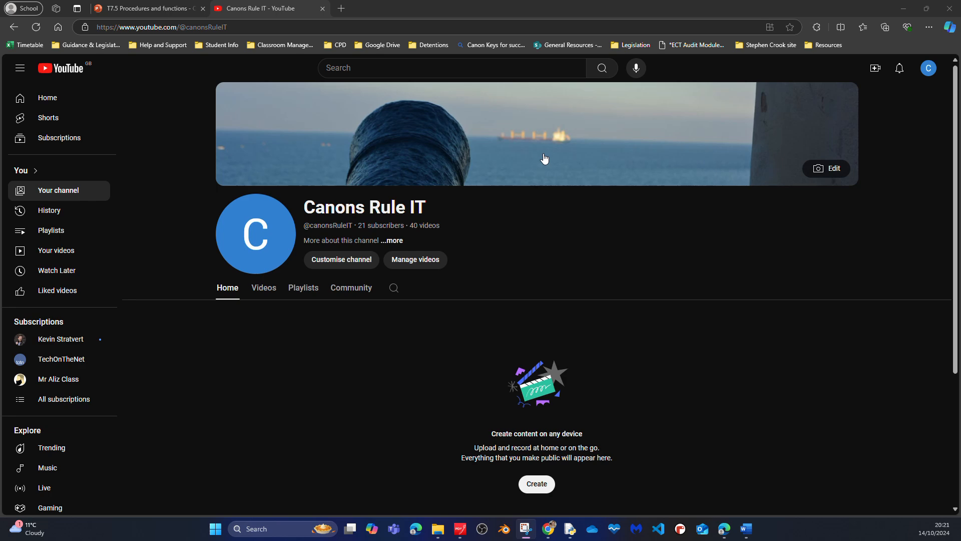
Step: Open photopea.com in a new browser tab and dismiss the ad-blocking notice
{"action": "left_click", "coordinate": [341, 8]}
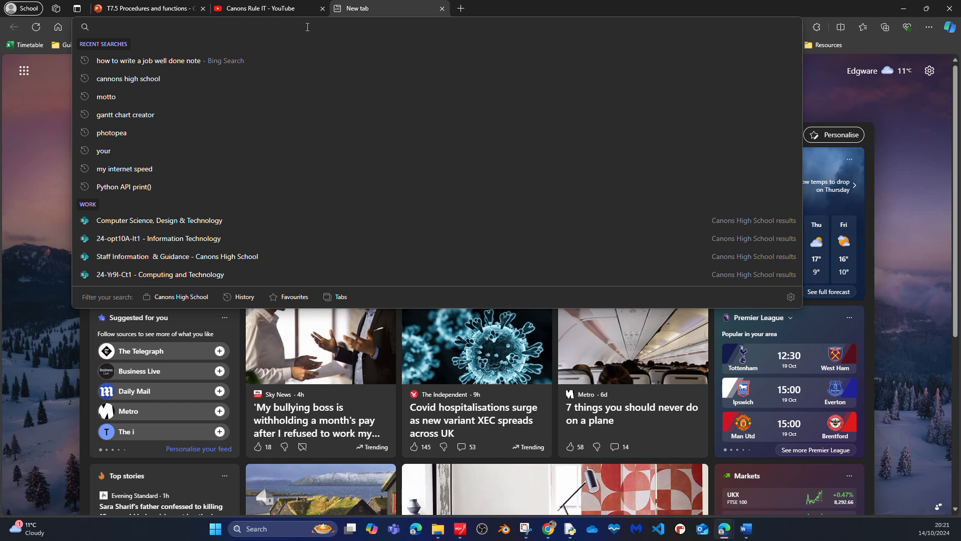
{"action": "type", "text": "photopea"}
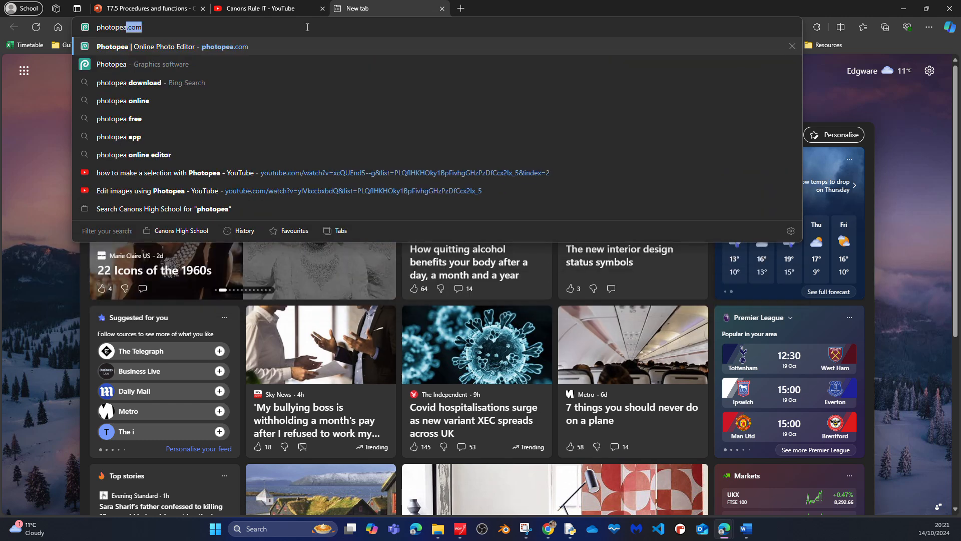
{"action": "key", "text": "Return"}
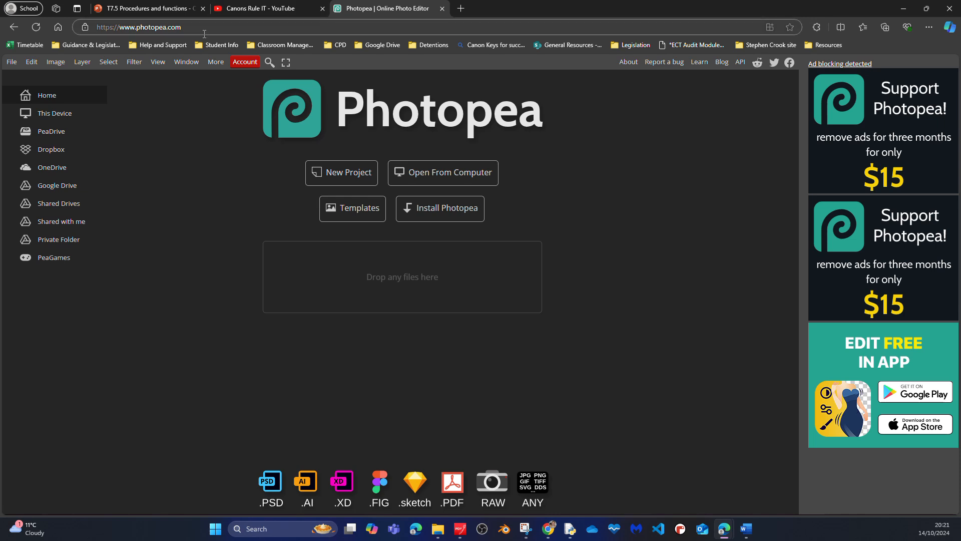
{"action": "left_click_drag", "start_coordinate": [206, 32], "coordinate": [89, 36]}
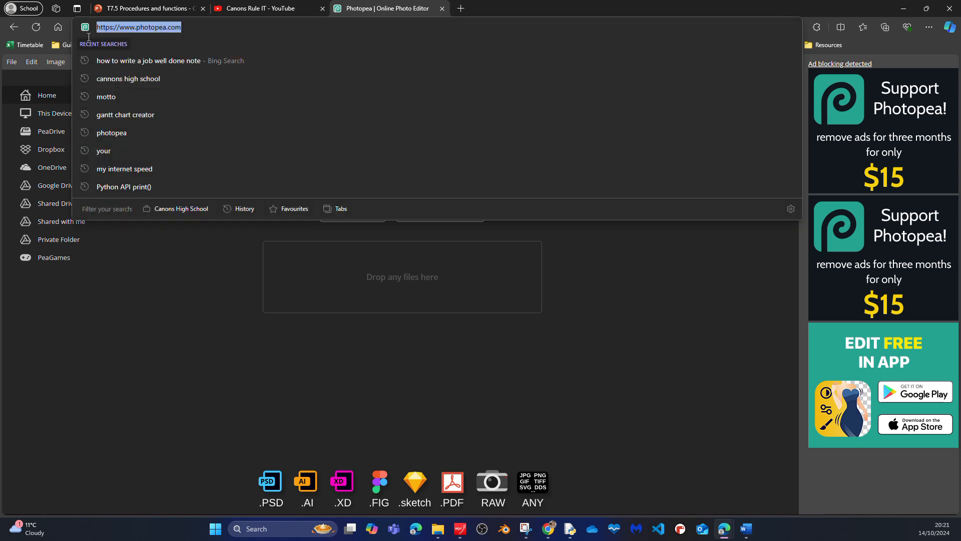
{"action": "left_click", "coordinate": [200, 288]}
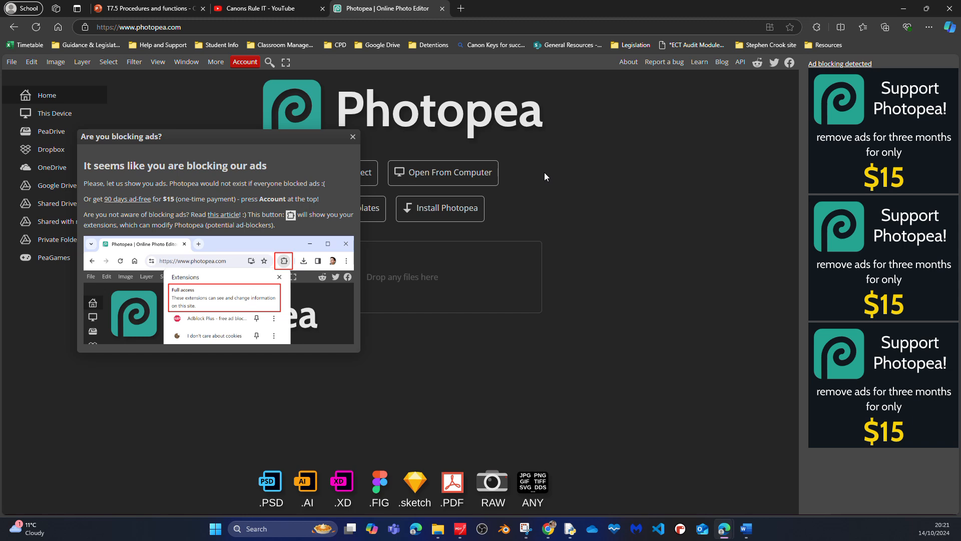
{"action": "left_click", "coordinate": [353, 137]}
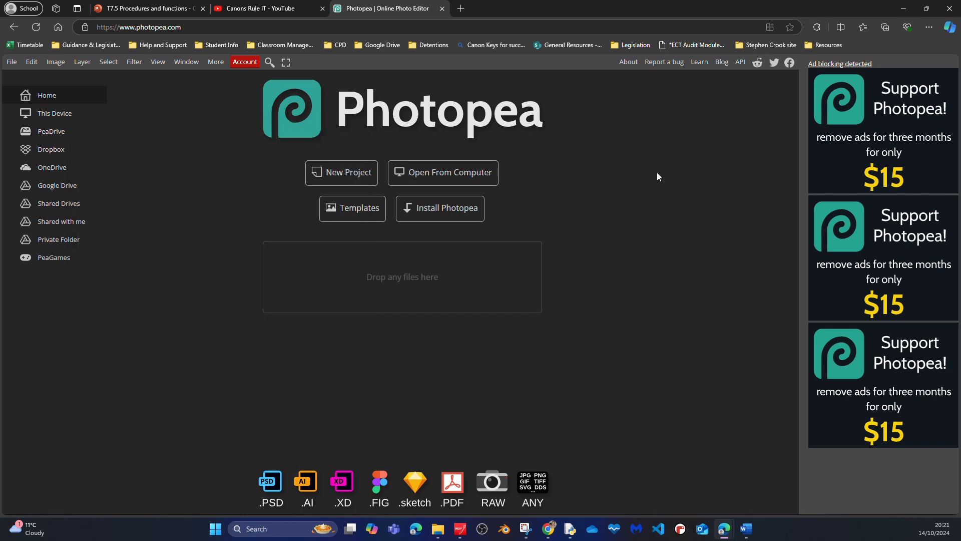
Step: Start a new project from the lion photo template titled "What Is Love?"
{"action": "left_click", "coordinate": [338, 175]}
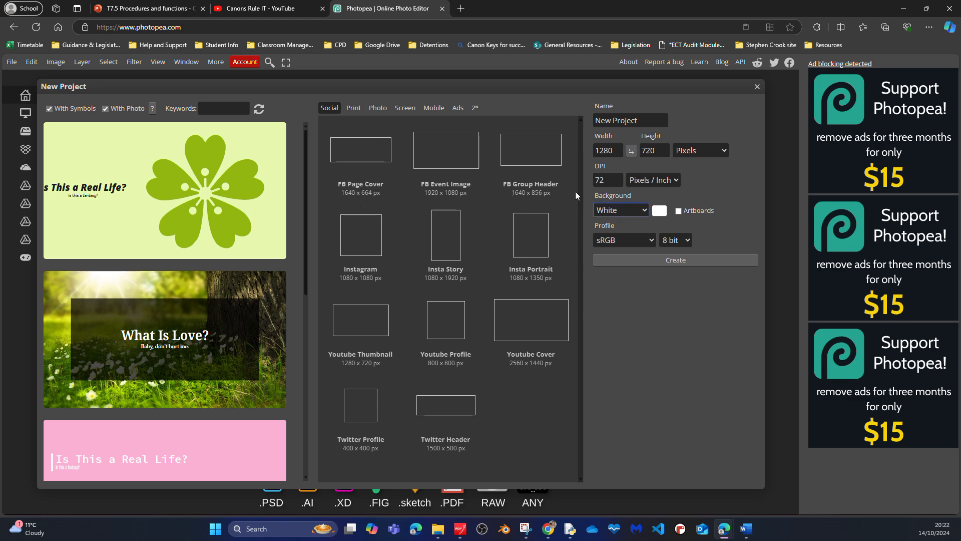
{"action": "scroll", "coordinate": [164, 217], "scroll_direction": "down", "scroll_amount": 2}
{"action": "scroll", "coordinate": [163, 216], "scroll_direction": "down", "scroll_amount": 10}
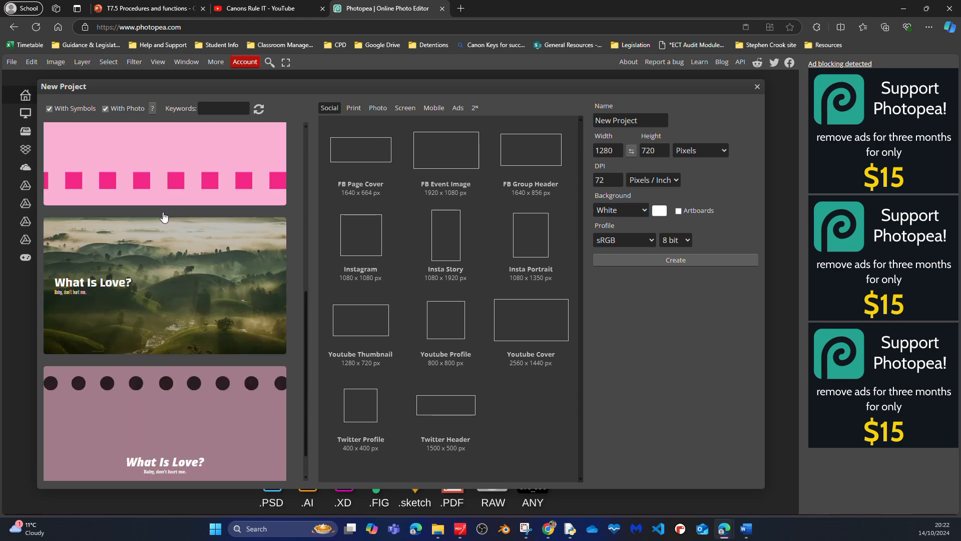
{"action": "scroll", "coordinate": [163, 216], "scroll_direction": "down", "scroll_amount": 10}
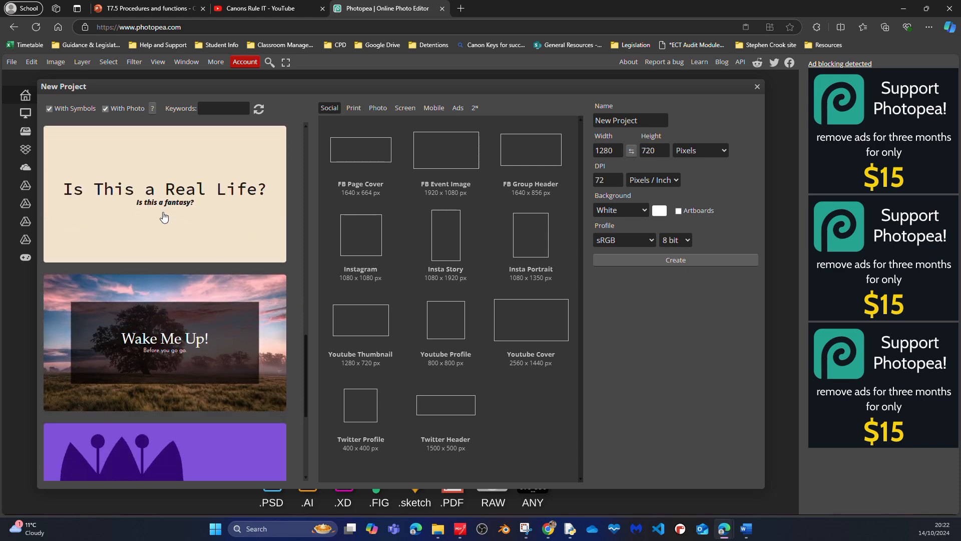
{"action": "scroll", "coordinate": [163, 216], "scroll_direction": "down", "scroll_amount": 7}
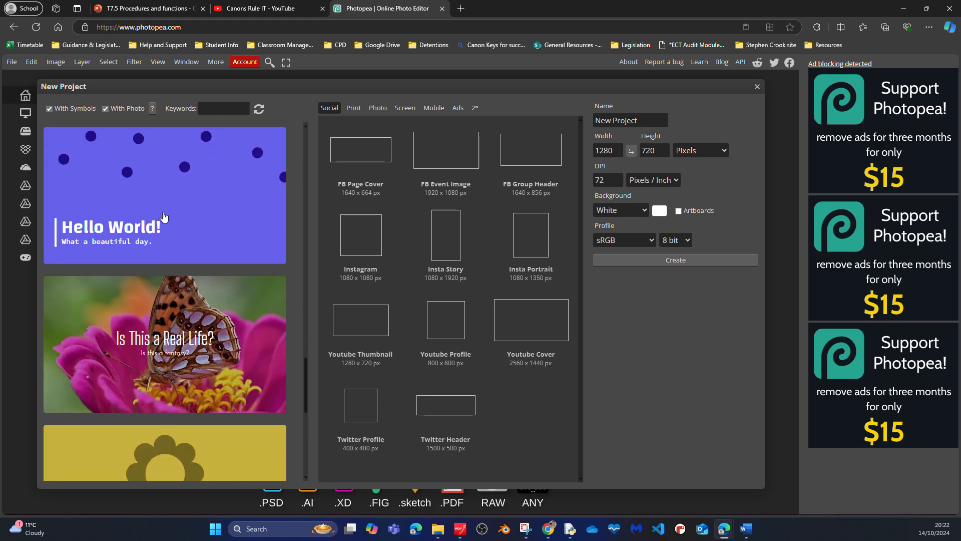
{"action": "scroll", "coordinate": [163, 216], "scroll_direction": "down", "scroll_amount": 5}
{"action": "scroll", "coordinate": [163, 216], "scroll_direction": "down", "scroll_amount": 4}
{"action": "scroll", "coordinate": [219, 251], "scroll_direction": "down", "scroll_amount": 4}
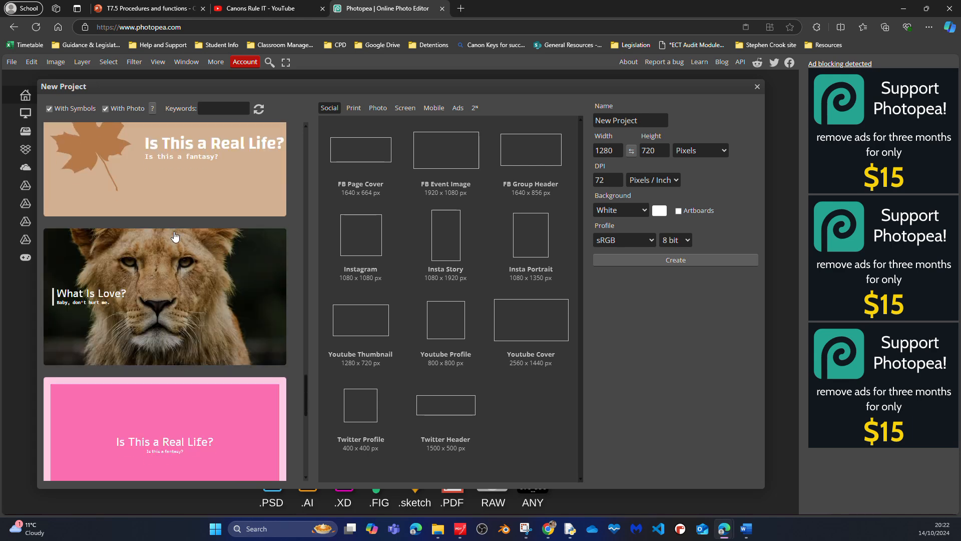
{"action": "left_click", "coordinate": [160, 279]}
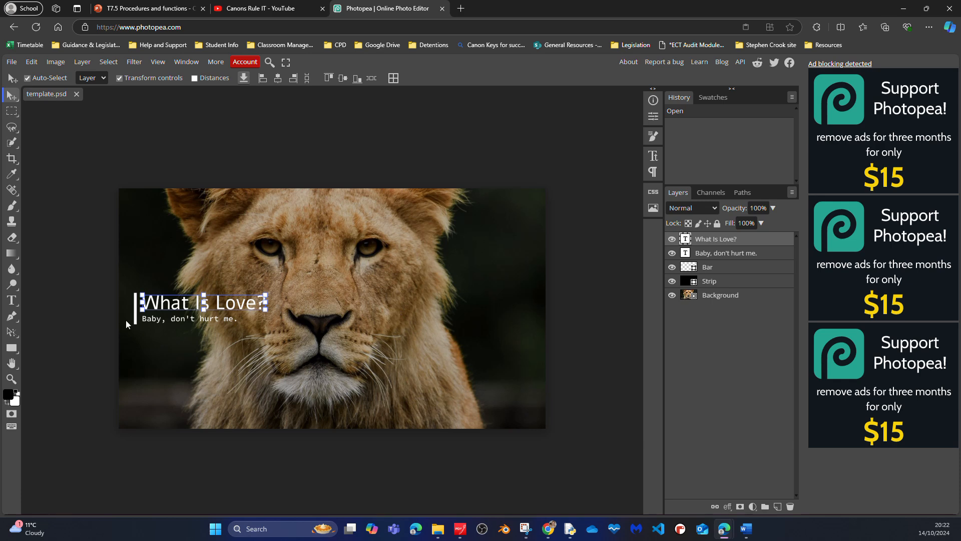
Step: Examine the template's layers by selecting the subtitle, Bar, Strip and Background layers one after another
{"action": "key", "text": "ctrl+t"}
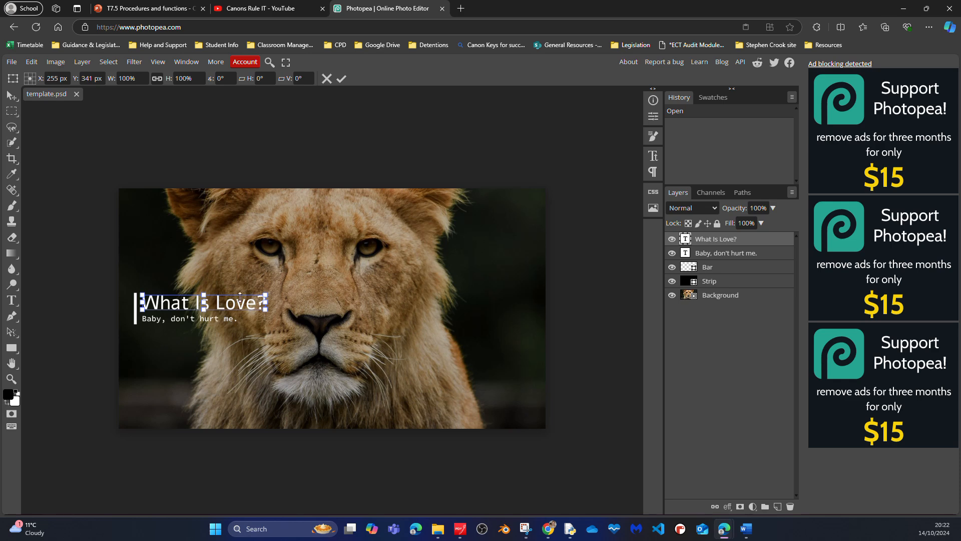
{"action": "key", "text": "Return"}
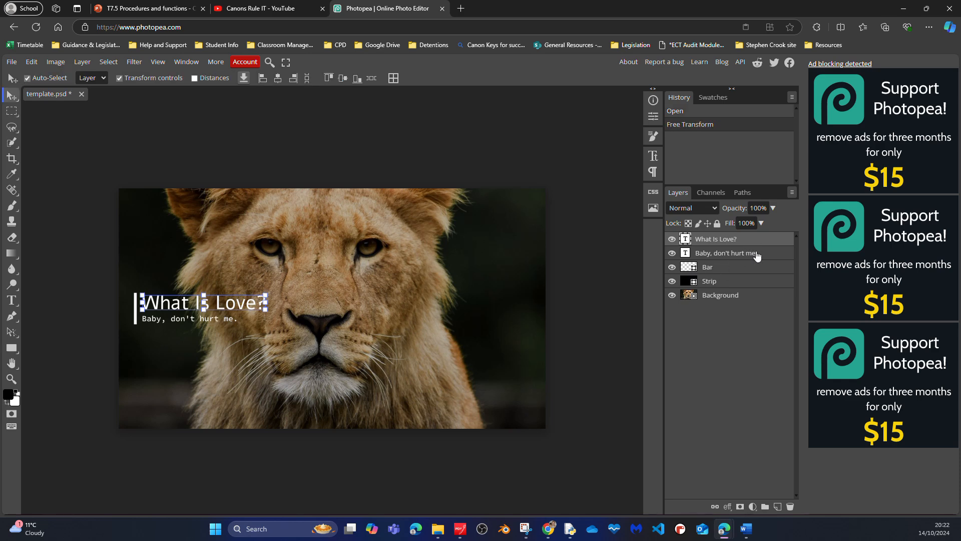
{"action": "left_click", "coordinate": [757, 254]}
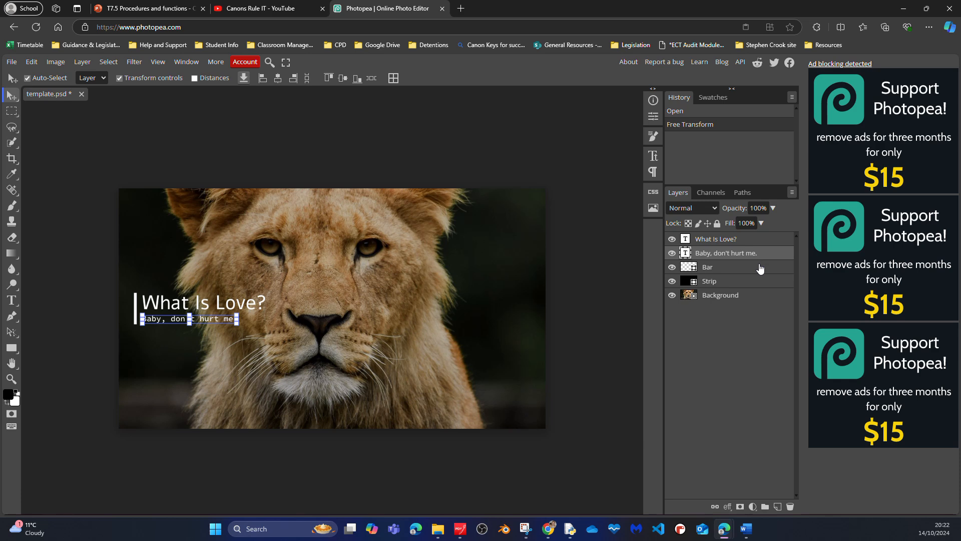
{"action": "left_click", "coordinate": [760, 268]}
{"action": "left_click", "coordinate": [760, 283]}
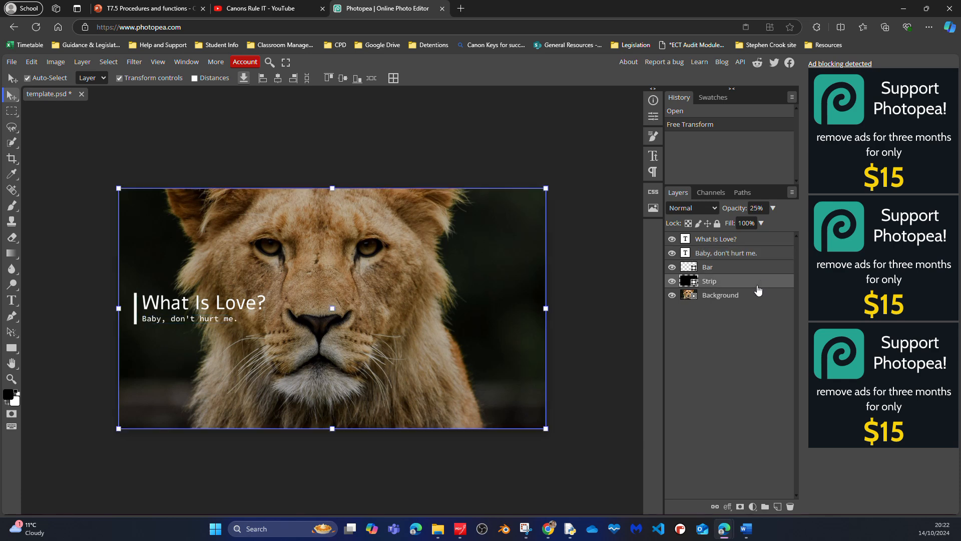
{"action": "left_click", "coordinate": [757, 296]}
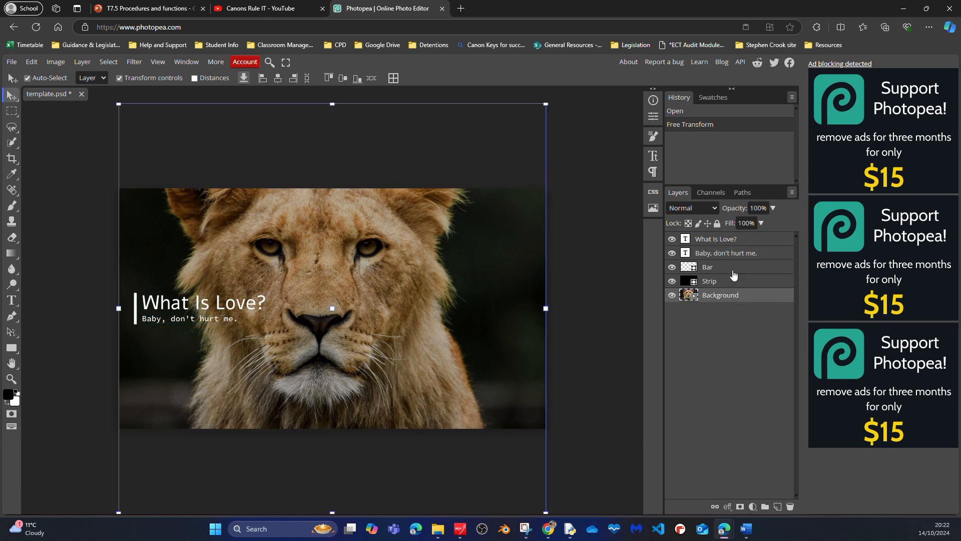
Step: Hide the two text layers and the Bar layer, and select the Strip layer
{"action": "left_click", "coordinate": [672, 240]}
{"action": "left_click", "coordinate": [672, 253]}
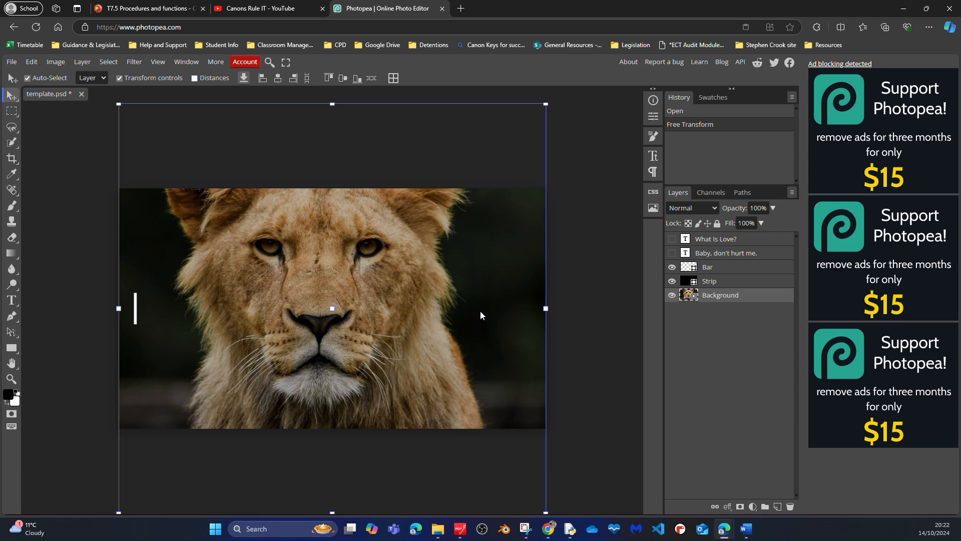
{"action": "left_click", "coordinate": [672, 267]}
{"action": "left_click", "coordinate": [751, 285]}
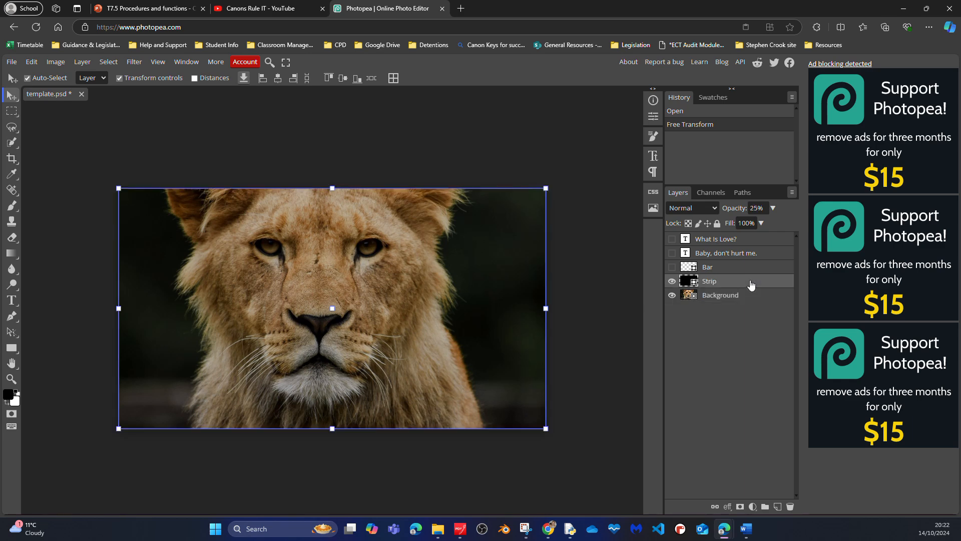
Step: Toggle the Strip layer's visibility repeatedly to compare the lion image with and without it, leaving the layer shown
{"action": "left_click", "coordinate": [672, 284]}
{"action": "left_click", "coordinate": [672, 284]}
{"action": "left_click", "coordinate": [672, 285]}
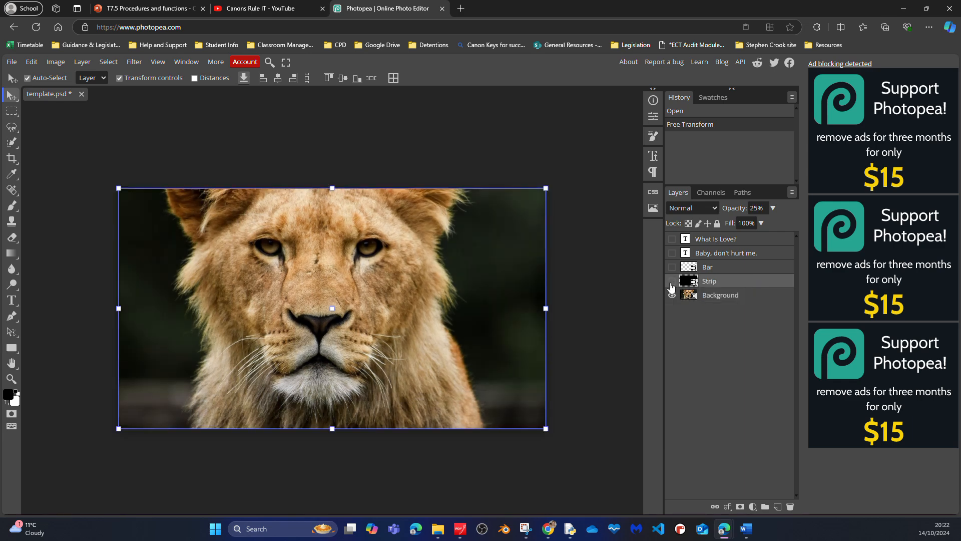
{"action": "left_click", "coordinate": [672, 284]}
{"action": "left_click", "coordinate": [671, 284]}
{"action": "left_click", "coordinate": [671, 284]}
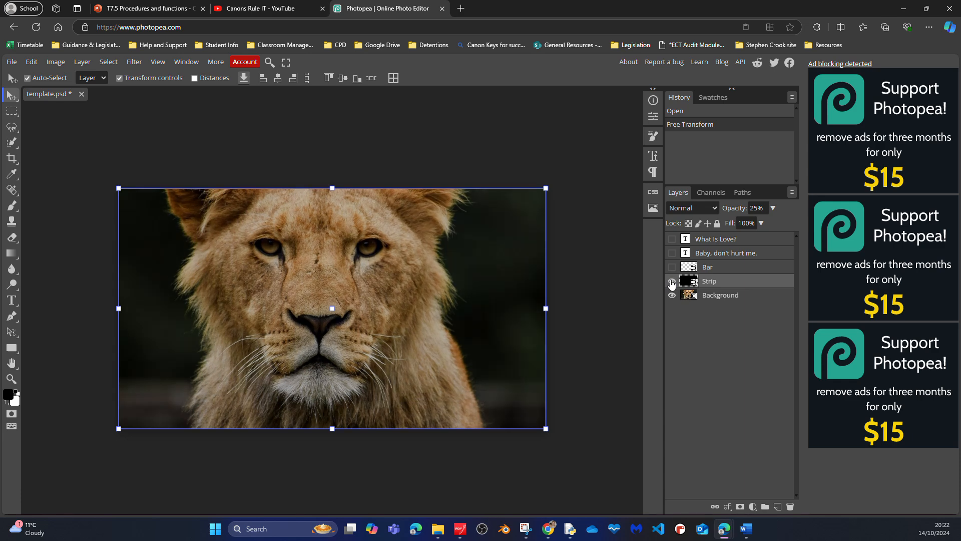
{"action": "left_click", "coordinate": [671, 283]}
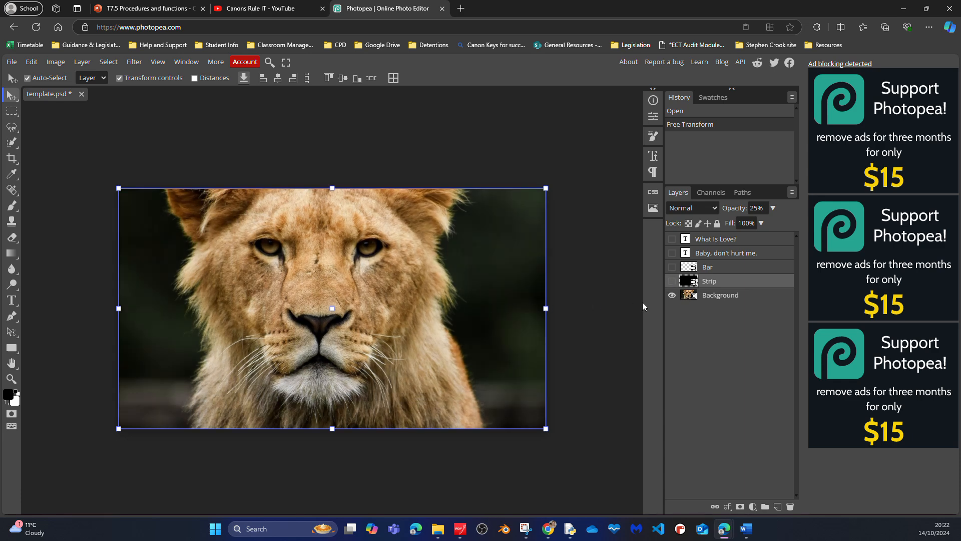
{"action": "left_click", "coordinate": [672, 281]}
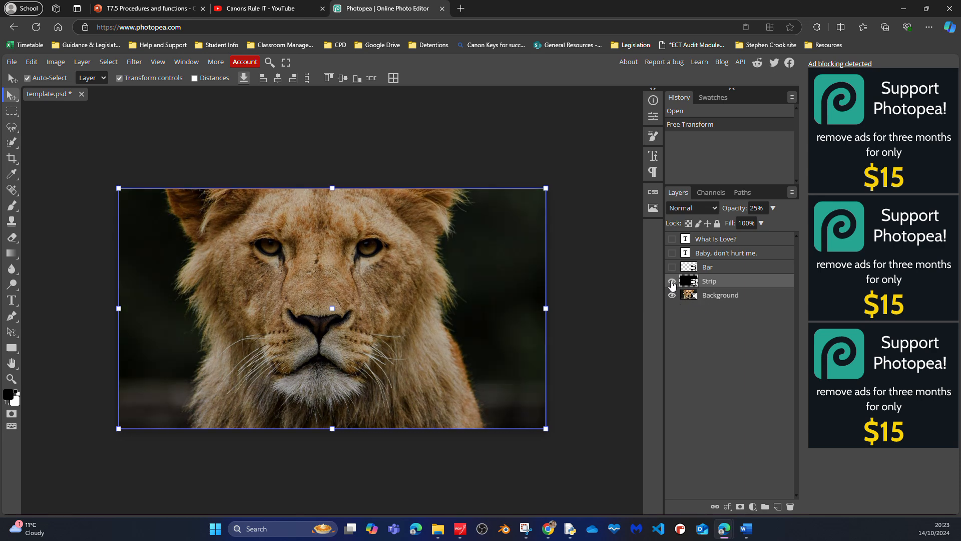
{"action": "left_click", "coordinate": [672, 283]}
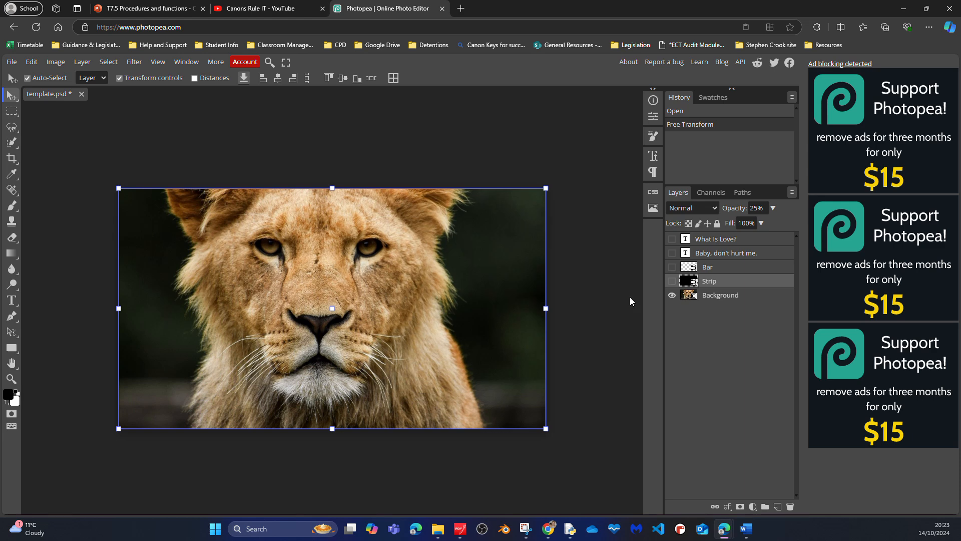
{"action": "left_click", "coordinate": [672, 281]}
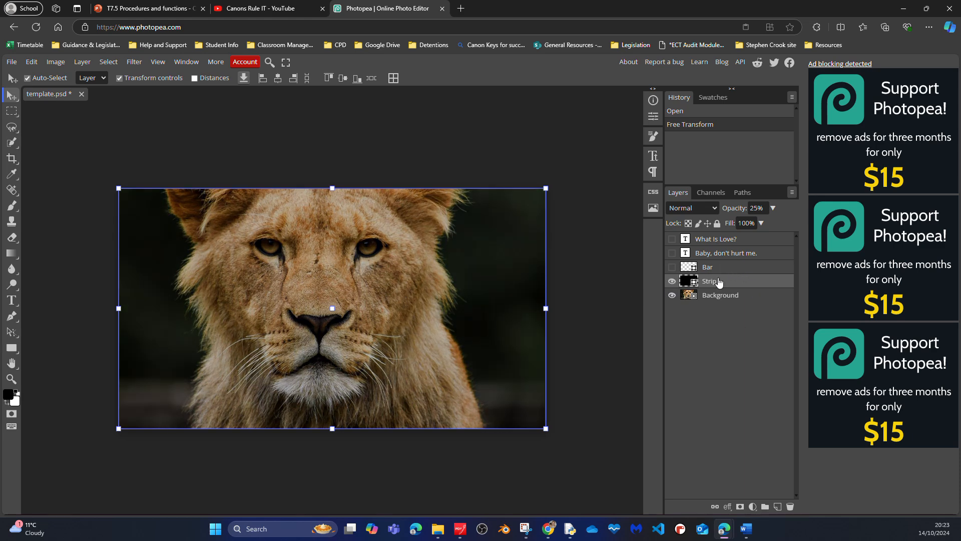
Step: Show the "What Is Love?" text layer and replace its text with "The 7 lives of Bob."
{"action": "left_click", "coordinate": [672, 238]}
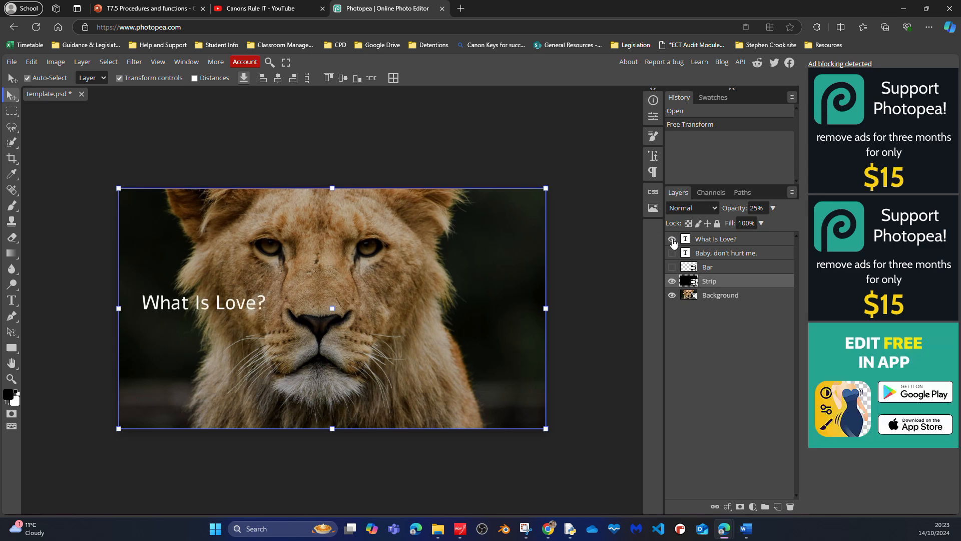
{"action": "left_click", "coordinate": [215, 307]}
{"action": "double_click", "coordinate": [215, 306]}
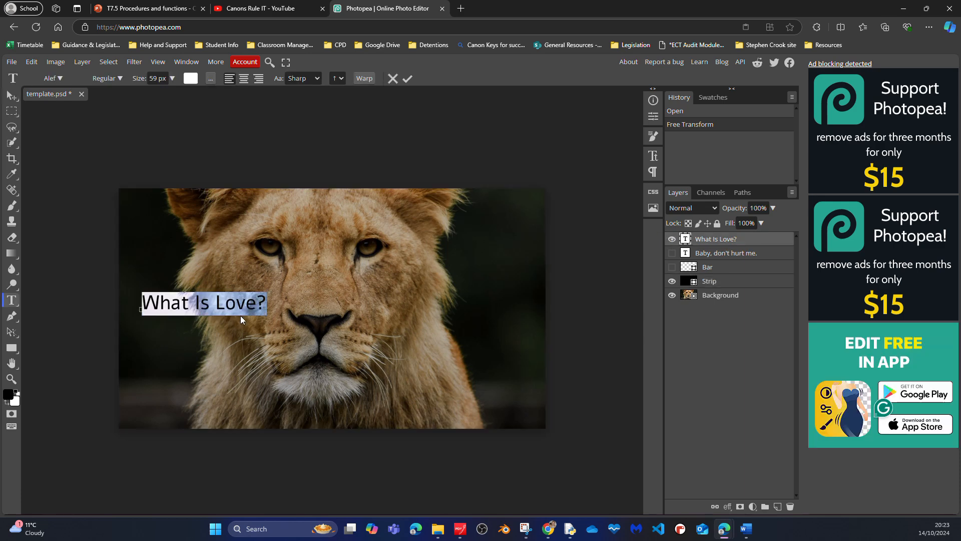
{"action": "type", "text": "The "}
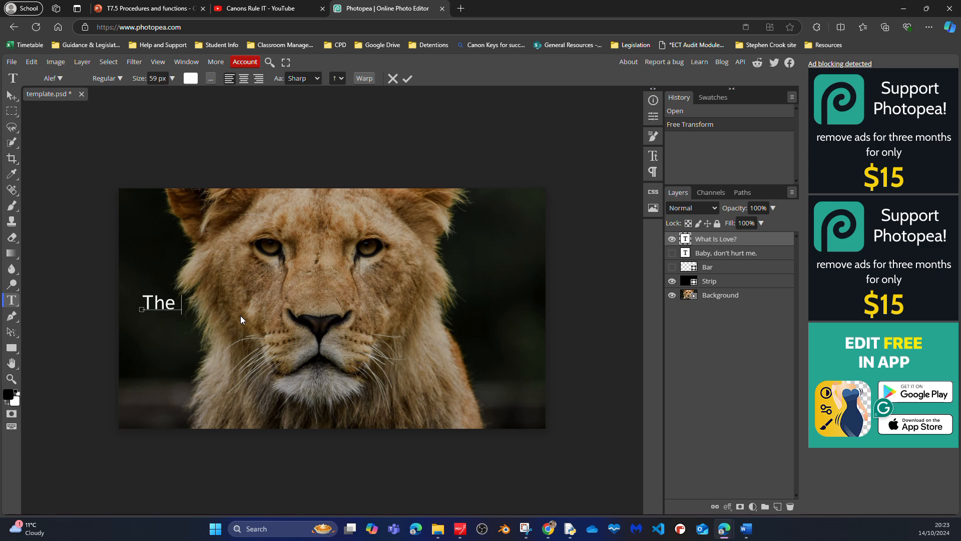
{"action": "type", "text": "7 lives of "}
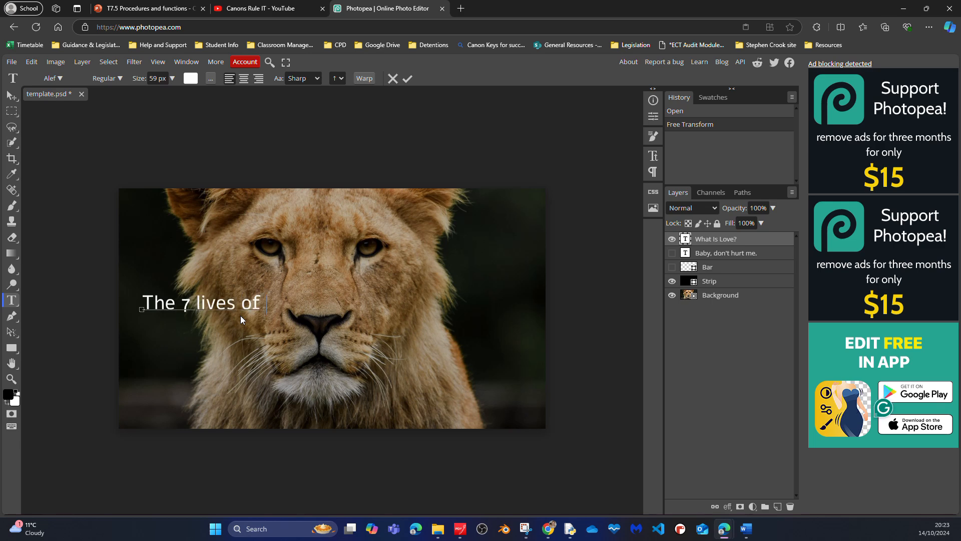
{"action": "type", "text": "Bob."}
{"action": "left_click", "coordinate": [11, 93]}
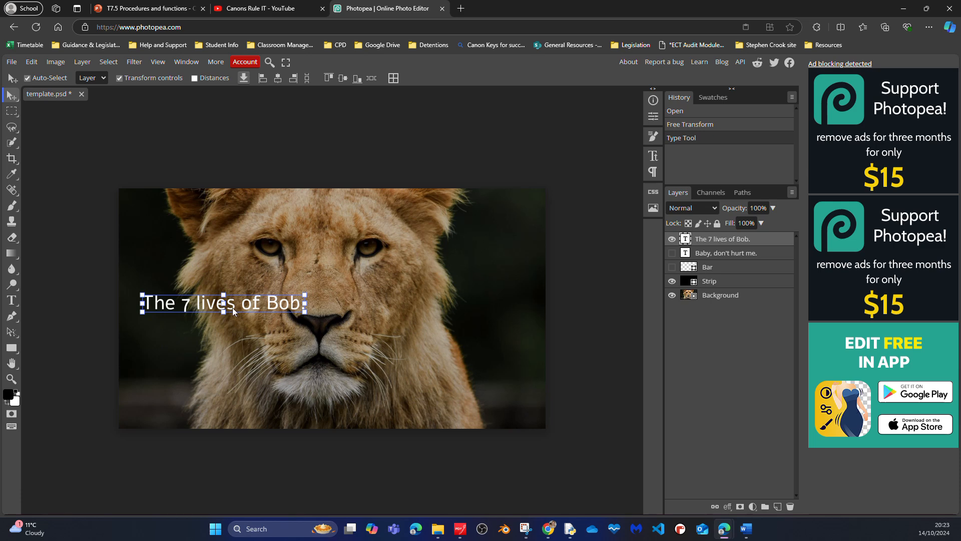
Step: Move the title text to the lower-left corner of the lion image and keep it selected
{"action": "left_click_drag", "start_coordinate": [248, 306], "coordinate": [233, 413]}
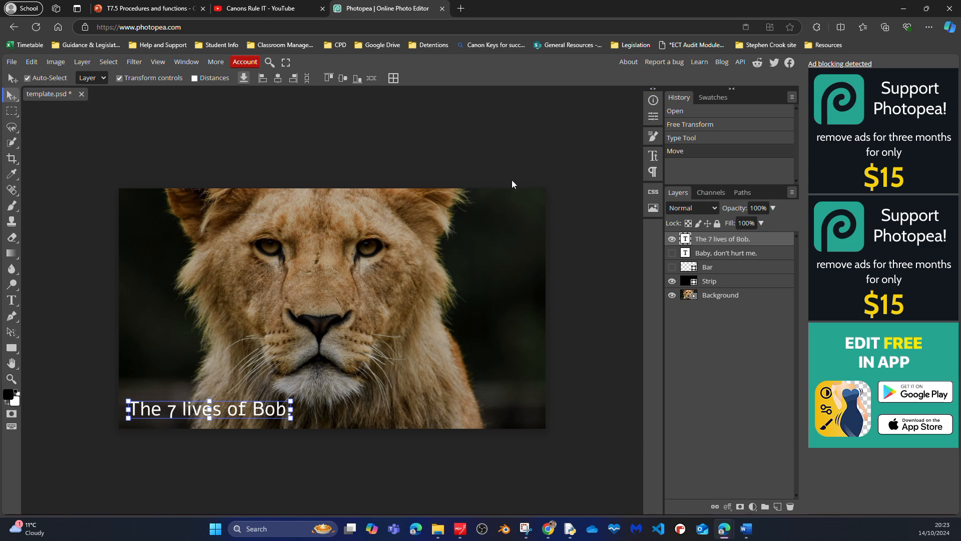
{"action": "left_click", "coordinate": [348, 401]}
{"action": "left_click", "coordinate": [282, 412]}
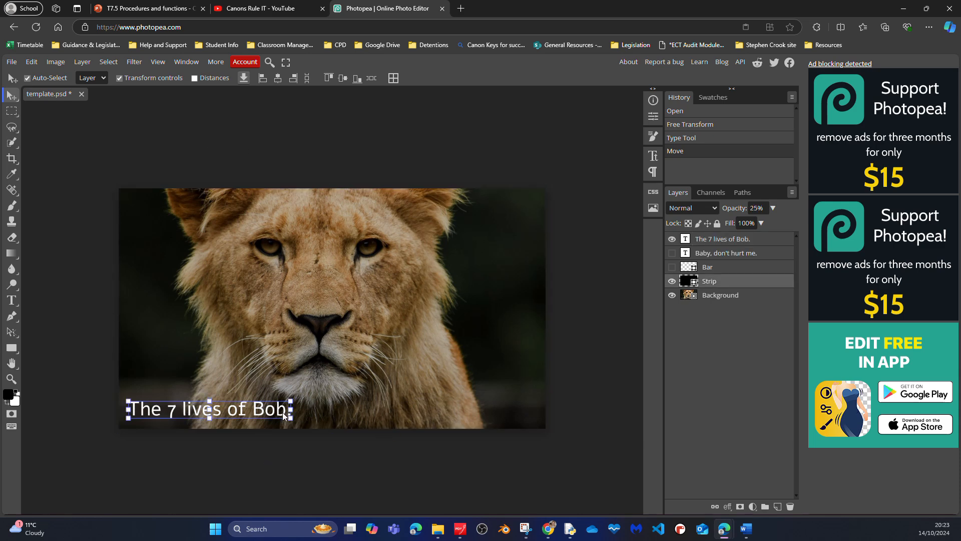
Step: Enlarge the title text "The 7 lives of Bob." to 109 px, set its style to Bold, and commit the edit
{"action": "double_click", "coordinate": [280, 412]}
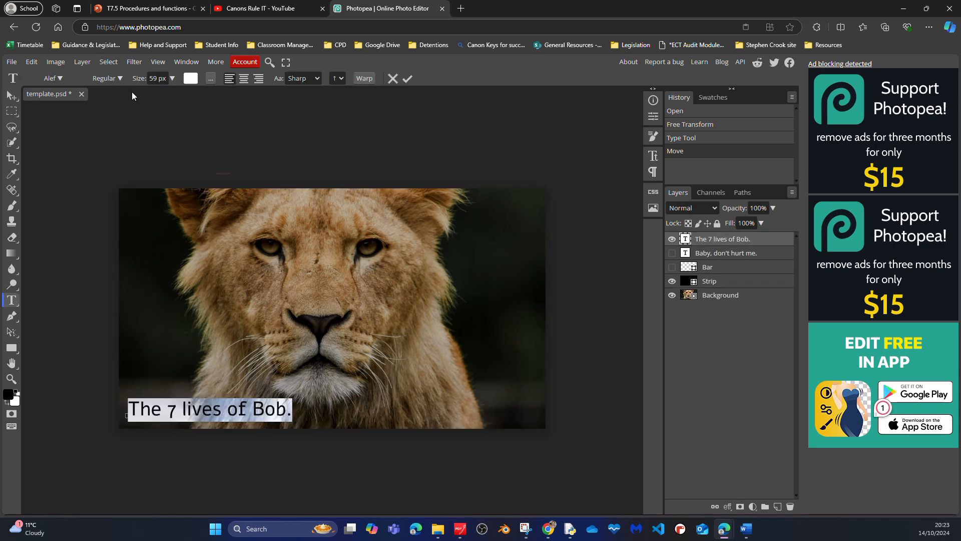
{"action": "left_click", "coordinate": [172, 78]}
{"action": "left_click_drag", "start_coordinate": [159, 93], "coordinate": [169, 99]}
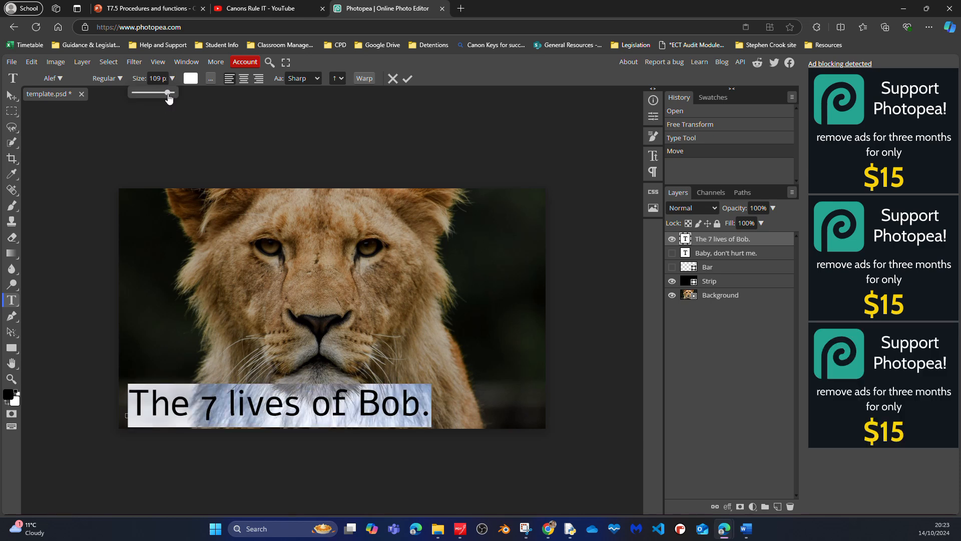
{"action": "left_click", "coordinate": [122, 77]}
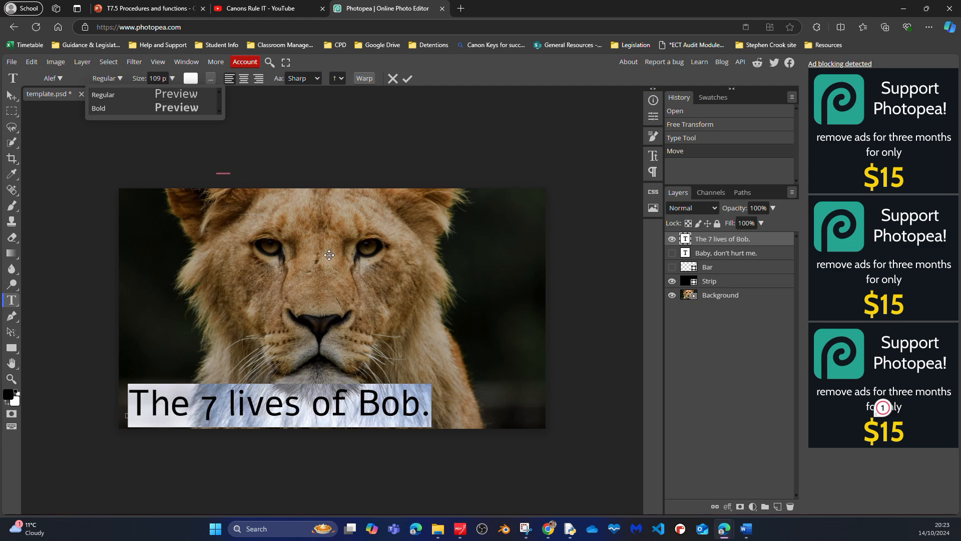
{"action": "left_click", "coordinate": [117, 109]}
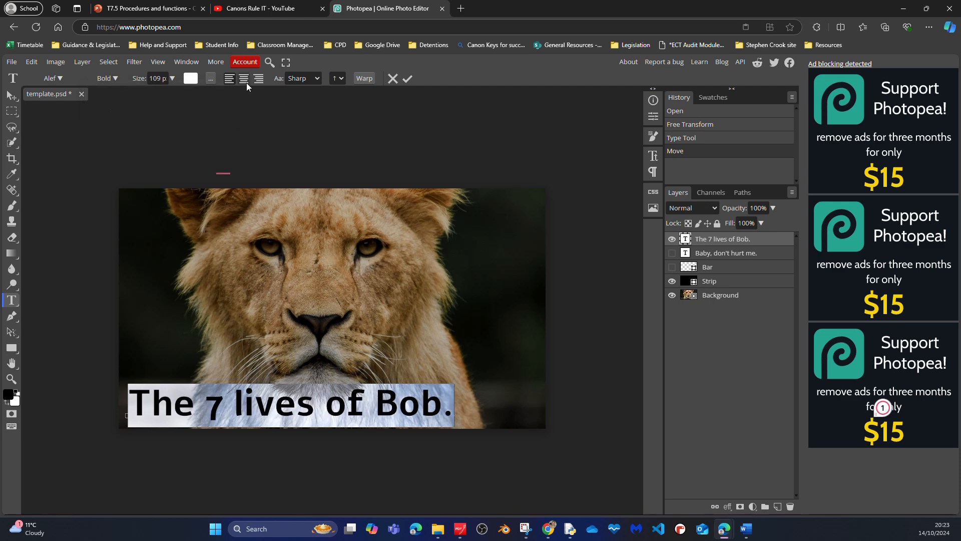
{"action": "left_click", "coordinate": [319, 81]}
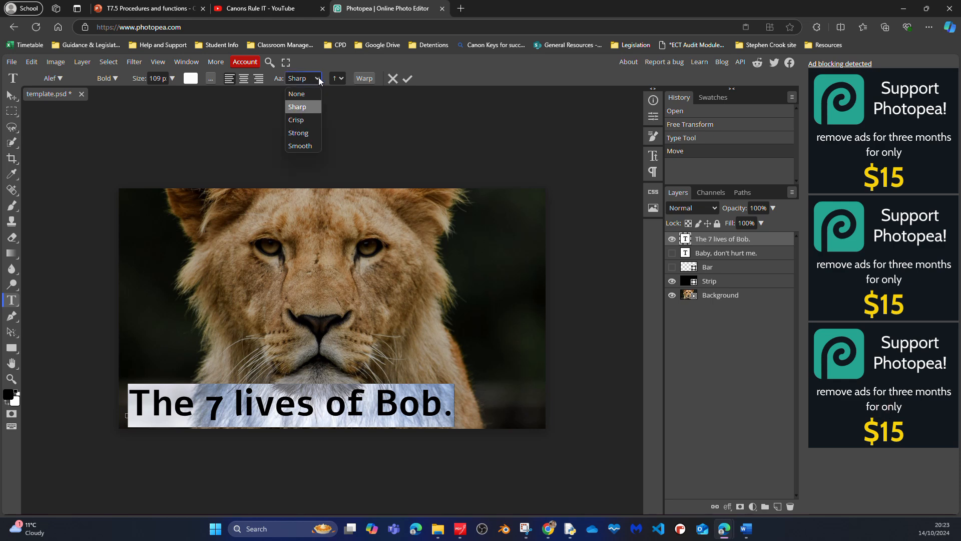
{"action": "left_click", "coordinate": [319, 81]}
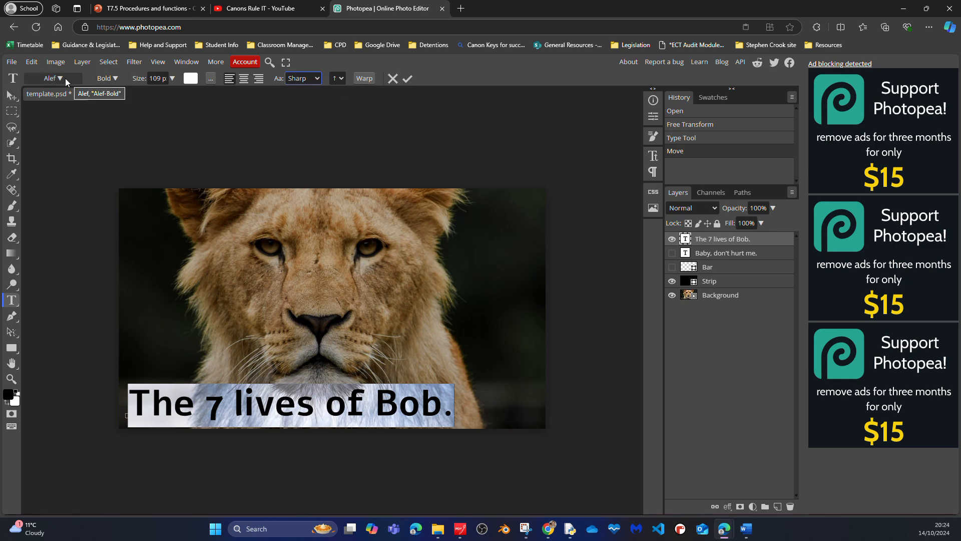
{"action": "left_click", "coordinate": [583, 288]}
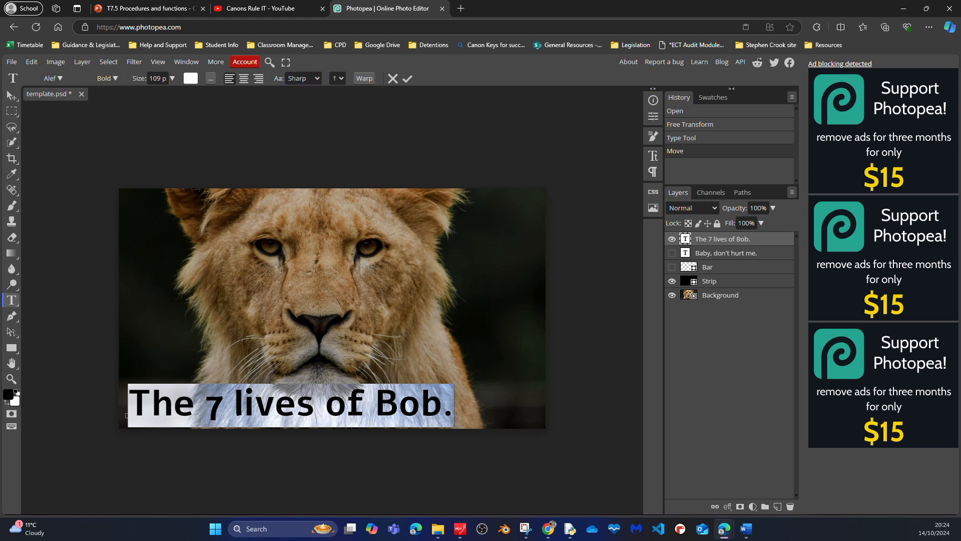
{"action": "left_click", "coordinate": [11, 95]}
{"action": "left_click", "coordinate": [404, 461]}
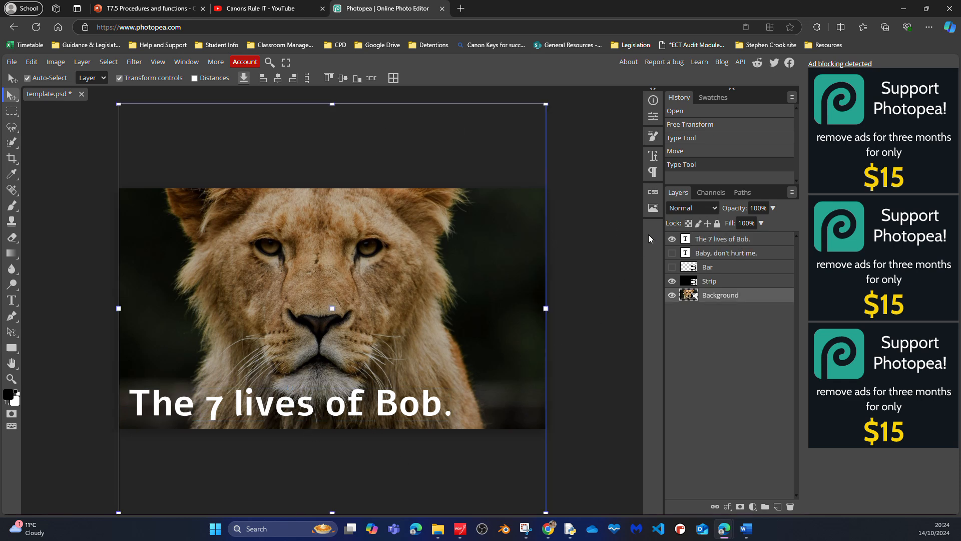
{"action": "left_click", "coordinate": [653, 156]}
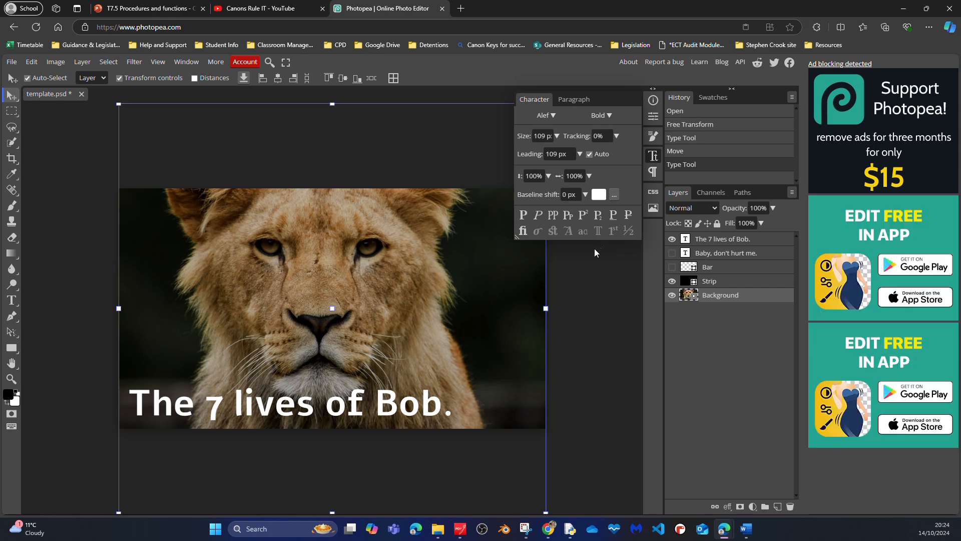
{"action": "left_click", "coordinate": [615, 194]}
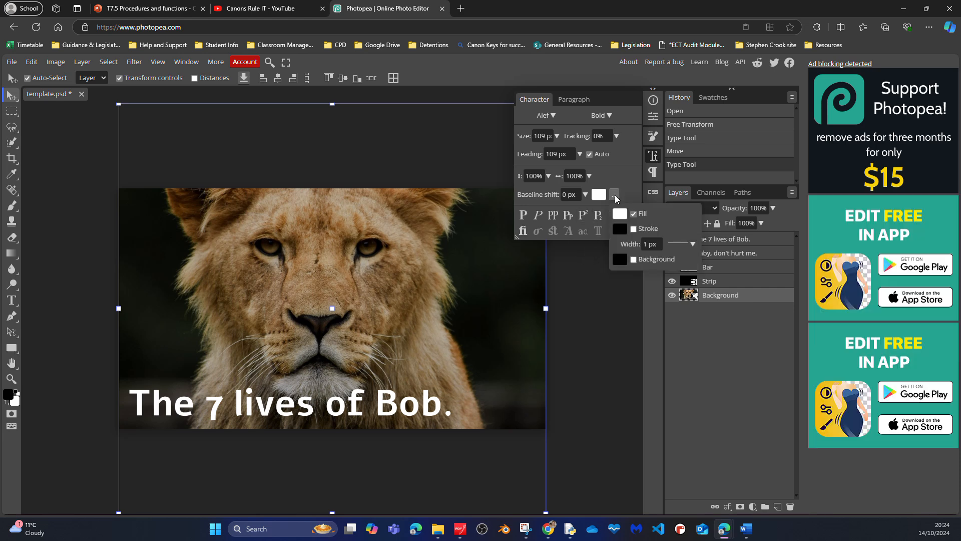
{"action": "left_click", "coordinate": [615, 299]}
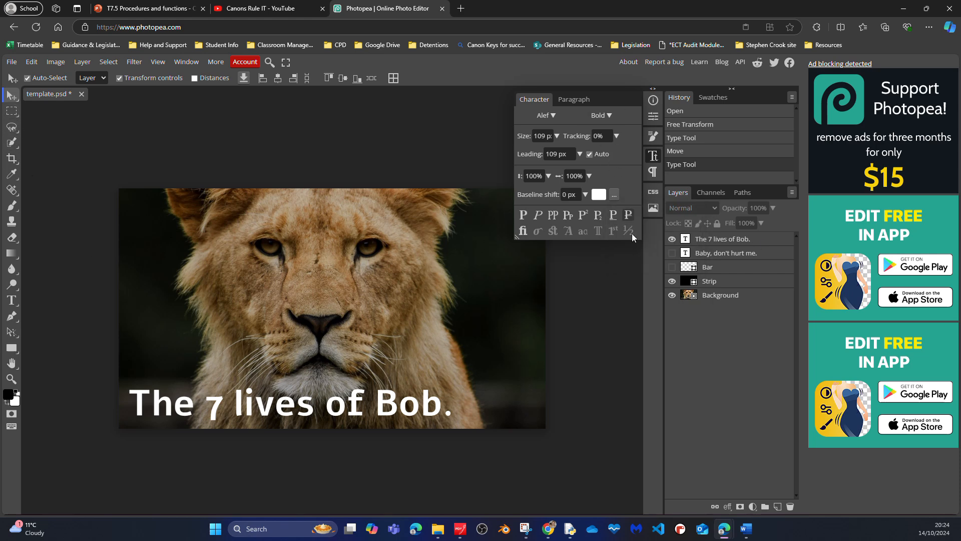
Step: Select the "The 7 lives of Bob." text layer and enable a black stroke in its character settings
{"action": "left_click", "coordinate": [760, 241]}
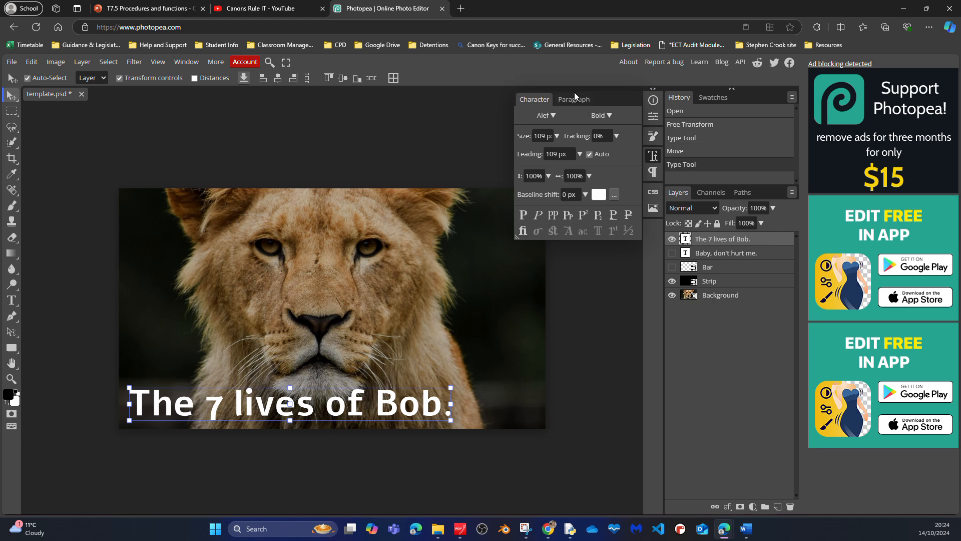
{"action": "left_click", "coordinate": [653, 157]}
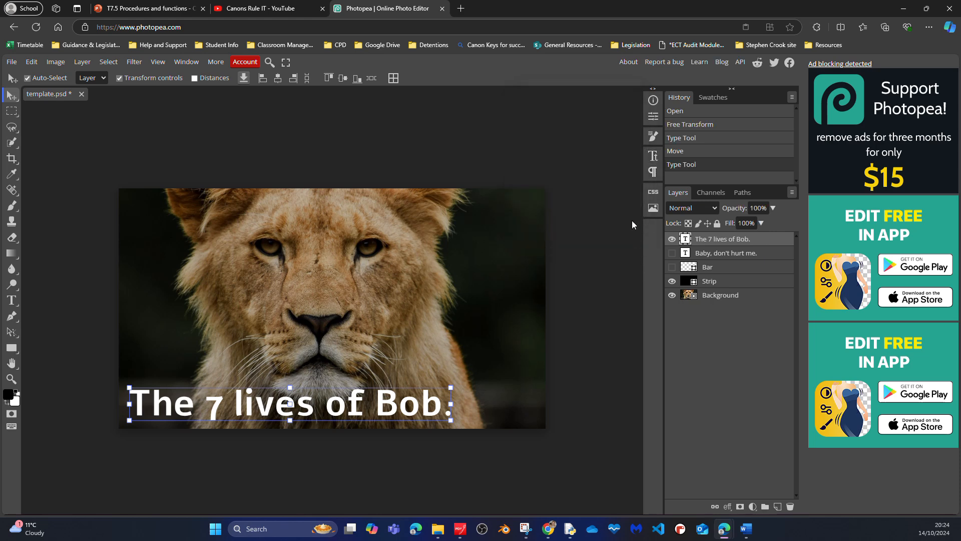
{"action": "left_click", "coordinate": [656, 157]}
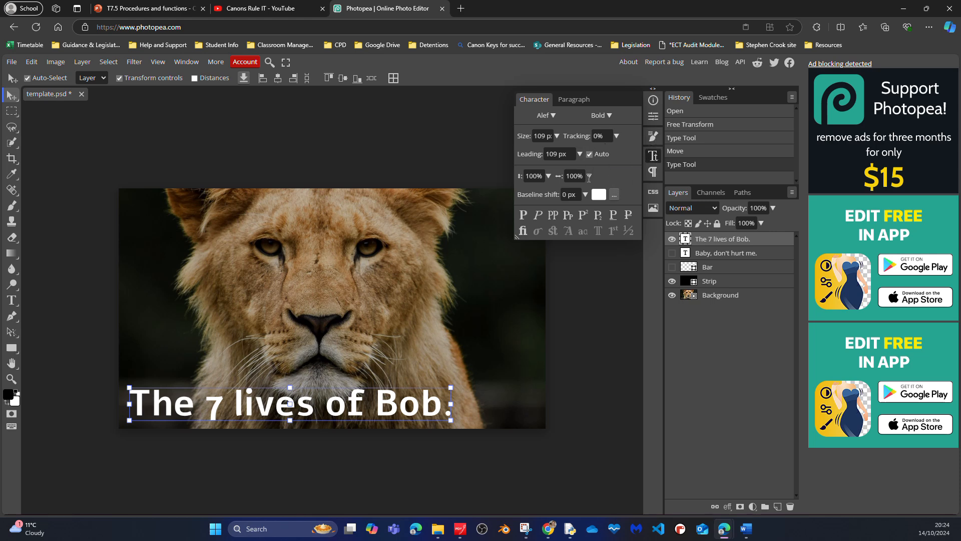
{"action": "left_click", "coordinate": [614, 195]}
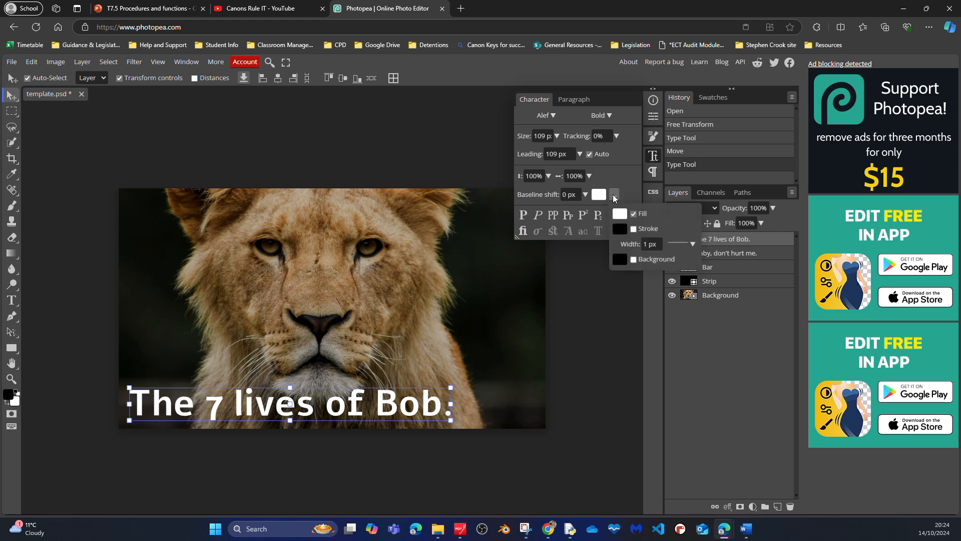
{"action": "left_click", "coordinate": [633, 229]}
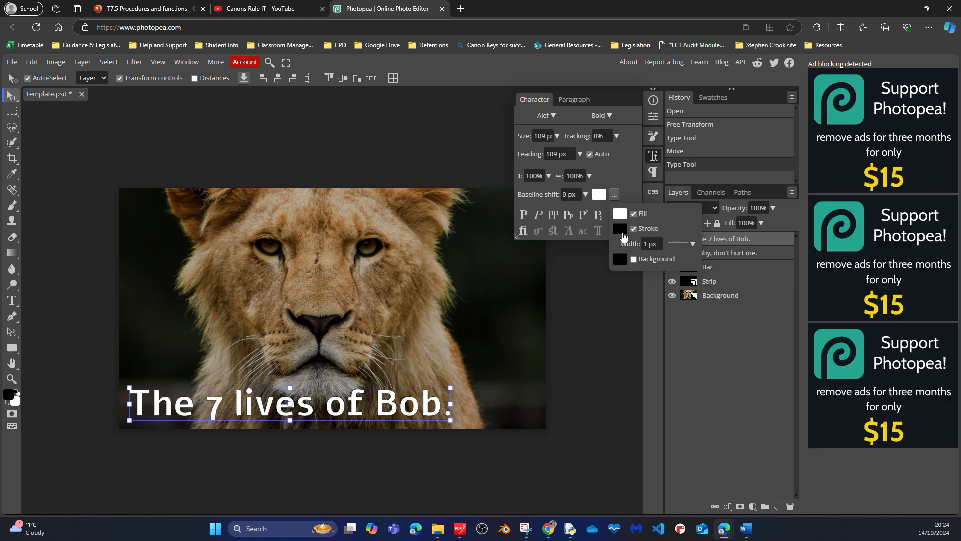
Step: Set the stroke width of the title text to 3 px and deselect the layer
{"action": "left_click", "coordinate": [650, 244]}
{"action": "key", "text": "BackSpace"}
{"action": "type", "text": "3"}
{"action": "key", "text": "BackSpace"}
{"action": "type", "text": "4"}
{"action": "key", "text": "Return"}
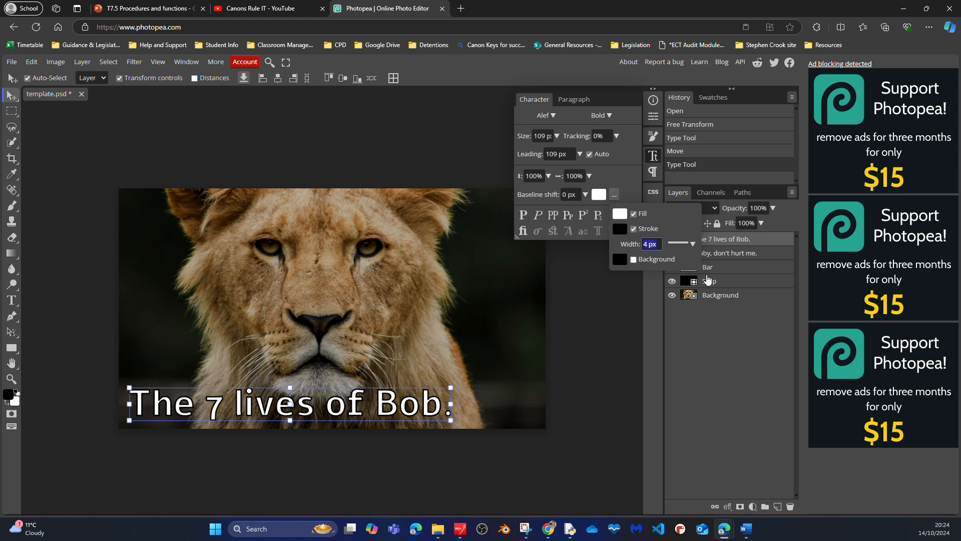
{"action": "key", "text": "Down"}
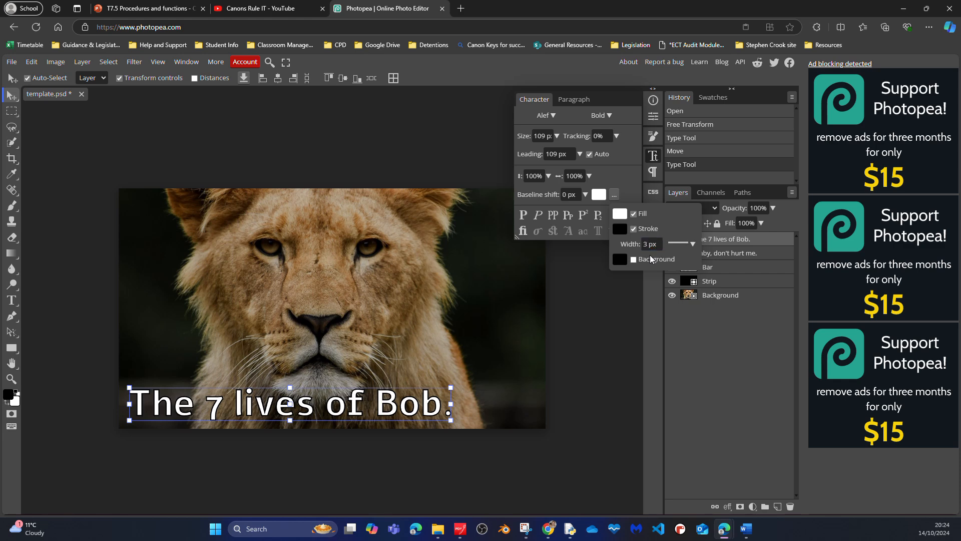
{"action": "left_click", "coordinate": [630, 277]}
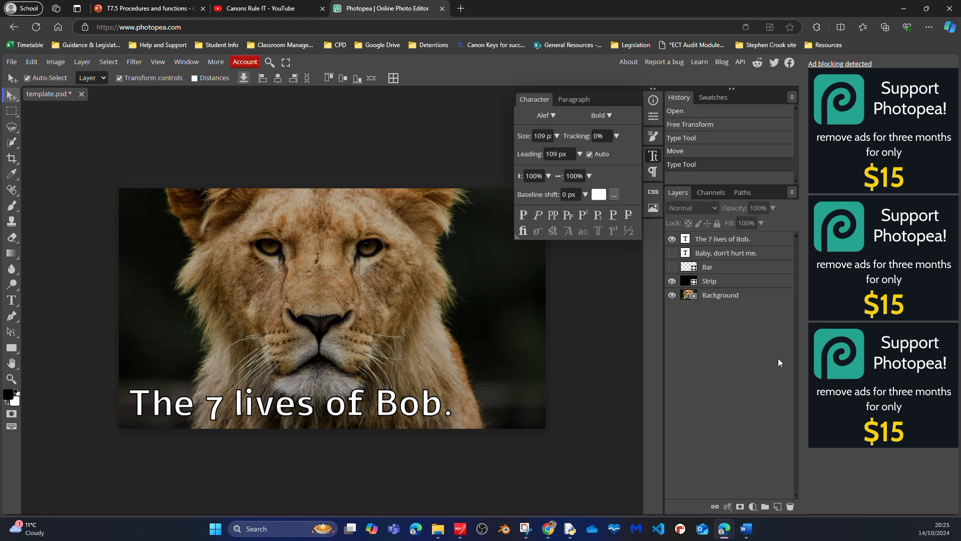
Step: Scale the Background lion image down proportionally to about 58.6% so it fits the canvas height, and place it against the canvas's right edge
{"action": "left_click", "coordinate": [761, 284]}
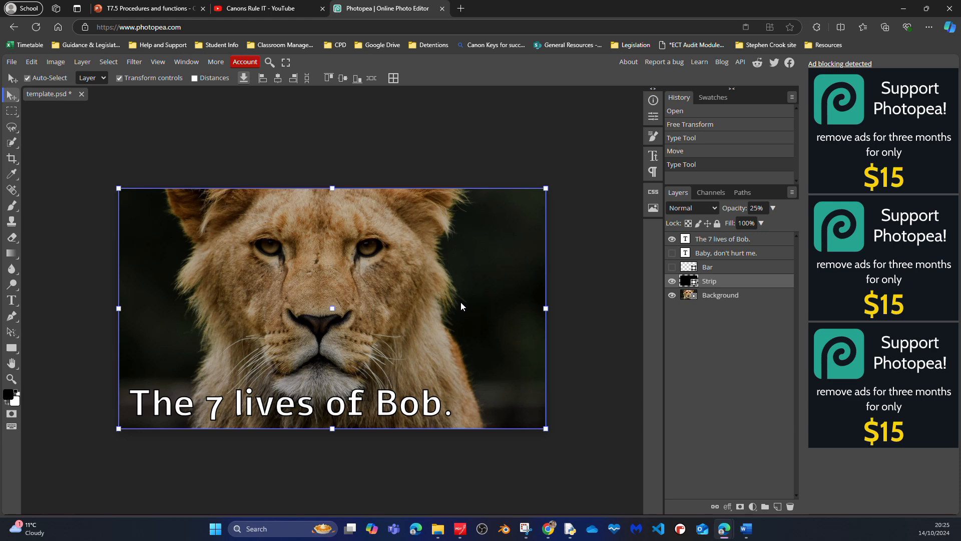
{"action": "left_click", "coordinate": [726, 296]}
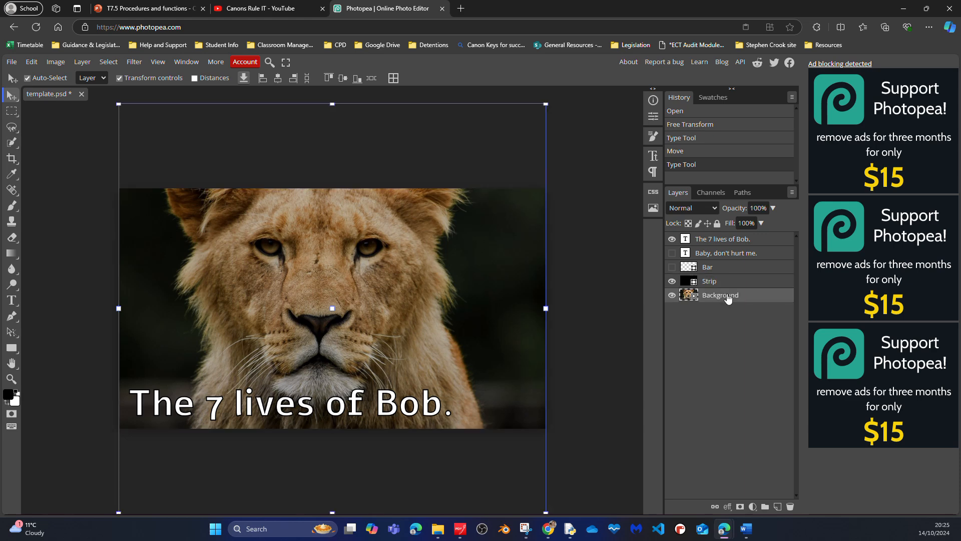
{"action": "left_click", "coordinate": [332, 105]}
{"action": "left_click_drag", "start_coordinate": [331, 104], "coordinate": [338, 211]}
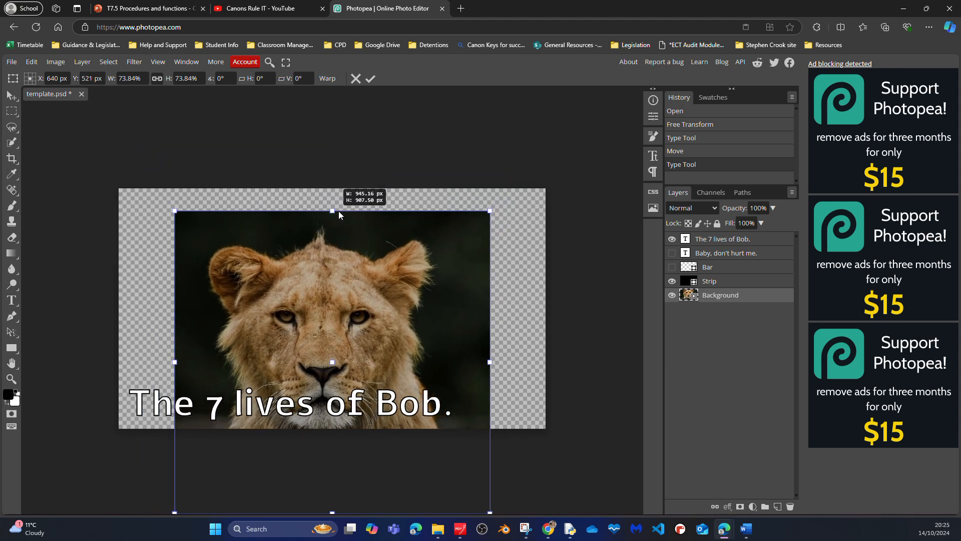
{"action": "left_click_drag", "start_coordinate": [339, 210], "coordinate": [330, 191]}
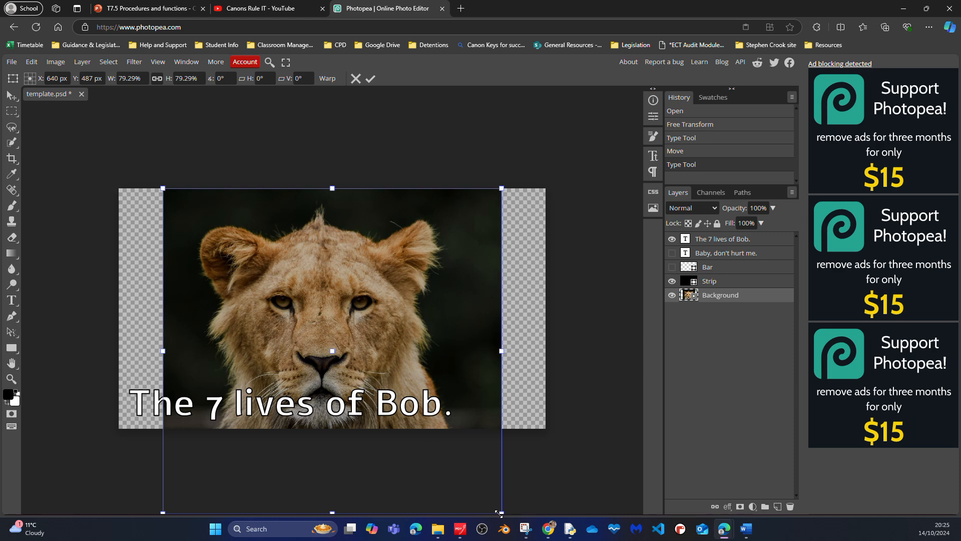
{"action": "left_click_drag", "start_coordinate": [500, 512], "coordinate": [423, 416]}
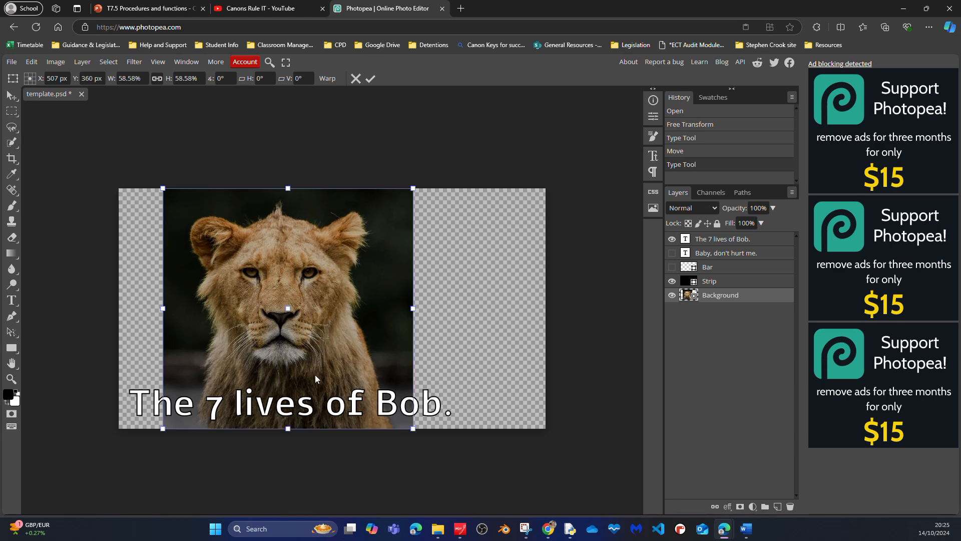
{"action": "left_click_drag", "start_coordinate": [316, 374], "coordinate": [521, 328]}
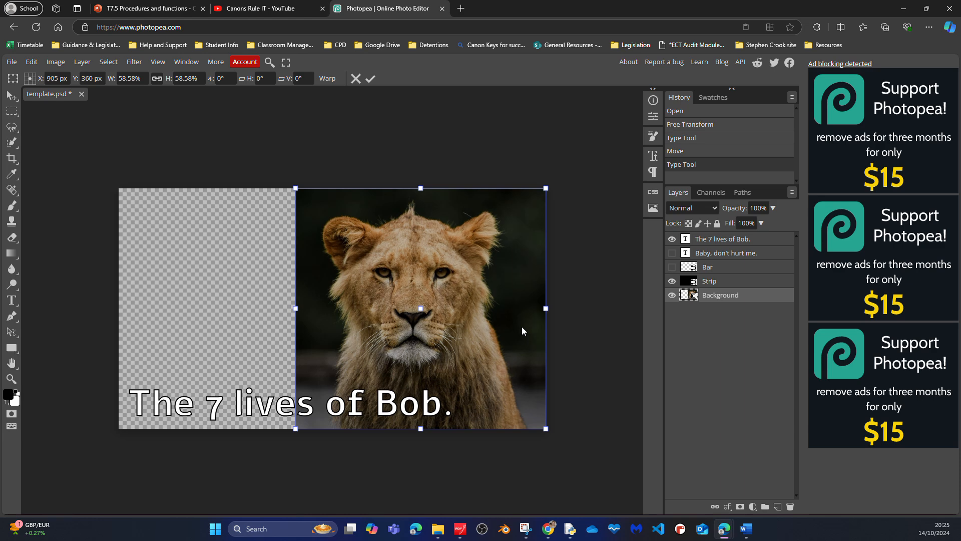
{"action": "left_click", "coordinate": [761, 284]}
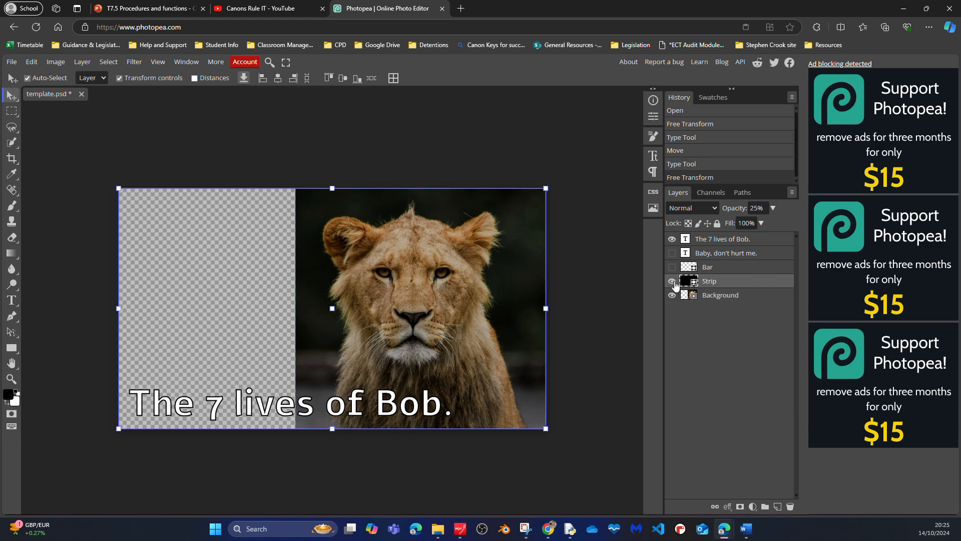
Step: Add a new empty layer directly above the Background layer
{"action": "right_click", "coordinate": [723, 283]}
{"action": "left_click", "coordinate": [733, 296]}
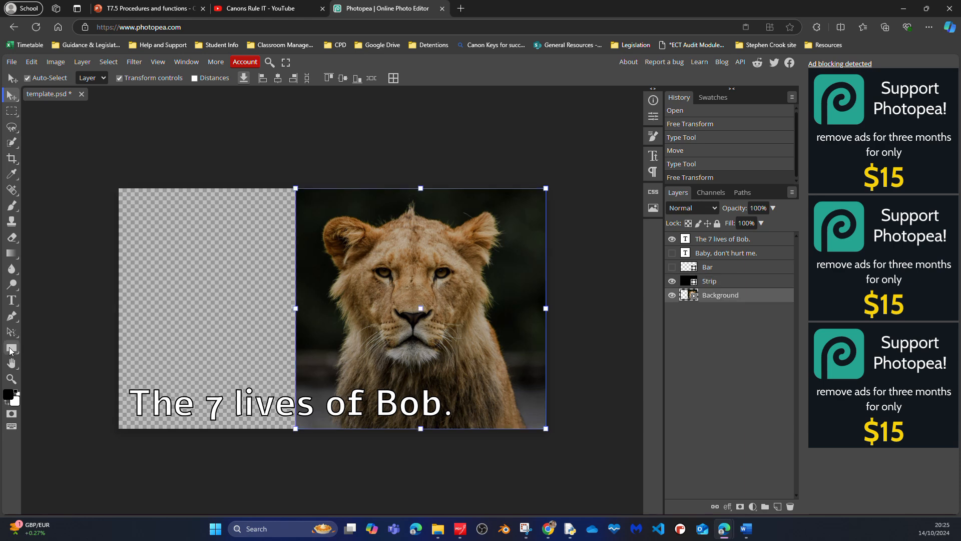
{"action": "right_click", "coordinate": [11, 348]}
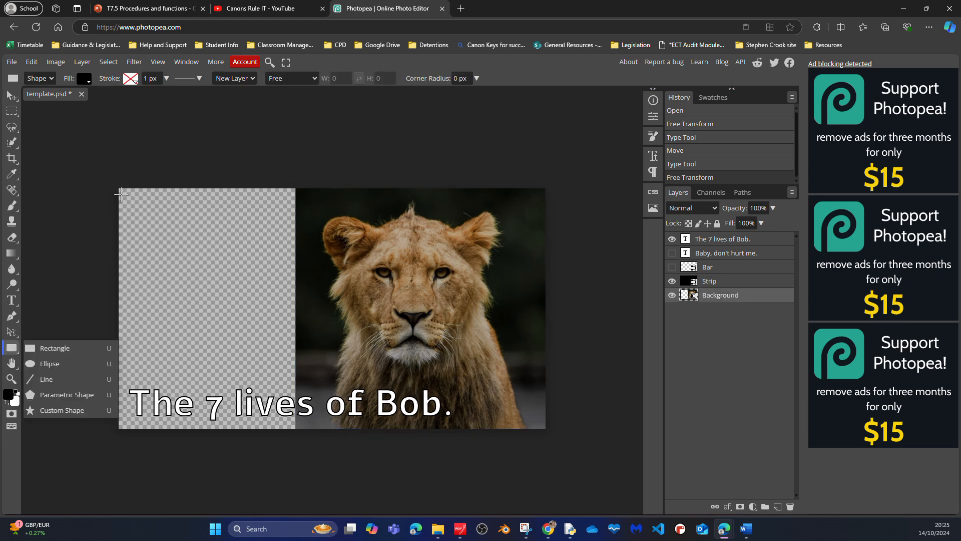
{"action": "left_click", "coordinate": [776, 507]}
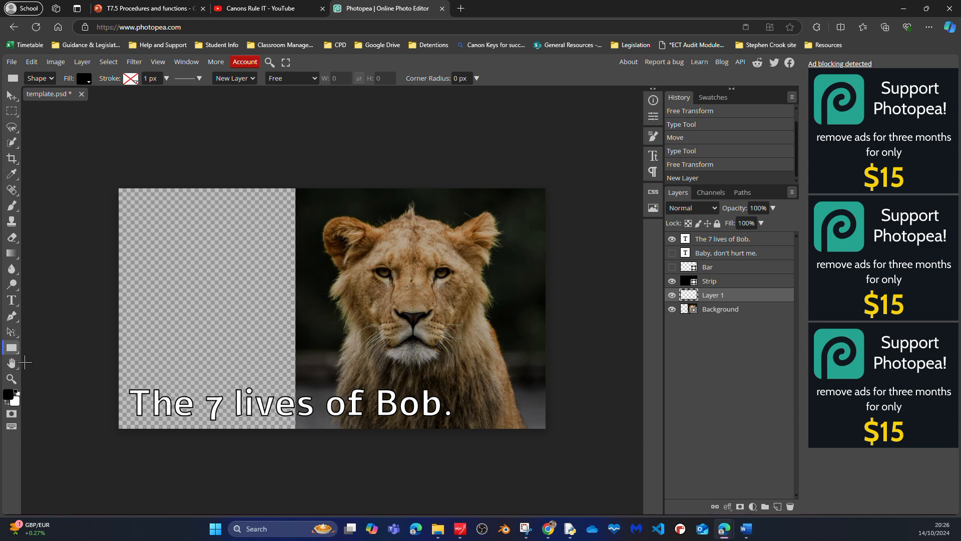
Step: Activate the Rectangle tool with its drawing mode set to Shape
{"action": "right_click", "coordinate": [10, 349]}
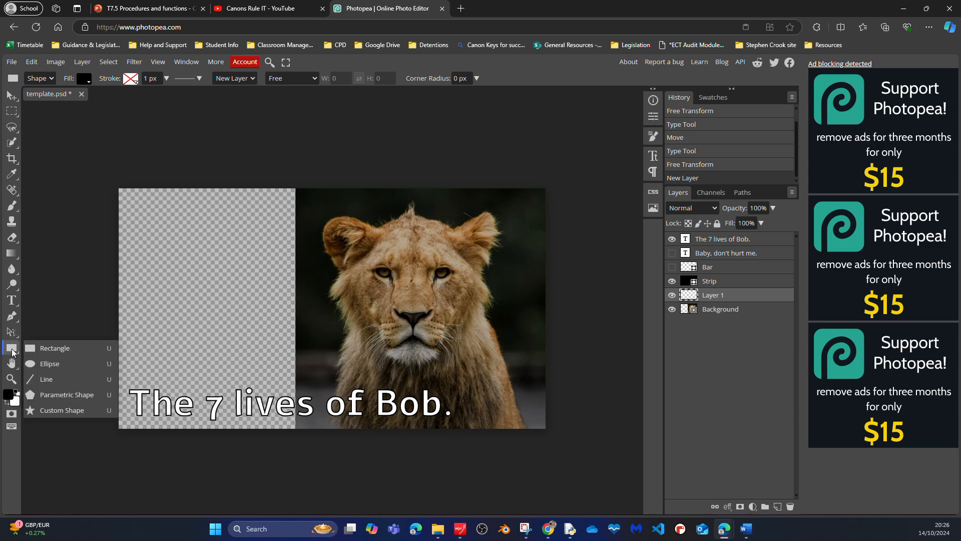
{"action": "left_click", "coordinate": [62, 349]}
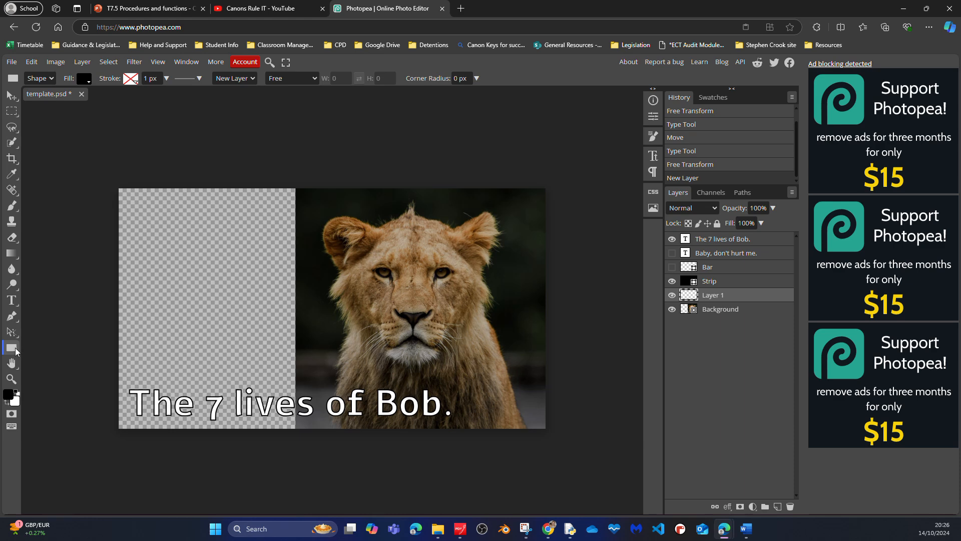
{"action": "right_click", "coordinate": [16, 350]}
{"action": "left_click", "coordinate": [50, 78]}
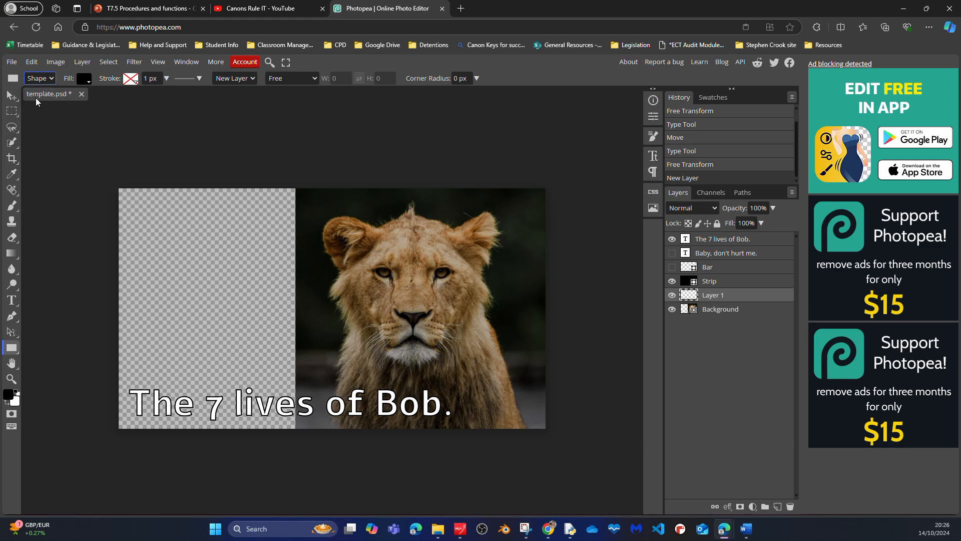
Step: Try a pattern fill at 50% scale and a linear gradient fill for the rectangle
{"action": "left_click", "coordinate": [85, 79]}
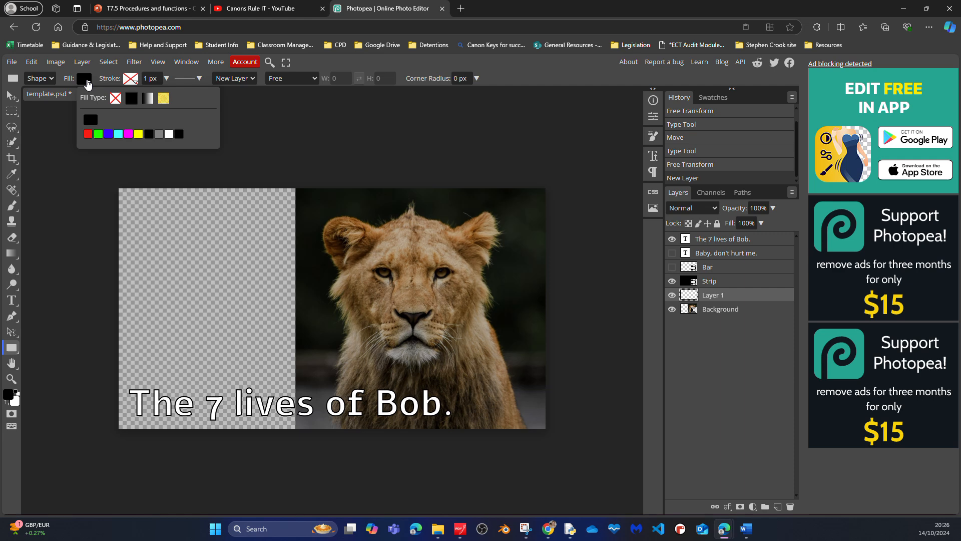
{"action": "left_click", "coordinate": [165, 98]}
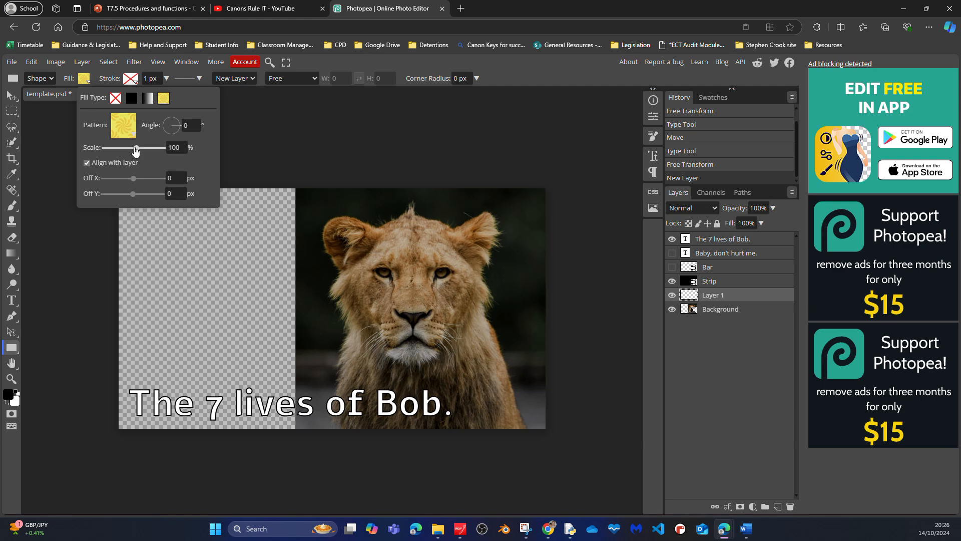
{"action": "left_click_drag", "start_coordinate": [136, 152], "coordinate": [131, 151]}
{"action": "left_click", "coordinate": [181, 148]}
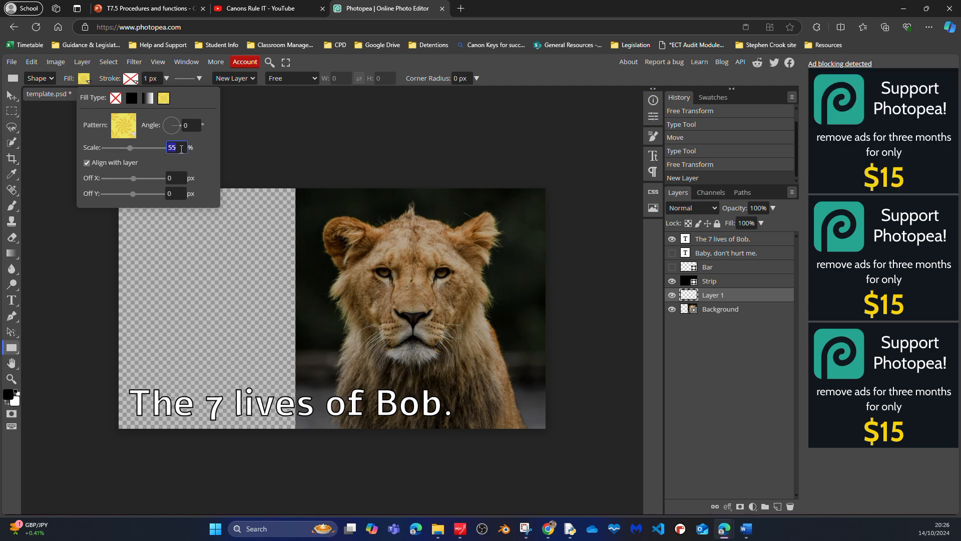
{"action": "key", "text": "BackSpace"}
{"action": "type", "text": "50"}
{"action": "key", "text": "Return"}
{"action": "left_click", "coordinate": [145, 97]}
{"action": "left_click", "coordinate": [163, 98]}
{"action": "left_click", "coordinate": [148, 99]}
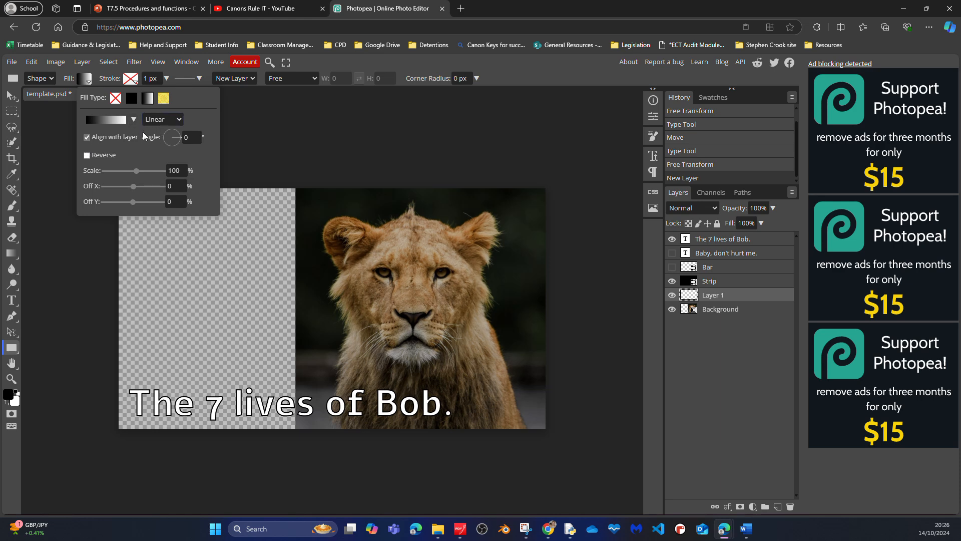
Step: Draw a solid white rectangle covering the whole canvas and move its layer beneath the lion image layer
{"action": "left_click", "coordinate": [130, 100]}
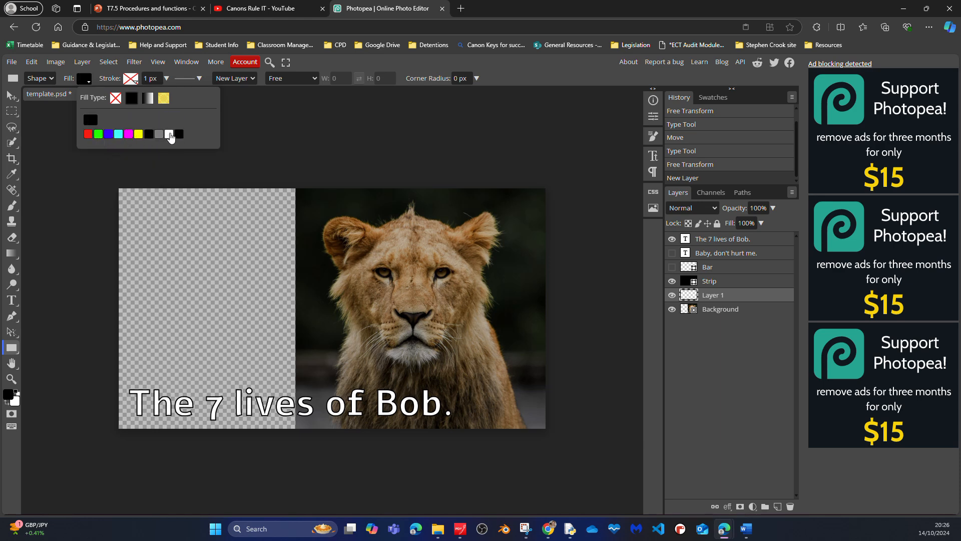
{"action": "left_click", "coordinate": [169, 134]}
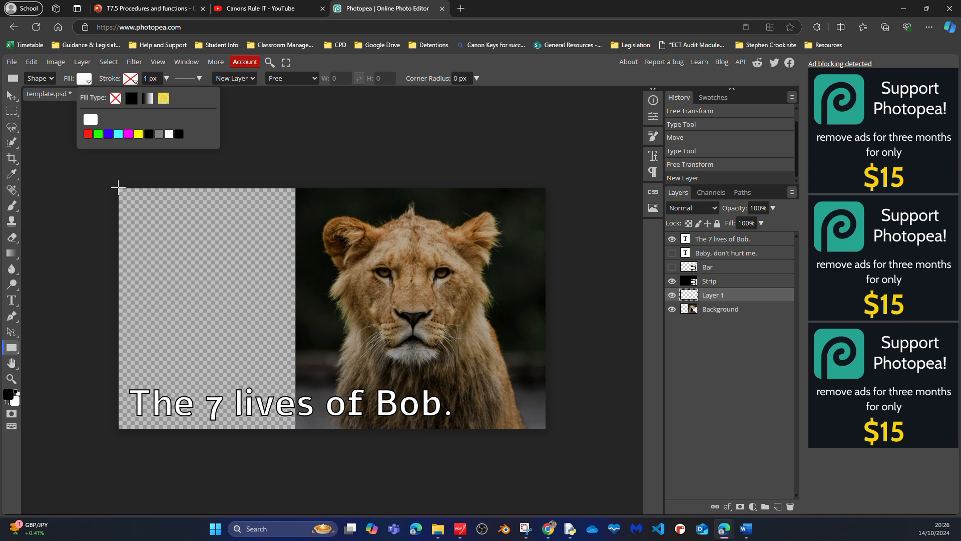
{"action": "left_click_drag", "start_coordinate": [118, 188], "coordinate": [547, 429]}
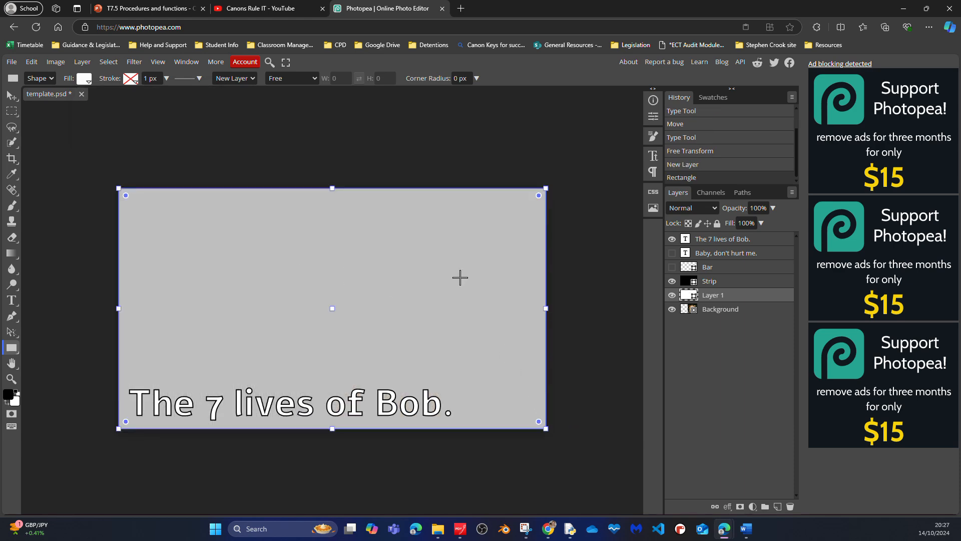
{"action": "left_click_drag", "start_coordinate": [736, 310], "coordinate": [742, 296]}
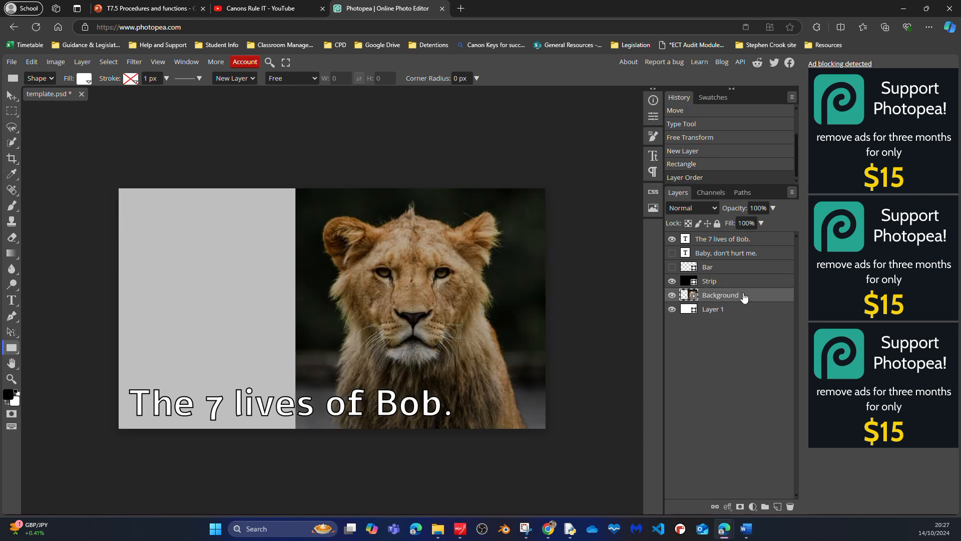
Step: Rename the white rectangle layer as "Background" and the lion image layer as "Lion"
{"action": "double_click", "coordinate": [720, 309]}
{"action": "type", "text": "Background"}
{"action": "key", "text": "Return"}
{"action": "left_click", "coordinate": [719, 295]}
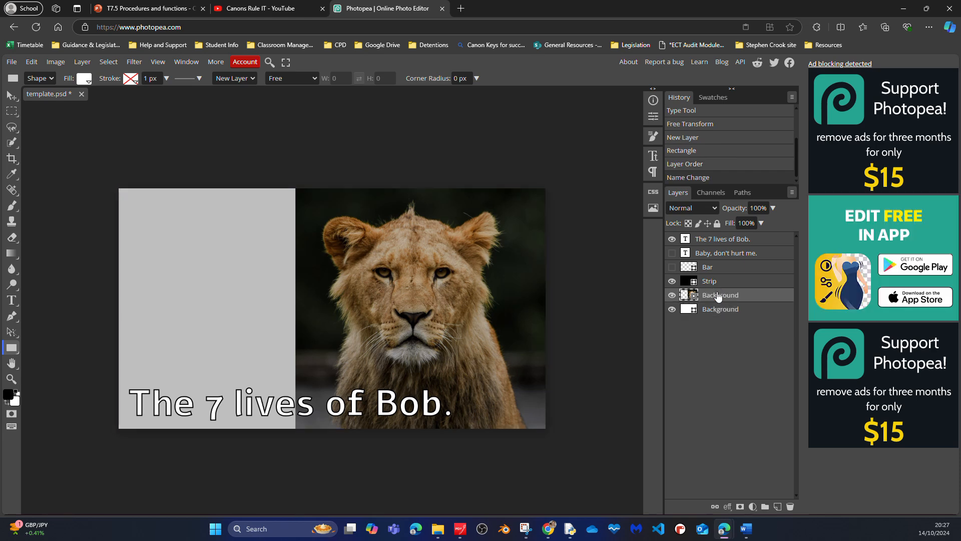
{"action": "double_click", "coordinate": [719, 296]}
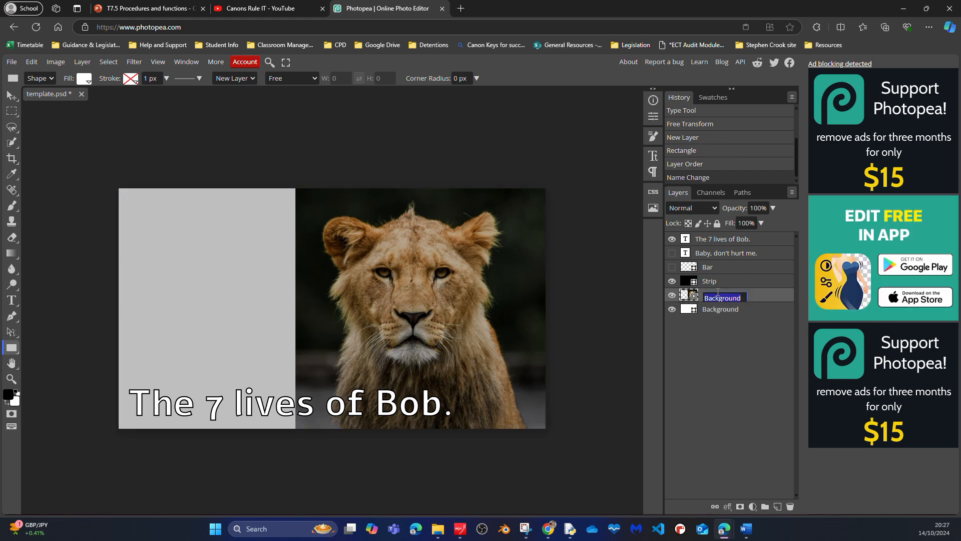
{"action": "type", "text": "Lion"}
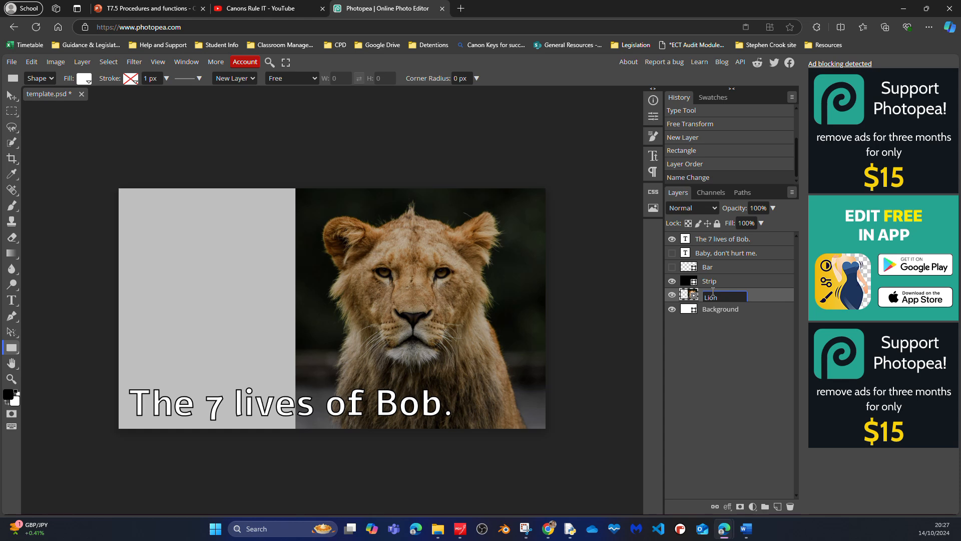
{"action": "key", "text": "Return"}
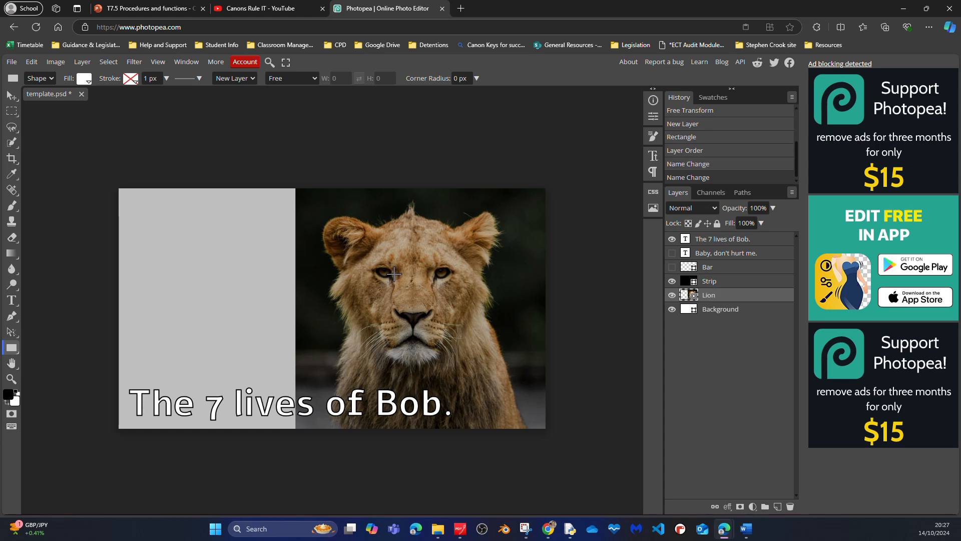
Step: Toggle the Strip layer's visibility off and on to compare its effect on the image
{"action": "left_click", "coordinate": [671, 282]}
{"action": "left_click", "coordinate": [672, 282]}
{"action": "left_click", "coordinate": [672, 282]}
{"action": "left_click", "coordinate": [671, 282]}
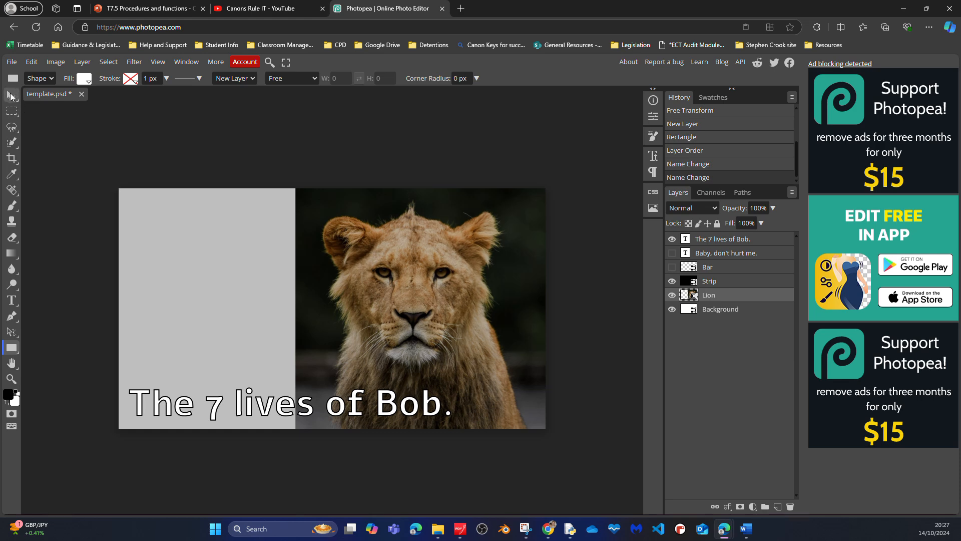
Step: Select the lion's head and body on the Lion layer with the Quick Selection tool
{"action": "left_click", "coordinate": [11, 95]}
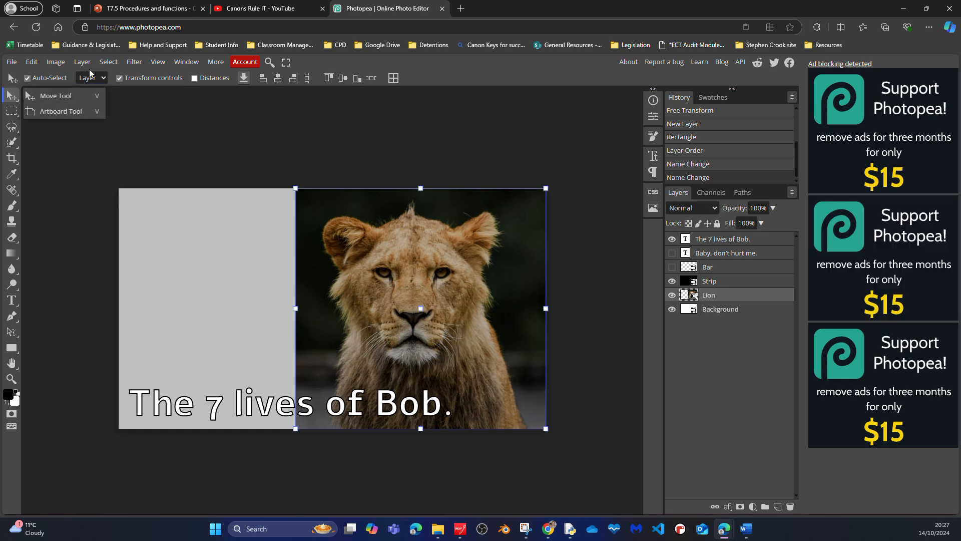
{"action": "left_click", "coordinate": [107, 60]}
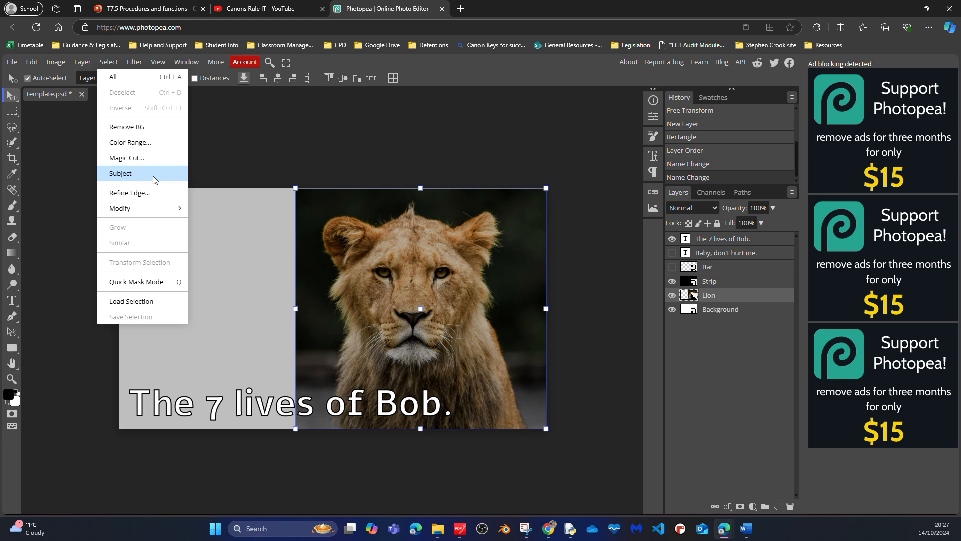
{"action": "left_click", "coordinate": [11, 143]}
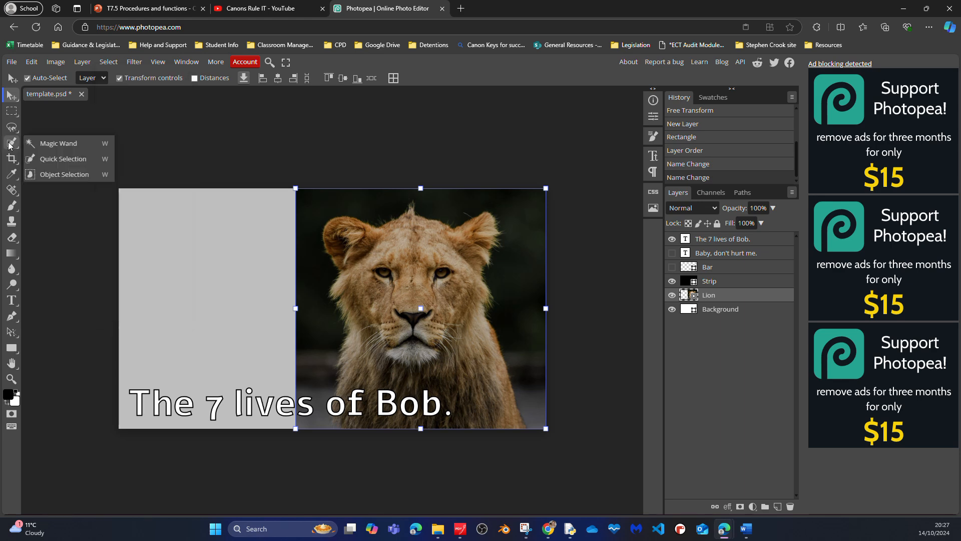
{"action": "left_click", "coordinate": [61, 159]}
{"action": "left_click", "coordinate": [415, 228]}
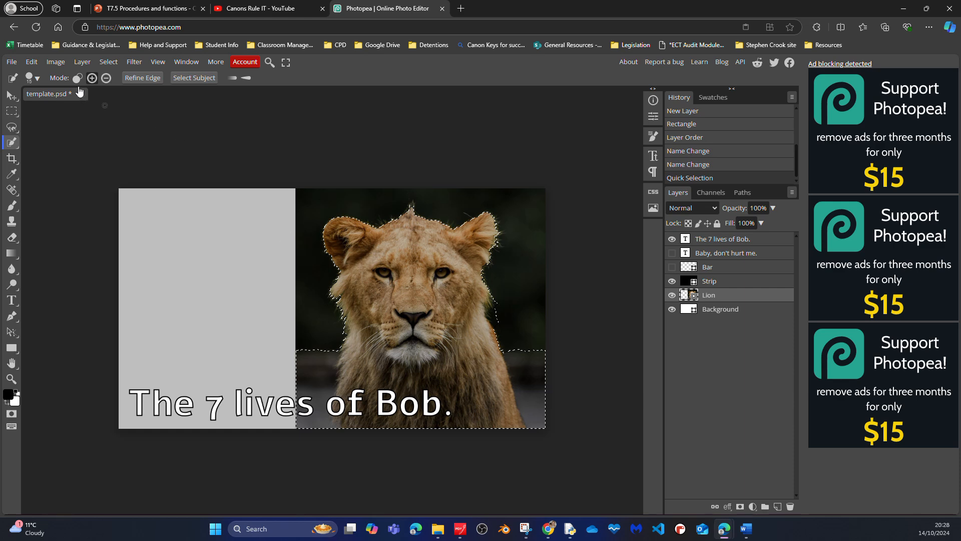
Step: Subtract the dark background areas on both sides of the lion's body from the quick selection
{"action": "left_click", "coordinate": [109, 80]}
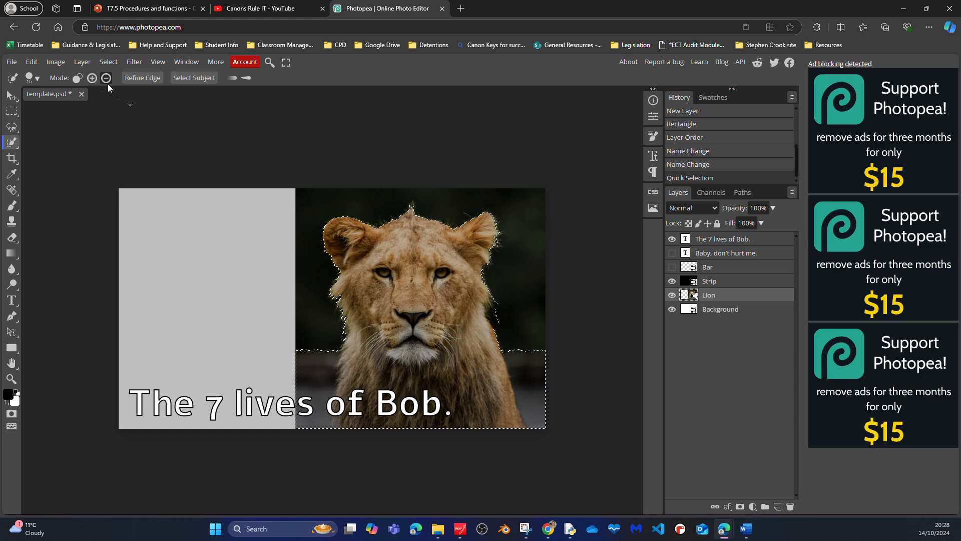
{"action": "left_click", "coordinate": [533, 345]}
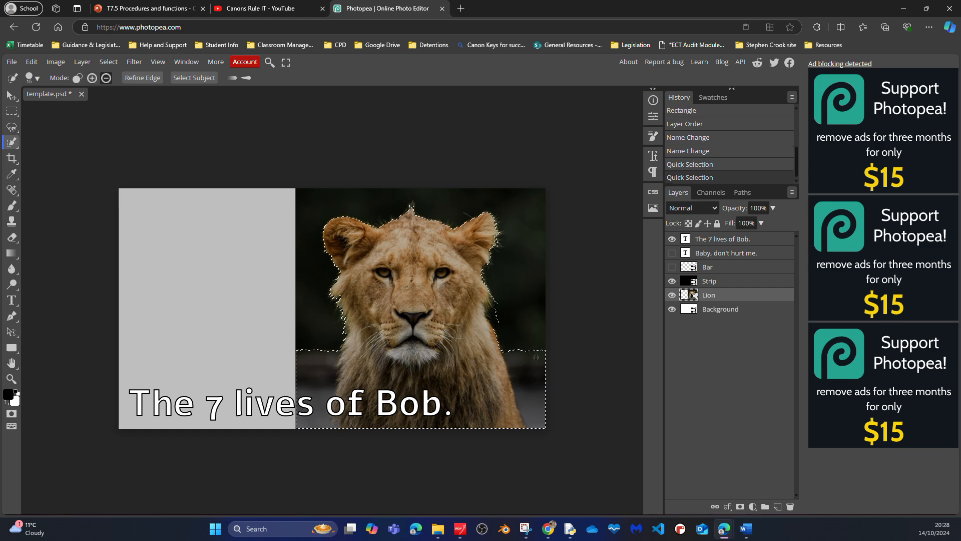
{"action": "left_click", "coordinate": [535, 372]}
{"action": "left_click", "coordinate": [535, 372]}
{"action": "left_click", "coordinate": [540, 409]}
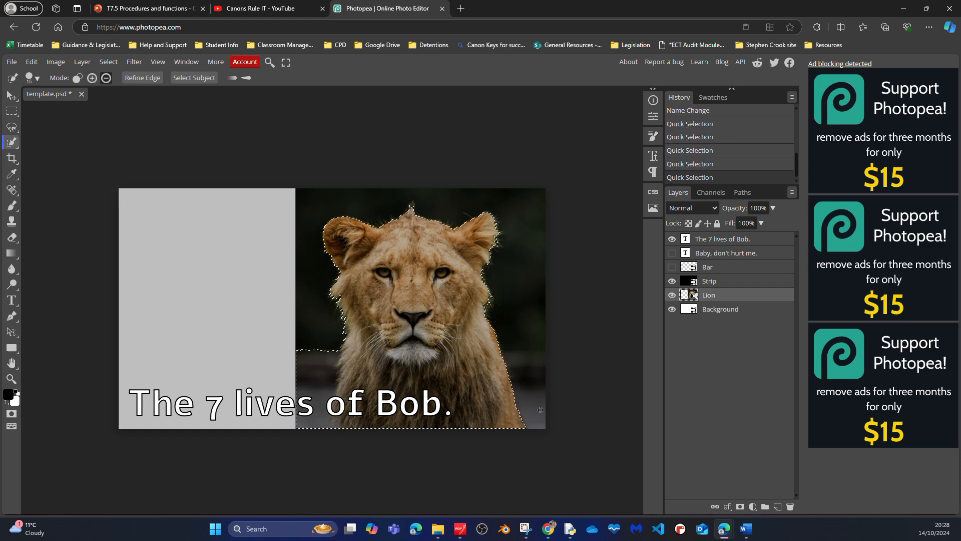
{"action": "left_click", "coordinate": [324, 361]}
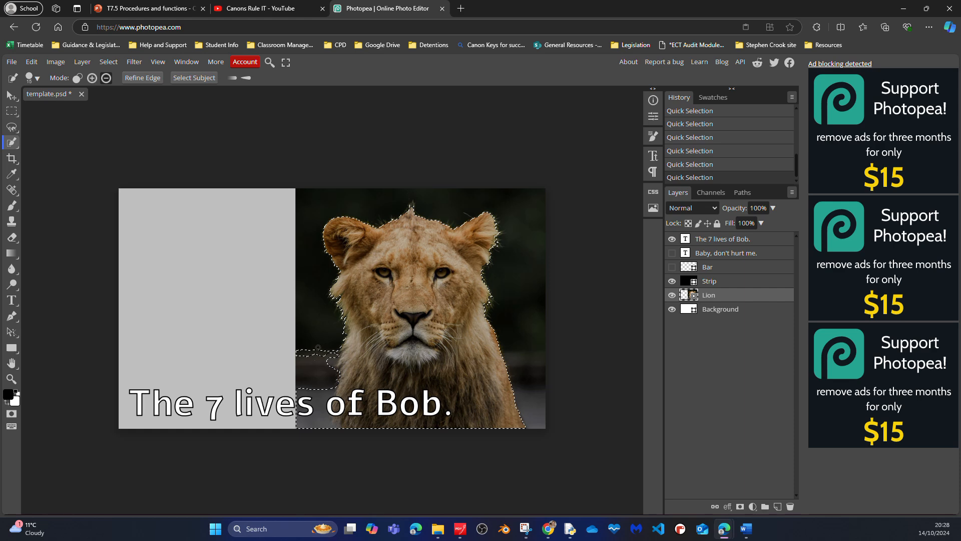
{"action": "left_click", "coordinate": [311, 354]}
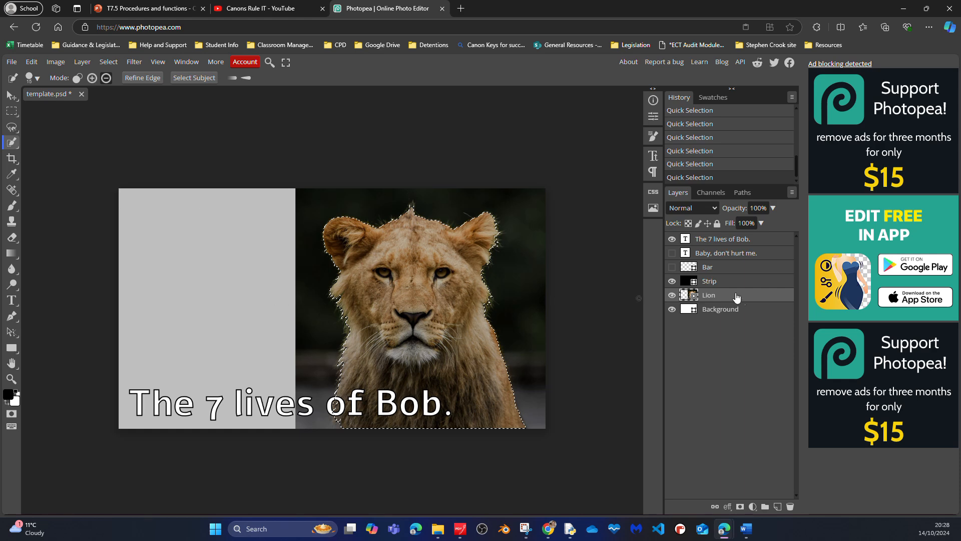
Step: Preview the lion selection against a black background in Refine Edge and close it without applying
{"action": "left_click", "coordinate": [671, 281]}
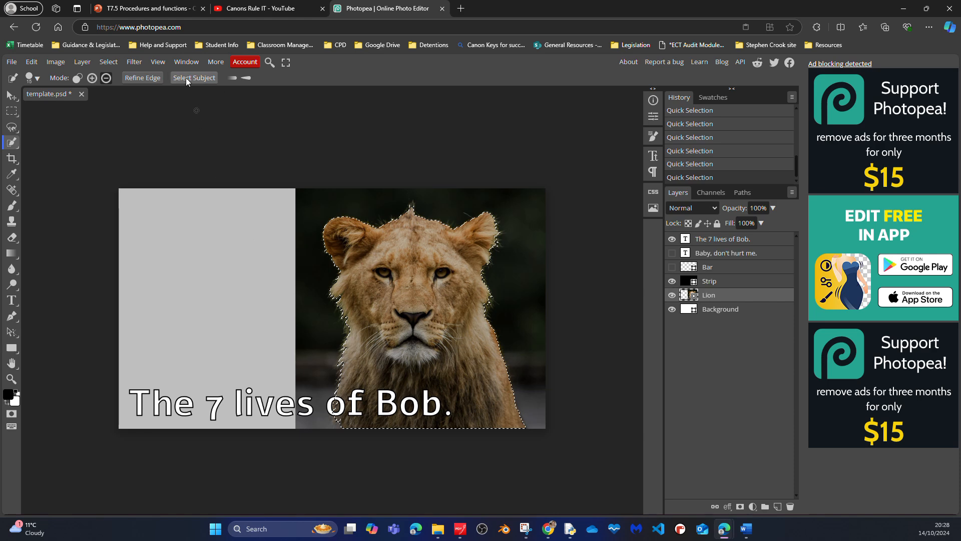
{"action": "left_click", "coordinate": [142, 78]}
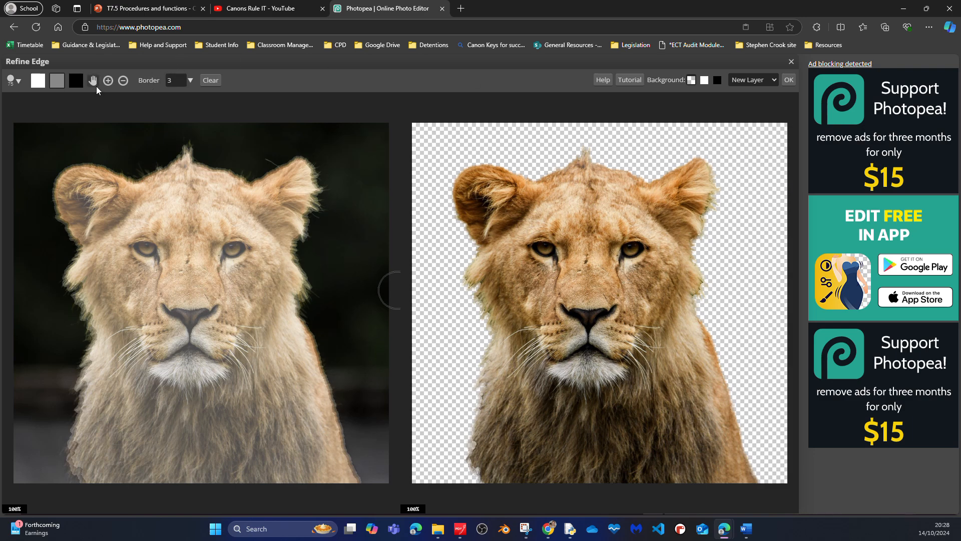
{"action": "left_click", "coordinate": [718, 80]}
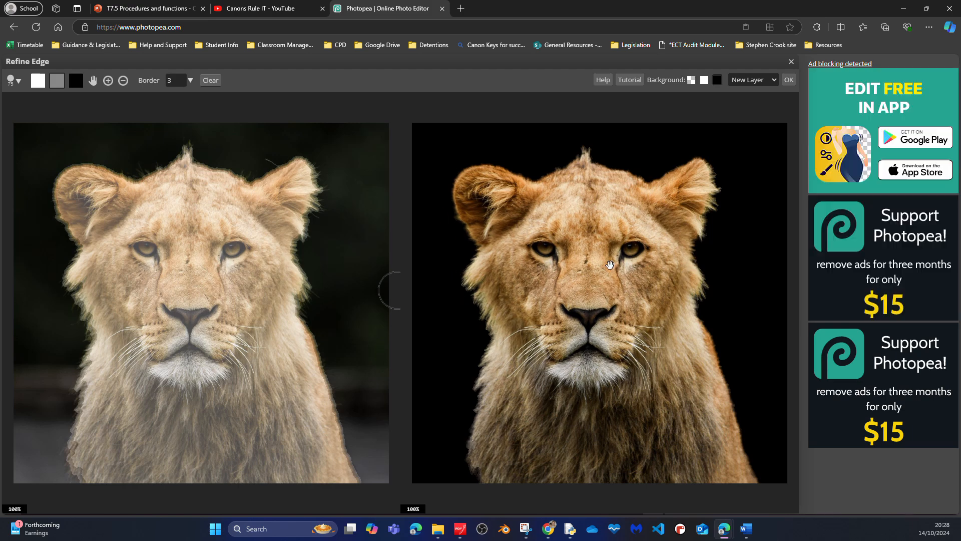
{"action": "left_click", "coordinate": [790, 61]}
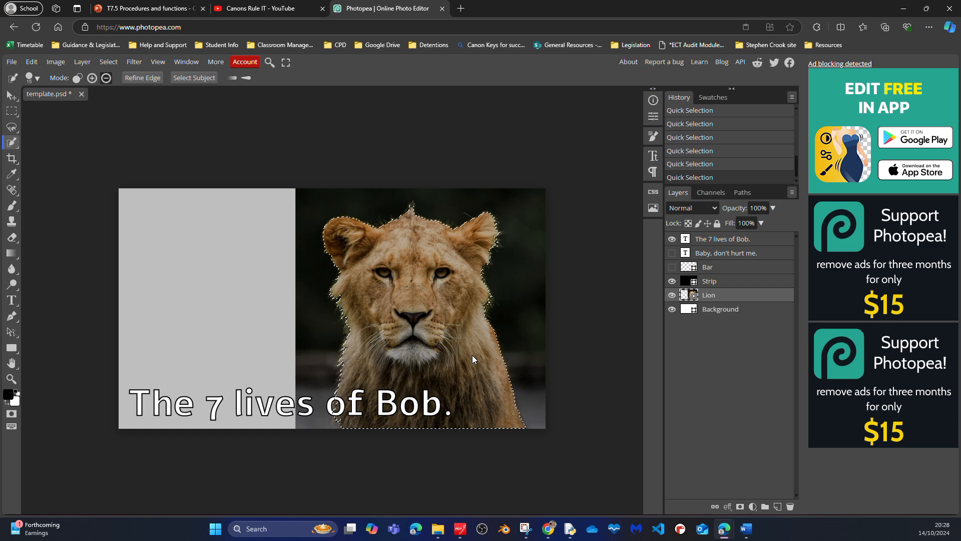
Step: Copy the selected lion, paste it as a new layer, and hide the original Lion layer
{"action": "key", "text": "ctrl+v"}
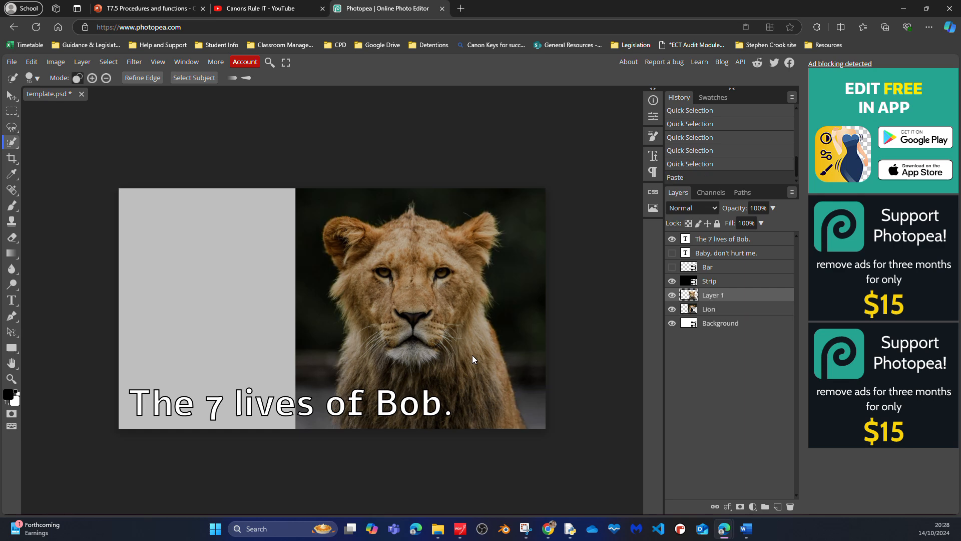
{"action": "left_click", "coordinate": [671, 309]}
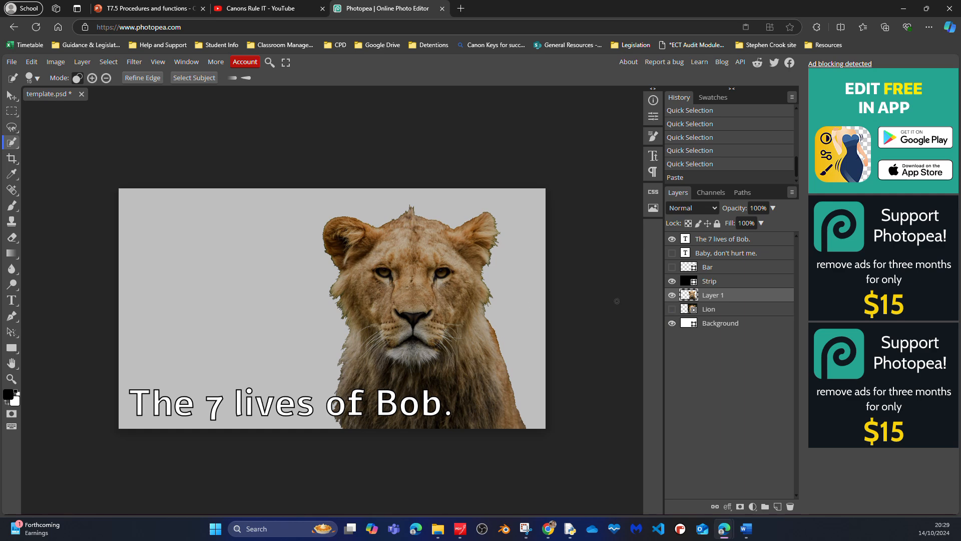
{"action": "left_click", "coordinate": [672, 310]}
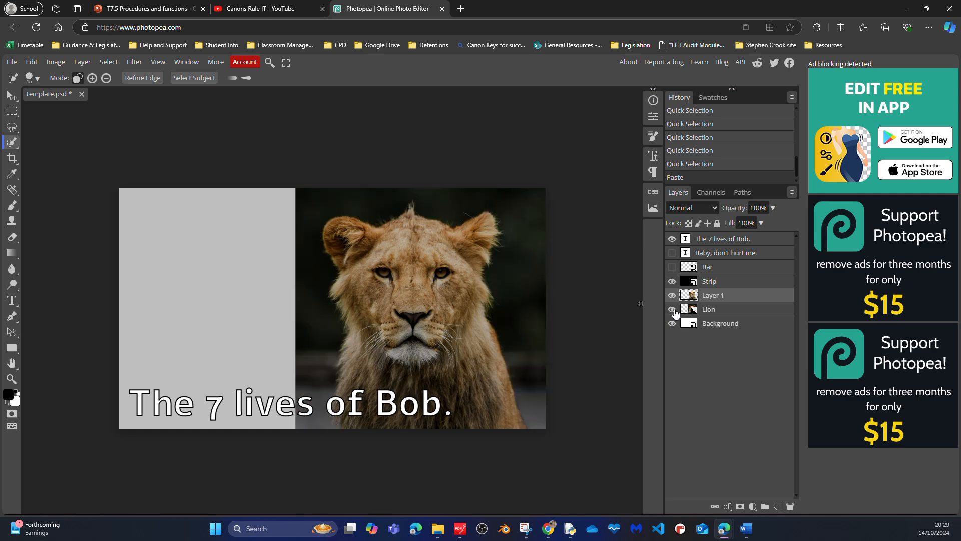
{"action": "left_click", "coordinate": [672, 310]}
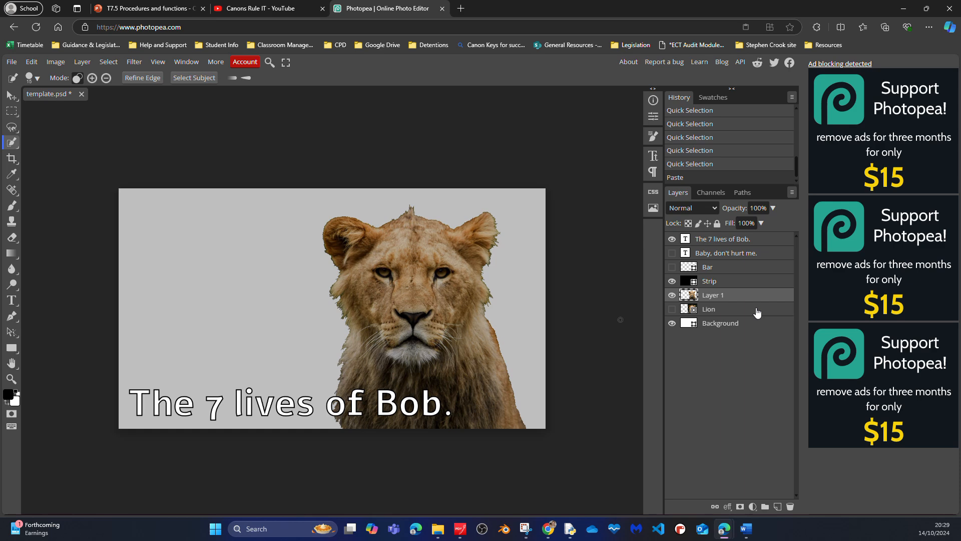
Step: Rename the pasted lion cut-out layer as "Lion without BG"
{"action": "double_click", "coordinate": [714, 296]}
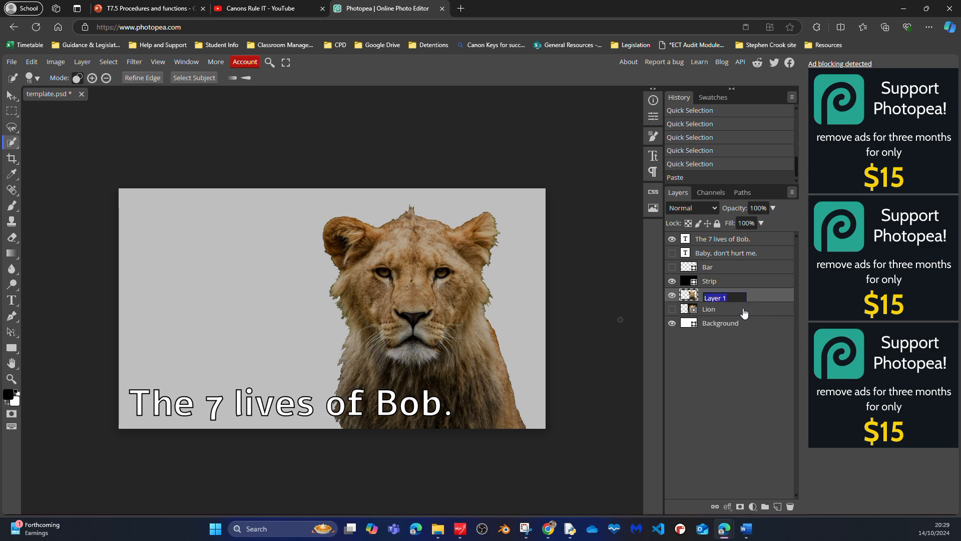
{"action": "type", "text": "Lion withou"}
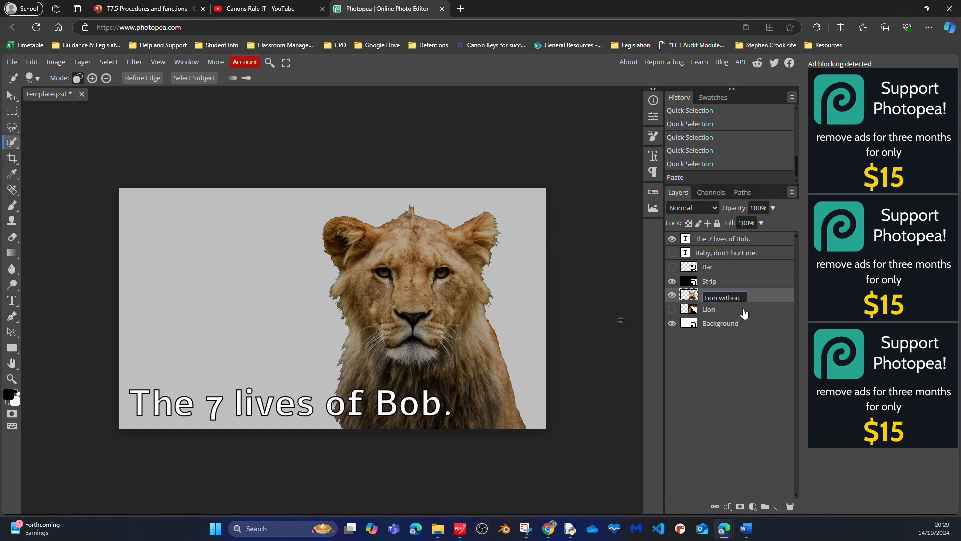
{"action": "type", "text": "t BG"}
{"action": "key", "text": "Return"}
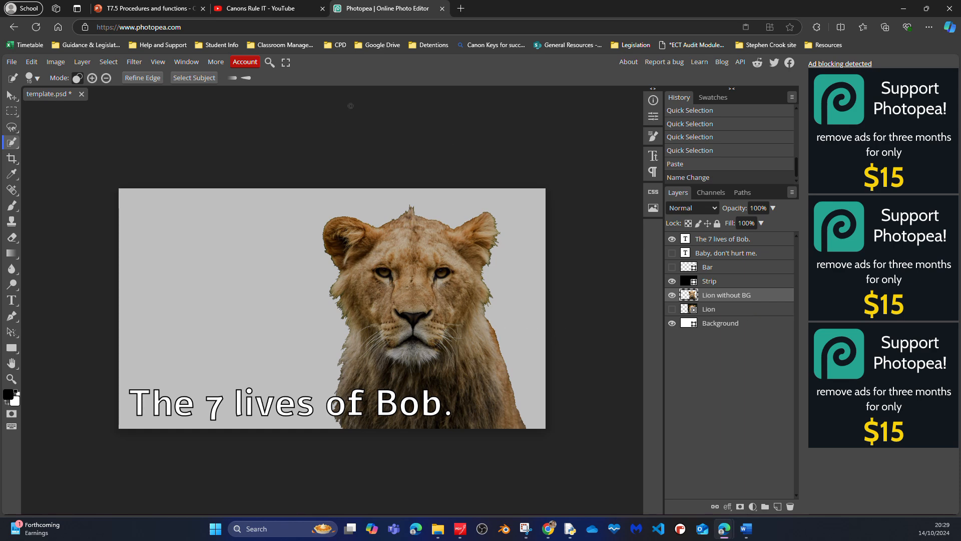
Step: Clear the remaining active selection on the canvas
{"action": "left_click", "coordinate": [10, 100]}
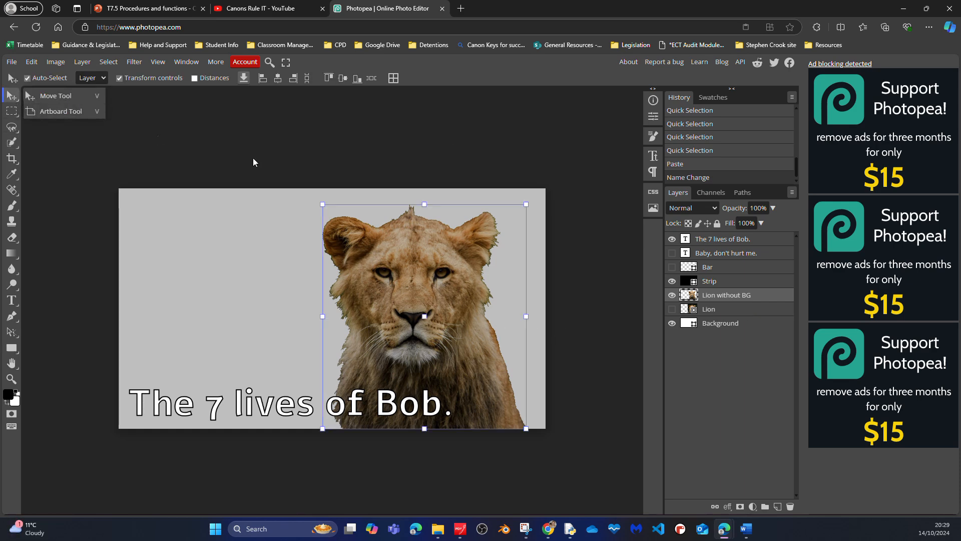
{"action": "left_click", "coordinate": [453, 300]}
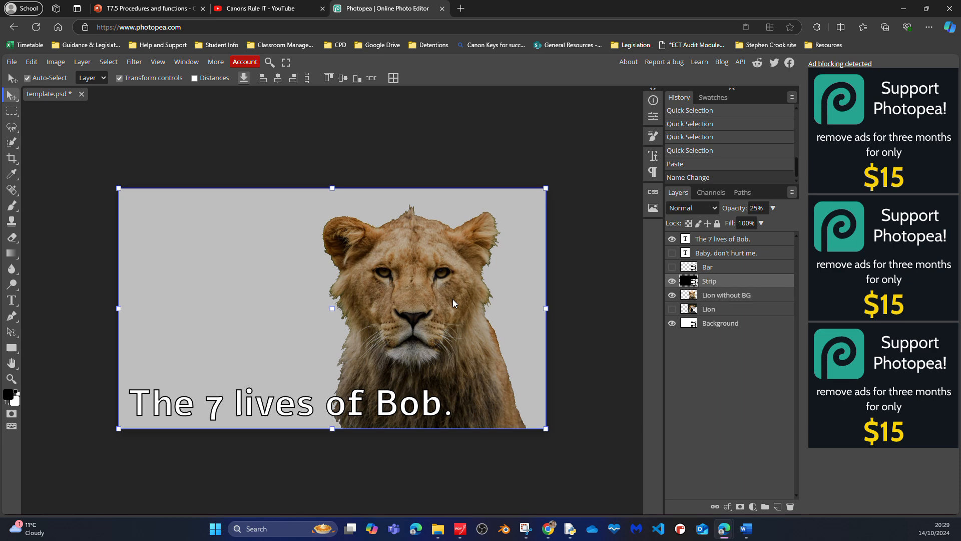
{"action": "left_click", "coordinate": [12, 143]}
{"action": "left_click", "coordinate": [216, 119]}
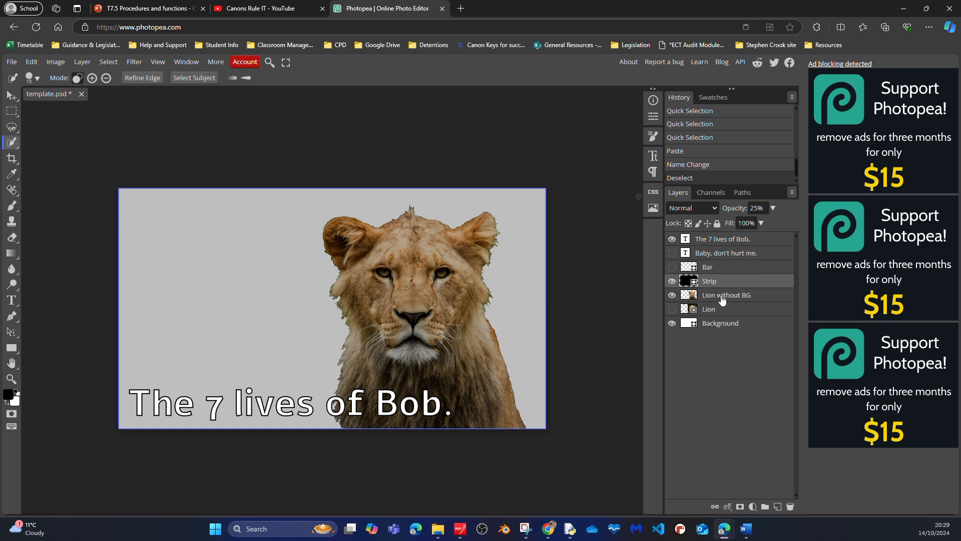
Step: Show the original Lion layer to compare it with the cut-out, hide it again, and leave the Lion without BG layer selected
{"action": "left_click", "coordinate": [672, 309]}
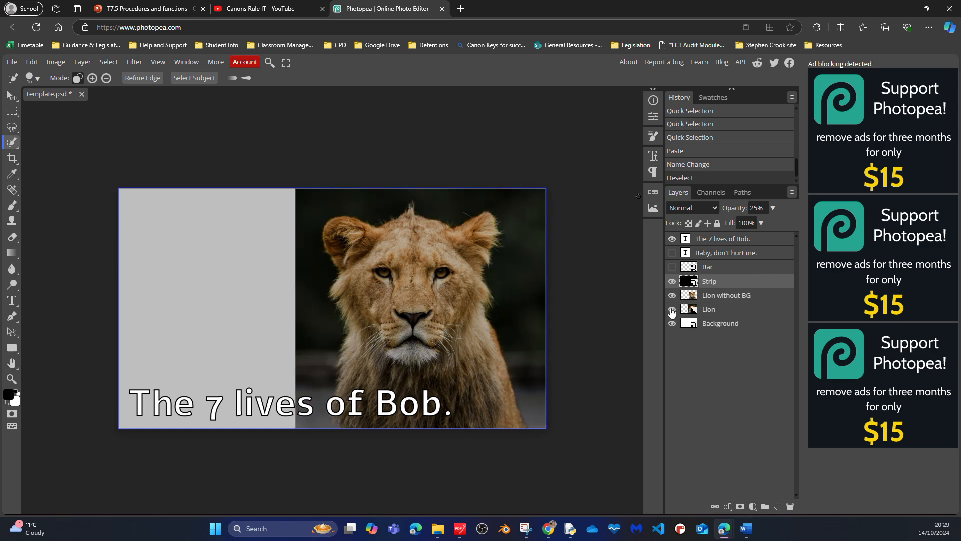
{"action": "left_click", "coordinate": [730, 311]}
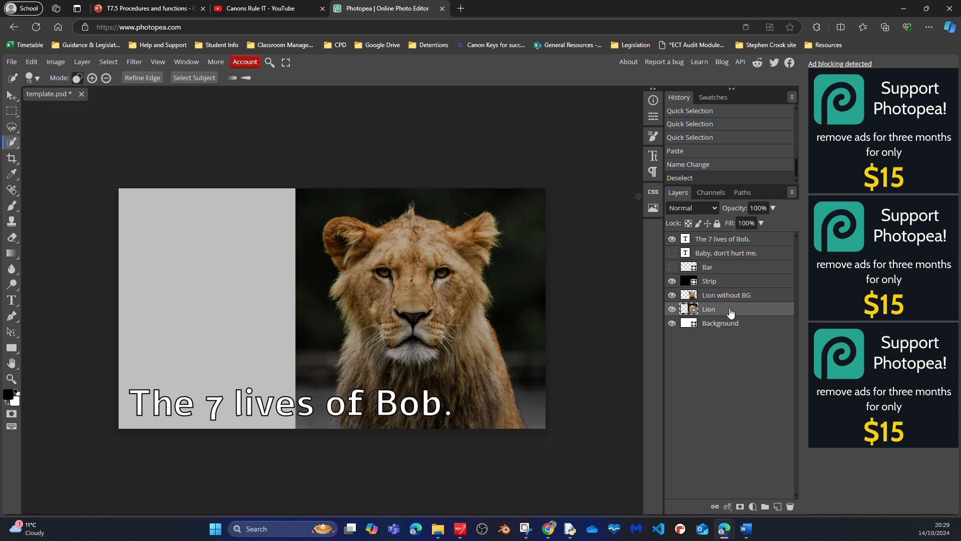
{"action": "left_click", "coordinate": [721, 295]}
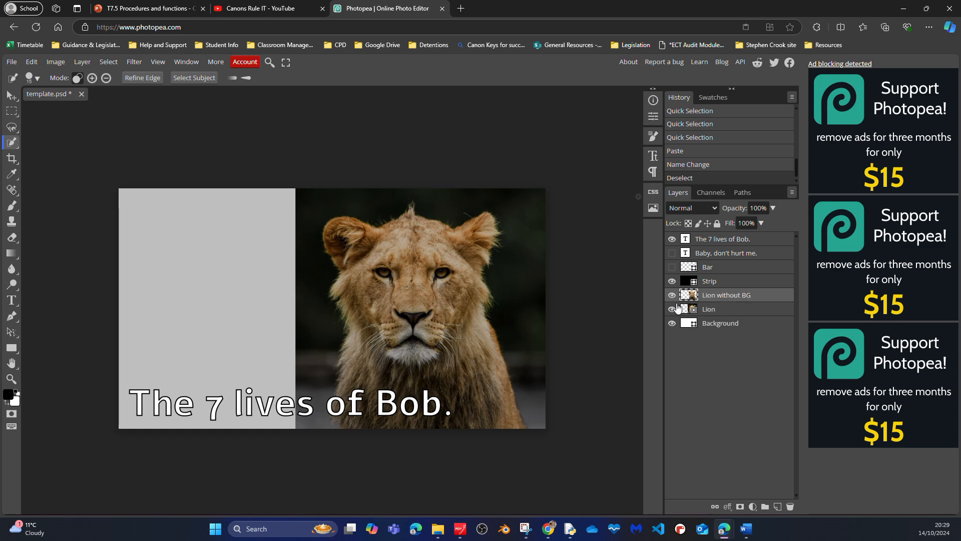
{"action": "left_click", "coordinate": [672, 309]}
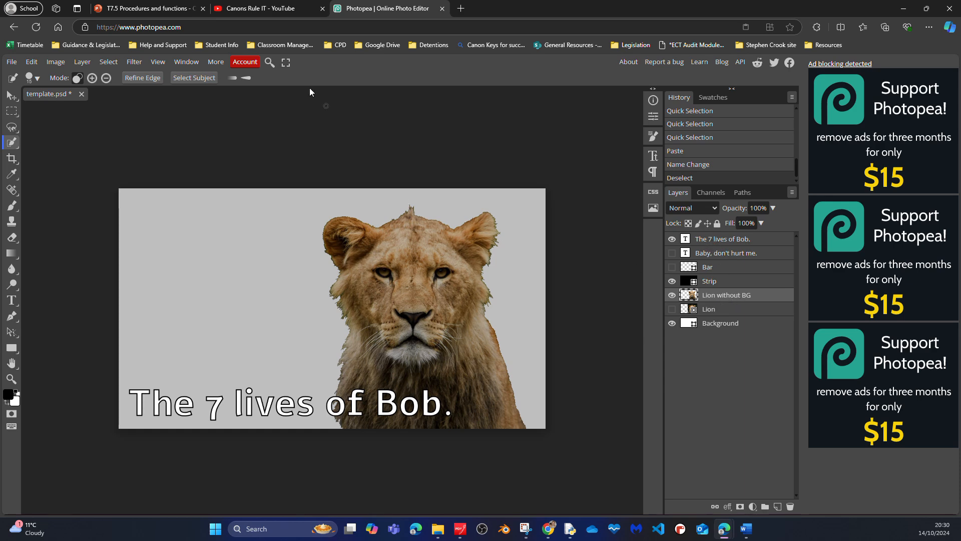
Step: Open Vectorize Bitmap for the Lion without BG layer and preview it with 2 colors
{"action": "left_click", "coordinate": [56, 61]}
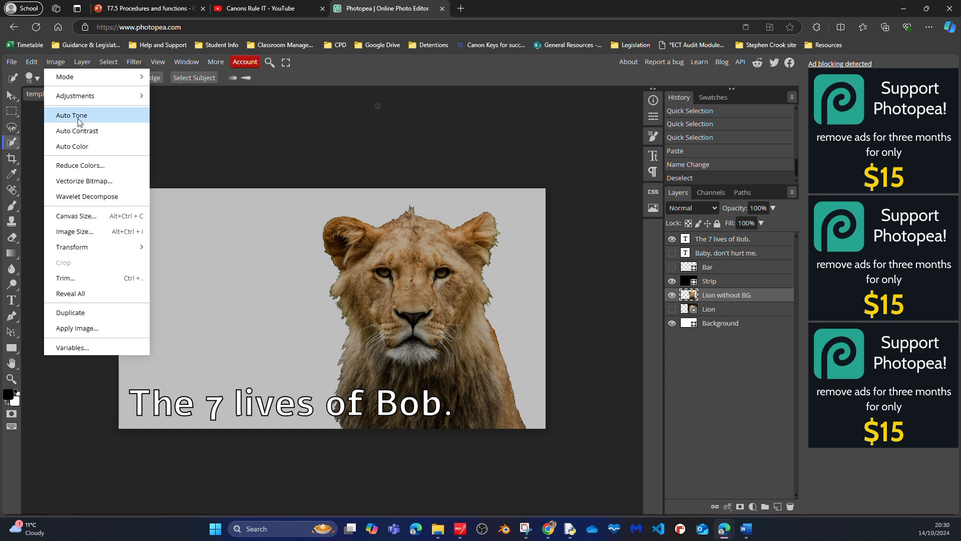
{"action": "left_click", "coordinate": [86, 183]}
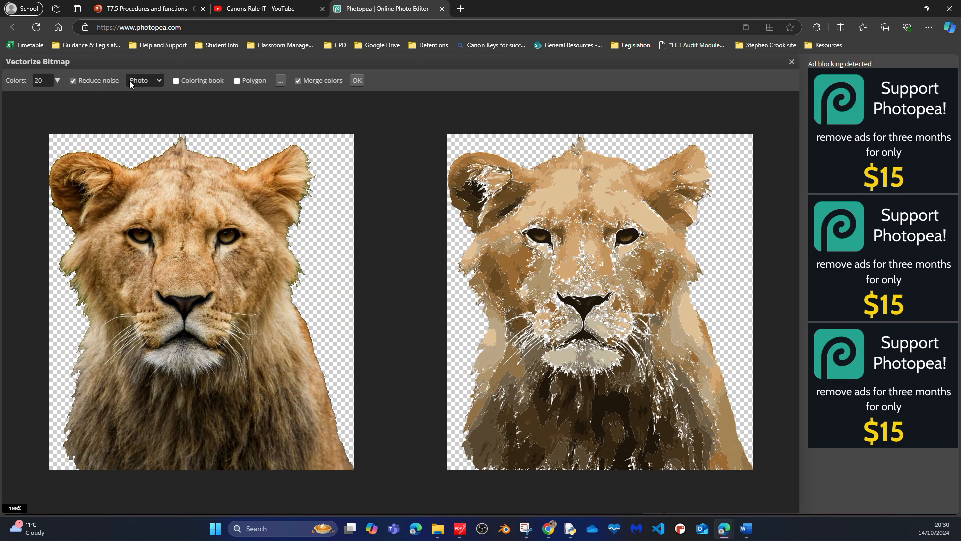
{"action": "left_click", "coordinate": [58, 81]}
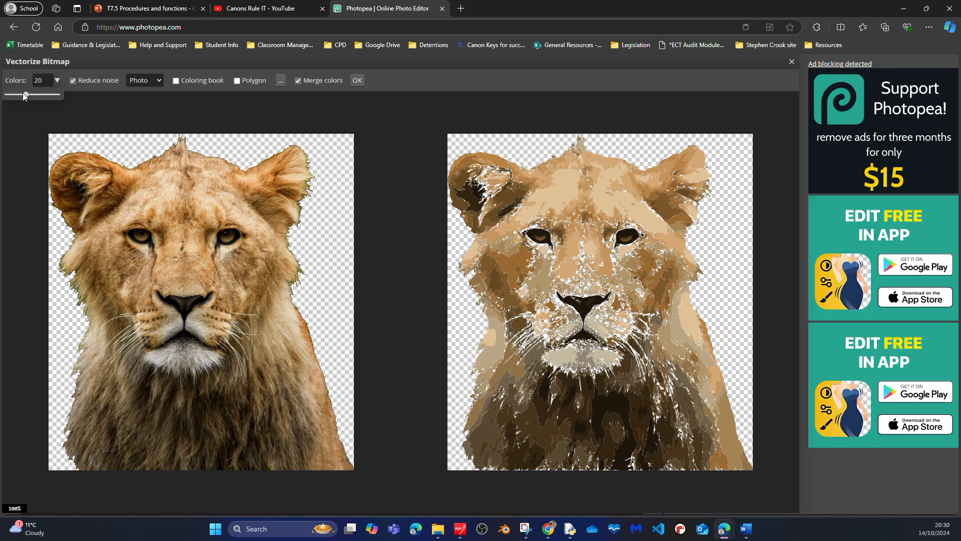
{"action": "left_click", "coordinate": [43, 82]}
{"action": "left_click_drag", "start_coordinate": [43, 82], "coordinate": [25, 81]}
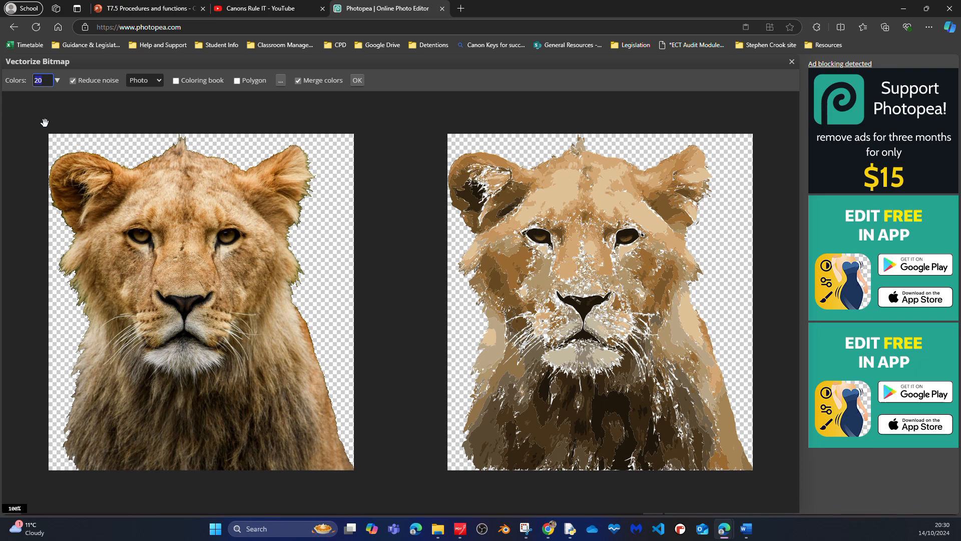
{"action": "type", "text": "2"}
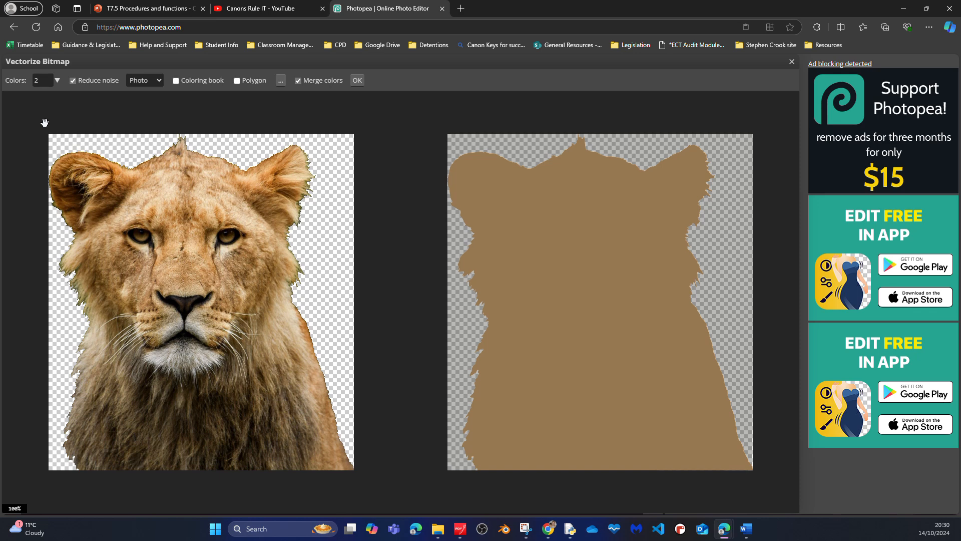
Step: Set the vectorization to 4 colors, apply it to the lion, and collapse the resulting group of paths
{"action": "left_click", "coordinate": [41, 81]}
{"action": "key", "text": "BackSpace"}
{"action": "key", "text": "Return"}
{"action": "left_click", "coordinate": [44, 80]}
{"action": "type", "text": "4"}
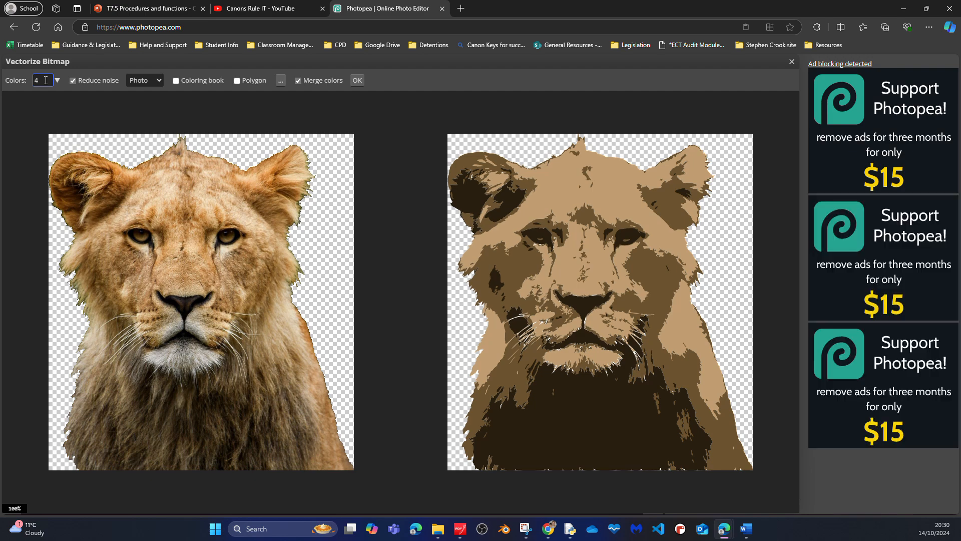
{"action": "left_click", "coordinate": [354, 81]}
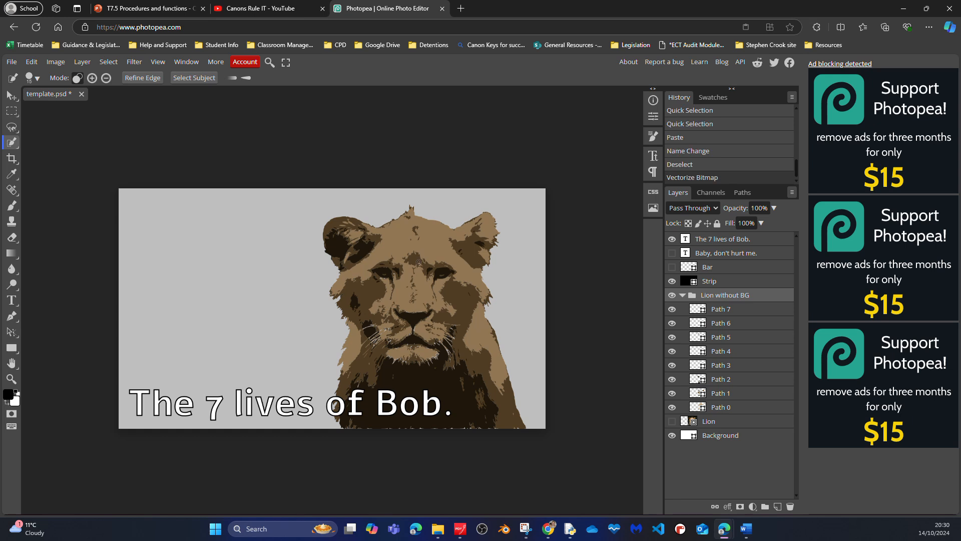
{"action": "left_click", "coordinate": [682, 295]}
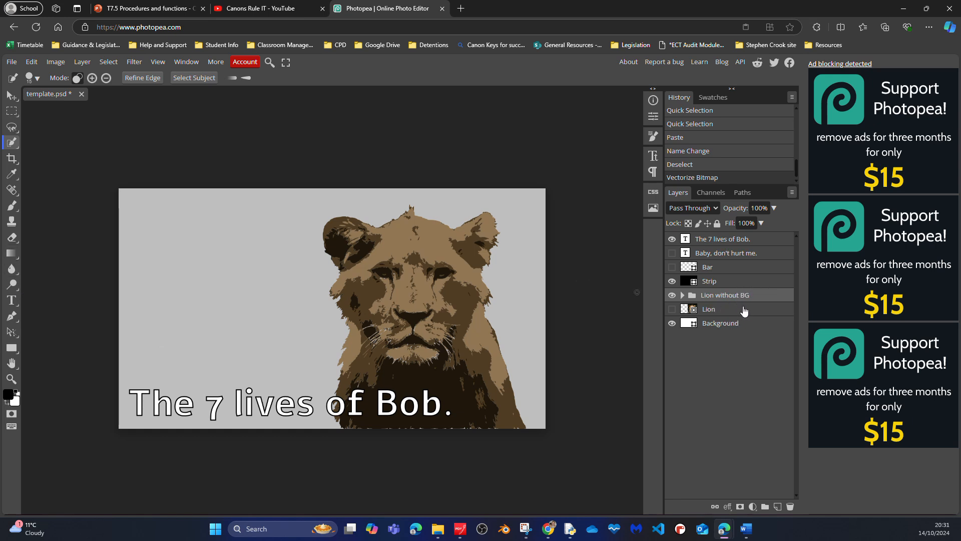
Step: Rasterize the Background layer and fill it with a linear black-to-white gradient running from the bottom of the canvas upward
{"action": "left_click", "coordinate": [727, 324]}
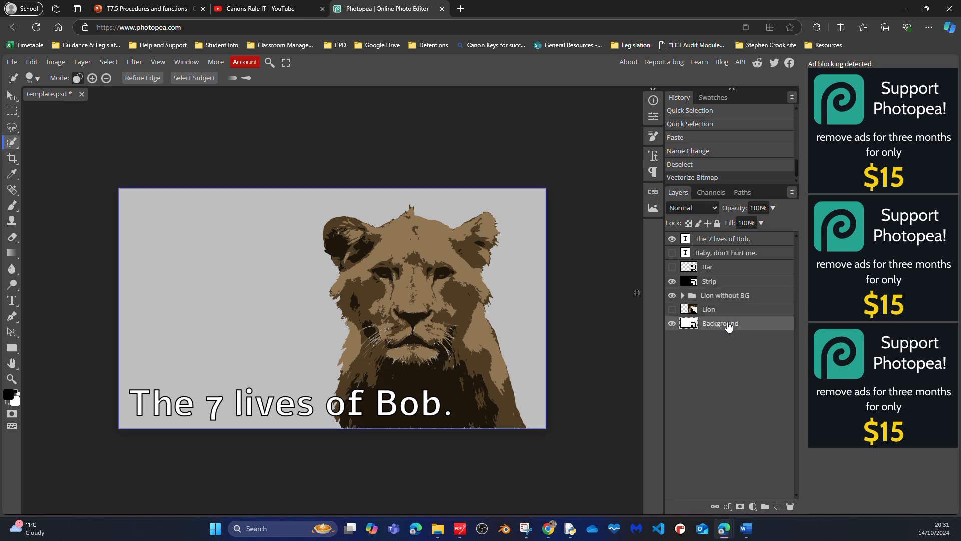
{"action": "left_click", "coordinate": [12, 255]}
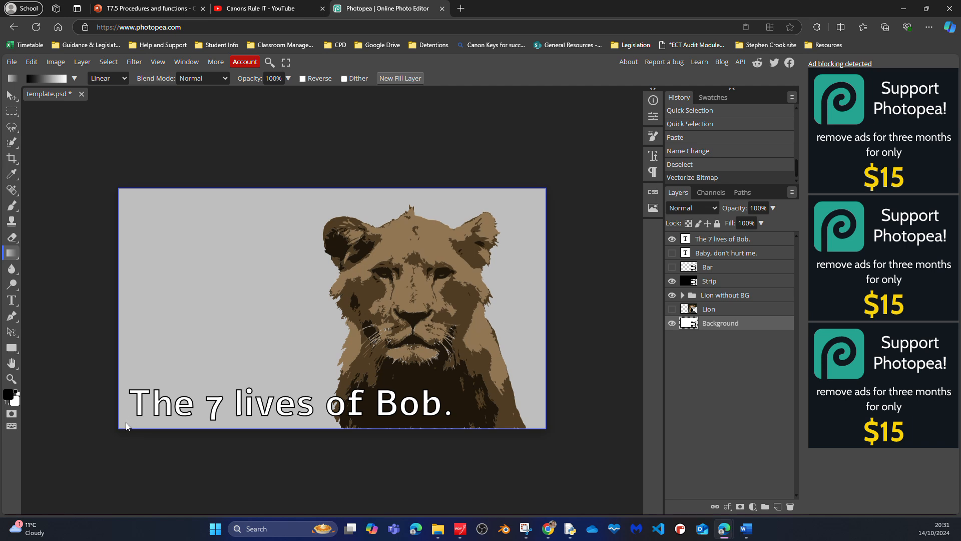
{"action": "left_click_drag", "start_coordinate": [126, 421], "coordinate": [215, 347]}
{"action": "right_click", "coordinate": [756, 324]}
{"action": "key", "text": "Escape"}
{"action": "right_click", "coordinate": [755, 326]}
{"action": "left_click", "coordinate": [688, 363]}
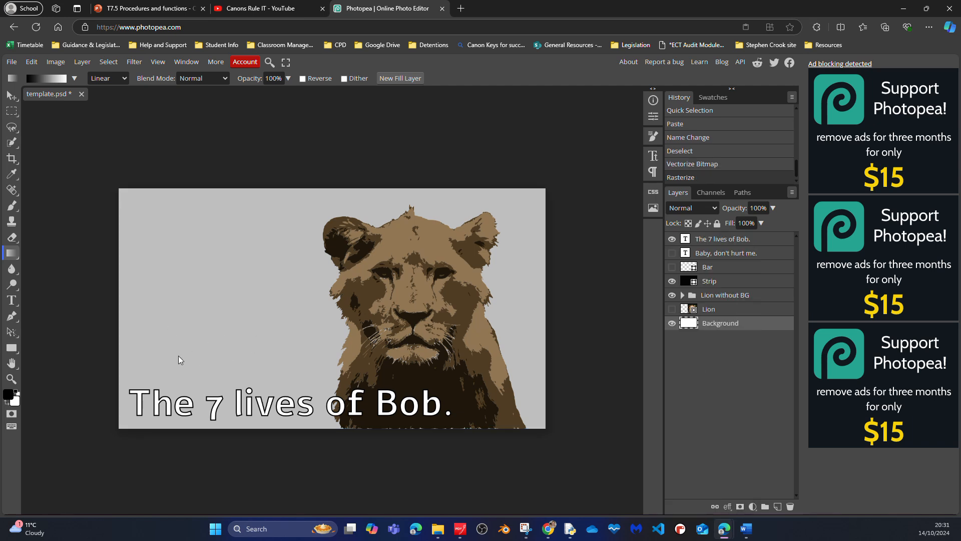
{"action": "left_click_drag", "start_coordinate": [165, 375], "coordinate": [259, 300]}
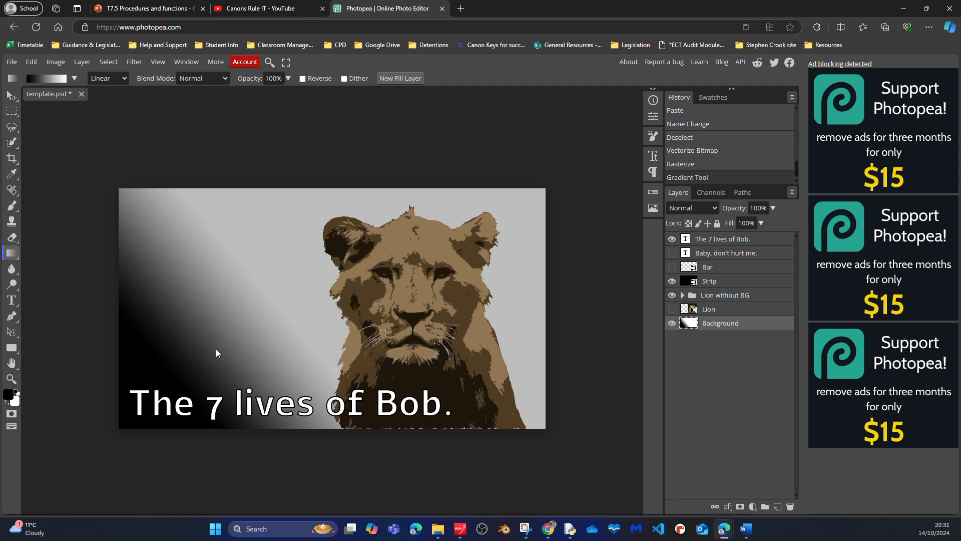
{"action": "left_click_drag", "start_coordinate": [160, 416], "coordinate": [183, 280]}
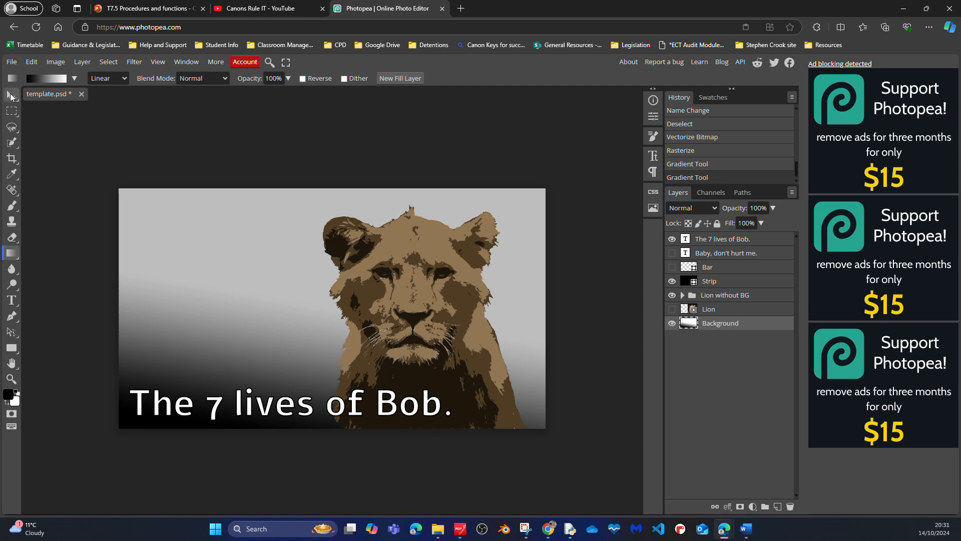
Step: Apply the Blur tool at 50% strength to a spot on the Background layer, and try it on the Lion without BG group
{"action": "left_click", "coordinate": [13, 272]}
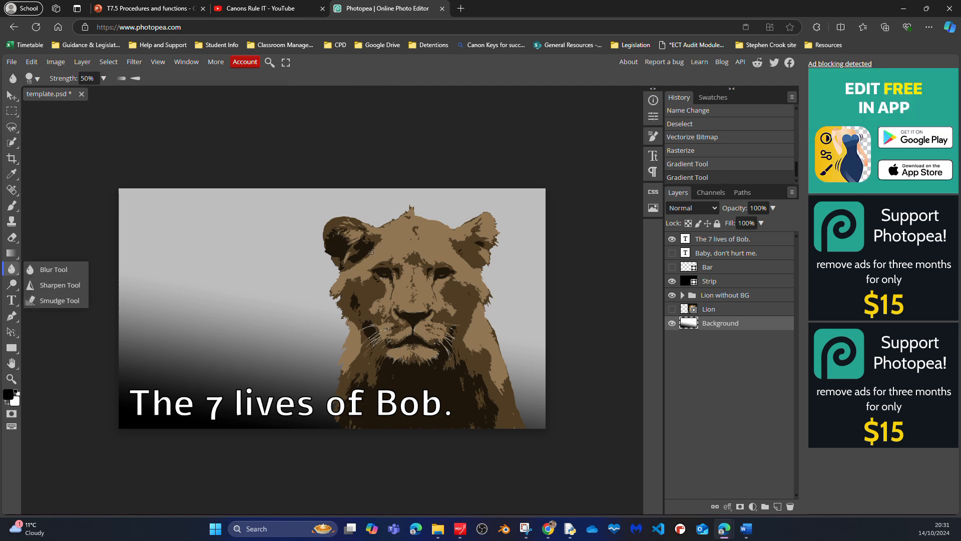
{"action": "left_click", "coordinate": [55, 270]}
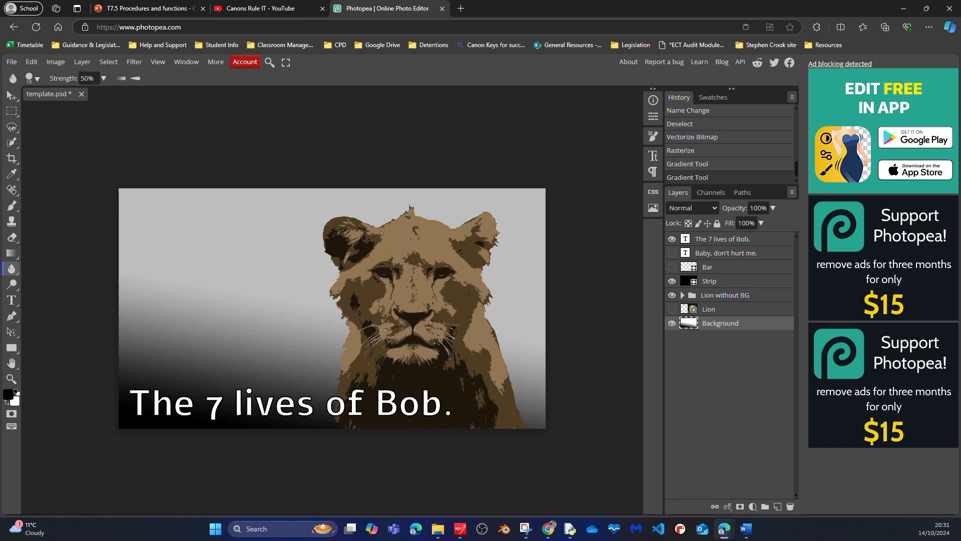
{"action": "left_click", "coordinate": [407, 252]}
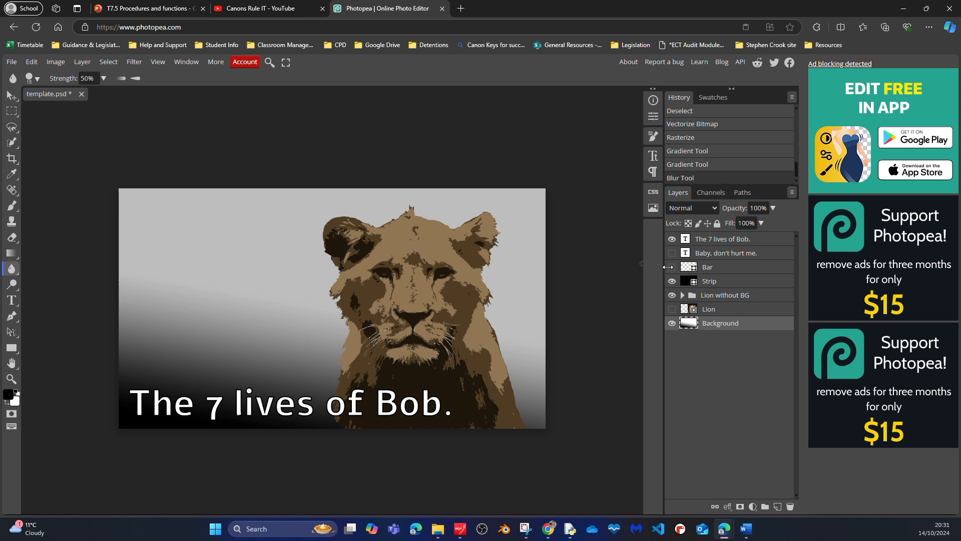
{"action": "left_click", "coordinate": [769, 296]}
{"action": "left_click", "coordinate": [408, 215]}
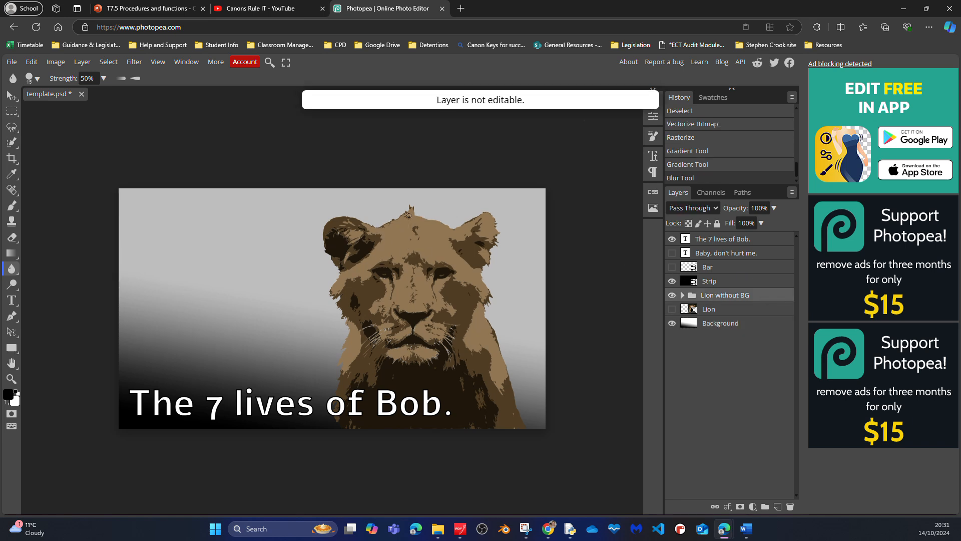
{"action": "left_click", "coordinate": [683, 296]}
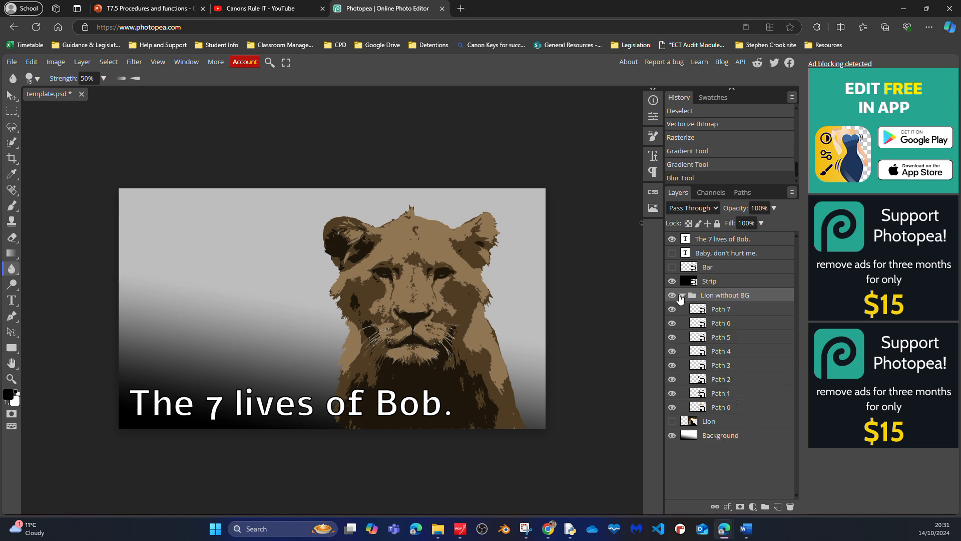
{"action": "left_click", "coordinate": [682, 296]}
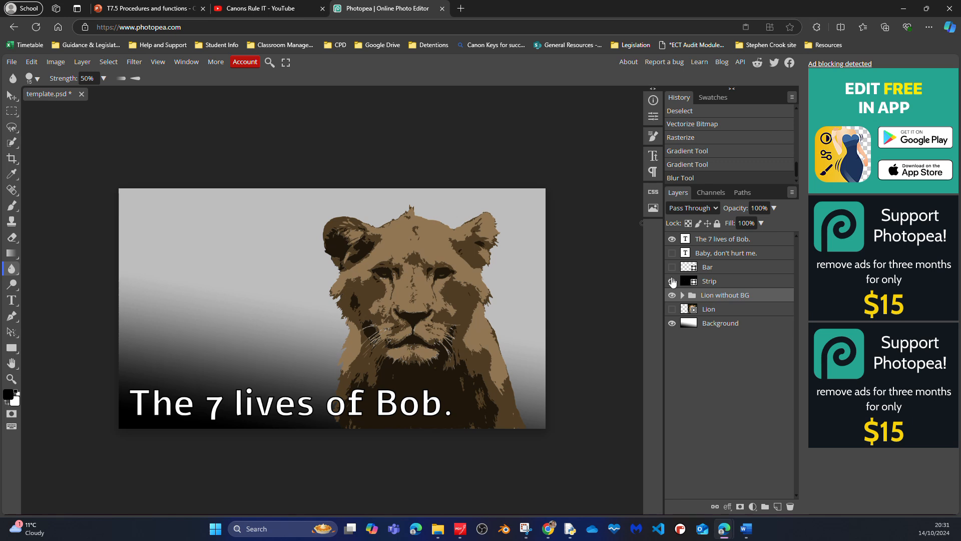
Step: Delete the unused Bar and "Baby, don't hurt me." layers
{"action": "left_click", "coordinate": [732, 271]}
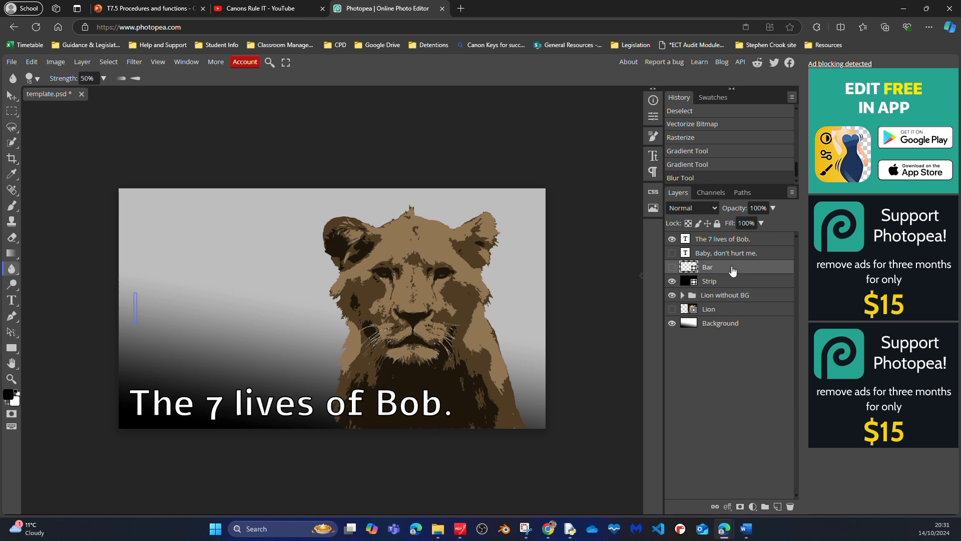
{"action": "left_click", "coordinate": [759, 255], "text": "shift"}
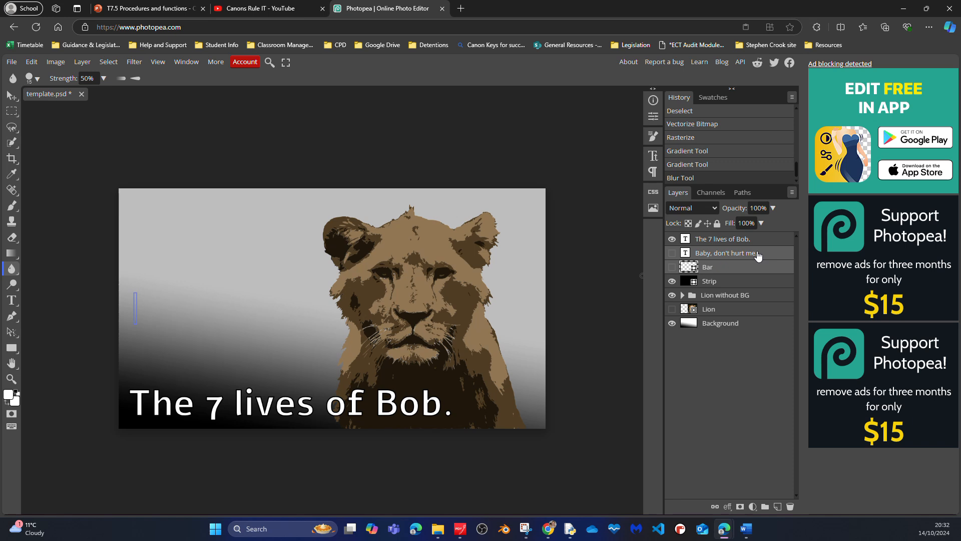
{"action": "left_click", "coordinate": [790, 507]}
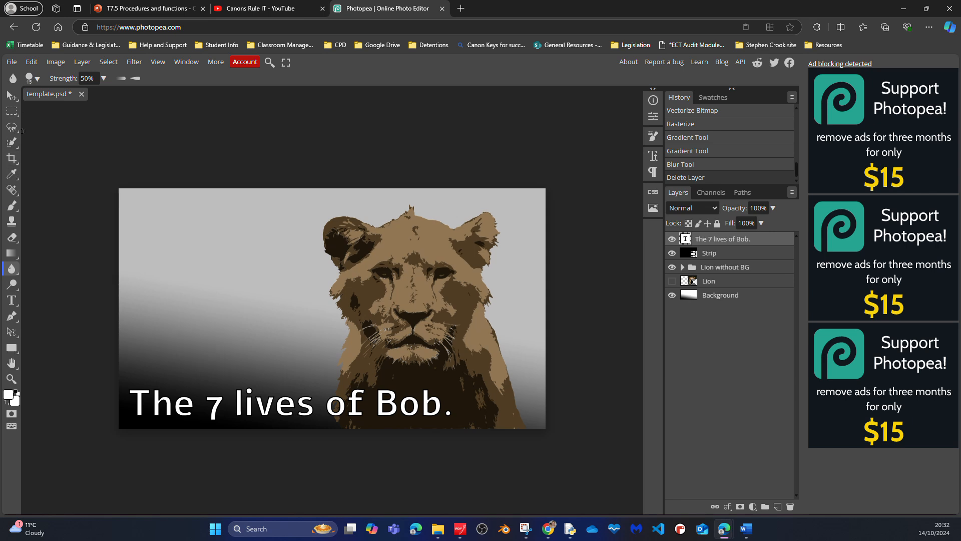
Step: Draw a white triangular custom shape without a stroke on a new layer, in the empty upper area beside the lion's head
{"action": "left_click", "coordinate": [14, 350]}
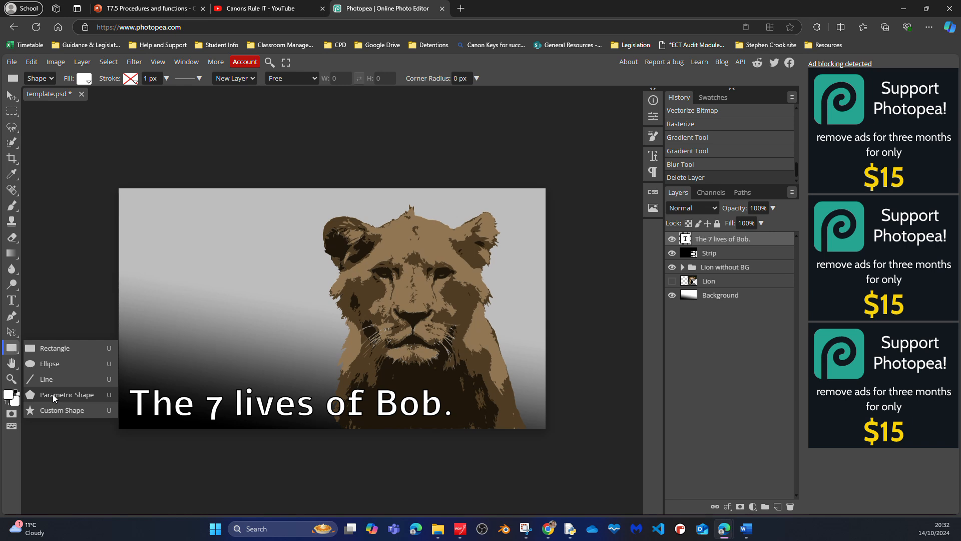
{"action": "left_click", "coordinate": [53, 410]}
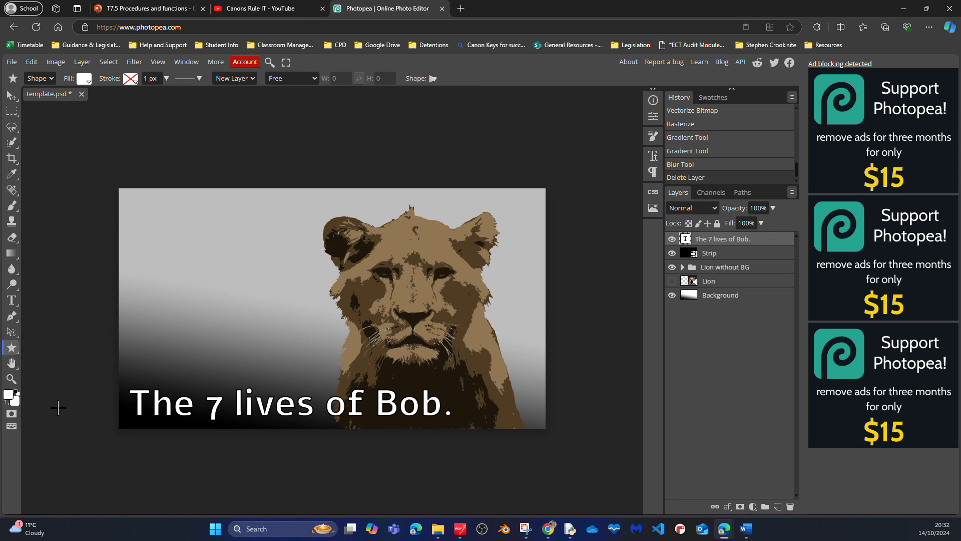
{"action": "left_click_drag", "start_coordinate": [169, 225], "coordinate": [272, 265]}
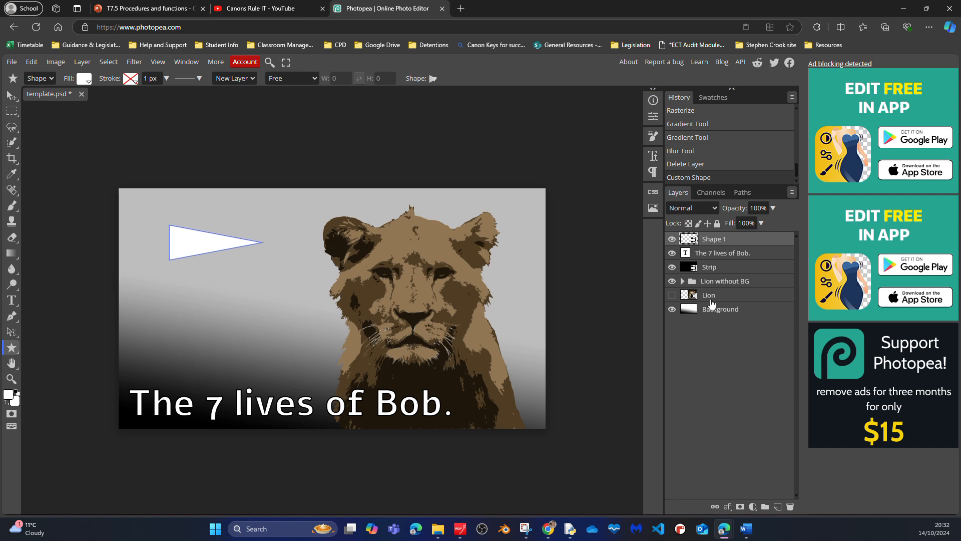
Step: Duplicate the Shape 1 triangle layer twice
{"action": "right_click", "coordinate": [750, 244]}
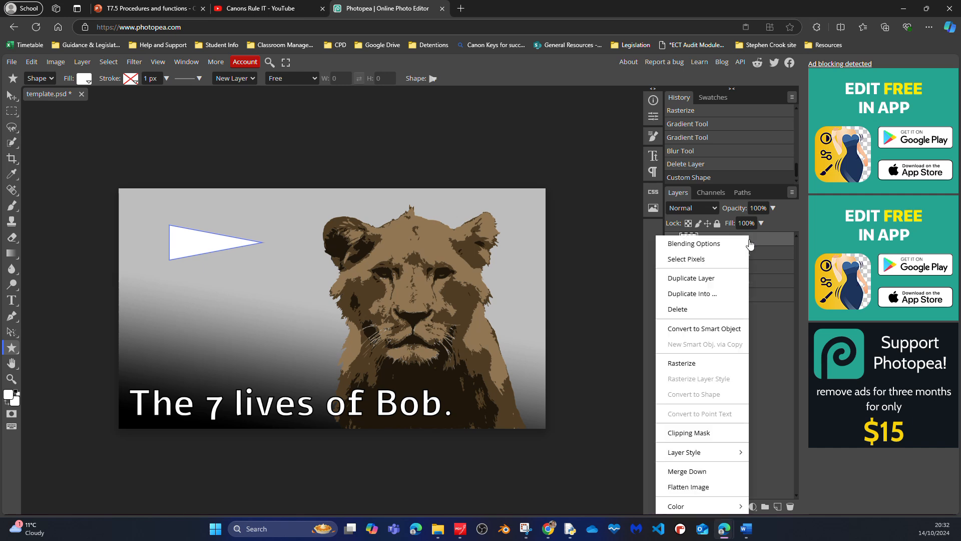
{"action": "left_click", "coordinate": [684, 277]}
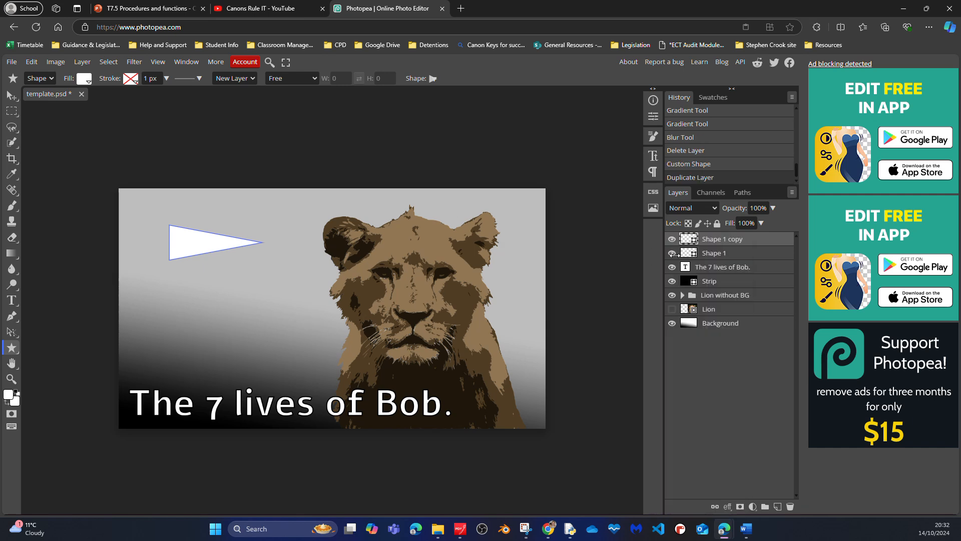
{"action": "right_click", "coordinate": [750, 243]}
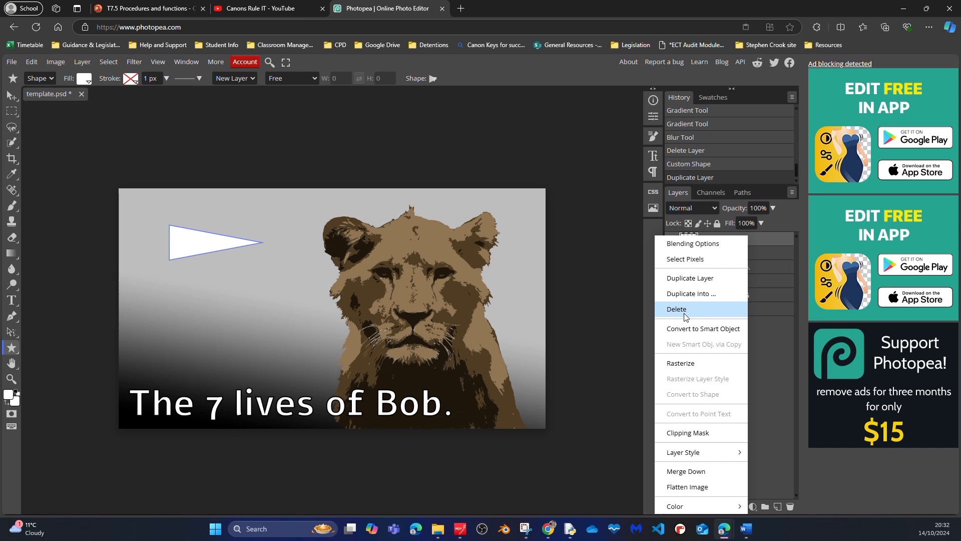
{"action": "left_click", "coordinate": [692, 281]}
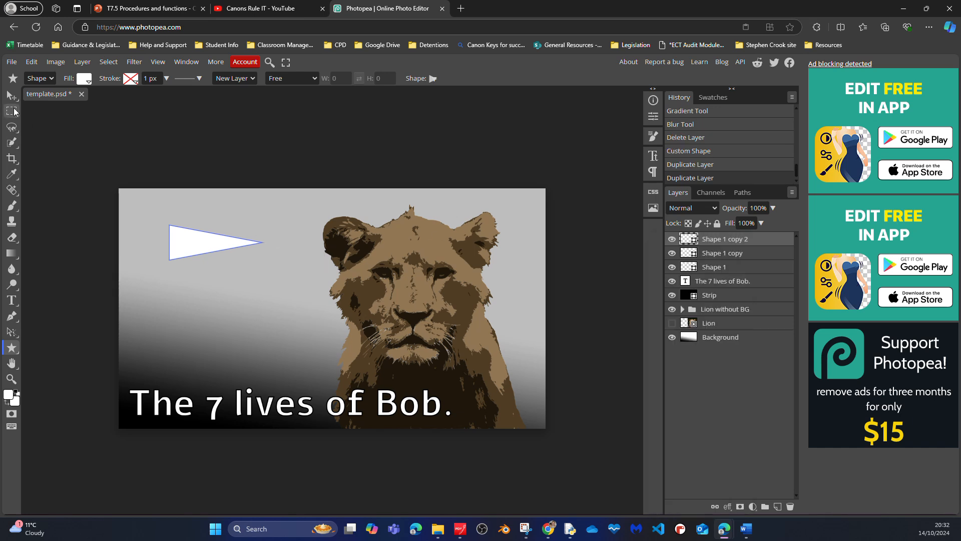
Step: Move the three triangles into a vertical stack along the canvas's upper-left edge, one below the other
{"action": "left_click", "coordinate": [11, 95]}
{"action": "left_click_drag", "start_coordinate": [209, 254], "coordinate": [155, 314]}
{"action": "left_click", "coordinate": [194, 250]}
{"action": "left_click_drag", "start_coordinate": [188, 248], "coordinate": [153, 255]}
{"action": "left_click_drag", "start_coordinate": [153, 300], "coordinate": [175, 258]}
{"action": "left_click_drag", "start_coordinate": [168, 216], "coordinate": [167, 218]}
{"action": "left_click", "coordinate": [143, 285]}
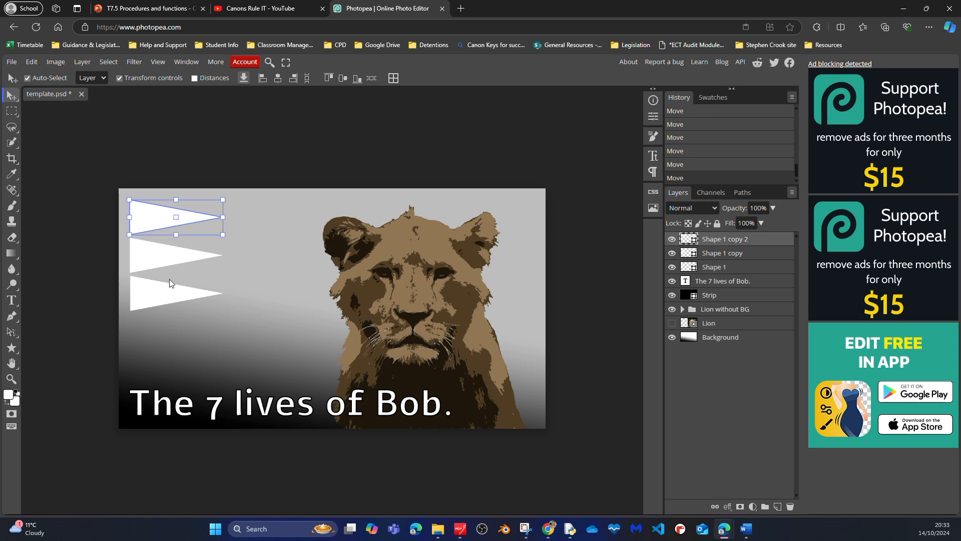
Step: Turn on the rulers around the canvas
{"action": "left_click", "coordinate": [154, 62]}
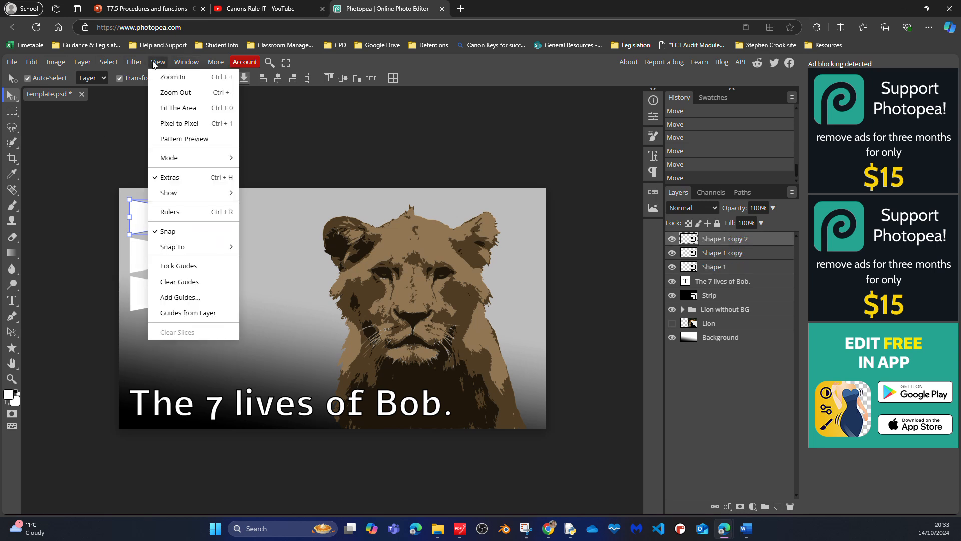
{"action": "left_click", "coordinate": [184, 211]}
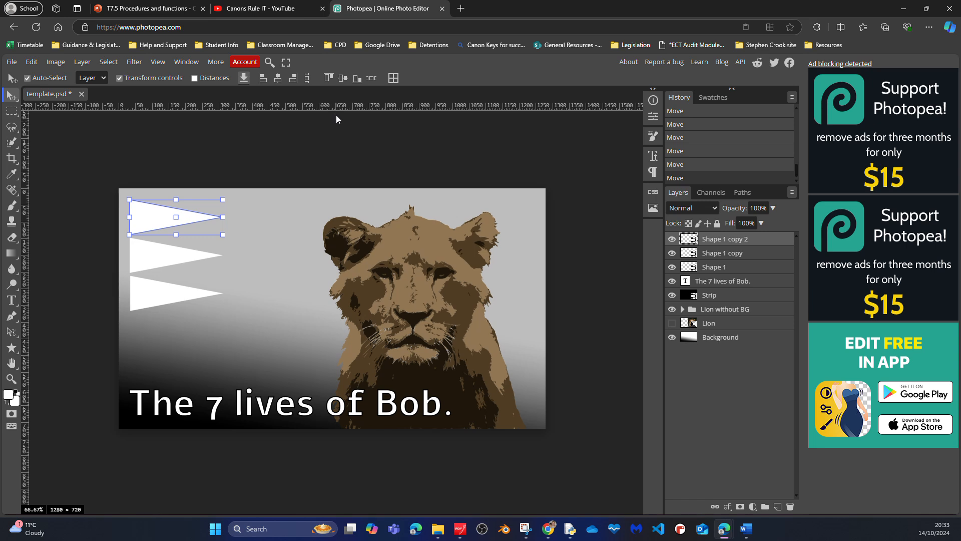
{"action": "left_click", "coordinate": [165, 61]}
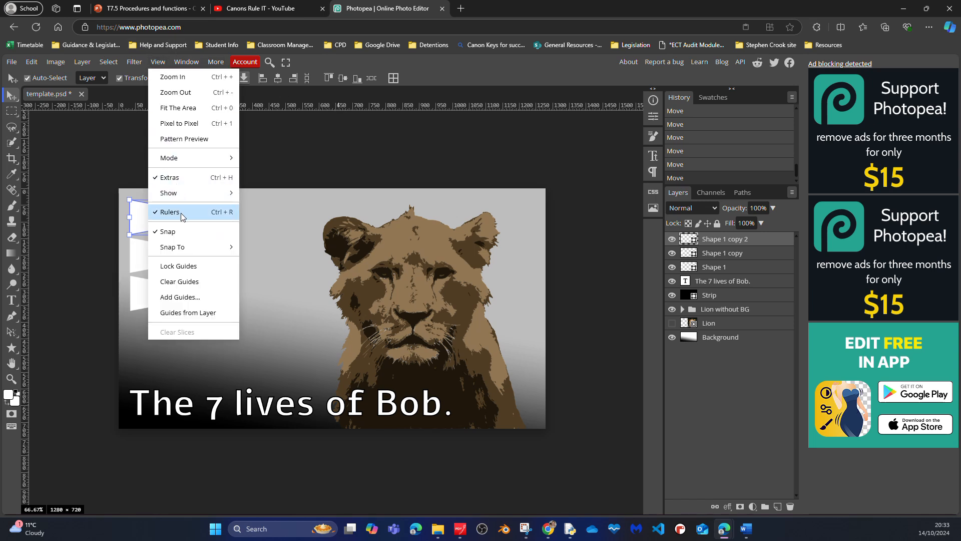
{"action": "left_click", "coordinate": [181, 212]}
{"action": "left_click", "coordinate": [156, 61]}
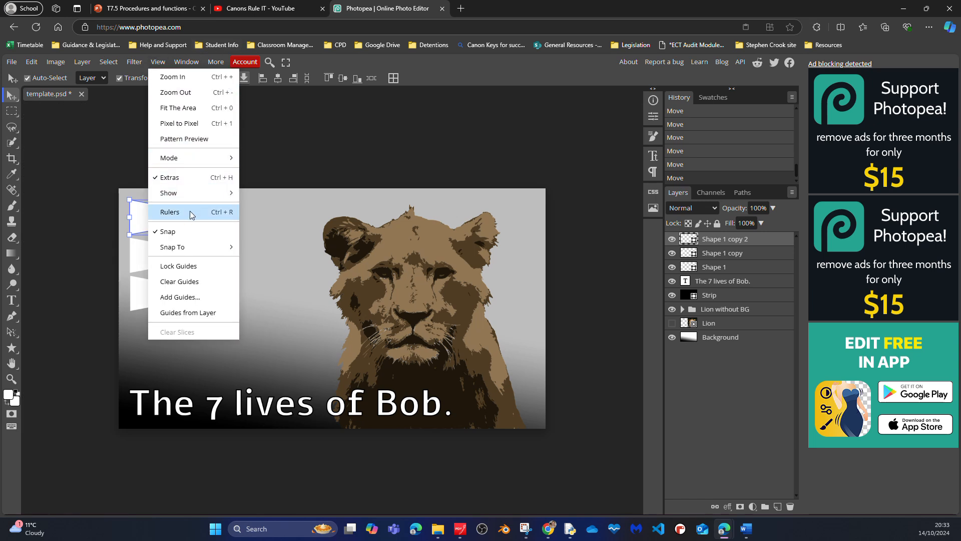
{"action": "left_click", "coordinate": [190, 211]}
Step: Show the grid over the canvas
{"action": "left_click", "coordinate": [158, 61]}
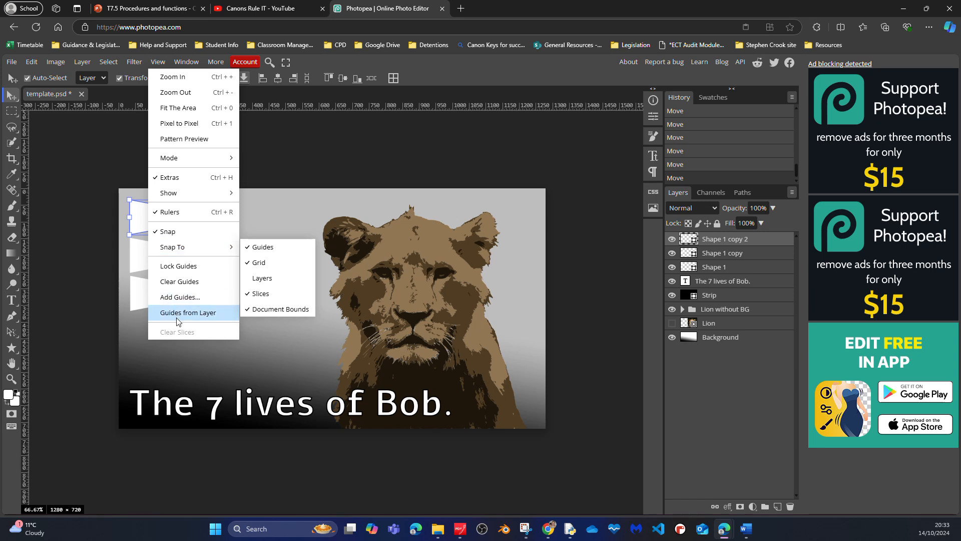
{"action": "mouse_move", "coordinate": [193, 246]}
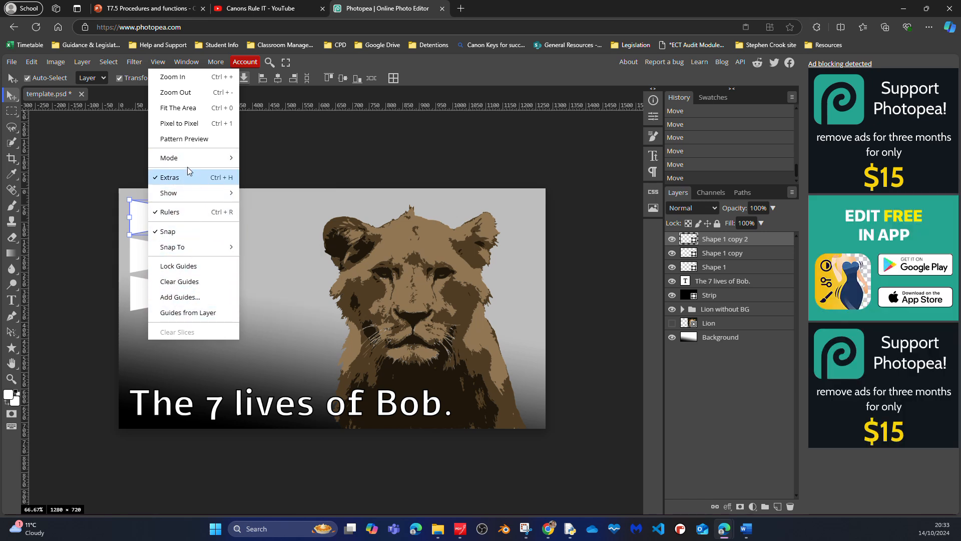
{"action": "mouse_move", "coordinate": [179, 195]}
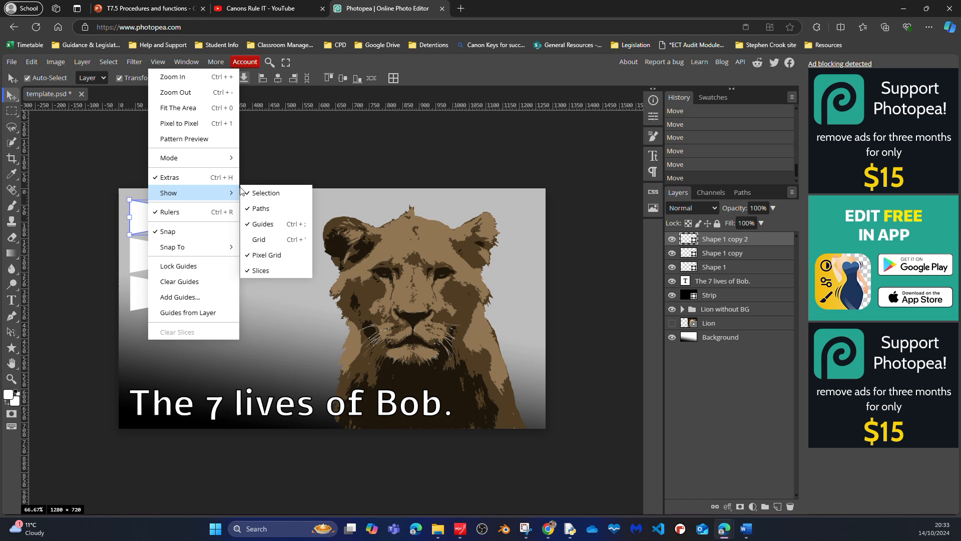
{"action": "left_click", "coordinate": [265, 241]}
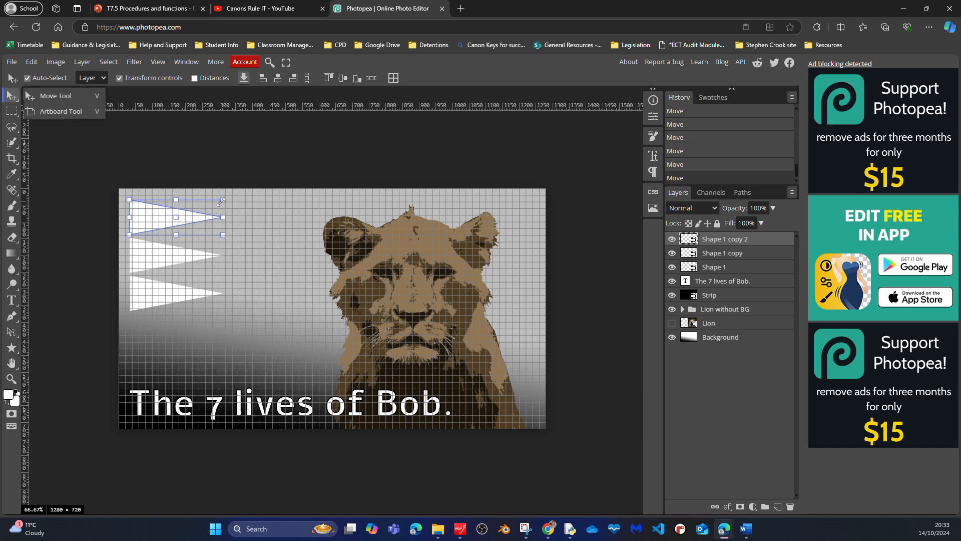
Step: Line up the three stacked triangles against the grid with their straight edges flush and hardly any gaps between them
{"action": "left_click_drag", "start_coordinate": [207, 221], "coordinate": [212, 221]}
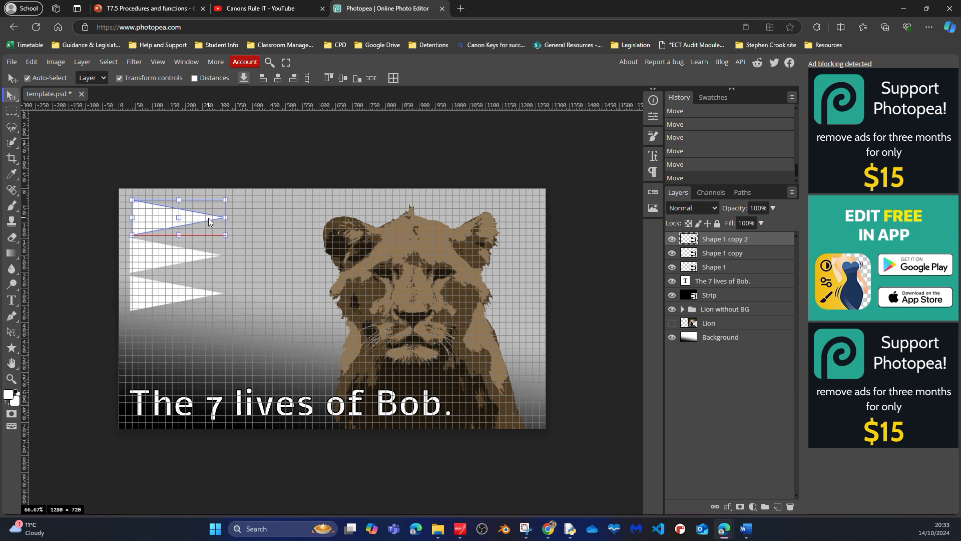
{"action": "left_click_drag", "start_coordinate": [208, 218], "coordinate": [182, 257]}
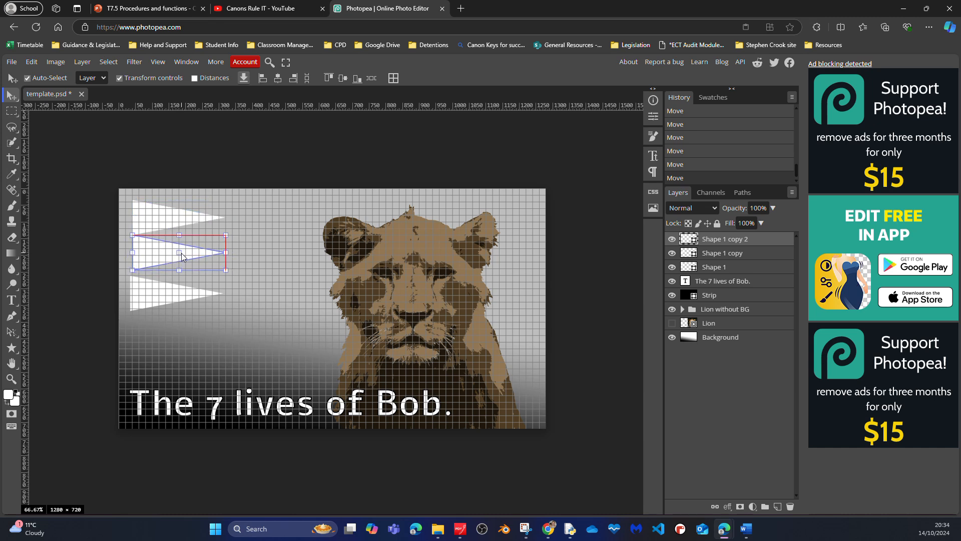
{"action": "left_click", "coordinate": [173, 294]}
{"action": "left_click_drag", "start_coordinate": [173, 293], "coordinate": [176, 285]}
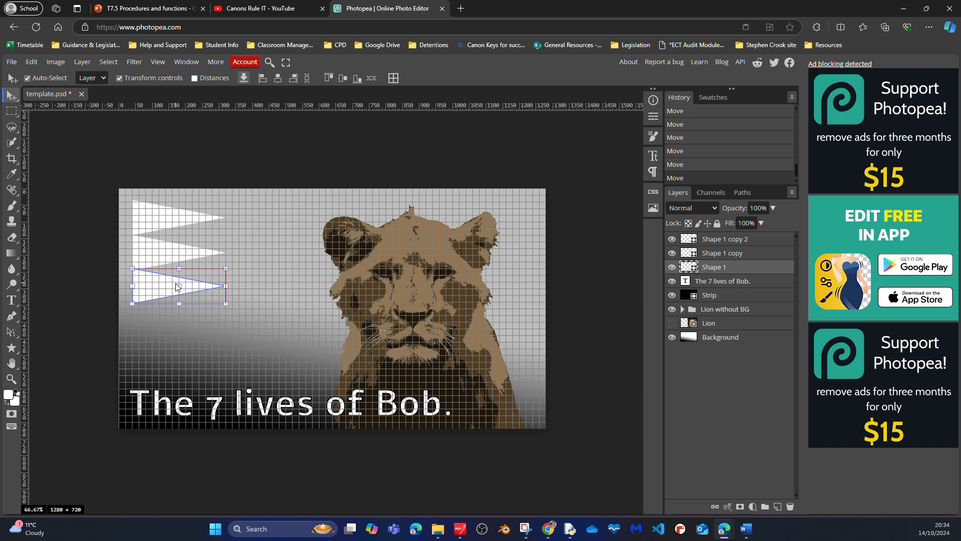
{"action": "left_click", "coordinate": [179, 320]}
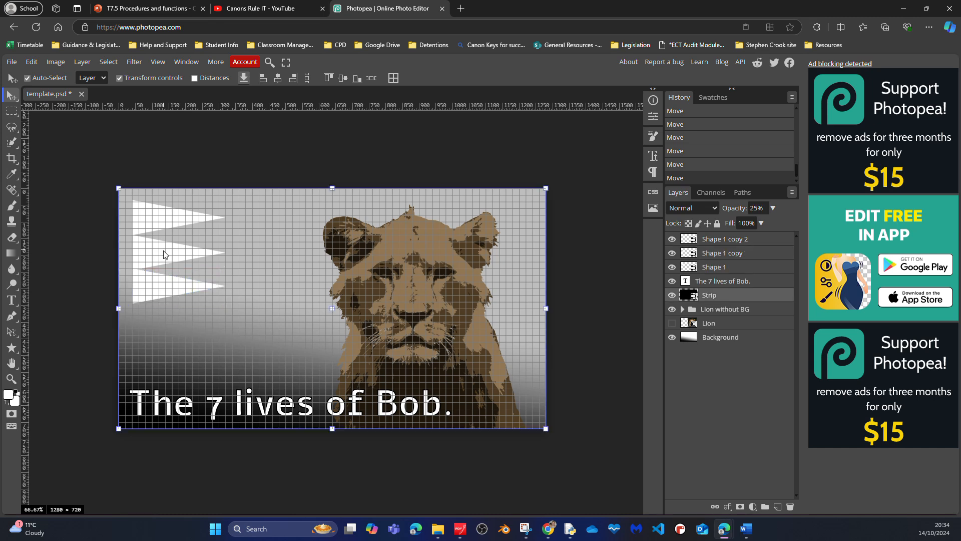
Step: Nudge the lowest triangle down by 7 pixels to even out the stack's spacing
{"action": "left_click", "coordinate": [160, 287]}
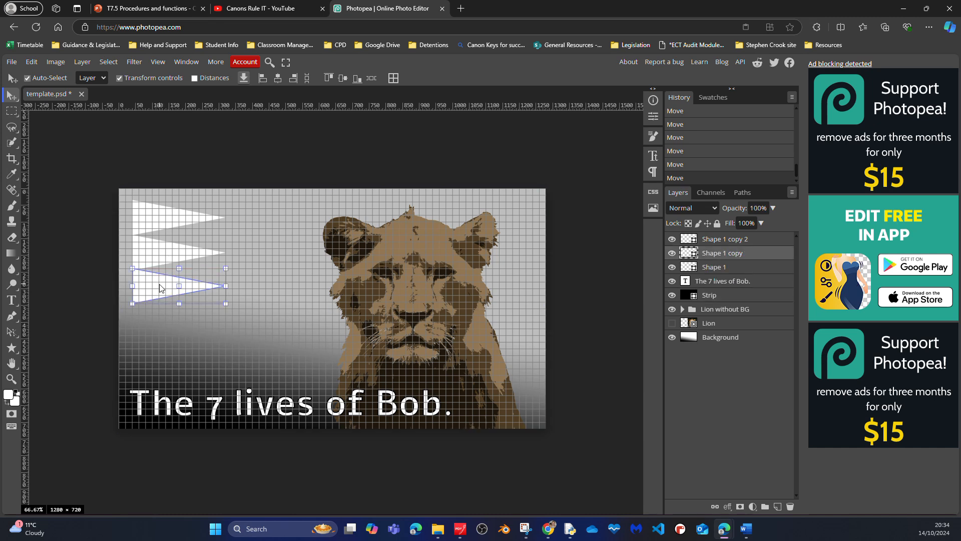
{"action": "key", "text": "Down"}
{"action": "key", "text": "Down"}
{"action": "key", "text": "Down"}
{"action": "key", "text": "Down"}
{"action": "key", "text": "Down"}
{"action": "key", "text": "Down"}
{"action": "key", "text": "Down"}
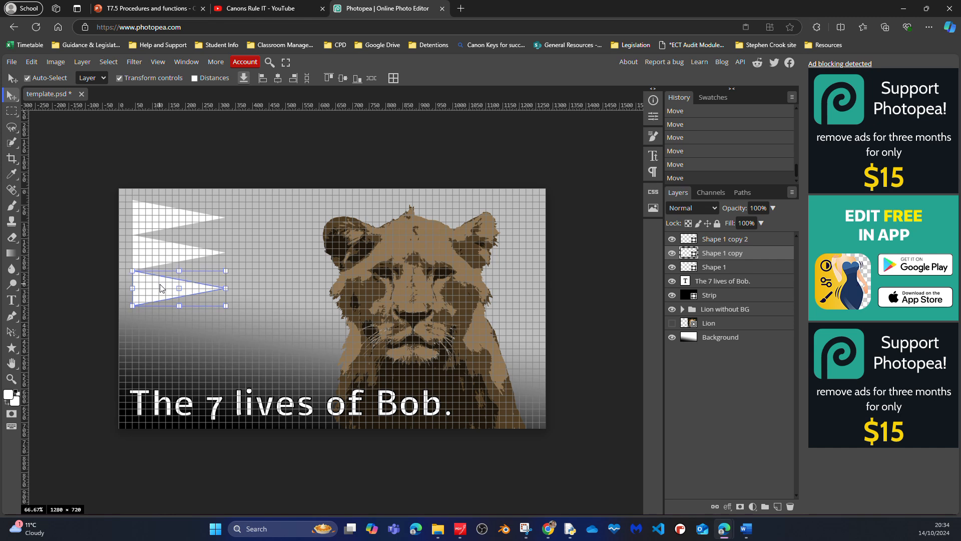
{"action": "left_click", "coordinate": [254, 260]}
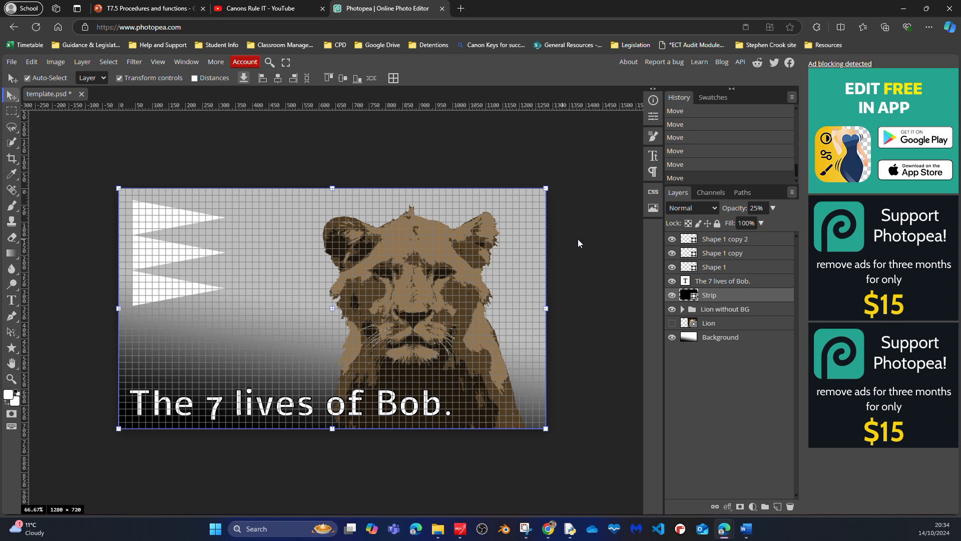
Step: Hide the grid
{"action": "left_click", "coordinate": [157, 61]}
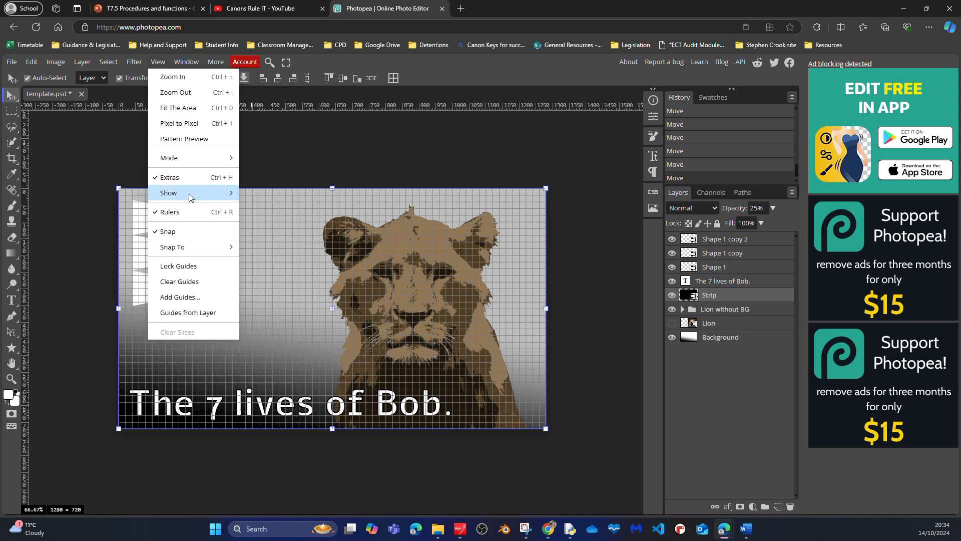
{"action": "mouse_move", "coordinate": [189, 196]}
{"action": "left_click", "coordinate": [258, 240]}
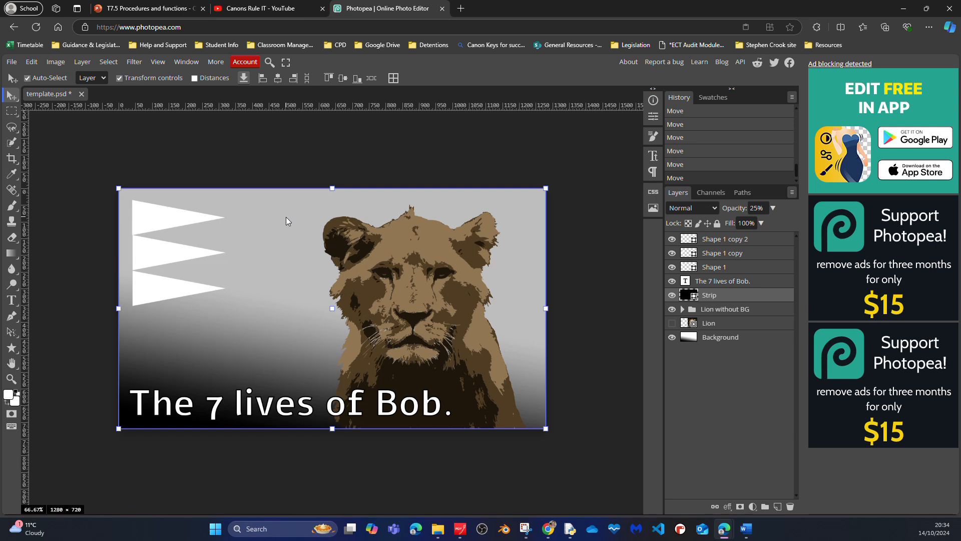
Step: Convert the three triangle shape layers together into a single smart object
{"action": "left_click", "coordinate": [766, 240]}
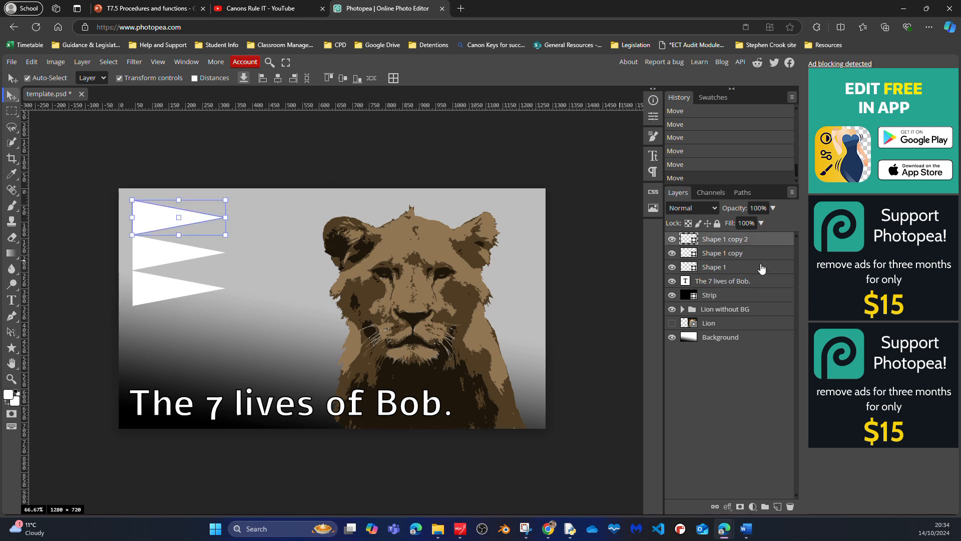
{"action": "left_click", "coordinate": [761, 269], "text": "shift"}
{"action": "right_click", "coordinate": [761, 268]}
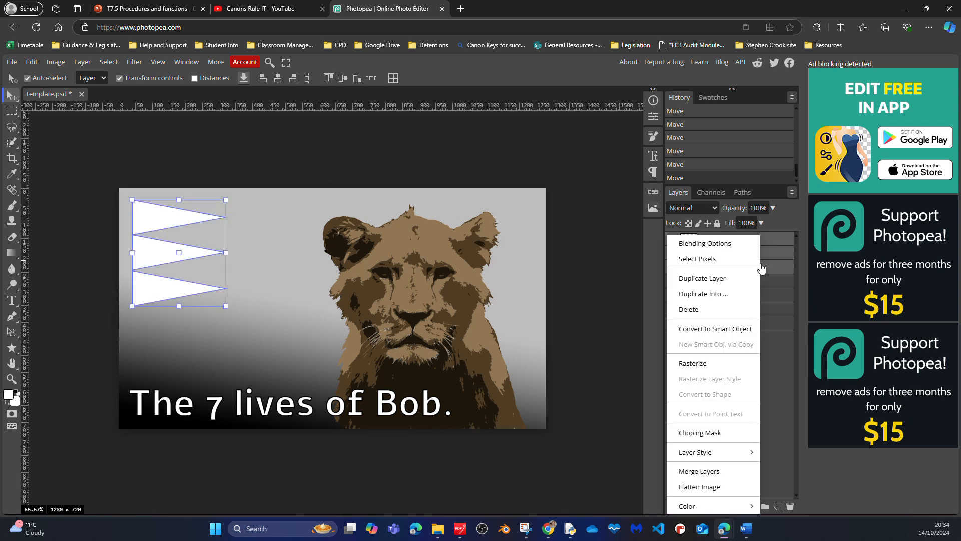
{"action": "left_click", "coordinate": [708, 330]}
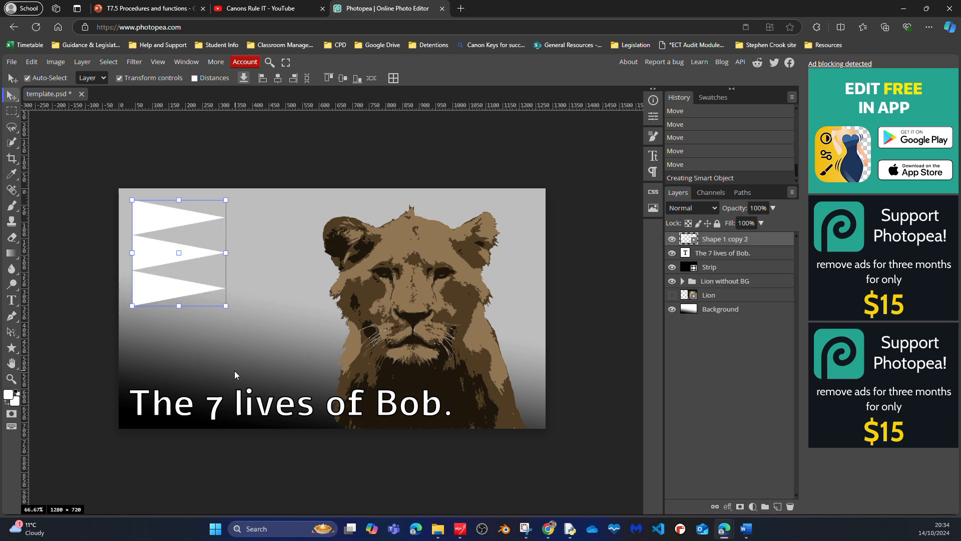
{"action": "double_click", "coordinate": [775, 243]}
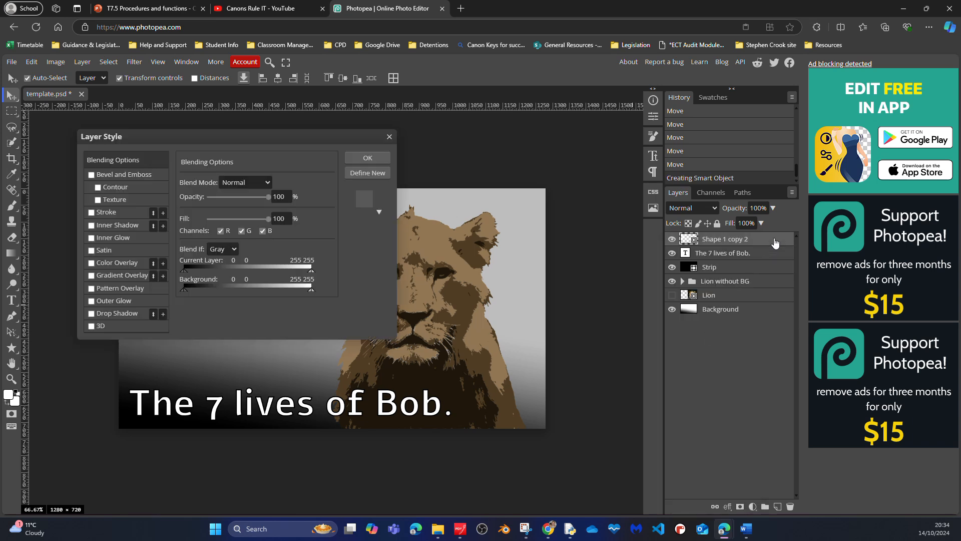
{"action": "left_click_drag", "start_coordinate": [229, 142], "coordinate": [528, 207]}
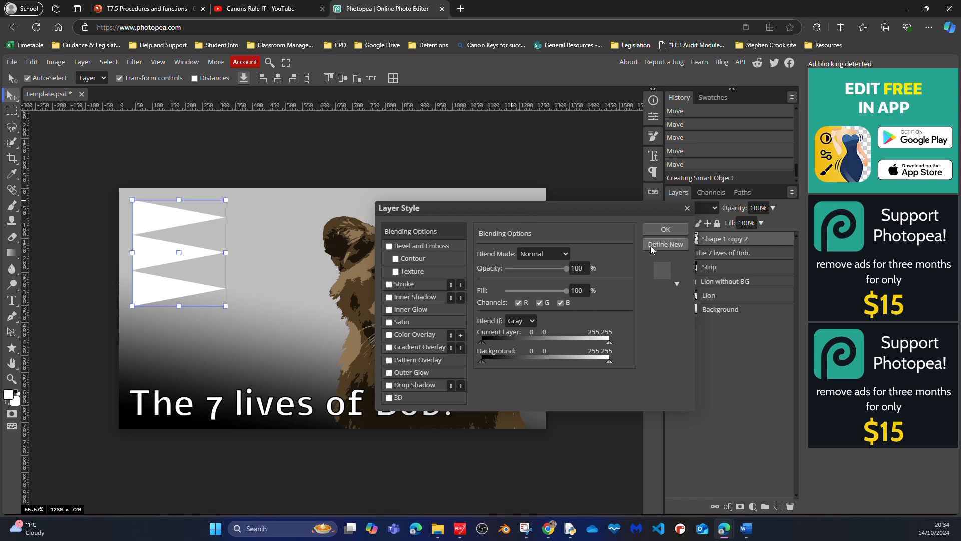
{"action": "left_click", "coordinate": [665, 224]}
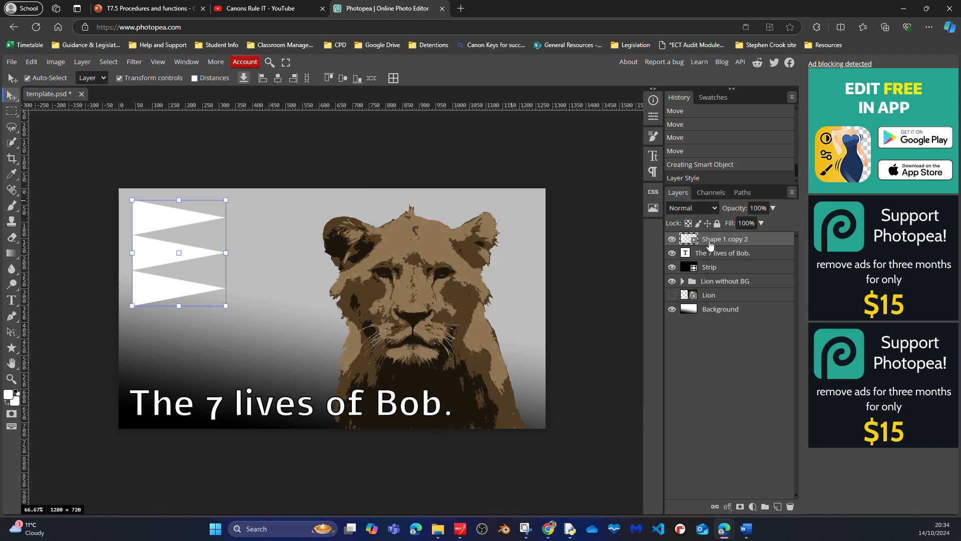
Step: Open the triangles' smart object for editing and choose the Paint Bucket tool with the Shape 1 copy layer selected
{"action": "double_click", "coordinate": [694, 244]}
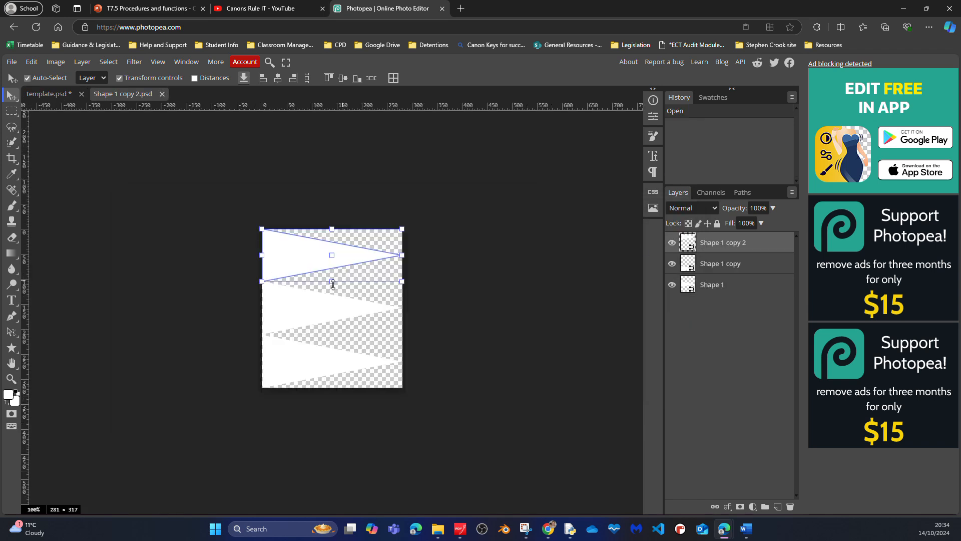
{"action": "left_click", "coordinate": [724, 265]}
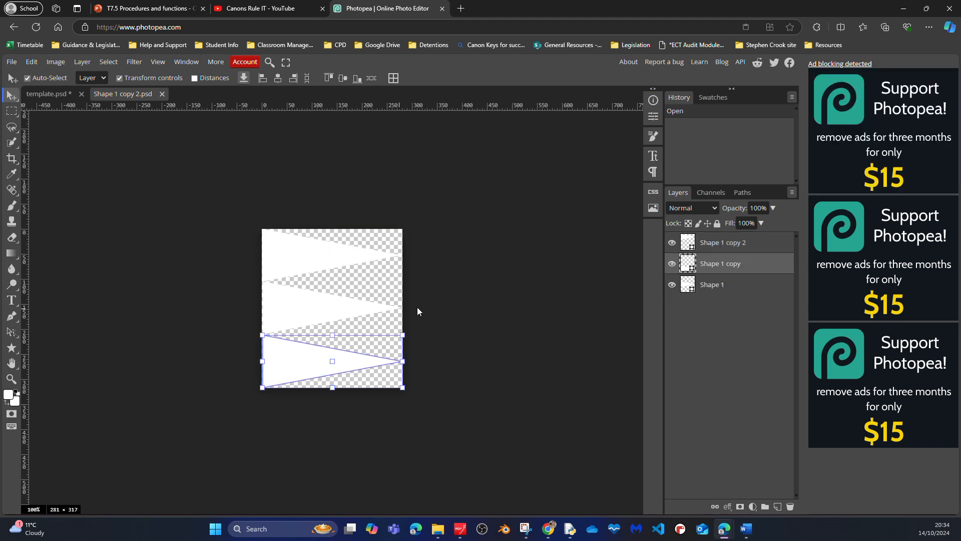
{"action": "left_click", "coordinate": [15, 256]}
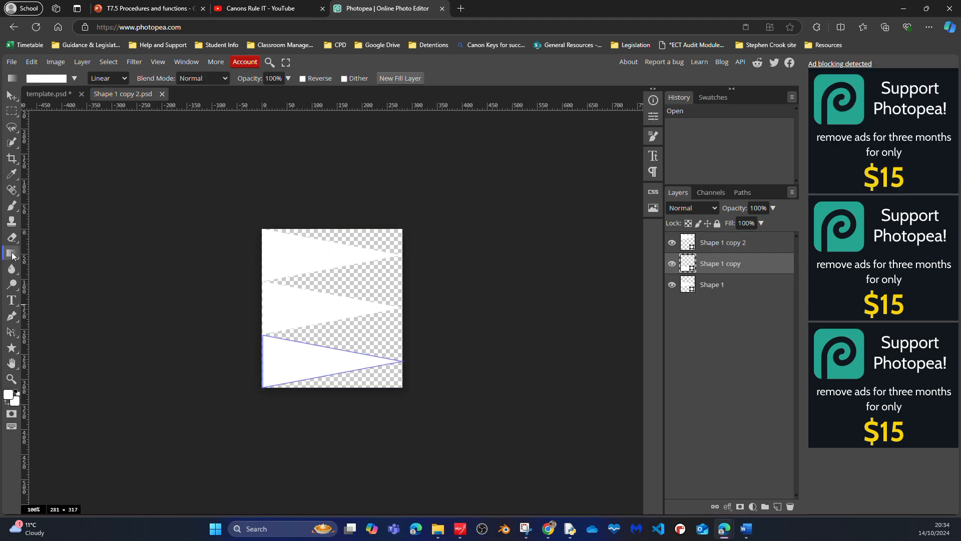
{"action": "left_click", "coordinate": [50, 269]}
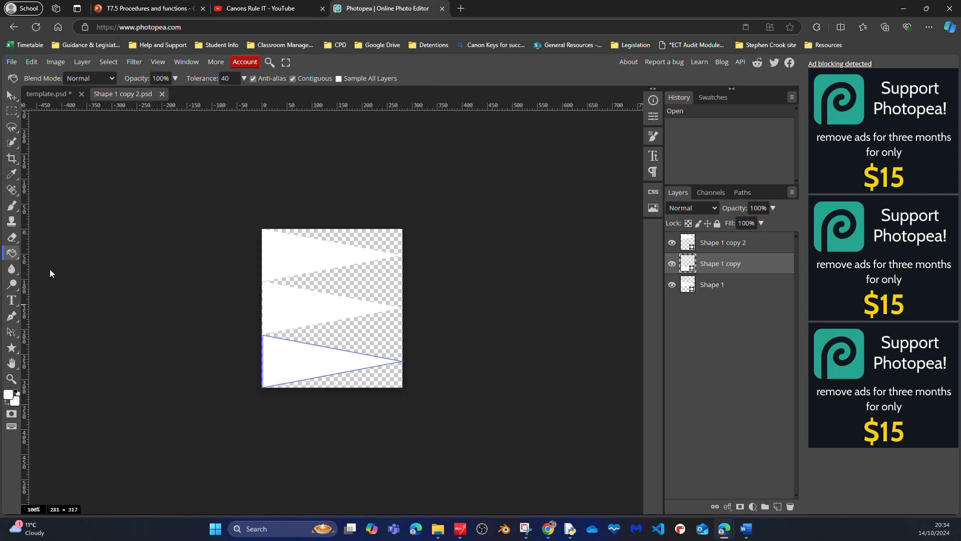
Step: Set the foreground colour to yellow-green #d8ea13
{"action": "left_click", "coordinate": [8, 394]}
{"action": "mouse_move", "coordinate": [133, 198]}
{"action": "left_mouse_down"}
{"action": "mouse_move", "coordinate": [179, 242]}
{"action": "mouse_move", "coordinate": [193, 159]}
{"action": "left_mouse_up"}
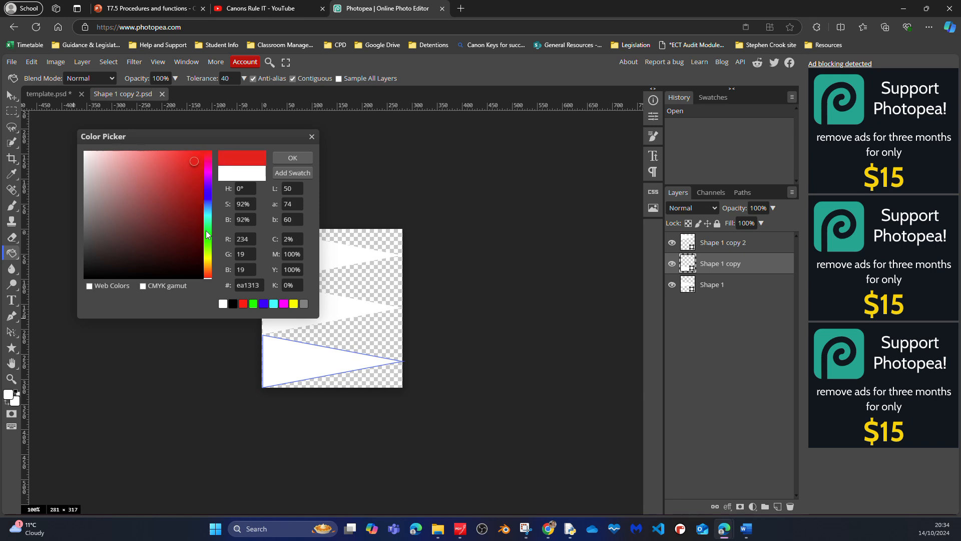
{"action": "left_click", "coordinate": [208, 257]}
{"action": "left_click_drag", "start_coordinate": [208, 258], "coordinate": [208, 256]}
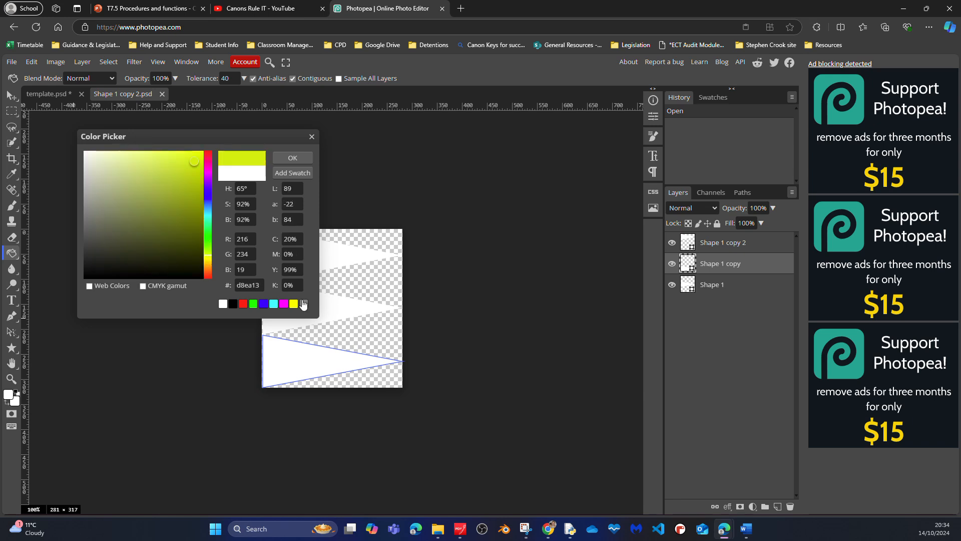
{"action": "left_click", "coordinate": [291, 158]}
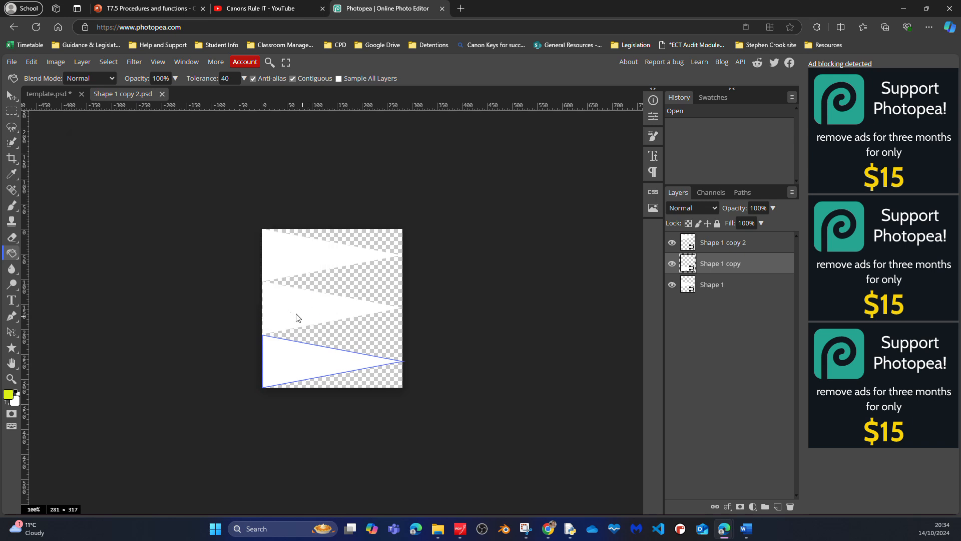
Step: Try to rasterize the Shape 1 copy layer and fill its triangle with the yellow-green foreground colour
{"action": "left_click", "coordinate": [9, 253]}
{"action": "left_click", "coordinate": [282, 299]}
{"action": "left_click", "coordinate": [282, 303]}
{"action": "right_click", "coordinate": [756, 264]}
{"action": "left_click", "coordinate": [706, 360]}
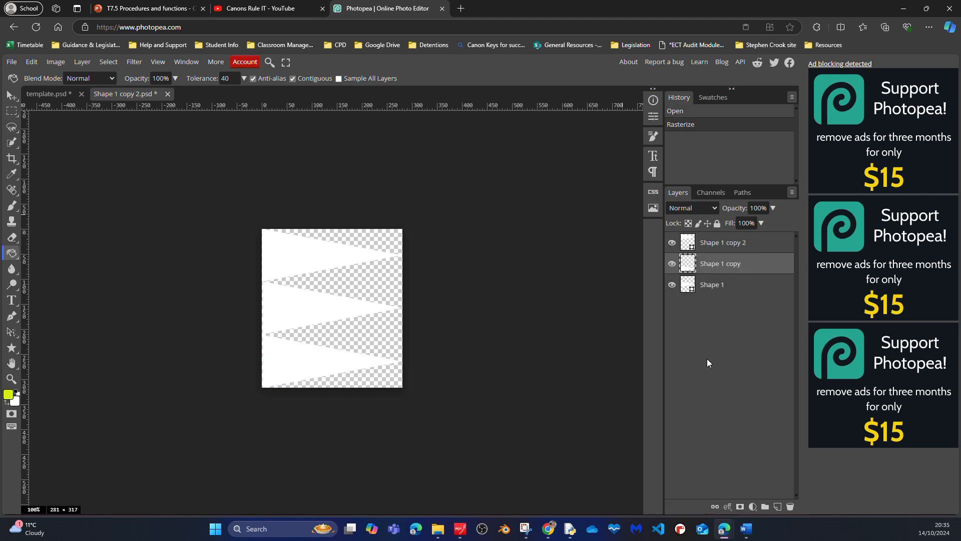
{"action": "left_click", "coordinate": [300, 313]}
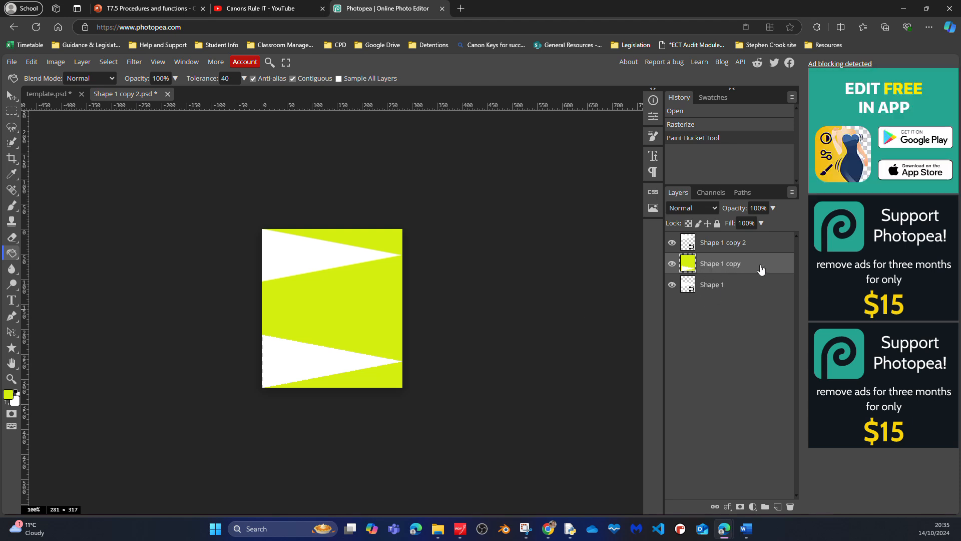
{"action": "key", "text": "ctrl+z"}
{"action": "key", "text": "ctrl+z"}
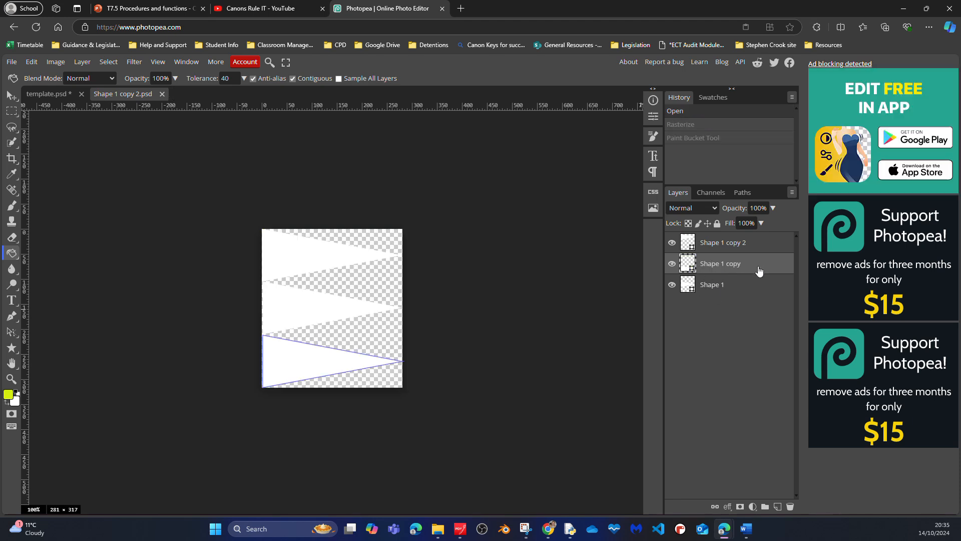
{"action": "right_click", "coordinate": [759, 270]}
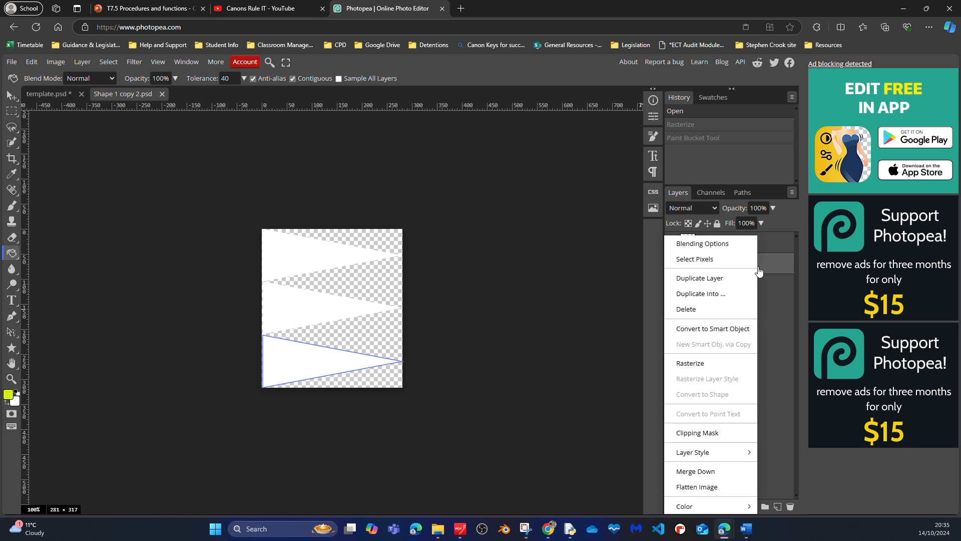
{"action": "mouse_move", "coordinate": [717, 449]}
{"action": "left_click", "coordinate": [549, 283]}
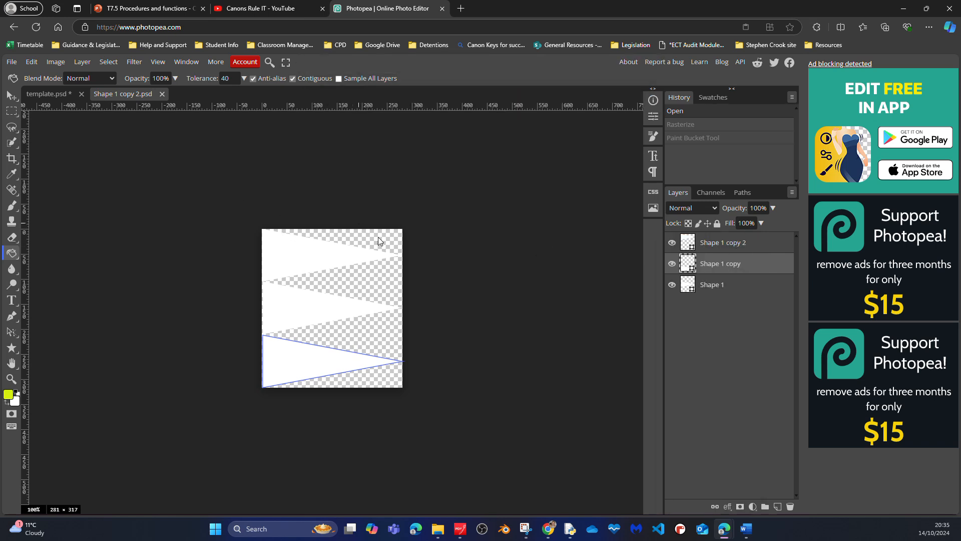
{"action": "left_click", "coordinate": [750, 247]}
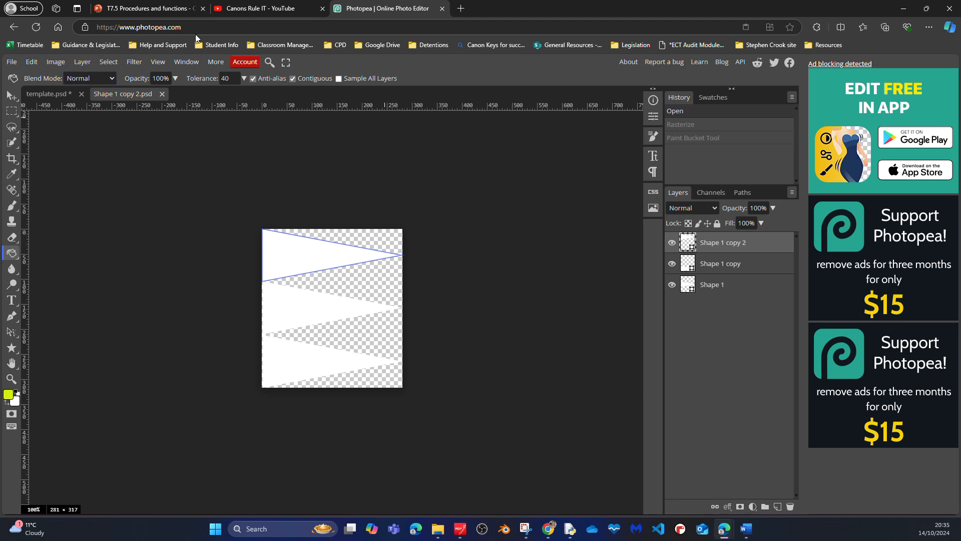
{"action": "left_click", "coordinate": [133, 62]}
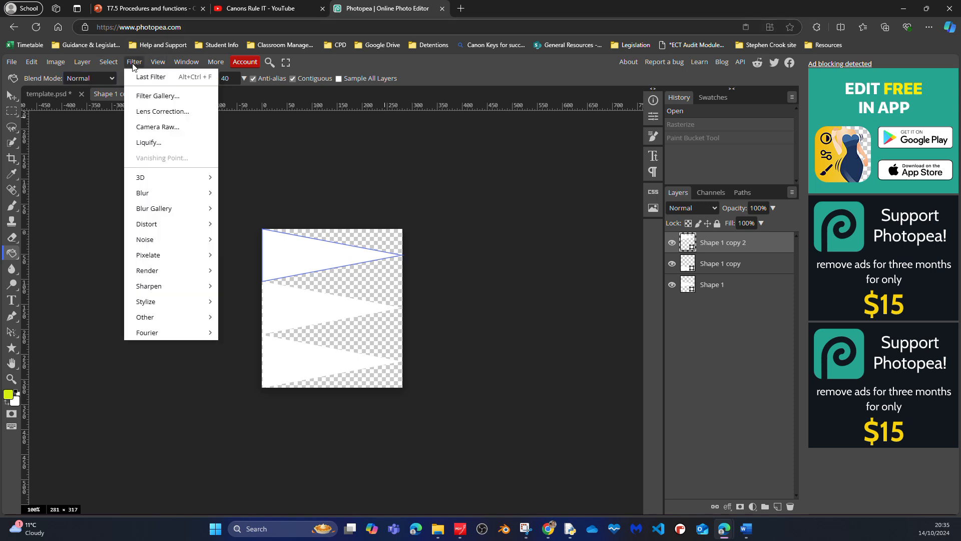
{"action": "left_click", "coordinate": [137, 112]}
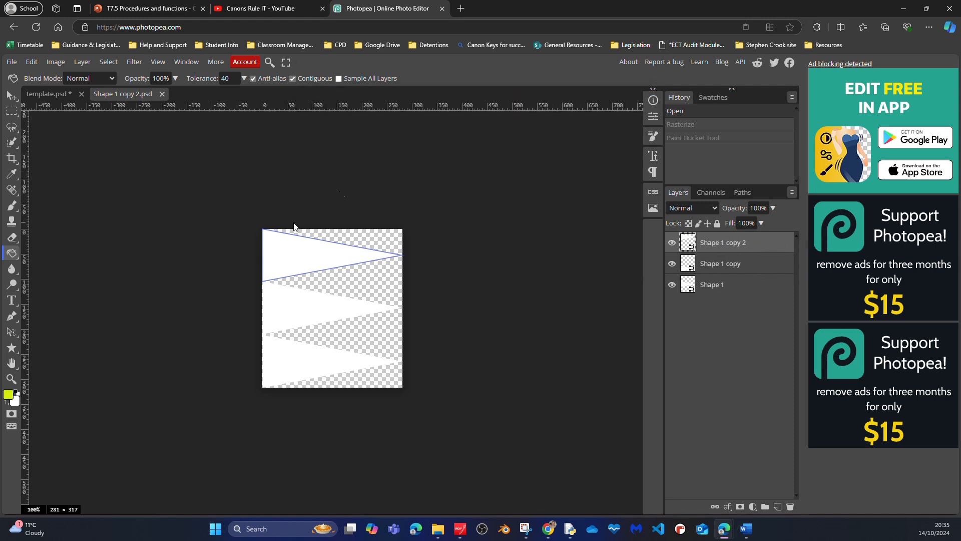
Step: Close the smart object's document and rasterize the triangles layer Shape 1 copy 2 in template.psd
{"action": "left_click", "coordinate": [162, 94]}
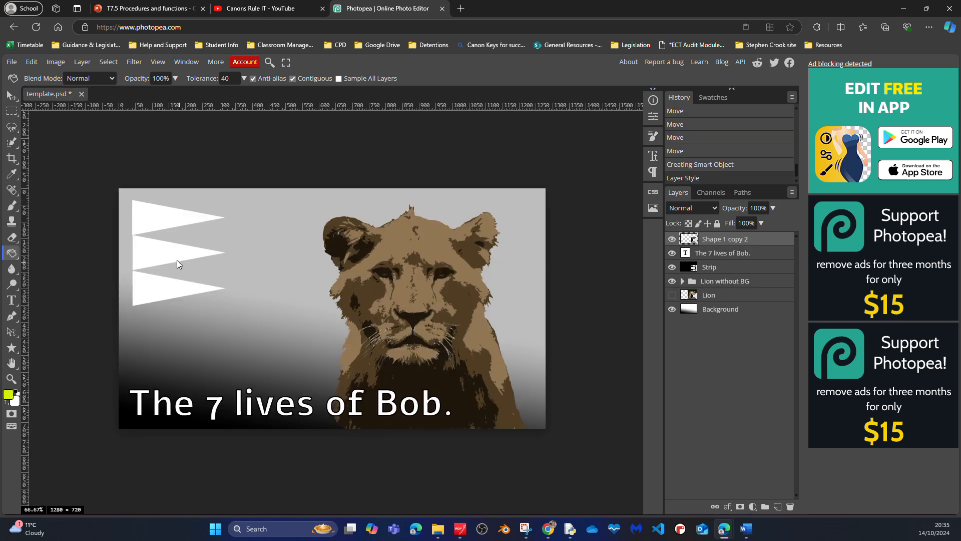
{"action": "left_click", "coordinate": [158, 223]}
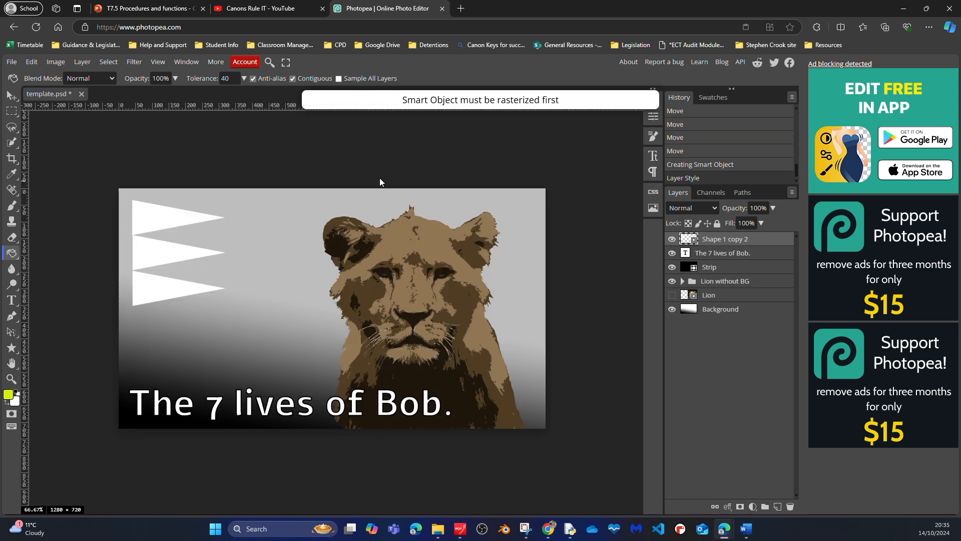
{"action": "right_click", "coordinate": [760, 242]}
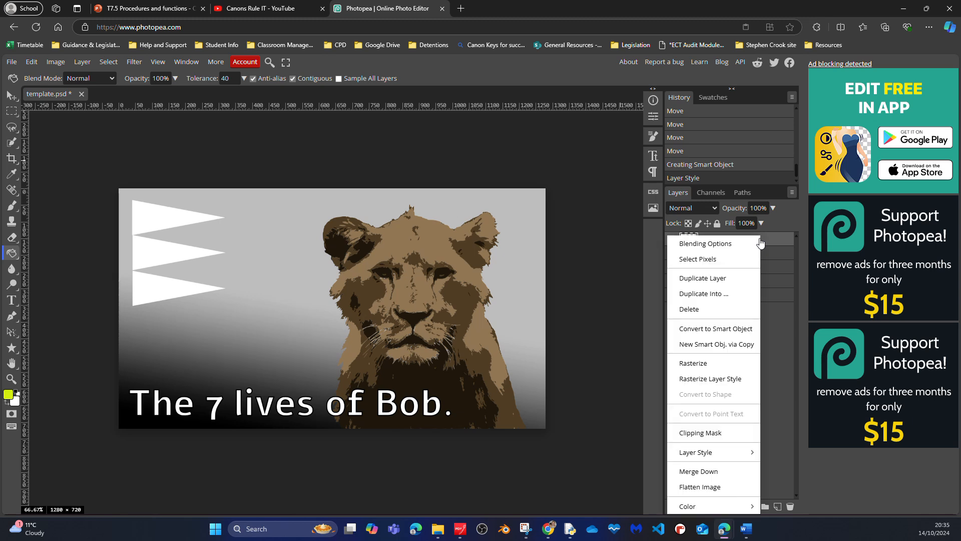
{"action": "left_click", "coordinate": [705, 364]}
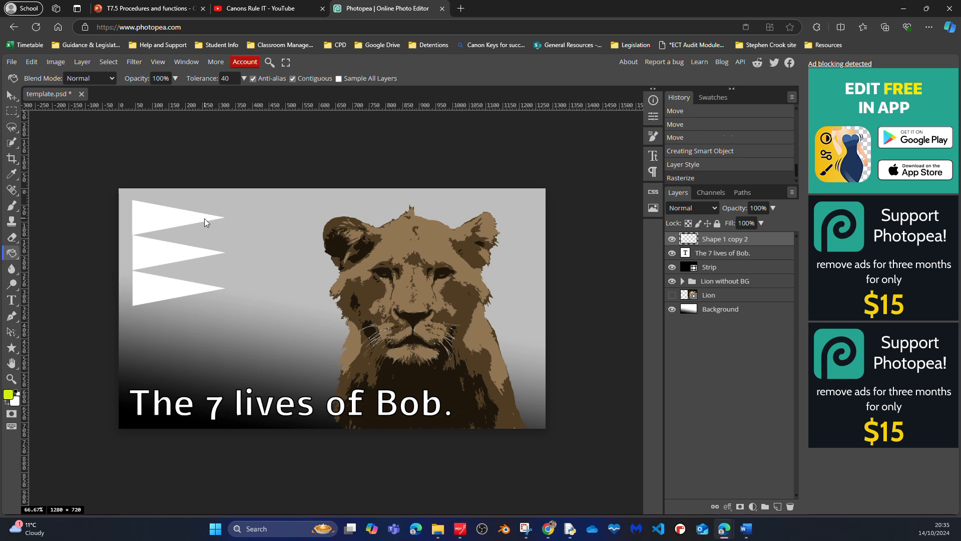
Step: Fill all three triangles on the rasterized layer with the yellow-green foreground colour
{"action": "left_click", "coordinate": [175, 221]}
{"action": "left_click", "coordinate": [155, 296]}
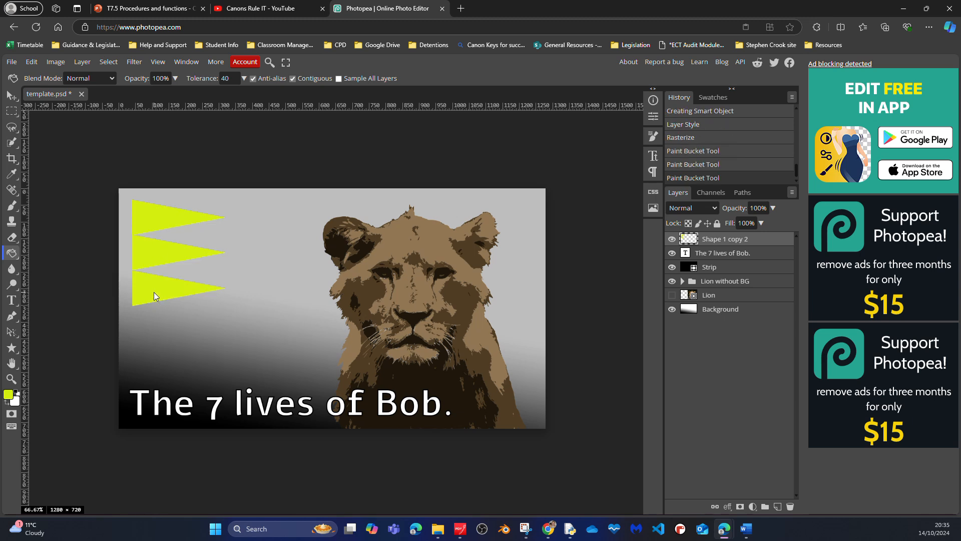
{"action": "left_click", "coordinate": [168, 257]}
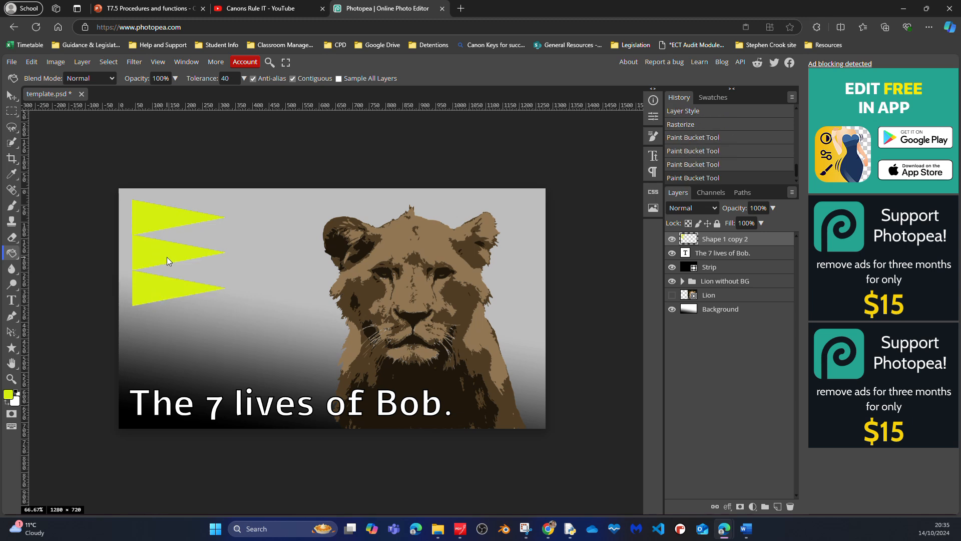
Step: Apply the Find Edges stylize filter to the triangles layer
{"action": "left_click", "coordinate": [134, 63]}
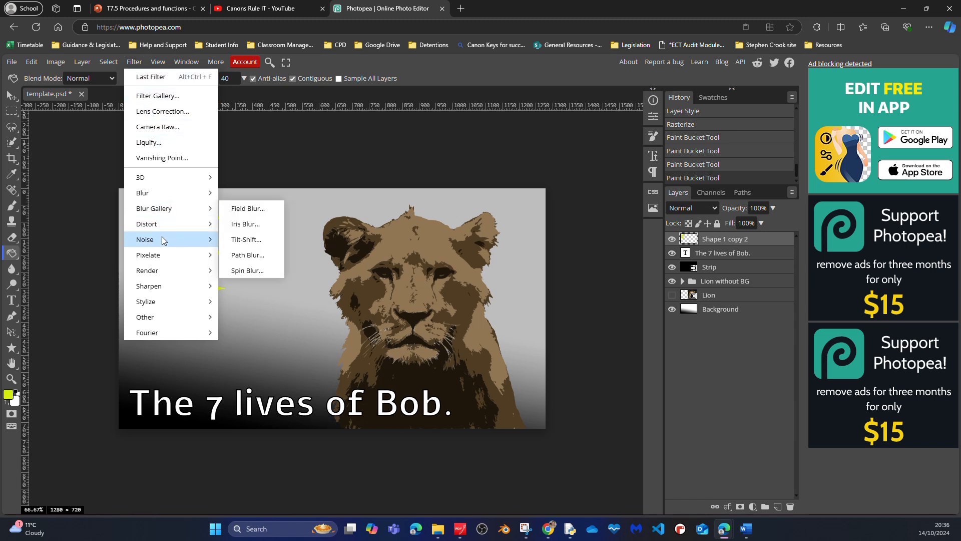
{"action": "mouse_move", "coordinate": [164, 273]}
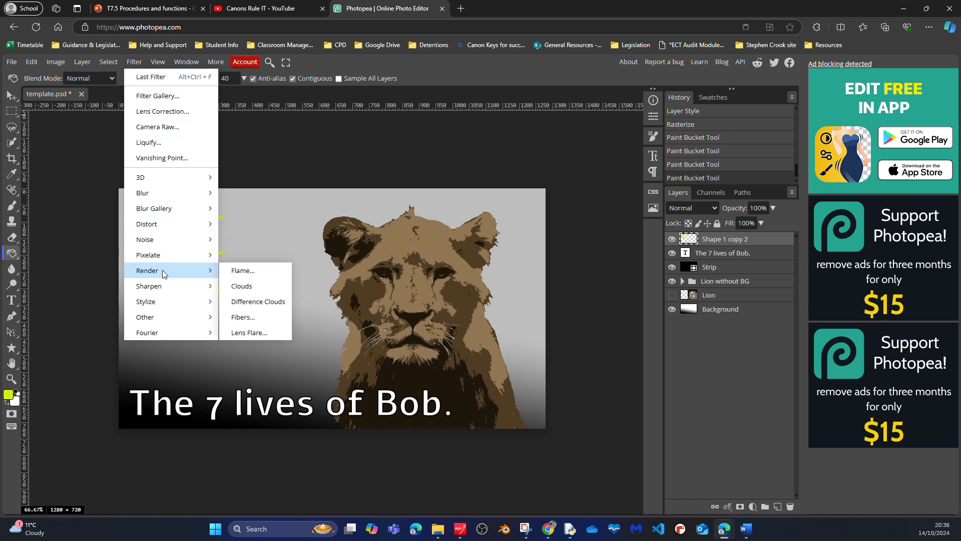
{"action": "mouse_move", "coordinate": [166, 301]}
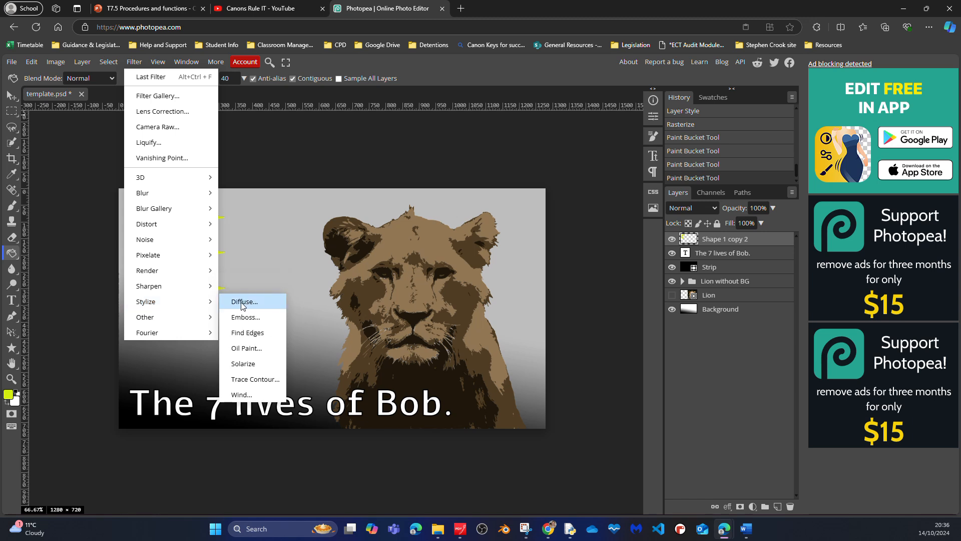
{"action": "left_click", "coordinate": [257, 337]}
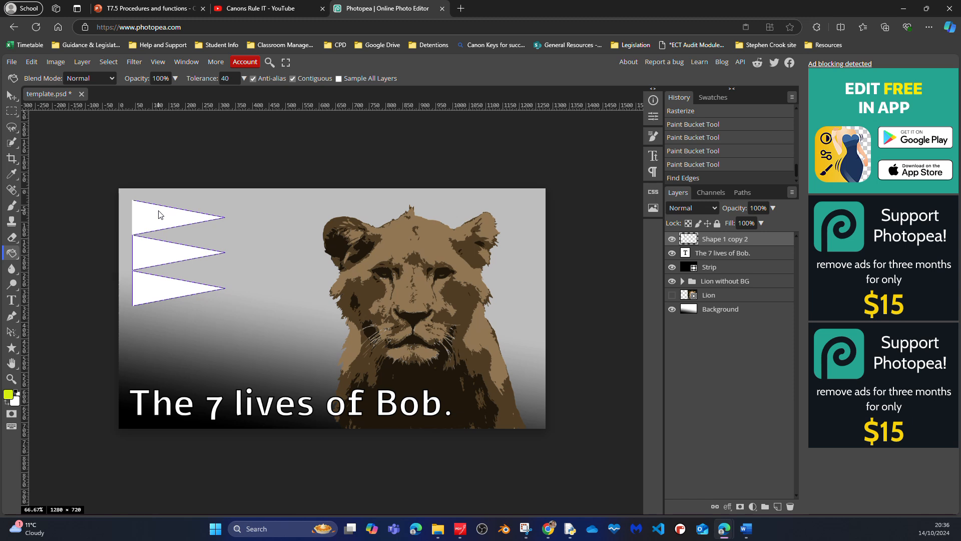
Step: Apply the Solarize stylize filter to the triangles layer
{"action": "left_click", "coordinate": [135, 61]}
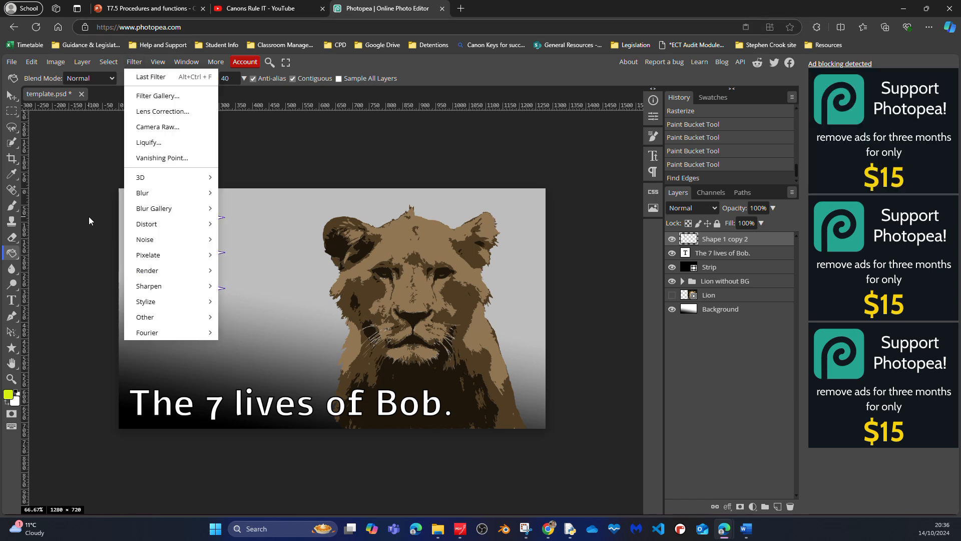
{"action": "mouse_move", "coordinate": [165, 284]}
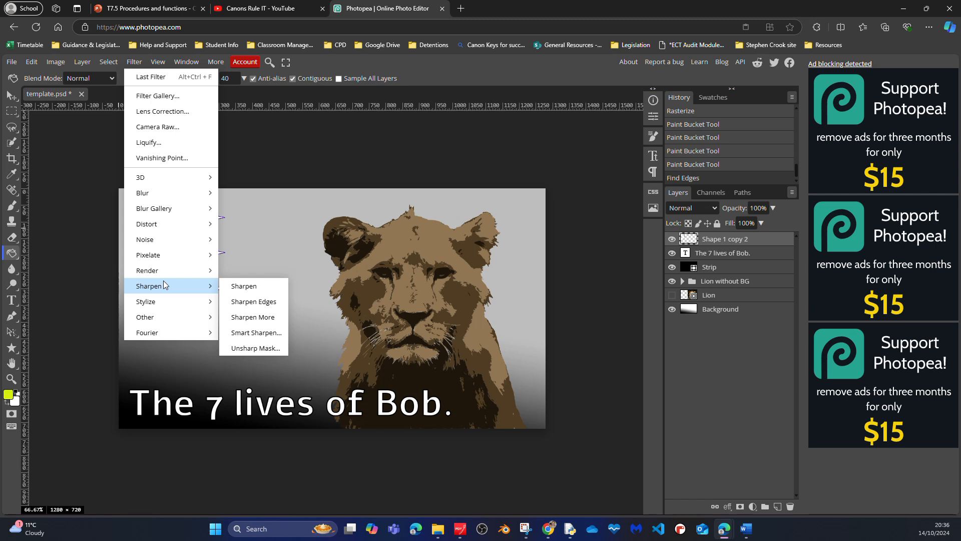
{"action": "mouse_move", "coordinate": [165, 301]}
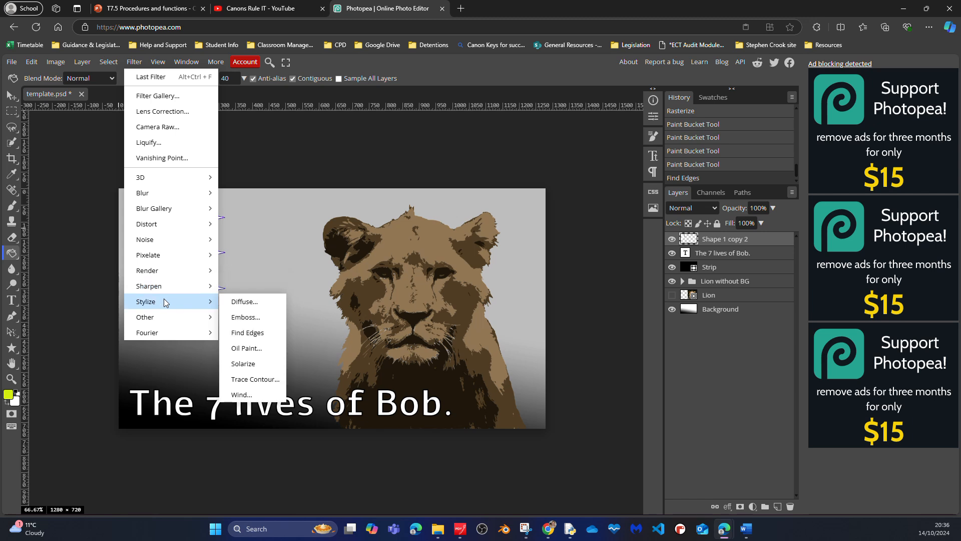
{"action": "left_click", "coordinate": [250, 367]}
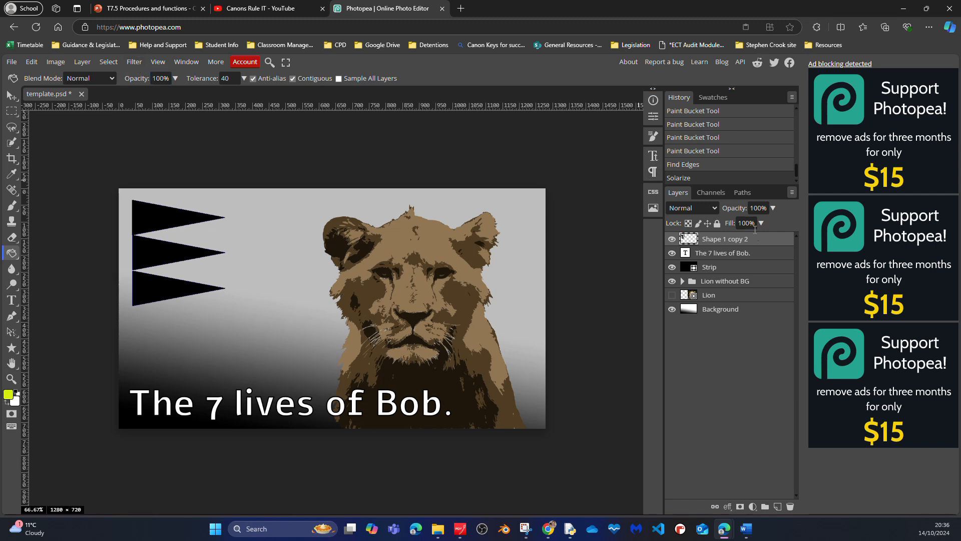
Step: Try the Overlay, Soft Light and Screen blend modes on the triangles layer, and settle on Color Burn
{"action": "left_click", "coordinate": [717, 209]}
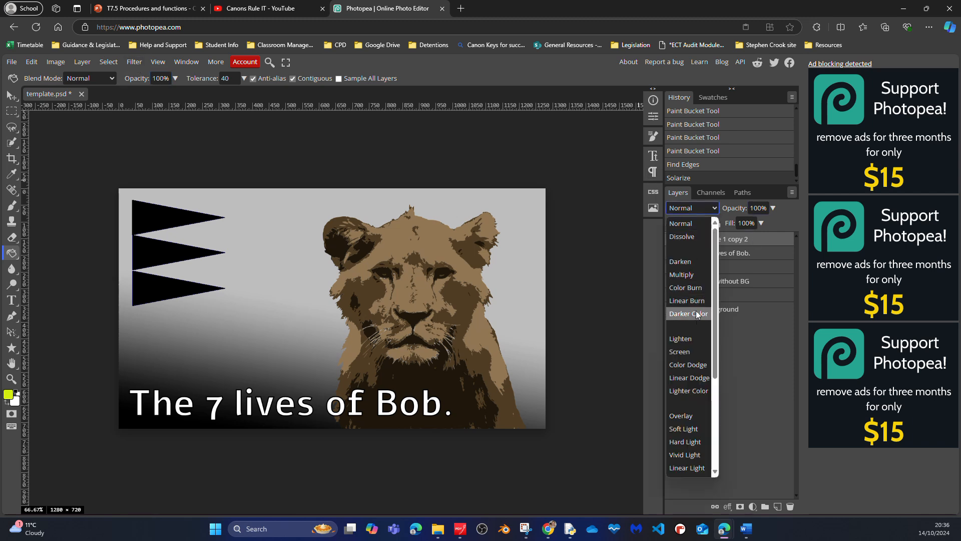
{"action": "left_click", "coordinate": [691, 420]}
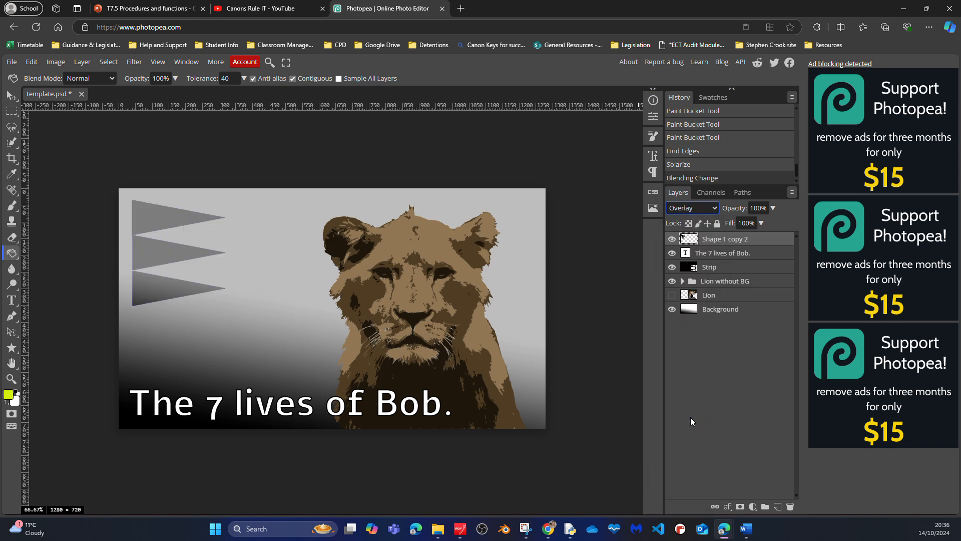
{"action": "left_click", "coordinate": [714, 208]}
{"action": "left_click", "coordinate": [688, 430]}
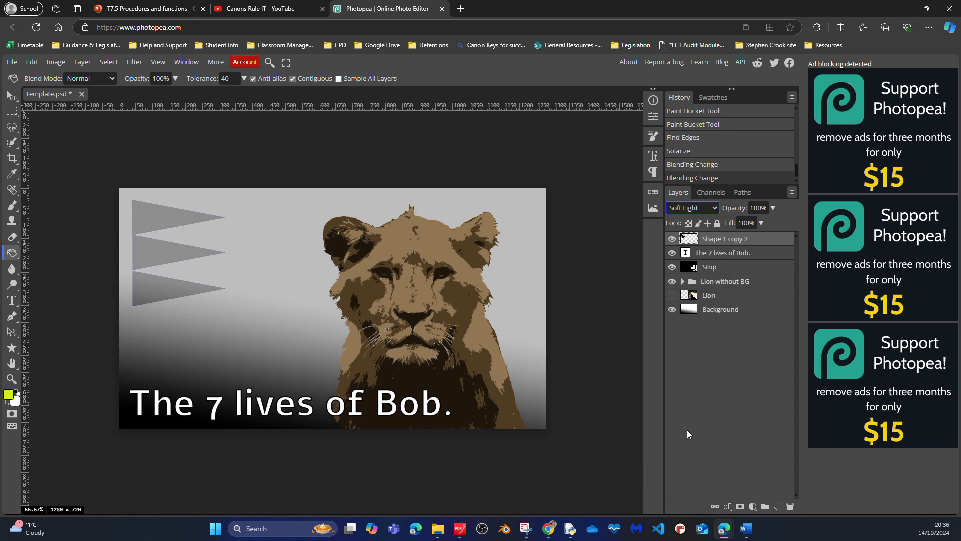
{"action": "left_click", "coordinate": [715, 209]}
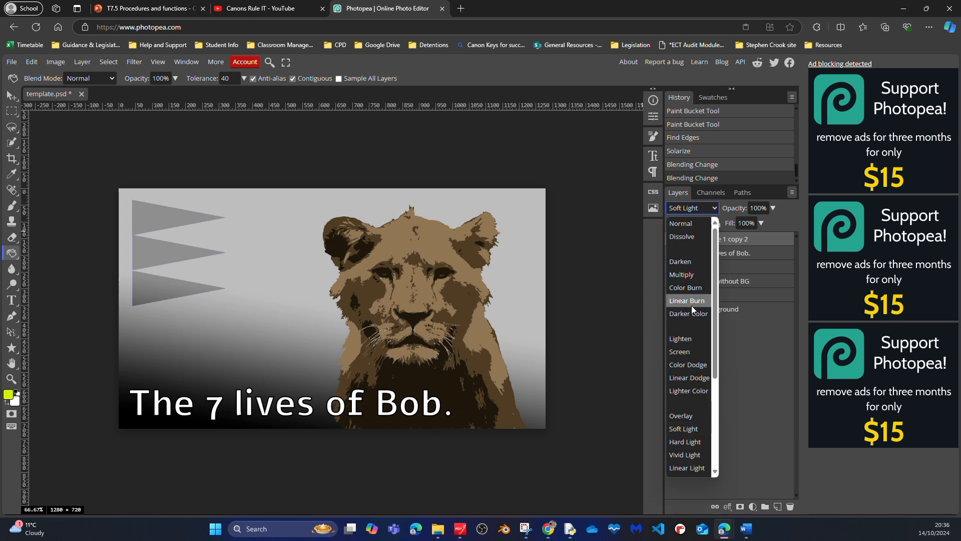
{"action": "left_click", "coordinate": [692, 354]}
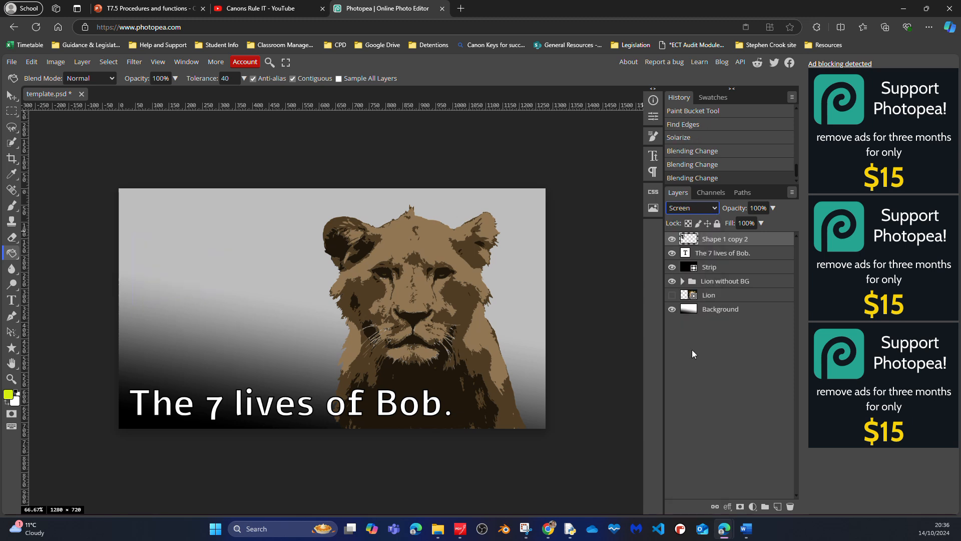
{"action": "left_click", "coordinate": [713, 209]}
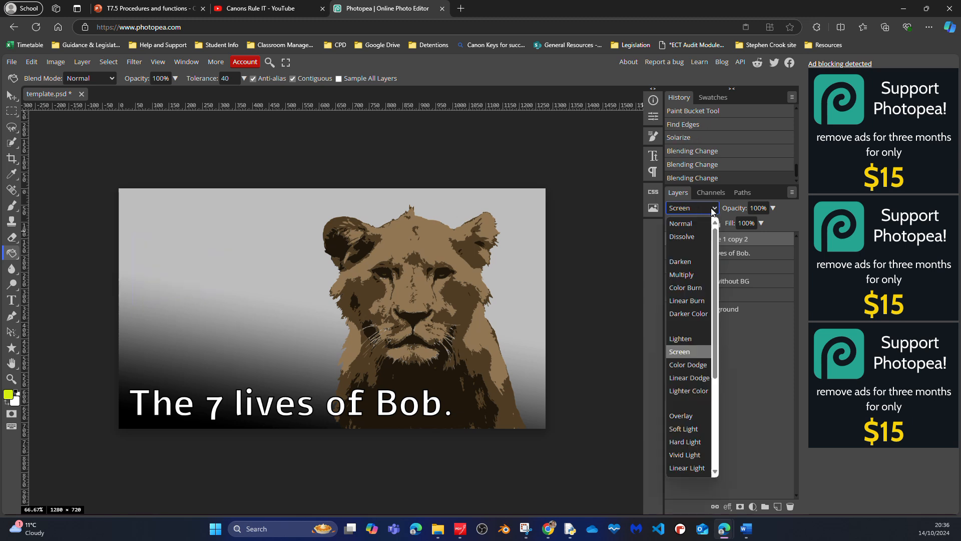
{"action": "left_click", "coordinate": [690, 288]}
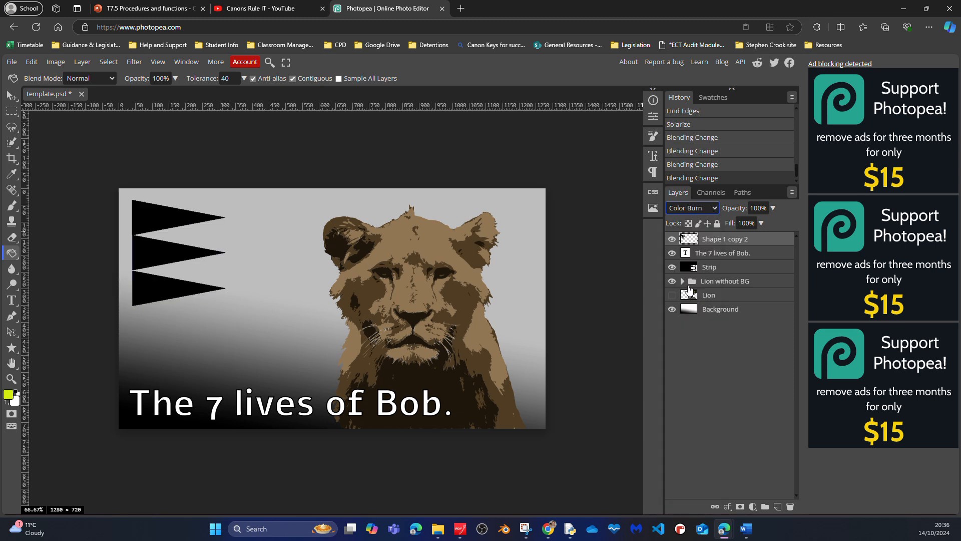
Step: Open the Liquify filter on the triangles layer and set its brush size to 89
{"action": "left_click", "coordinate": [134, 61]}
{"action": "mouse_move", "coordinate": [169, 197]}
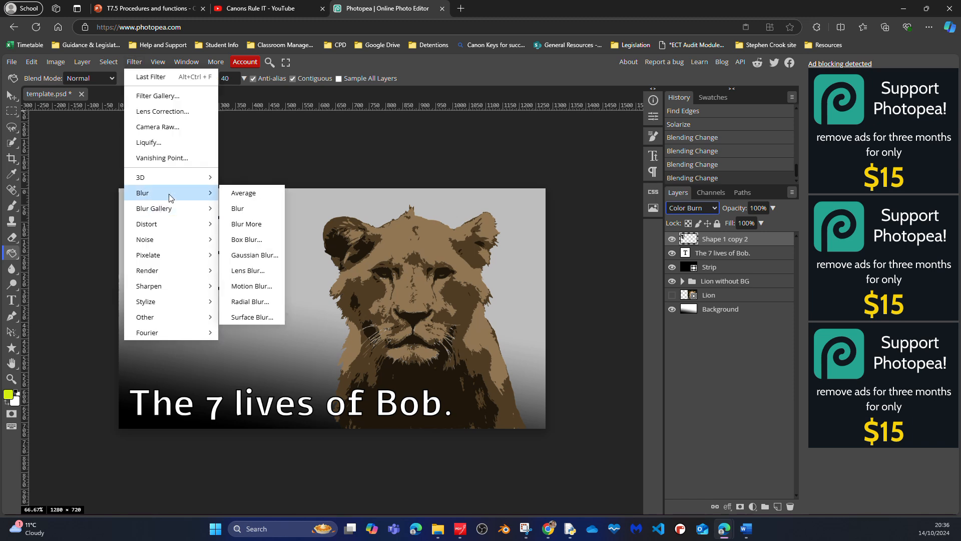
{"action": "mouse_move", "coordinate": [165, 226]}
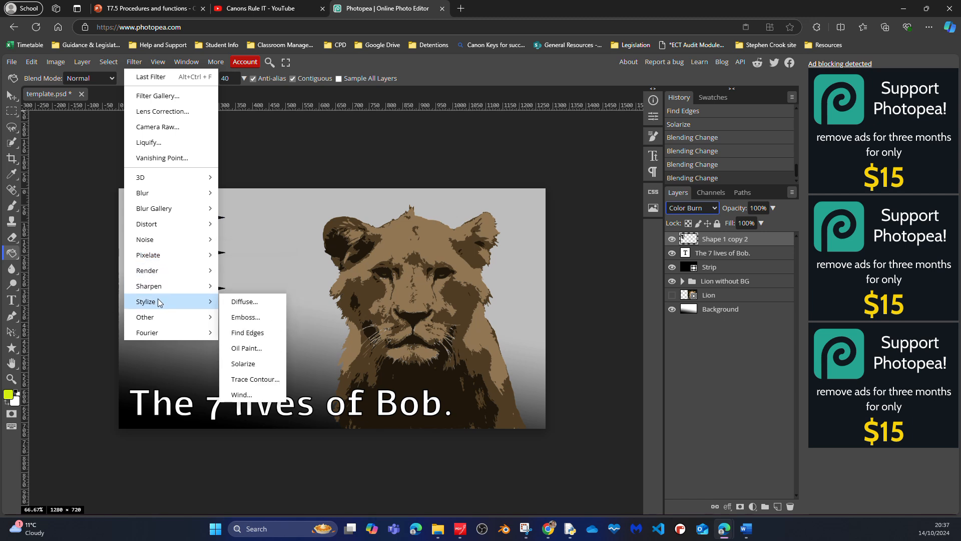
{"action": "mouse_move", "coordinate": [158, 318]}
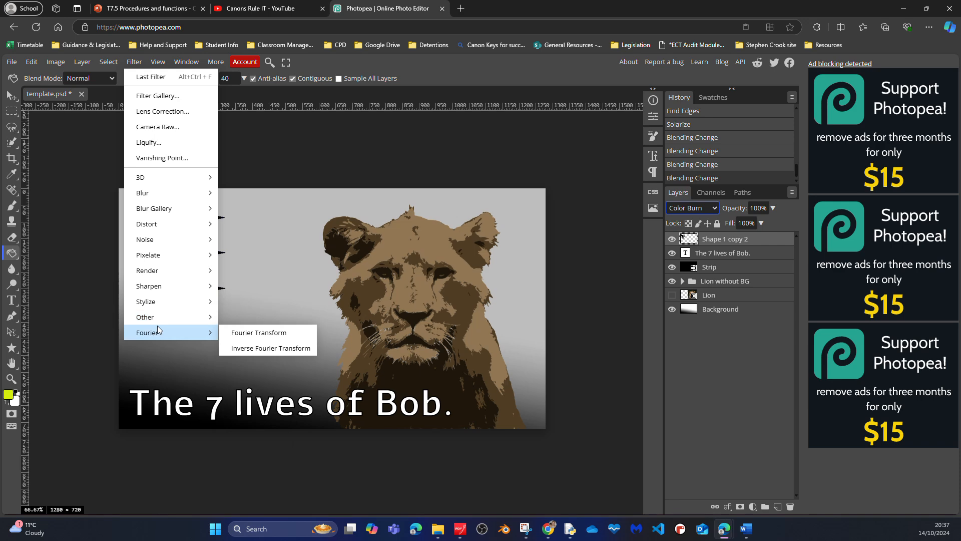
{"action": "left_click", "coordinate": [157, 144]}
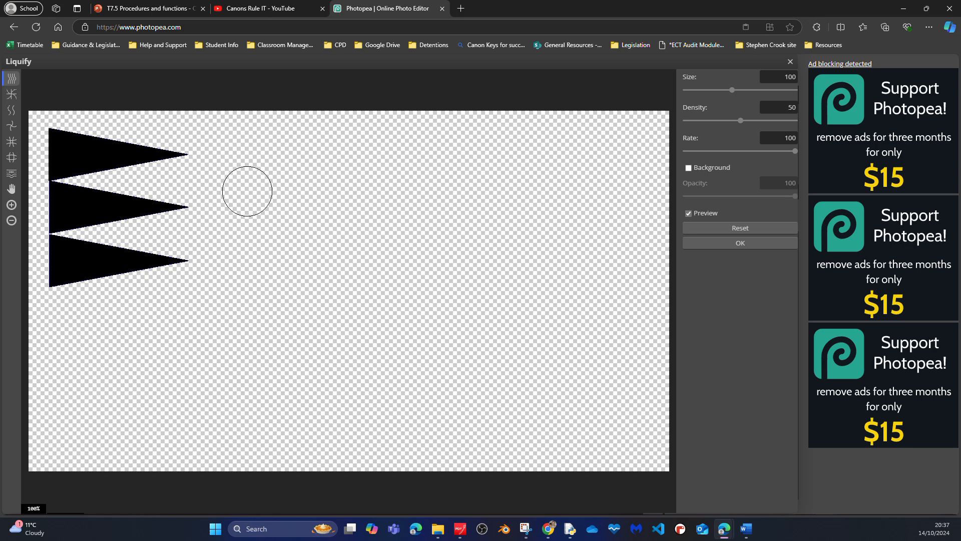
{"action": "left_click", "coordinate": [728, 90]}
{"action": "left_click_drag", "start_coordinate": [728, 90], "coordinate": [708, 90]}
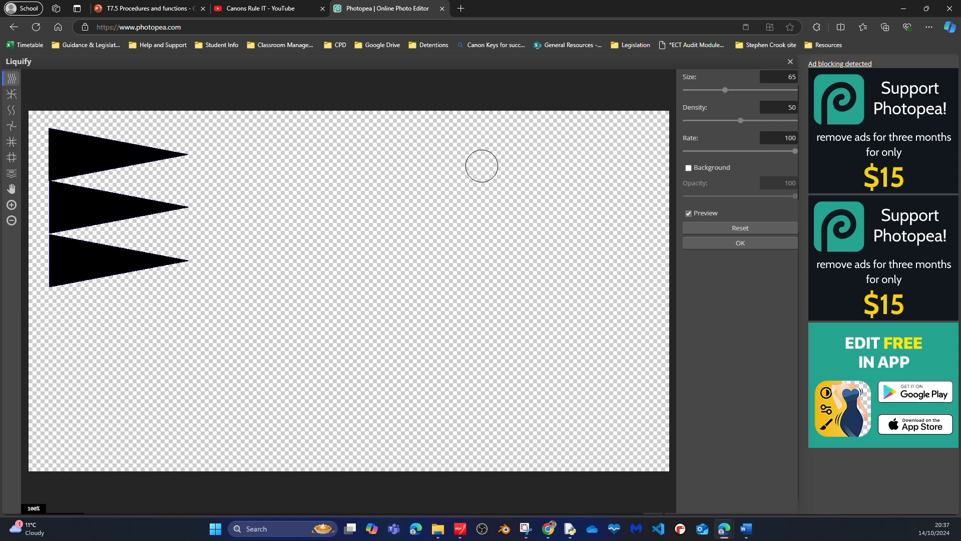
{"action": "mouse_move", "coordinate": [710, 89]}
{"action": "left_mouse_down"}
{"action": "mouse_move", "coordinate": [725, 90]}
{"action": "mouse_move", "coordinate": [703, 91]}
{"action": "left_mouse_up"}
{"action": "left_click", "coordinate": [9, 94]}
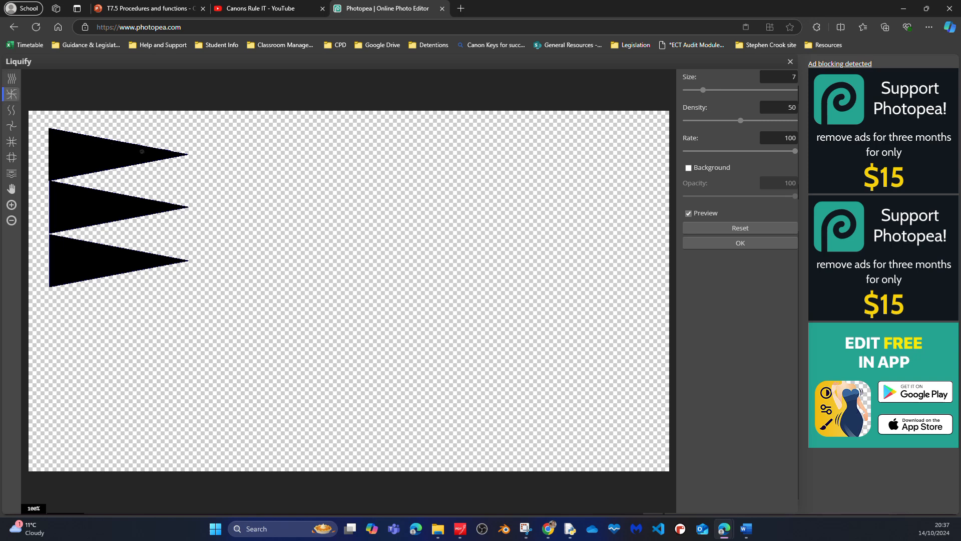
{"action": "left_click_drag", "start_coordinate": [703, 91], "coordinate": [730, 93]}
Step: Try bulging the three triangles with the Liquify Bloat tool, and undo the distortion
{"action": "left_click", "coordinate": [11, 157]}
{"action": "mouse_move", "coordinate": [88, 154]}
{"action": "left_mouse_down"}
{"action": "mouse_move", "coordinate": [110, 206]}
{"action": "mouse_move", "coordinate": [116, 265]}
{"action": "left_mouse_up"}
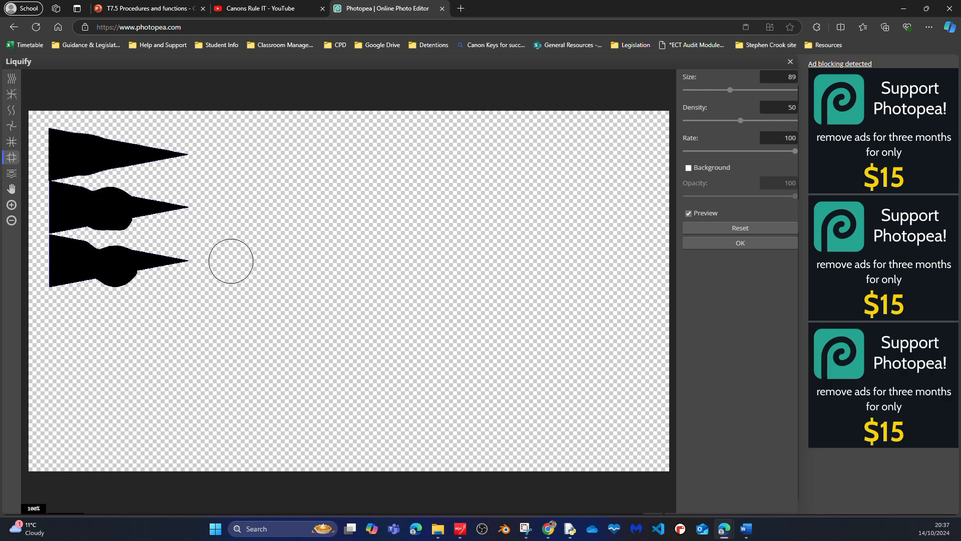
{"action": "key", "text": "ctrl+z"}
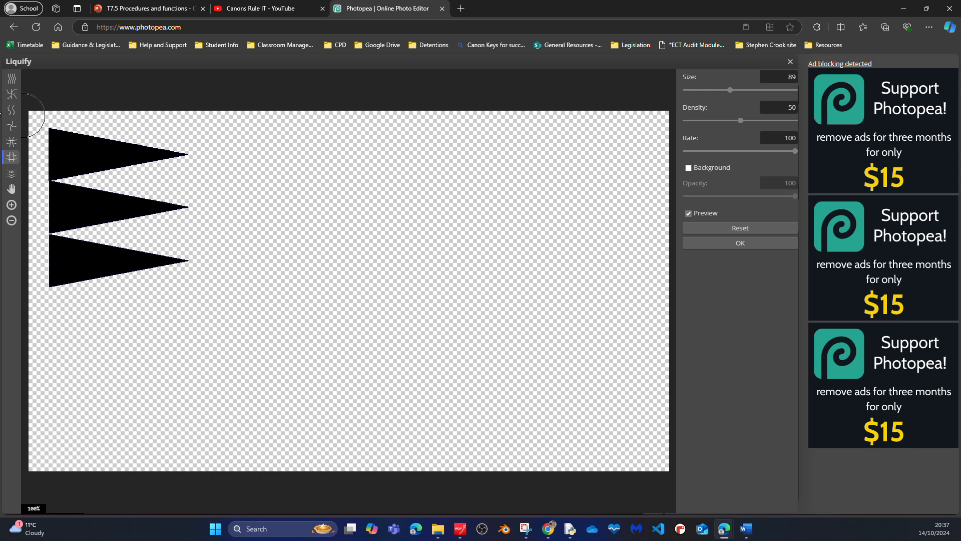
Step: Distort the middles and tips of all three triangles into wavy shapes with the Twirl tool at brush size 89
{"action": "left_click", "coordinate": [9, 129]}
{"action": "mouse_move", "coordinate": [70, 130]}
{"action": "left_mouse_down"}
{"action": "mouse_move", "coordinate": [98, 160]}
{"action": "mouse_move", "coordinate": [201, 188]}
{"action": "mouse_move", "coordinate": [126, 207]}
{"action": "mouse_move", "coordinate": [90, 201]}
{"action": "mouse_move", "coordinate": [196, 253]}
{"action": "mouse_move", "coordinate": [90, 263]}
{"action": "mouse_move", "coordinate": [73, 254]}
{"action": "mouse_move", "coordinate": [173, 309]}
{"action": "mouse_move", "coordinate": [120, 258]}
{"action": "mouse_move", "coordinate": [197, 260]}
{"action": "left_mouse_up"}
{"action": "mouse_move", "coordinate": [128, 205]}
{"action": "left_mouse_down"}
{"action": "mouse_move", "coordinate": [143, 191]}
{"action": "mouse_move", "coordinate": [121, 149]}
{"action": "mouse_move", "coordinate": [200, 128]}
{"action": "left_mouse_up"}
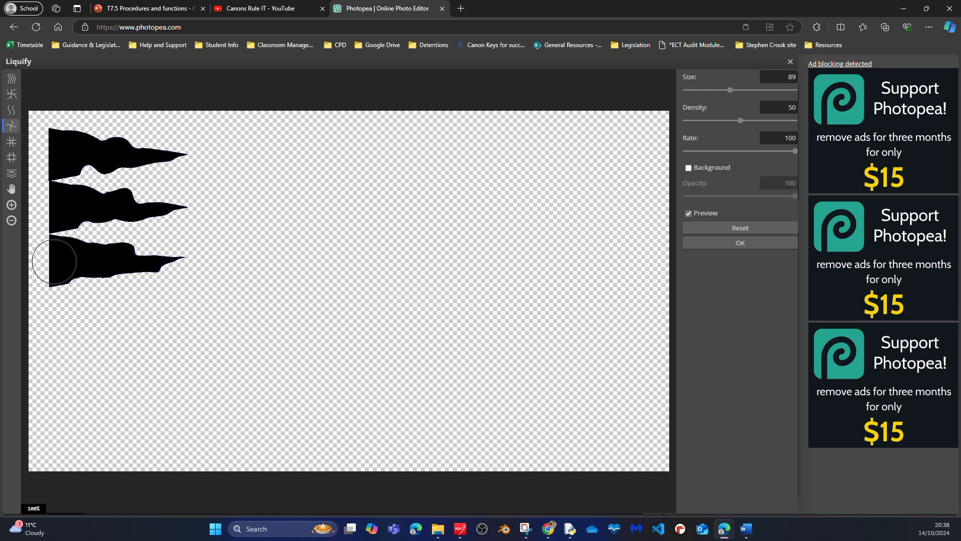
Step: Twirl small curls into the tips and upper edges of the three triangles at brush size 32, and apply the Liquify filter
{"action": "left_click_drag", "start_coordinate": [729, 90], "coordinate": [717, 93]}
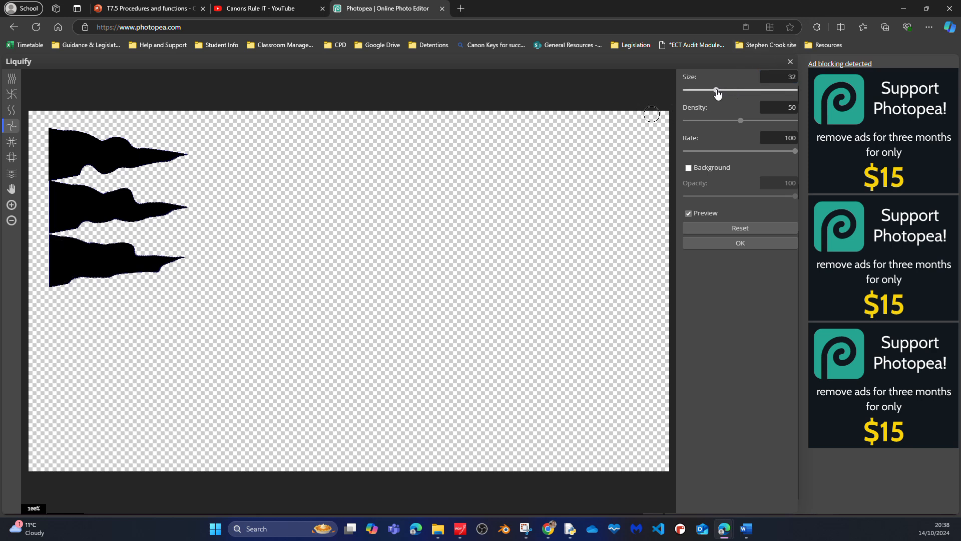
{"action": "mouse_move", "coordinate": [164, 278]}
{"action": "left_mouse_down"}
{"action": "mouse_move", "coordinate": [135, 267]}
{"action": "mouse_move", "coordinate": [207, 248]}
{"action": "left_mouse_up"}
{"action": "left_click_drag", "start_coordinate": [171, 207], "coordinate": [162, 204]}
{"action": "left_click_drag", "start_coordinate": [140, 160], "coordinate": [154, 154]}
{"action": "left_click_drag", "start_coordinate": [63, 140], "coordinate": [65, 129]}
{"action": "left_click_drag", "start_coordinate": [68, 203], "coordinate": [77, 182]}
{"action": "left_click_drag", "start_coordinate": [73, 243], "coordinate": [75, 232]}
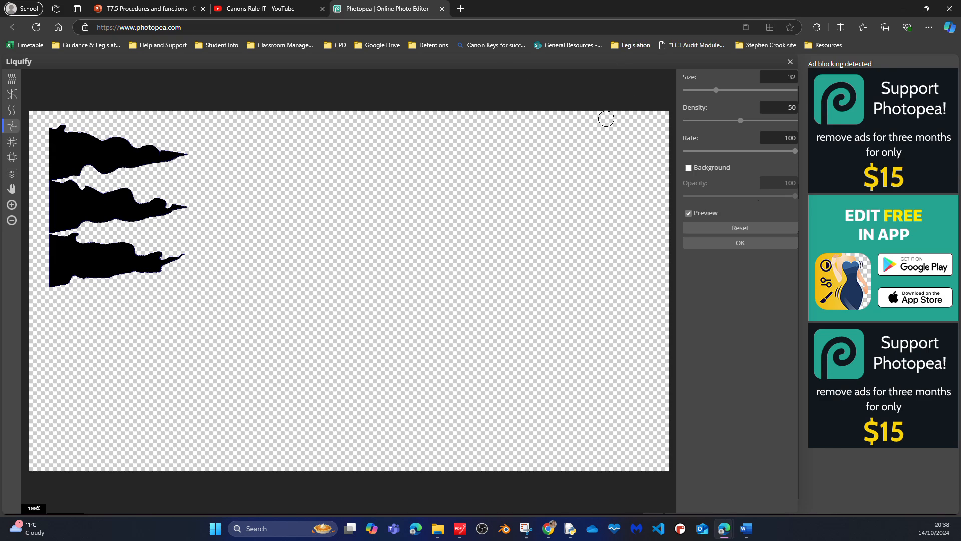
{"action": "left_click", "coordinate": [752, 242]}
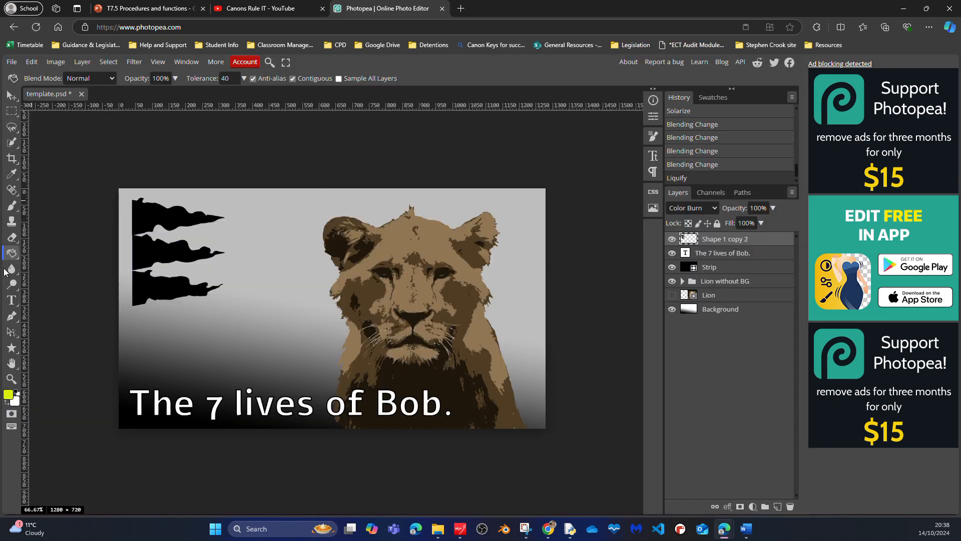
Step: Open Gaussian Blur on the triangles layer, try a 0.1 px radius, and reset the radius to its default
{"action": "left_click", "coordinate": [133, 63]}
{"action": "mouse_move", "coordinate": [160, 193]}
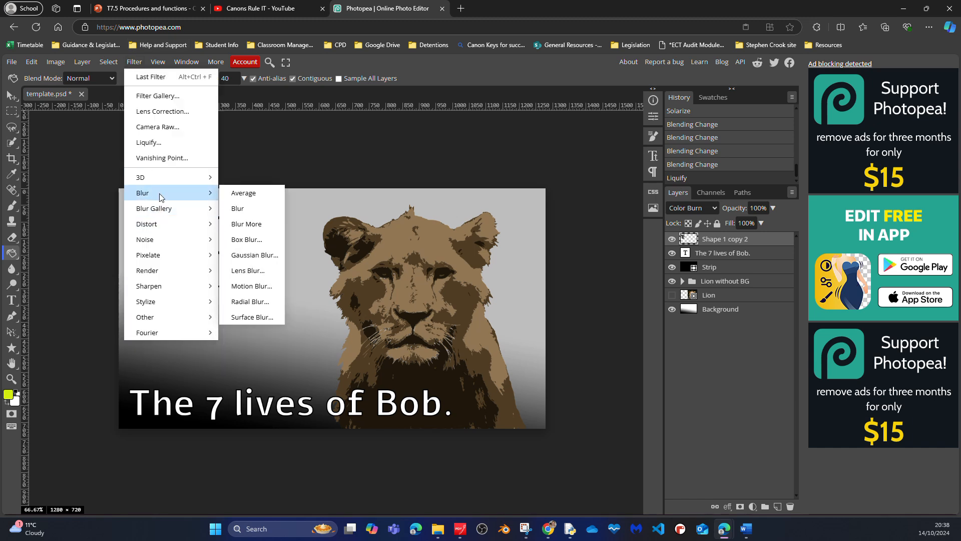
{"action": "left_click", "coordinate": [237, 256]}
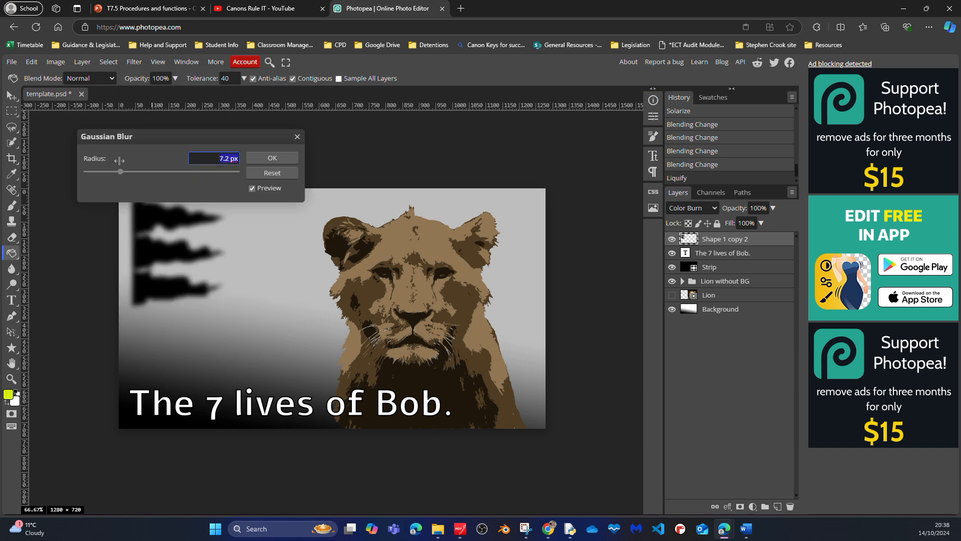
{"action": "left_click_drag", "start_coordinate": [120, 172], "coordinate": [84, 179]}
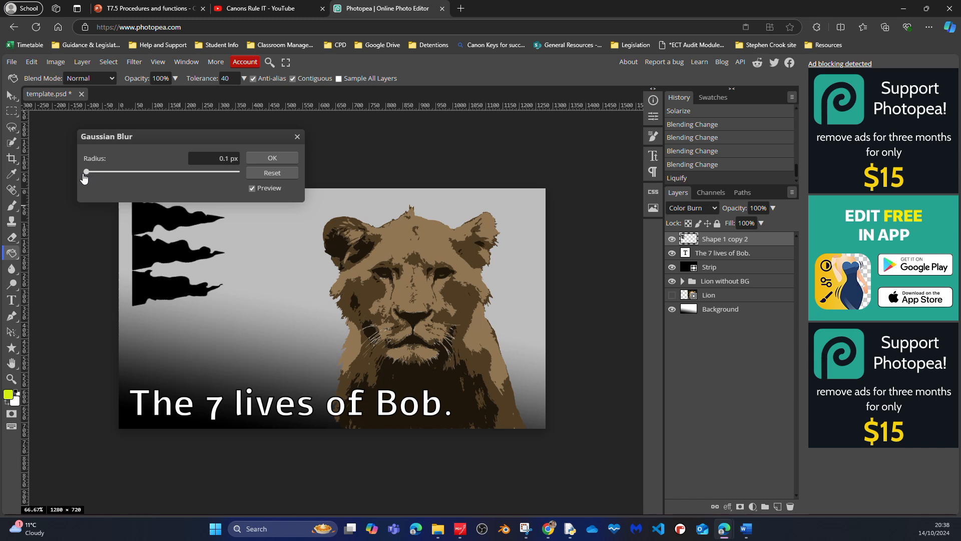
{"action": "left_click", "coordinate": [262, 176]}
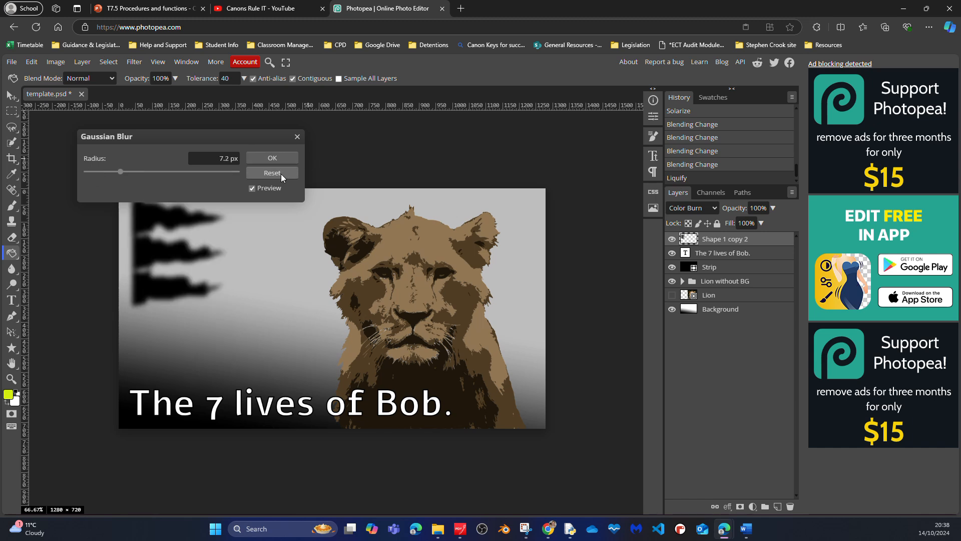
Step: Cancel the Gaussian Blur and open the Flame render filter for the Shape 1 copy 2 layer
{"action": "left_click", "coordinate": [297, 137]}
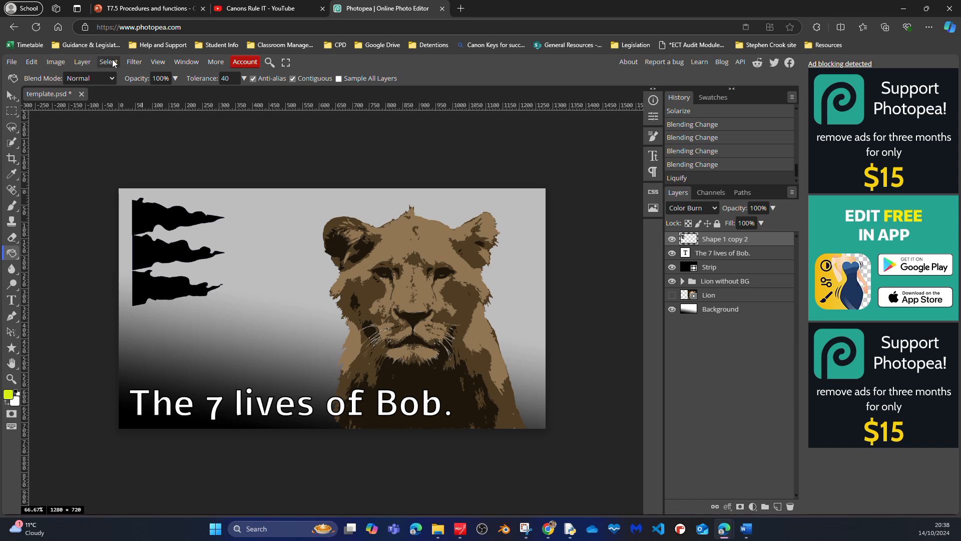
{"action": "left_click", "coordinate": [135, 61]}
{"action": "mouse_move", "coordinate": [210, 228]}
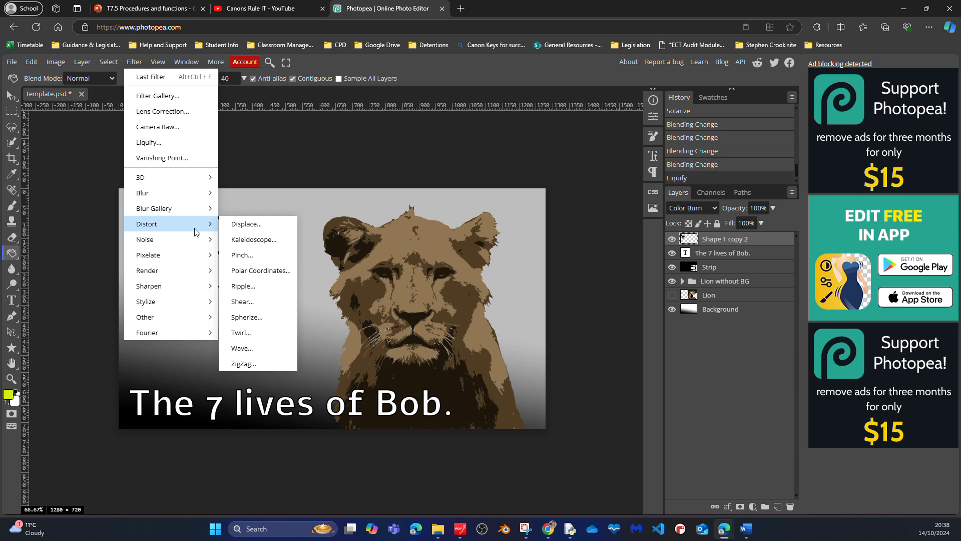
{"action": "mouse_move", "coordinate": [151, 198]}
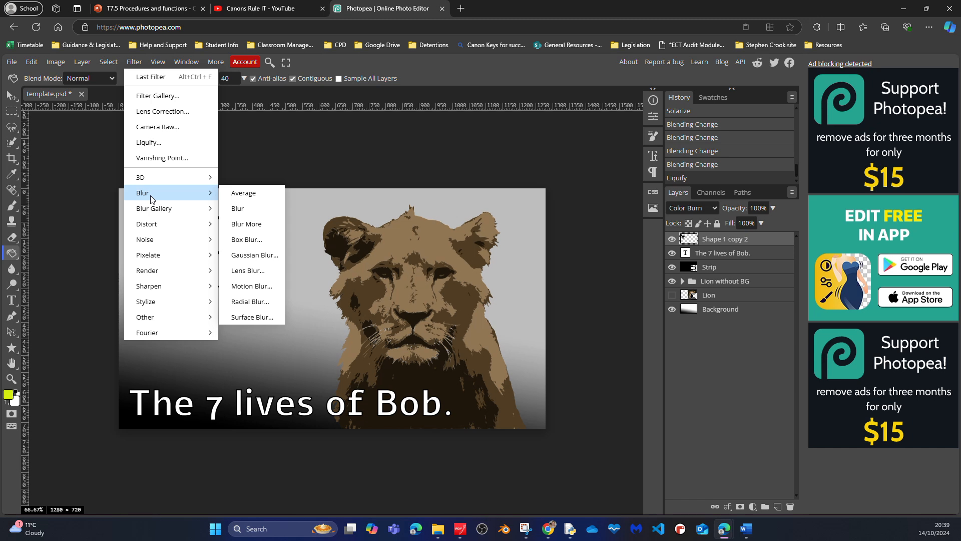
{"action": "mouse_move", "coordinate": [166, 272]}
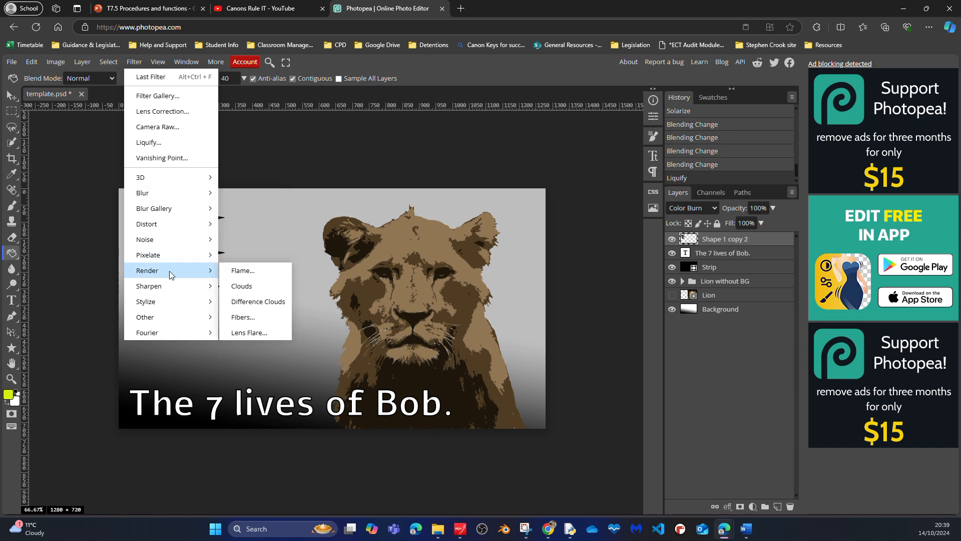
{"action": "left_click", "coordinate": [244, 271]}
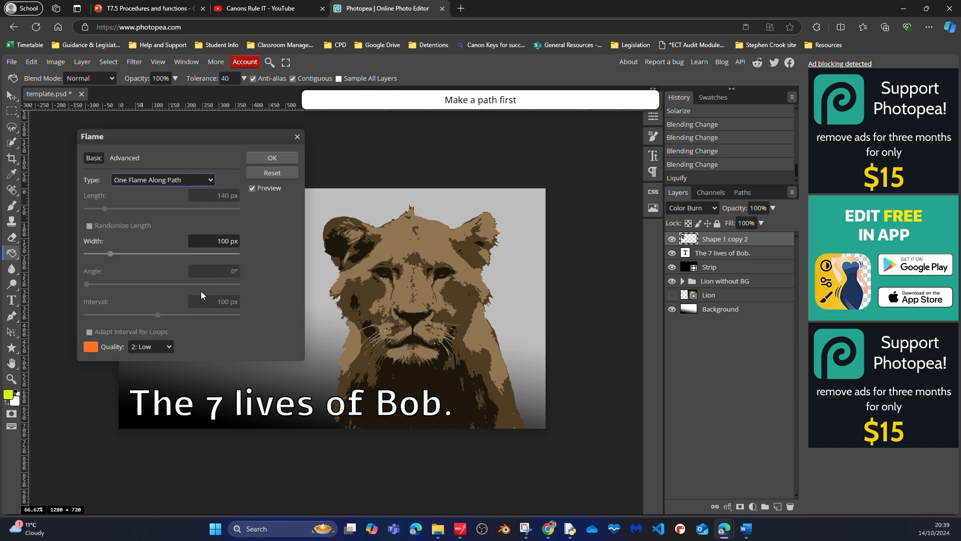
Step: Set the flame type to Multiple Flames Along Path and the quality to 4: High
{"action": "left_click_drag", "start_coordinate": [187, 131], "coordinate": [549, 166]}
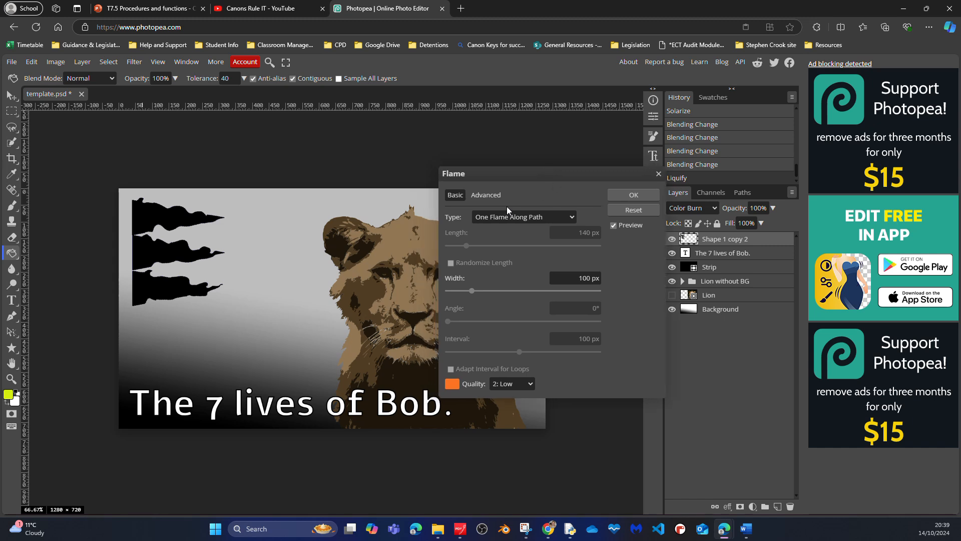
{"action": "left_click", "coordinate": [531, 217]}
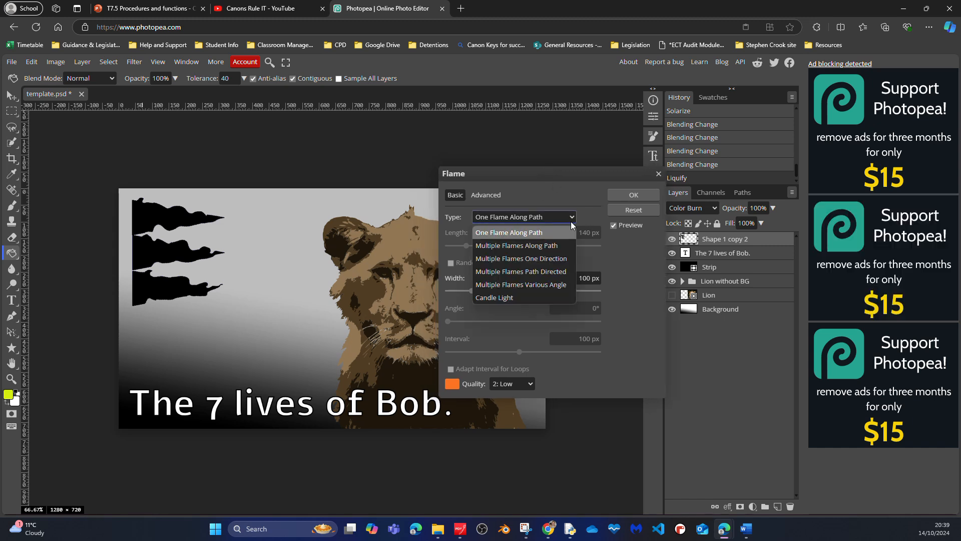
{"action": "left_click", "coordinate": [494, 248]}
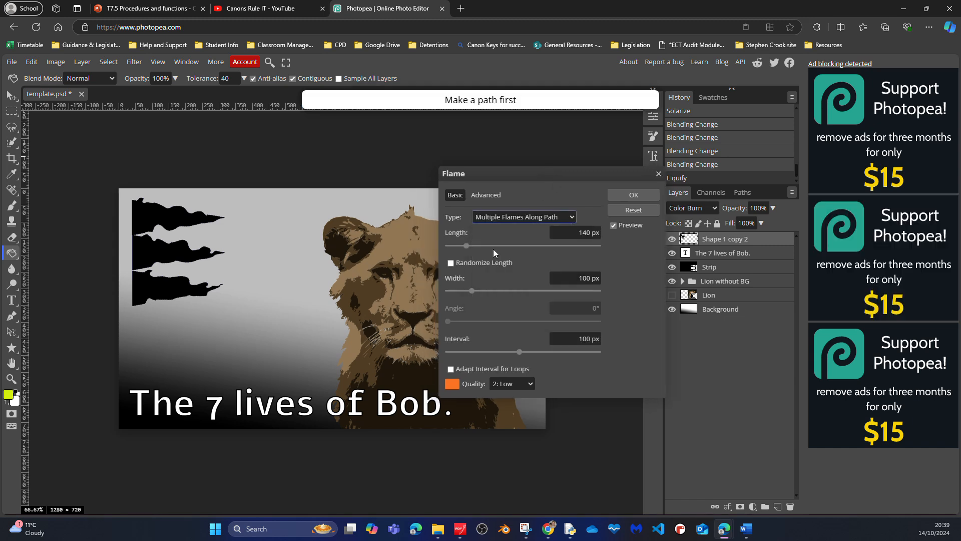
{"action": "left_click", "coordinate": [530, 384]}
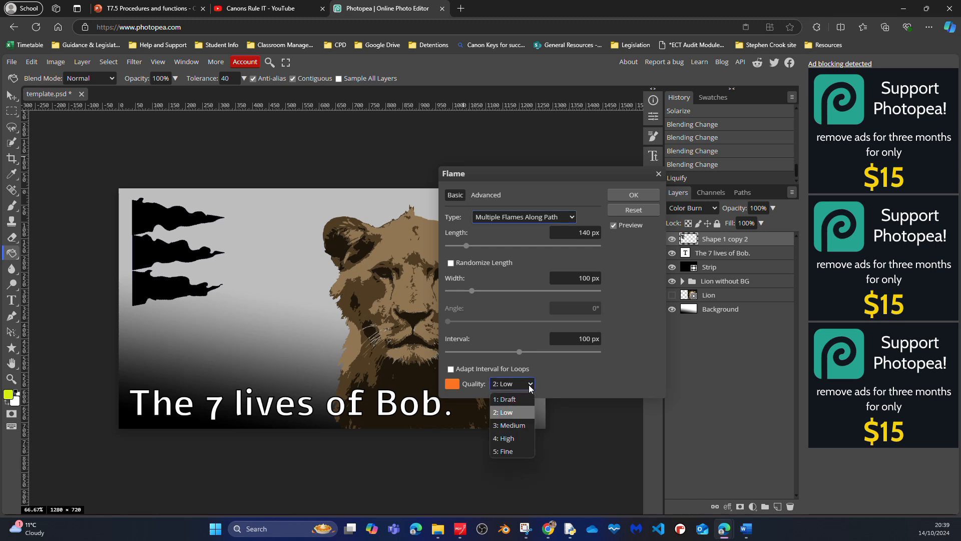
{"action": "left_click", "coordinate": [509, 440]}
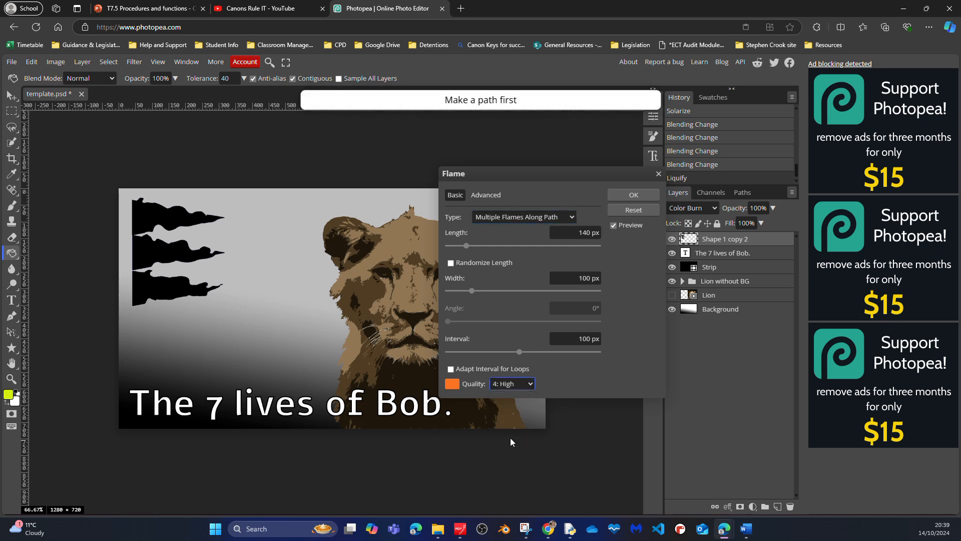
Step: Set the flame length to 250 px, check the advanced flame settings, and apply the filter
{"action": "left_click_drag", "start_coordinate": [466, 246], "coordinate": [484, 246]}
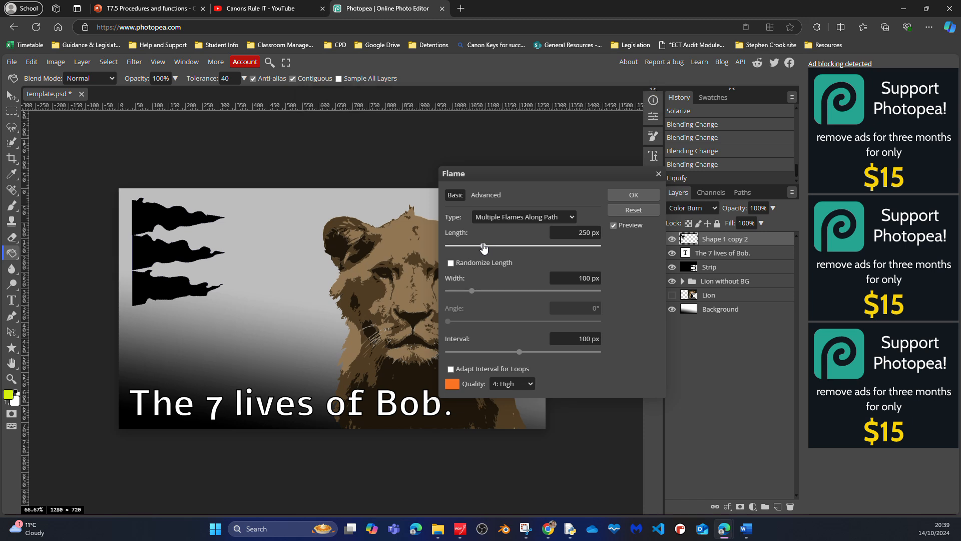
{"action": "left_click", "coordinate": [450, 263]}
{"action": "left_click", "coordinate": [451, 263]}
{"action": "left_click", "coordinate": [492, 197]}
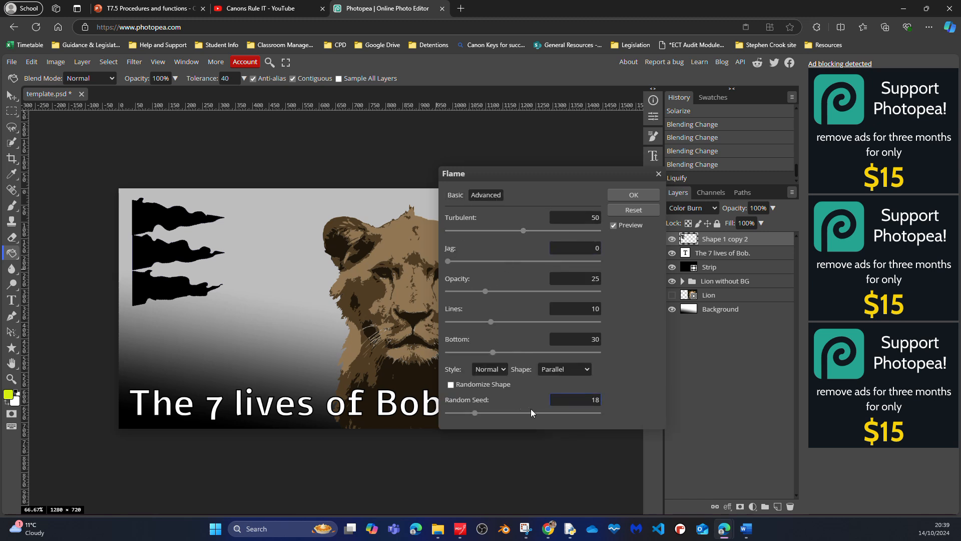
{"action": "left_click", "coordinate": [452, 195]}
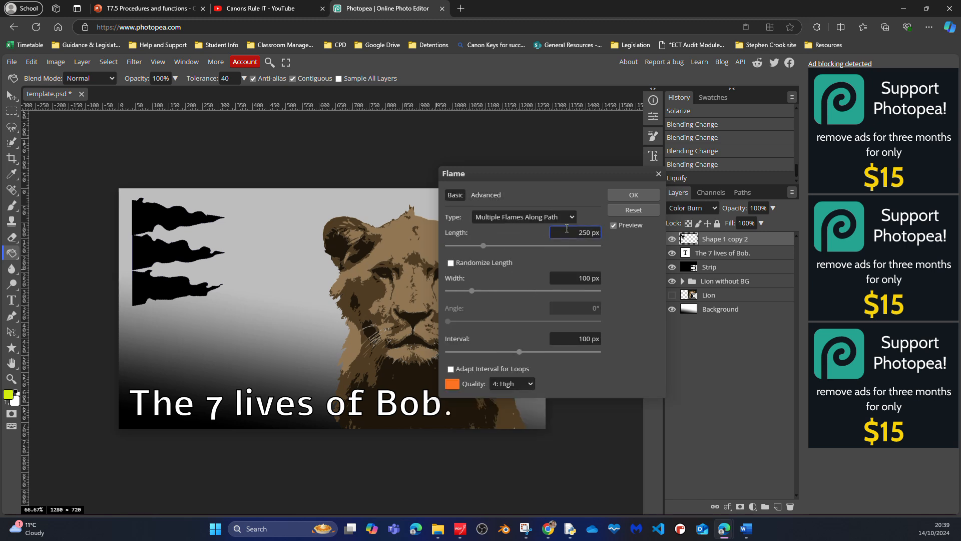
{"action": "left_click", "coordinate": [634, 197]}
Step: Add a new empty path to the document and return to the layer list
{"action": "left_click", "coordinate": [741, 196]}
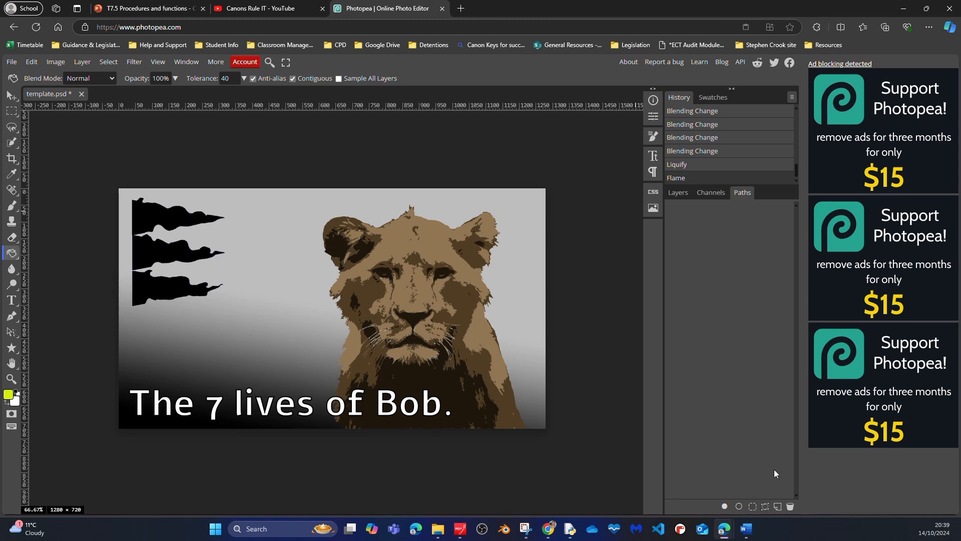
{"action": "left_click", "coordinate": [777, 506]}
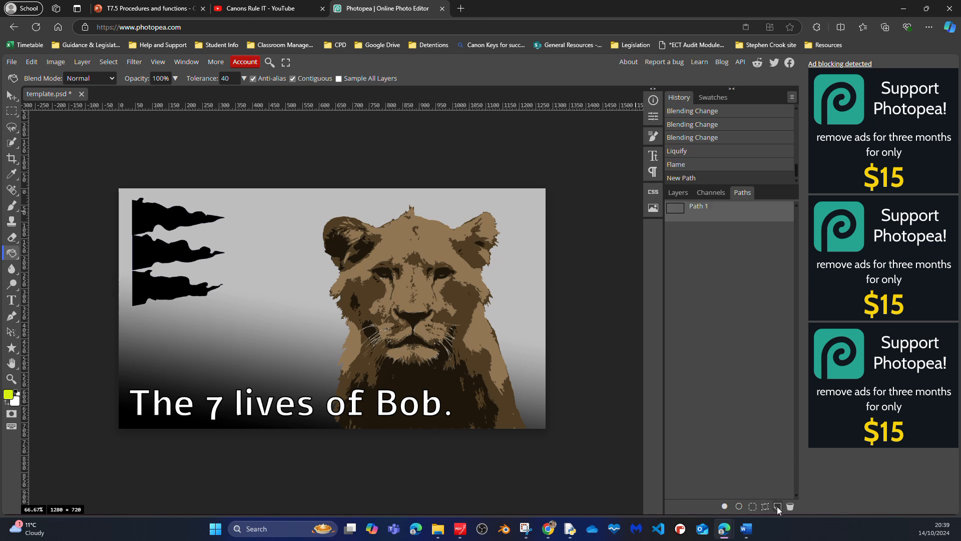
{"action": "left_click", "coordinate": [679, 192]}
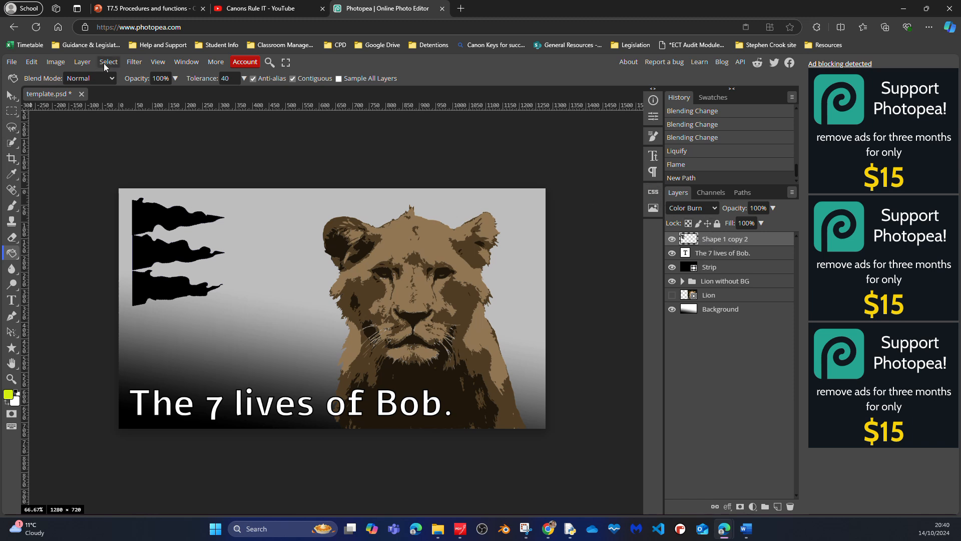
{"action": "right_click", "coordinate": [11, 111]}
{"action": "left_click_drag", "start_coordinate": [131, 197], "coordinate": [223, 311]}
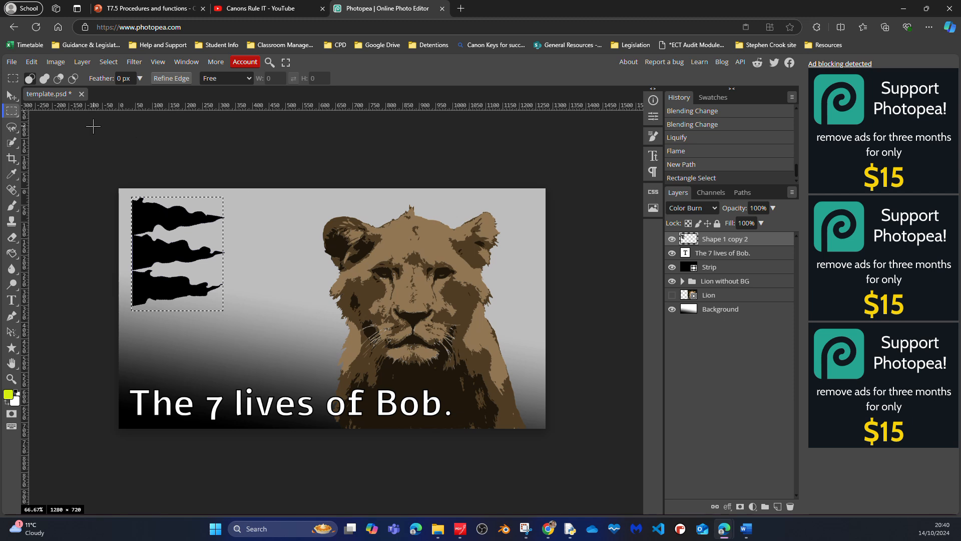
{"action": "key", "text": "ctrl+z"}
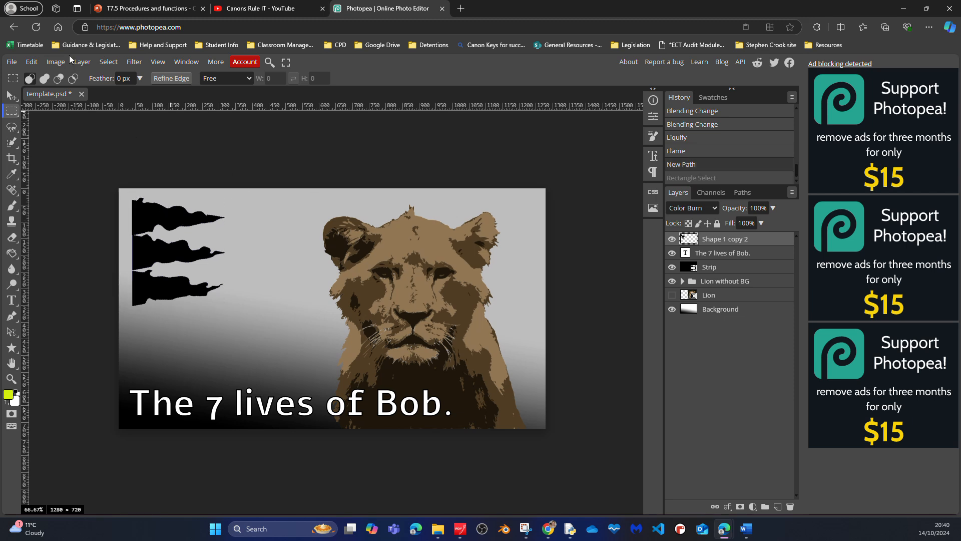
Step: Try to select the black banner shapes by Color Range in additive mode with a fuzziness of 200
{"action": "left_click", "coordinate": [107, 62]}
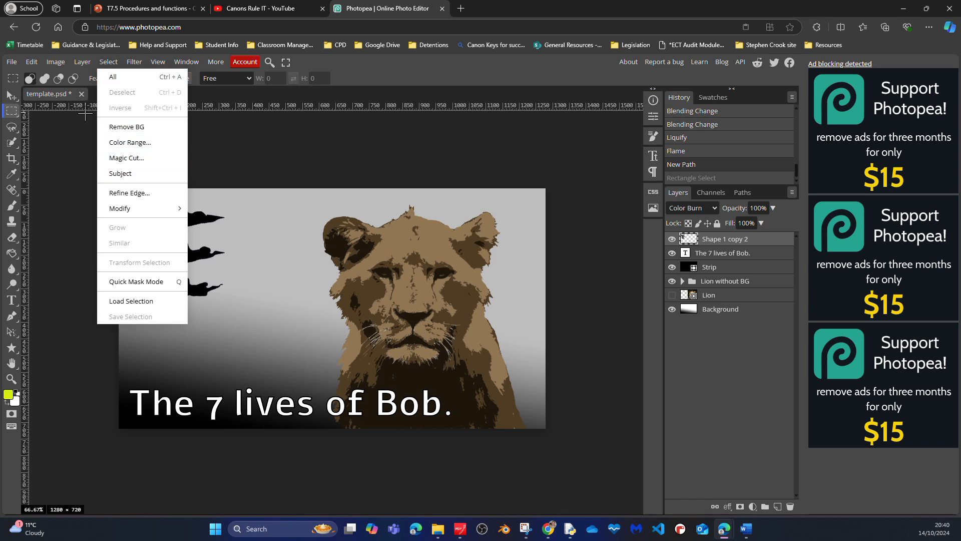
{"action": "left_click", "coordinate": [133, 144]}
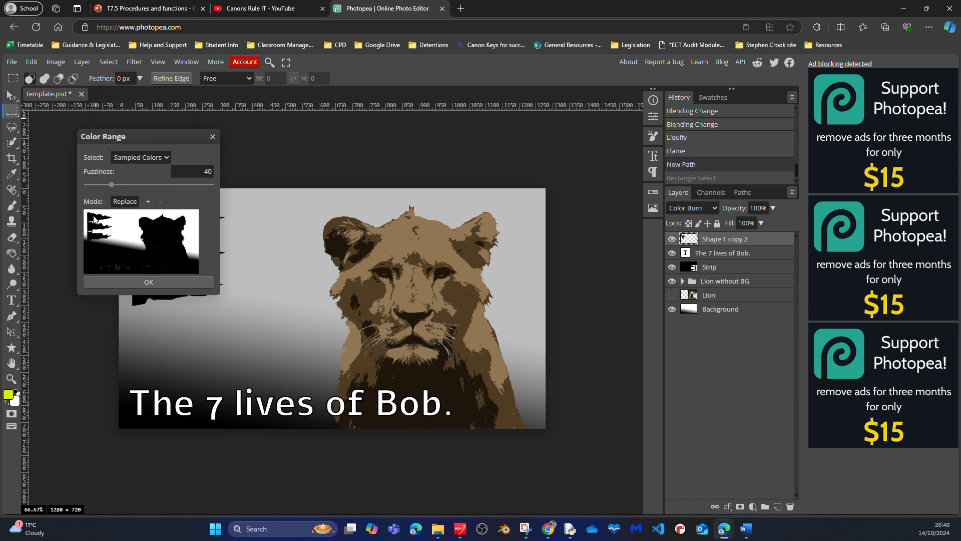
{"action": "left_click", "coordinate": [148, 202]}
{"action": "left_click_drag", "start_coordinate": [112, 185], "coordinate": [208, 184]}
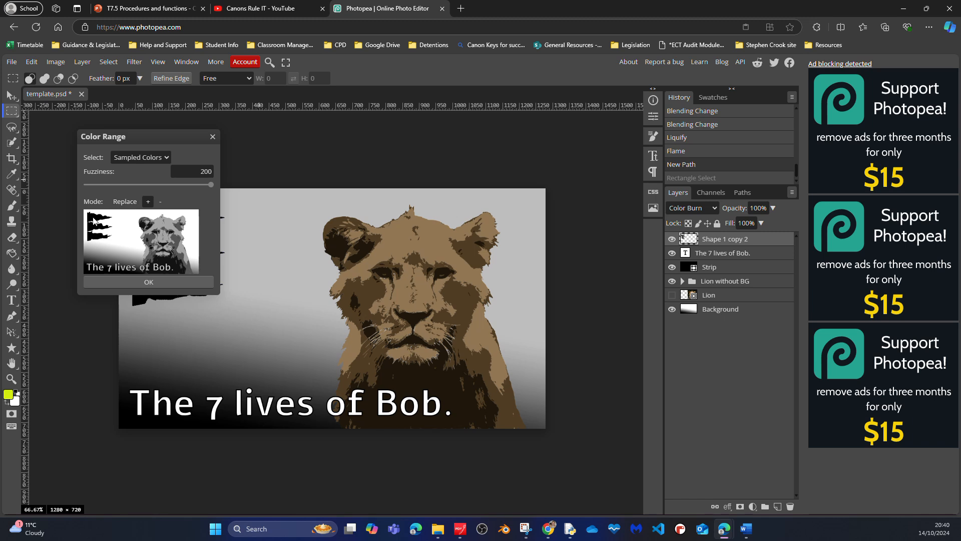
{"action": "left_click", "coordinate": [149, 282]}
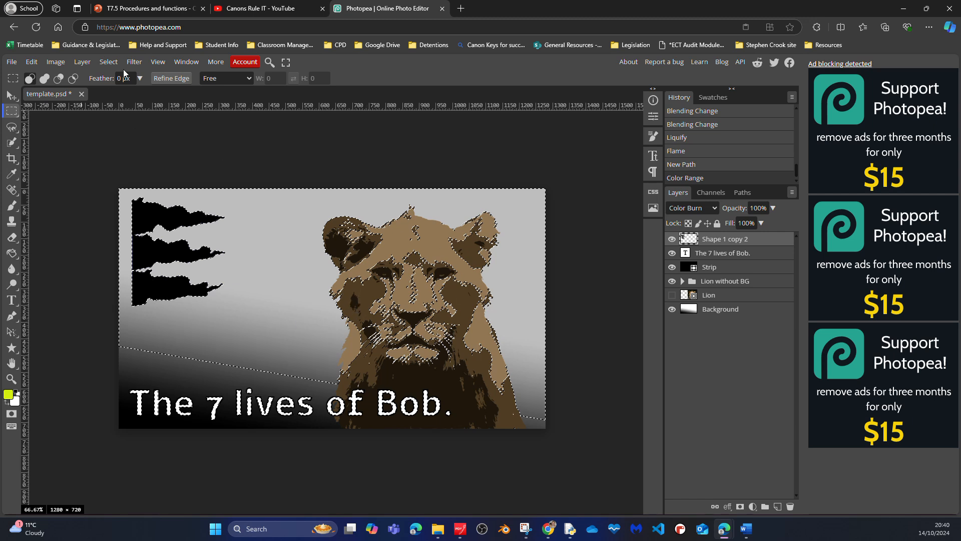
Step: Switch to the Quick Selection tool and clear the Color Range selection
{"action": "left_click", "coordinate": [11, 143]}
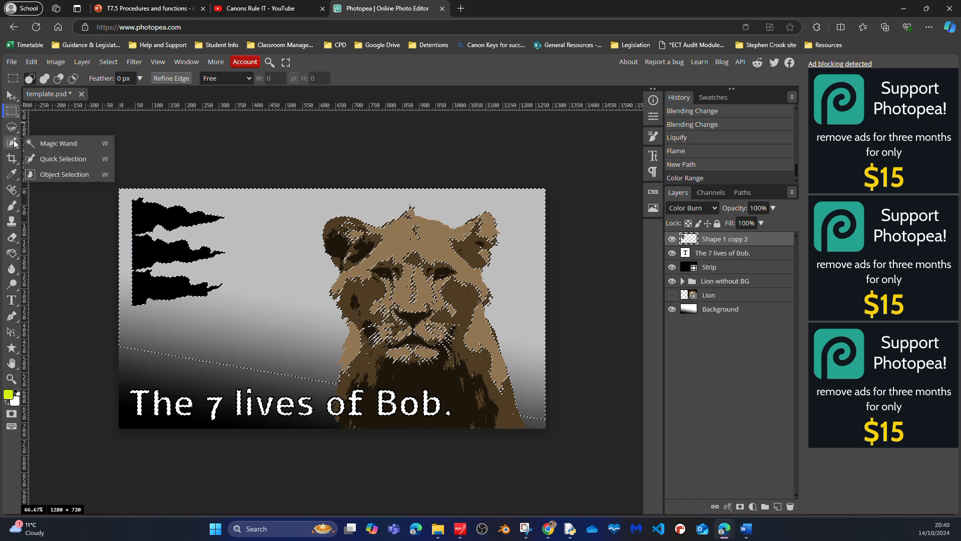
{"action": "left_click", "coordinate": [57, 160]}
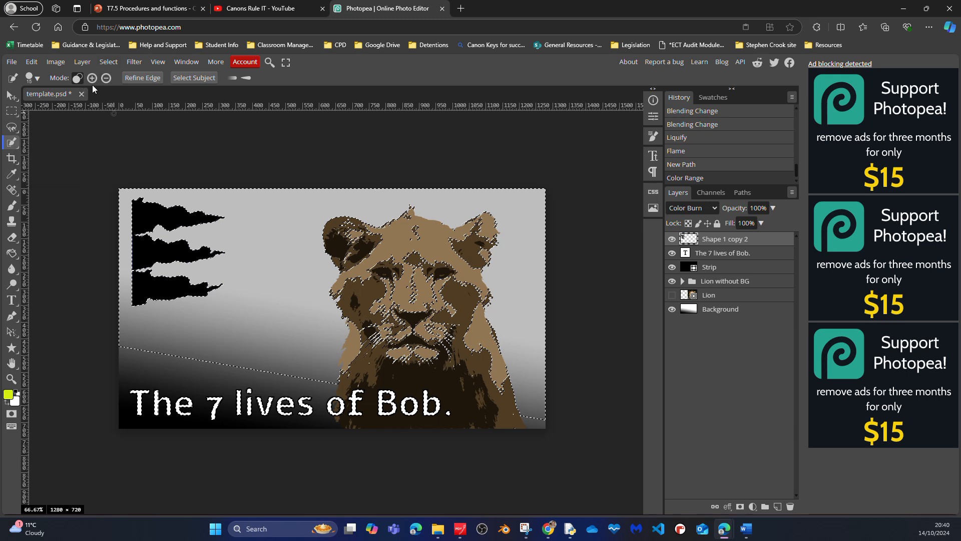
{"action": "left_click", "coordinate": [106, 79]}
{"action": "key", "text": "ctrl+d"}
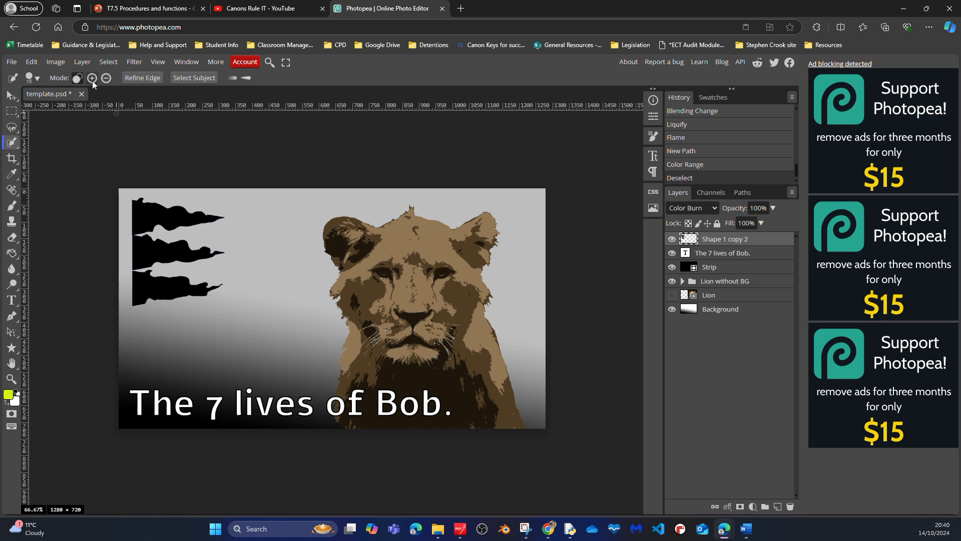
Step: Select the three black banner shapes on the Shape 1 copy 2 layer with Quick Selection
{"action": "left_click_drag", "start_coordinate": [146, 218], "coordinate": [153, 219]}
{"action": "left_click", "coordinate": [180, 222]}
{"action": "left_click", "coordinate": [149, 251]}
{"action": "left_click", "coordinate": [153, 251]}
{"action": "left_click", "coordinate": [154, 281]}
{"action": "left_click", "coordinate": [156, 211]}
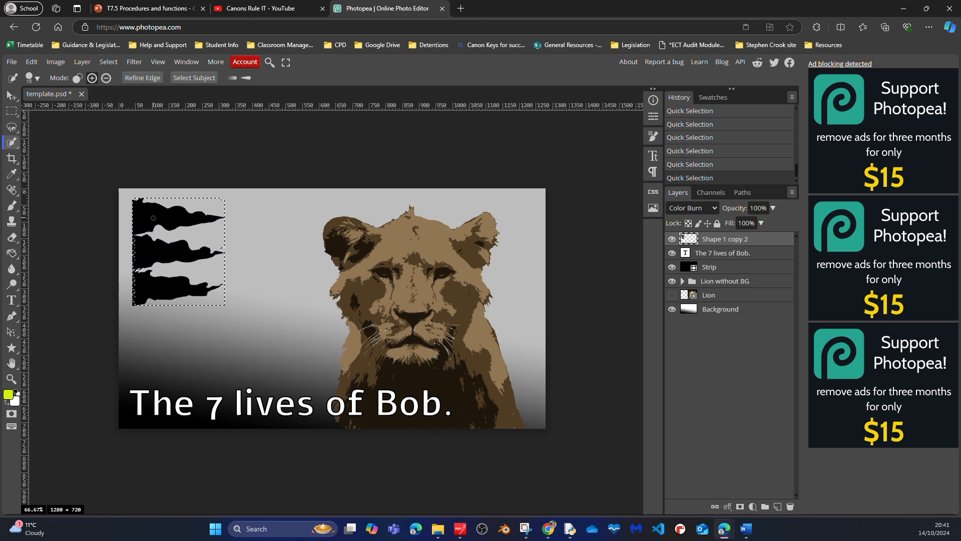
Step: Try to subtract the grey areas around the upper banner shape from the selection
{"action": "left_click", "coordinate": [106, 78]}
{"action": "left_click", "coordinate": [207, 209]}
{"action": "left_click", "coordinate": [178, 226]}
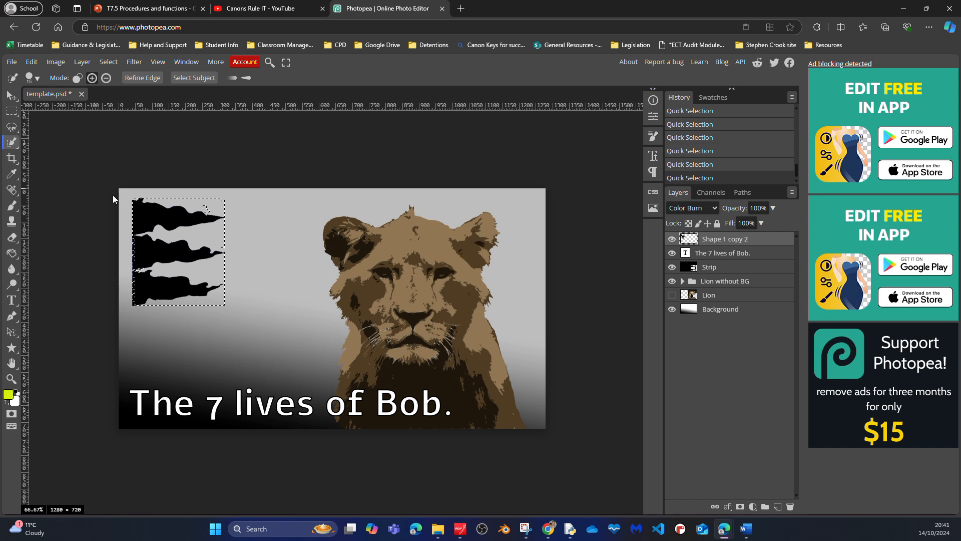
Step: Undo the latest Quick Selection changes and switch to the Move tool
{"action": "key", "text": "ctrl+z"}
{"action": "key", "text": "ctrl+z"}
{"action": "key", "text": "ctrl+z"}
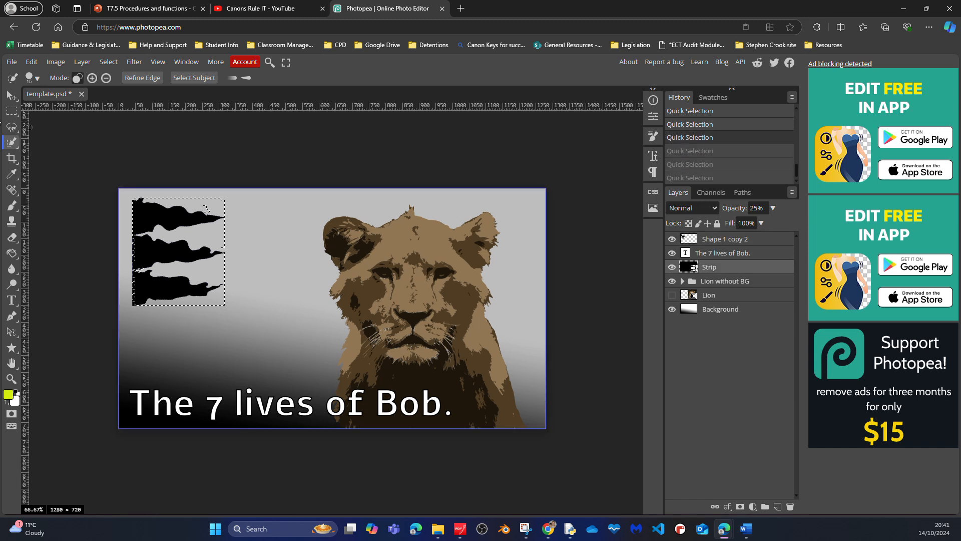
{"action": "left_click", "coordinate": [11, 94]}
{"action": "key", "text": "ctrl+z"}
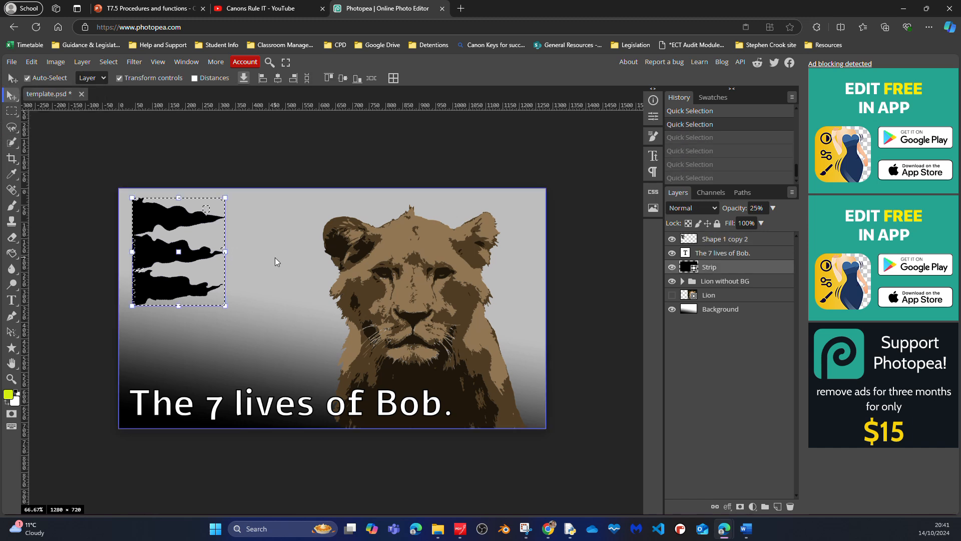
{"action": "key", "text": "ctrl+z"}
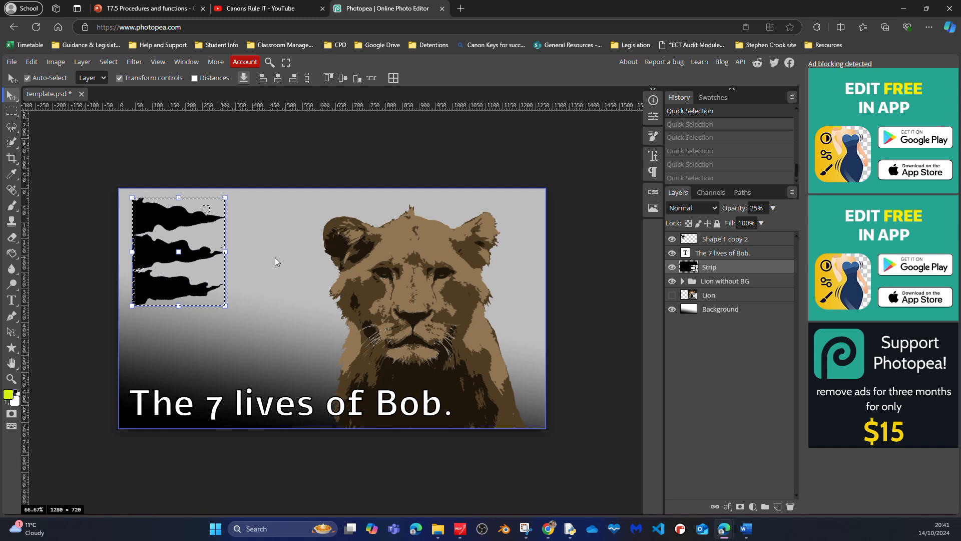
{"action": "key", "text": "ctrl+z"}
{"action": "key", "text": "ctrl+z"}
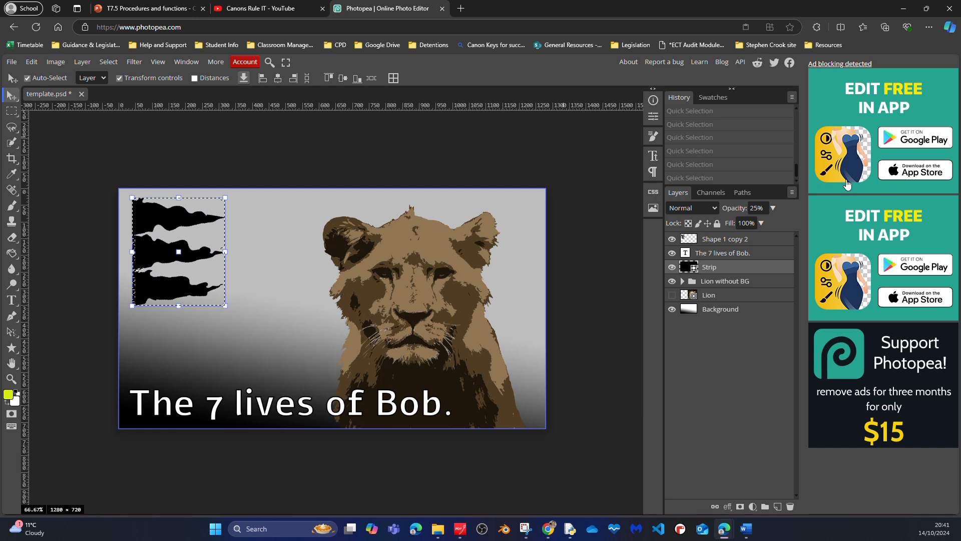
Step: Convert the selection around the black banner shapes into a path
{"action": "left_click", "coordinate": [743, 192]}
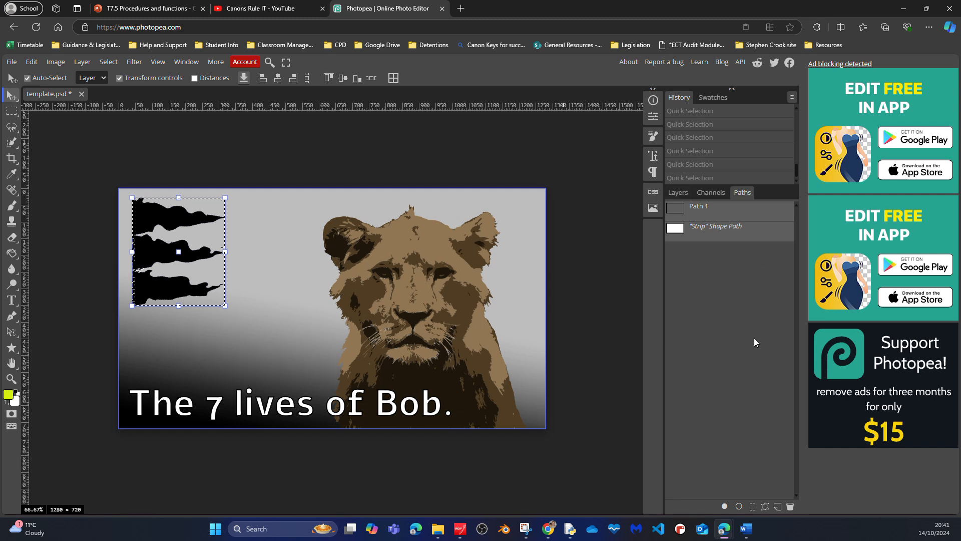
{"action": "left_click", "coordinate": [710, 232]}
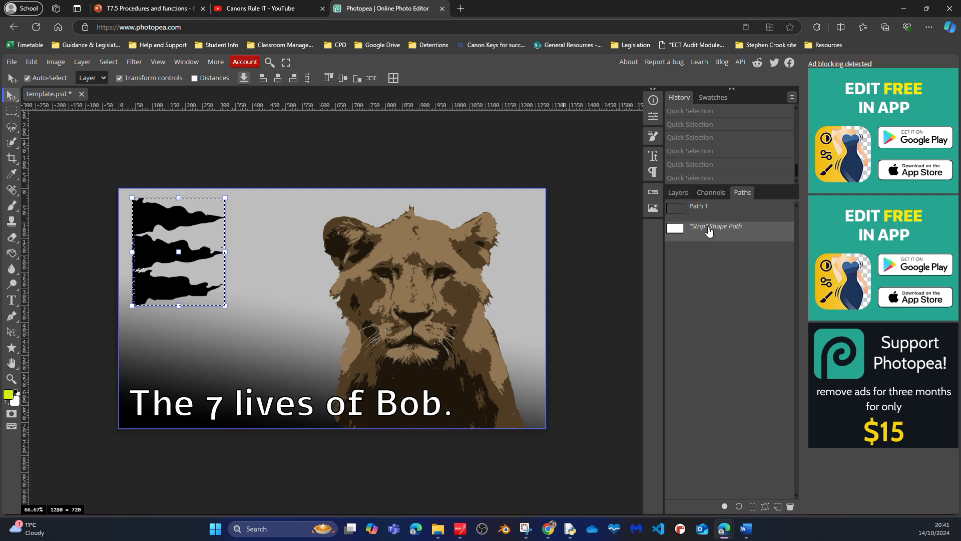
{"action": "left_click", "coordinate": [765, 506]}
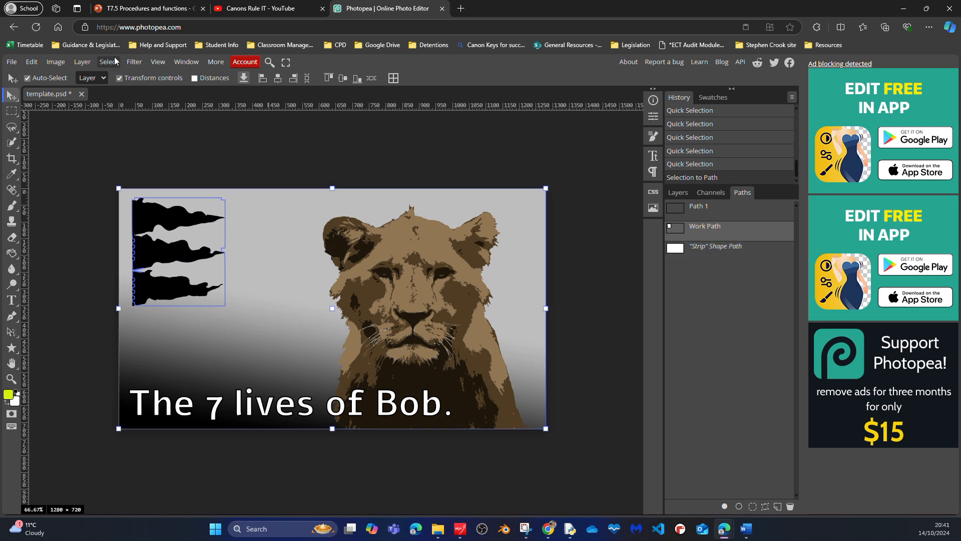
Step: Try to apply a filter to the Strip layer while the Work Path is selected
{"action": "left_click", "coordinate": [134, 62]}
{"action": "mouse_move", "coordinate": [153, 197]}
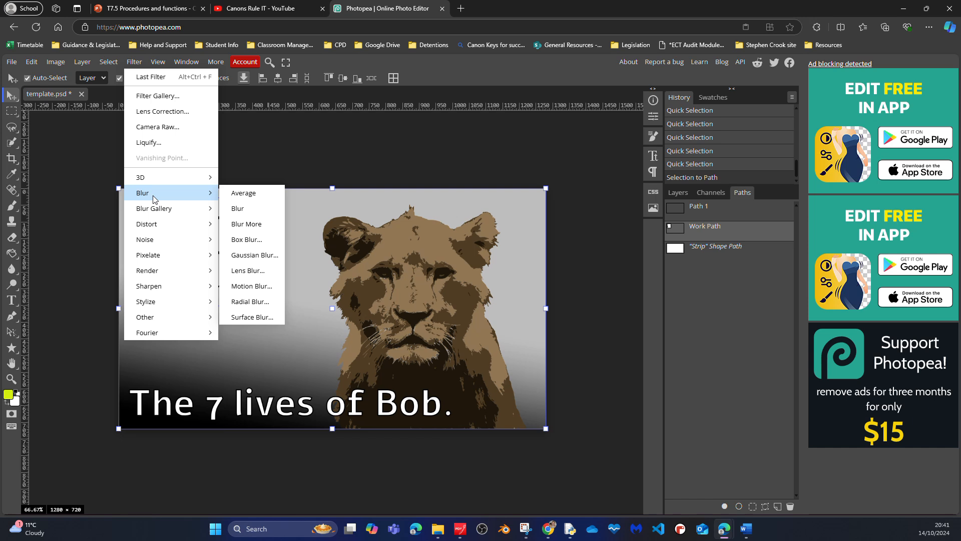
{"action": "left_click", "coordinate": [247, 259]}
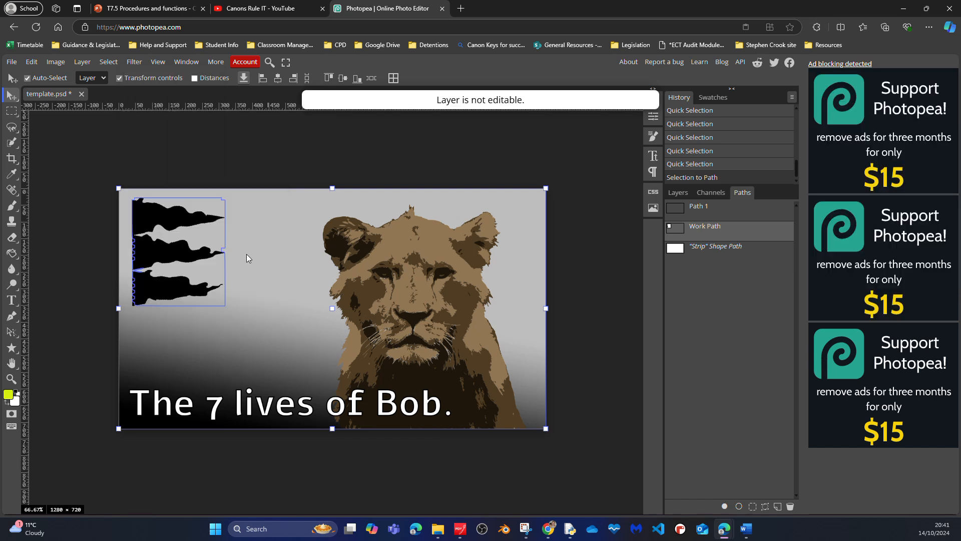
{"action": "left_click", "coordinate": [731, 248]}
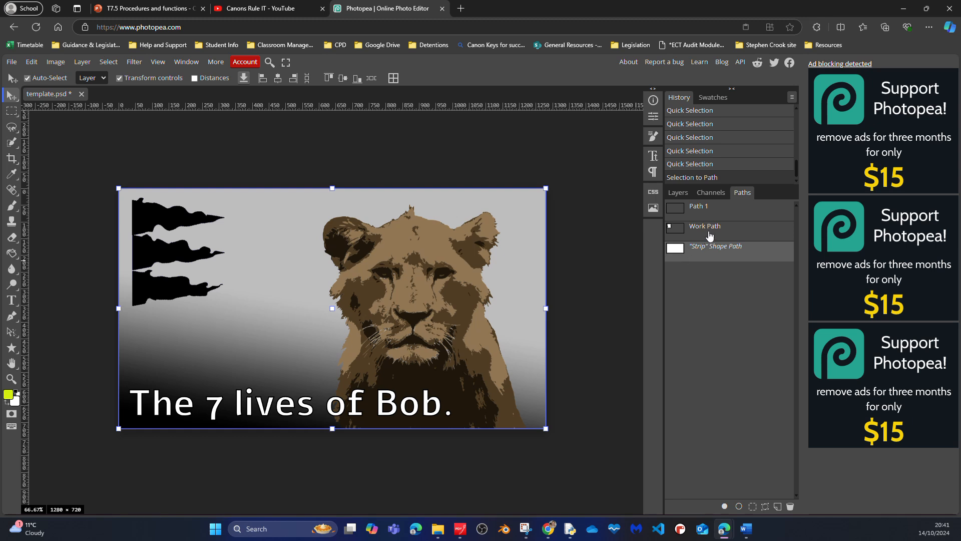
{"action": "left_click", "coordinate": [709, 236]}
{"action": "double_click", "coordinate": [710, 235]}
{"action": "left_click", "coordinate": [754, 236]}
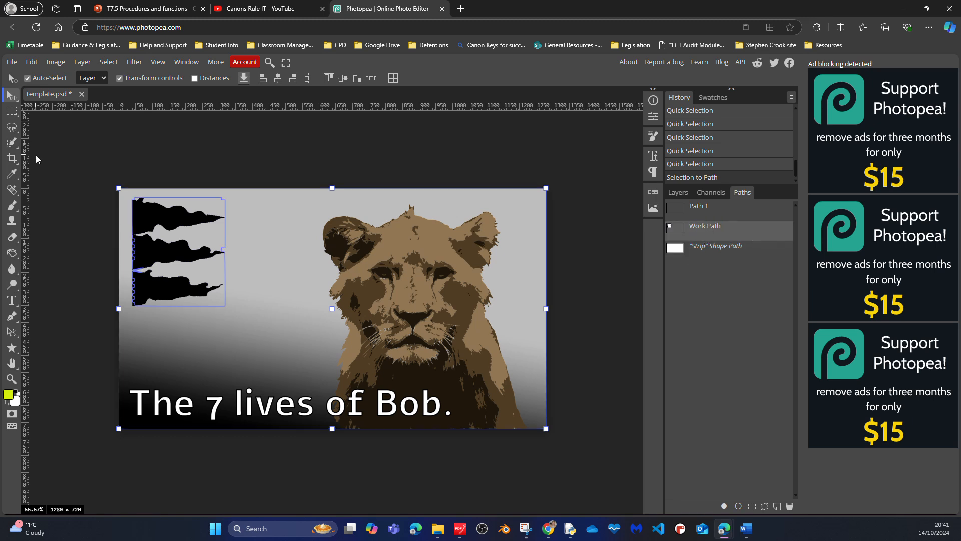
{"action": "left_click", "coordinate": [134, 62]}
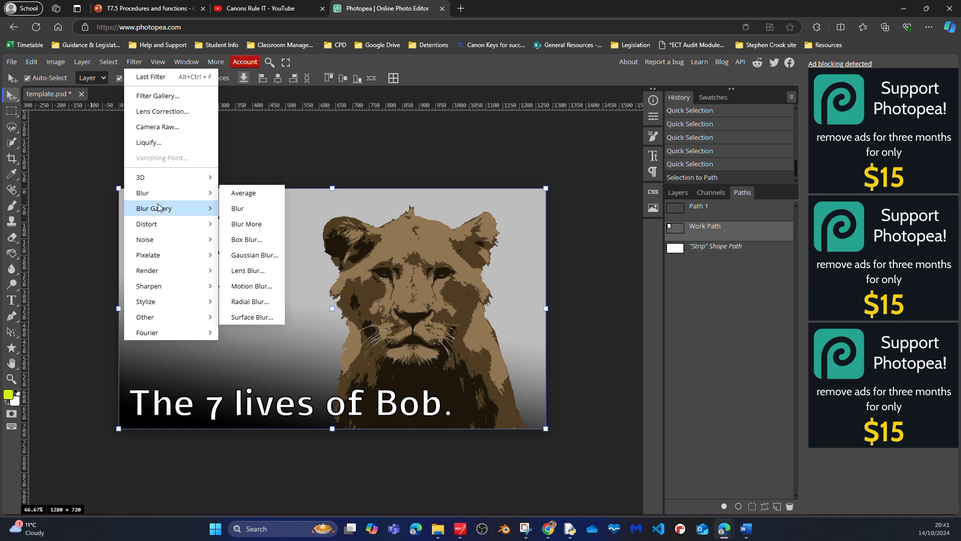
{"action": "mouse_move", "coordinate": [159, 207]}
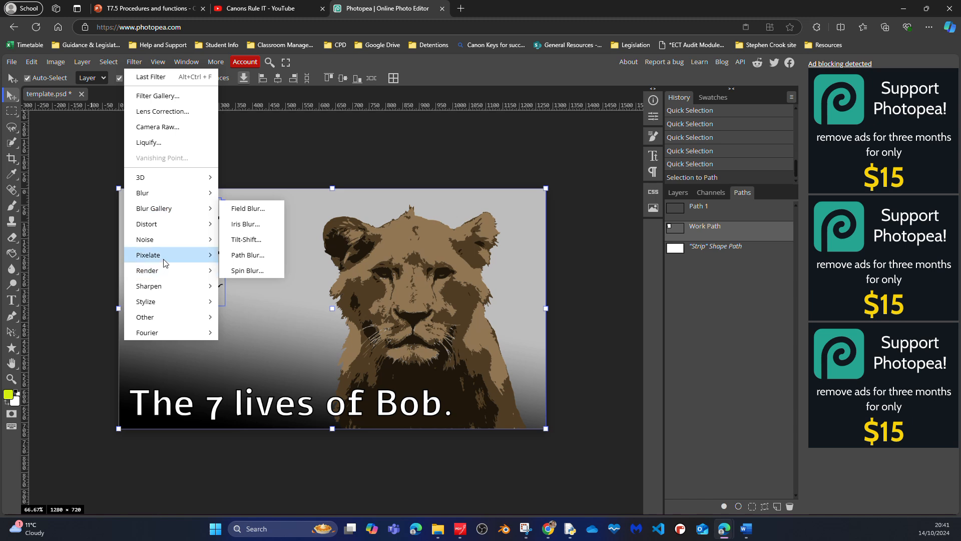
{"action": "mouse_move", "coordinate": [172, 262]}
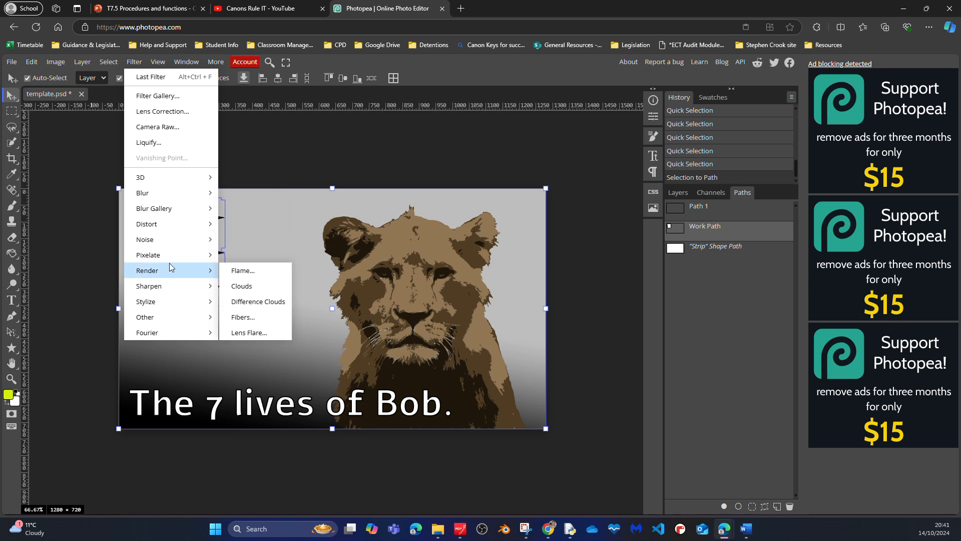
{"action": "mouse_move", "coordinate": [181, 308]}
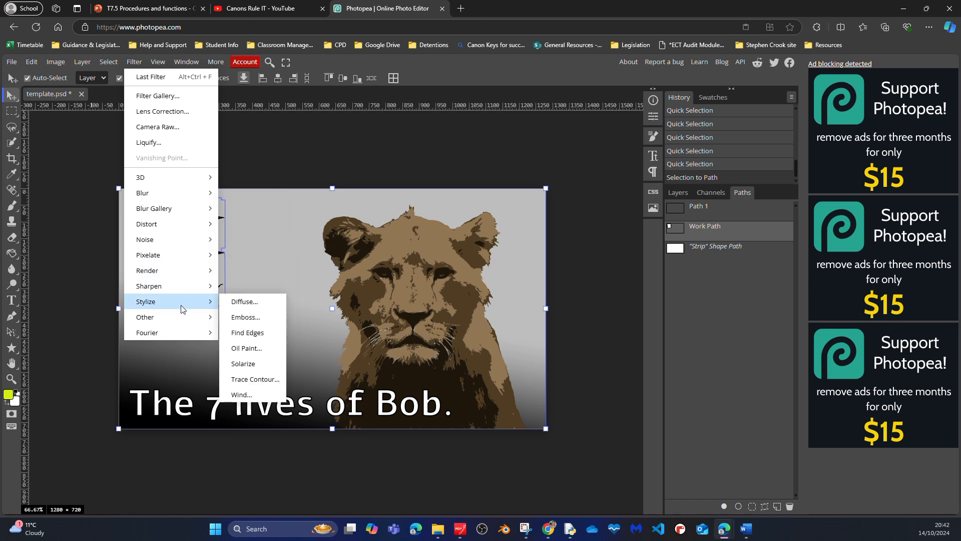
{"action": "mouse_move", "coordinate": [193, 193]}
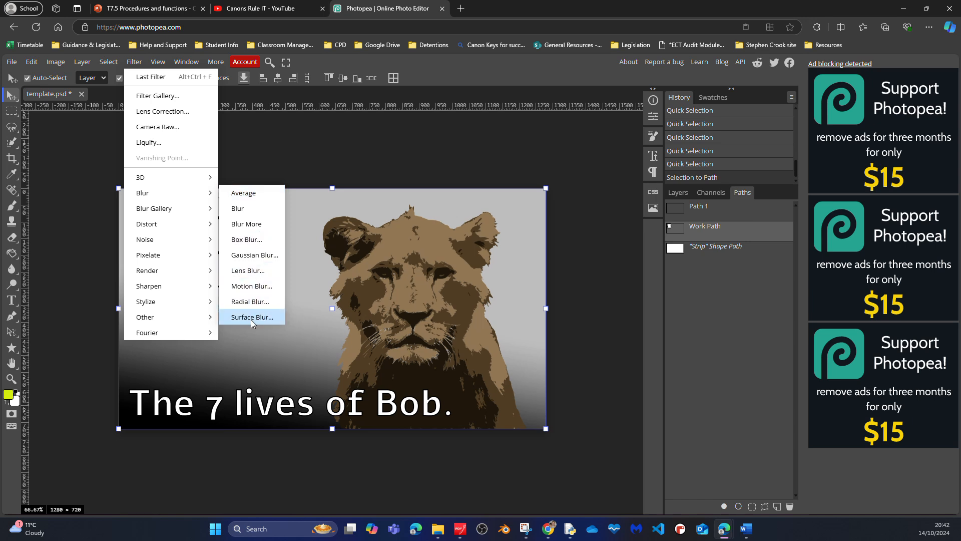
{"action": "left_click", "coordinate": [247, 255]}
{"action": "left_click", "coordinate": [497, 131]}
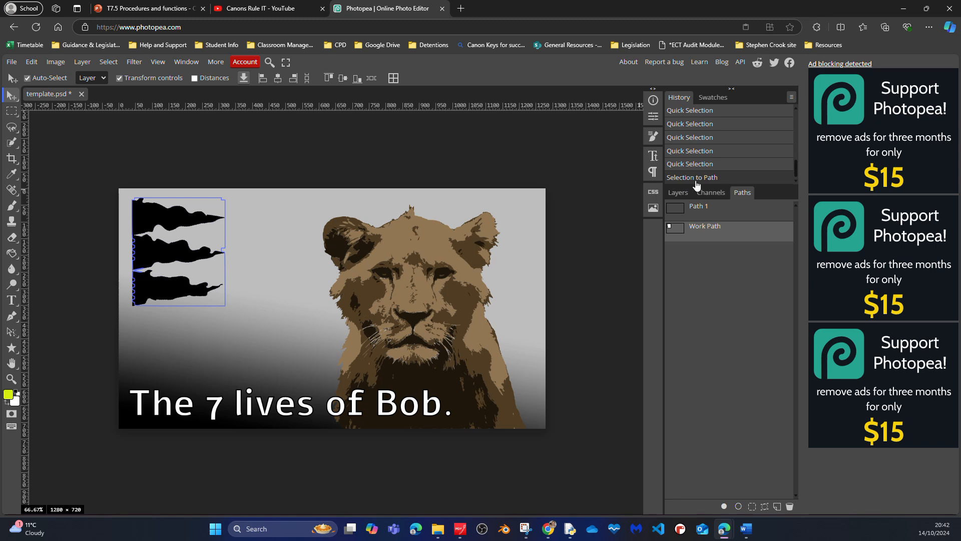
Step: Try the Flame filter on the Shape 1 copy 2 layer along the current work path, and undo it
{"action": "left_click", "coordinate": [678, 192]}
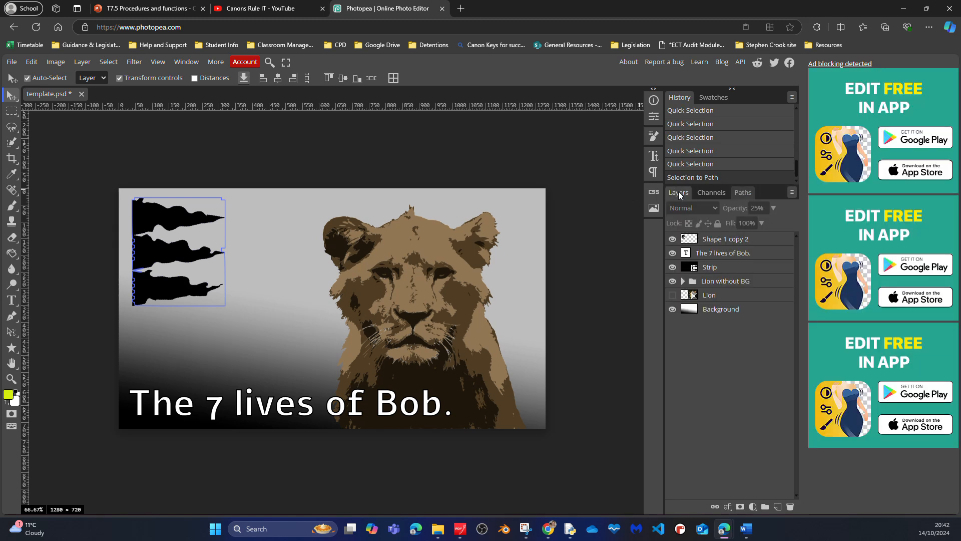
{"action": "left_click", "coordinate": [724, 240]}
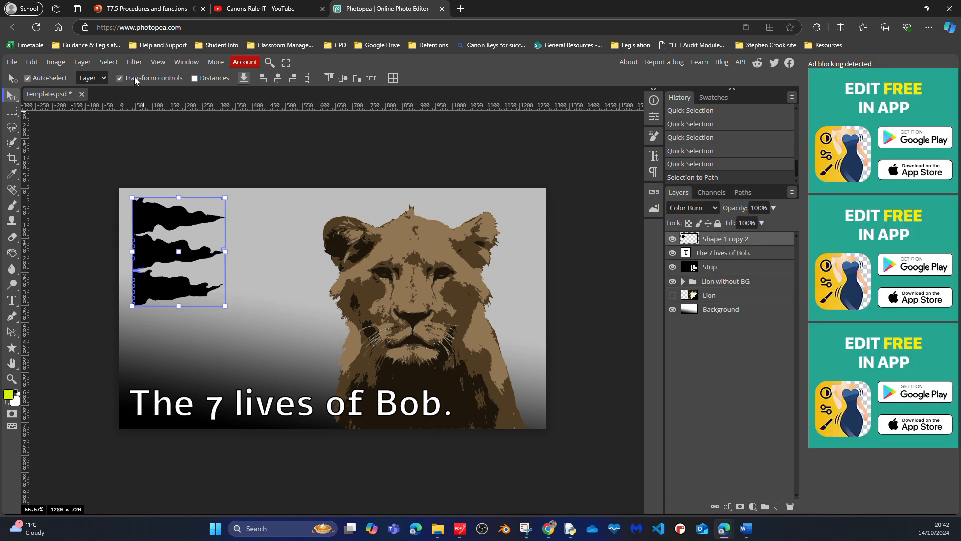
{"action": "left_click", "coordinate": [134, 62]}
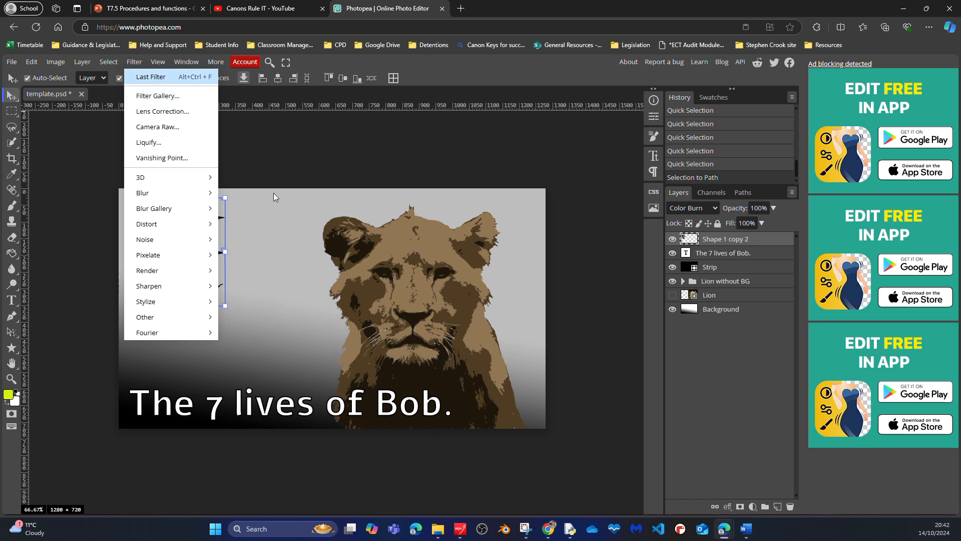
{"action": "left_click", "coordinate": [152, 77]}
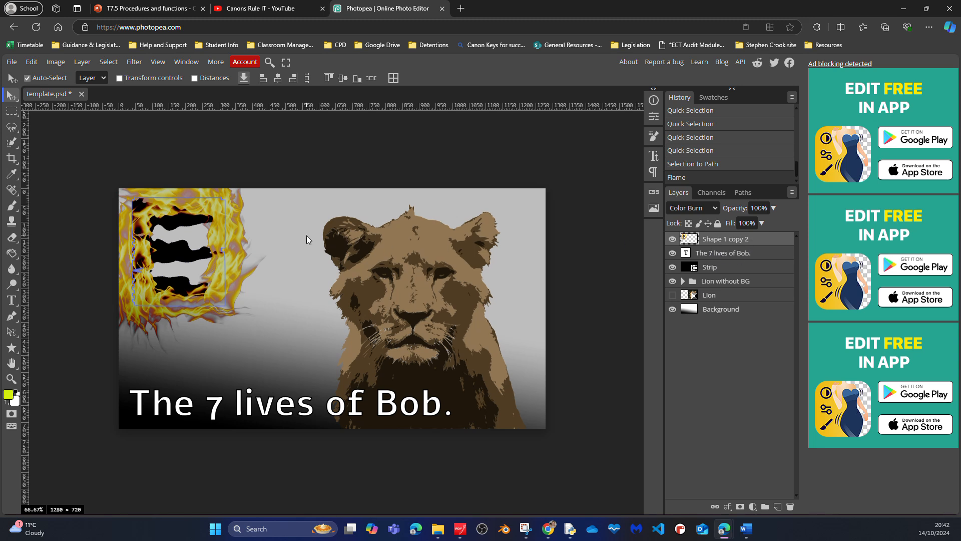
{"action": "key", "text": "ctrl+z"}
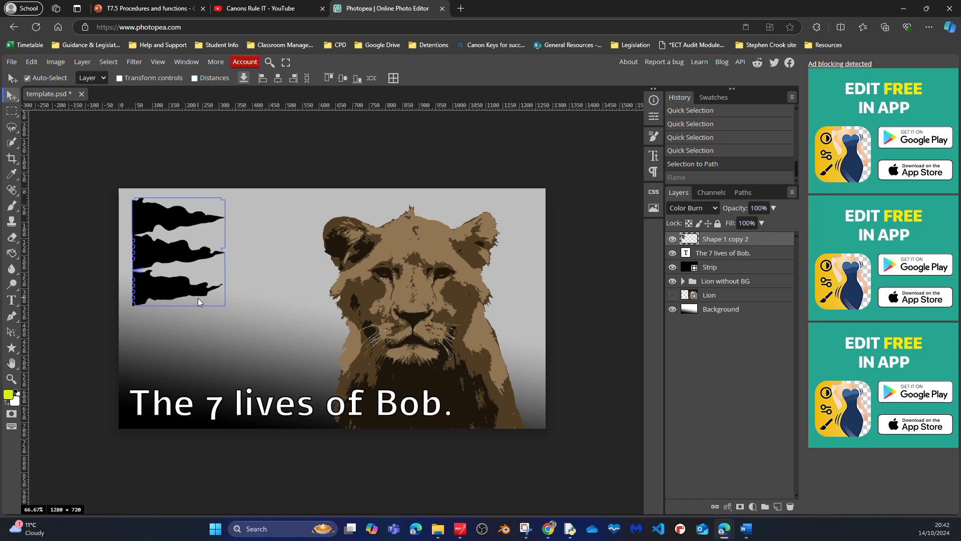
{"action": "left_click", "coordinate": [236, 243]}
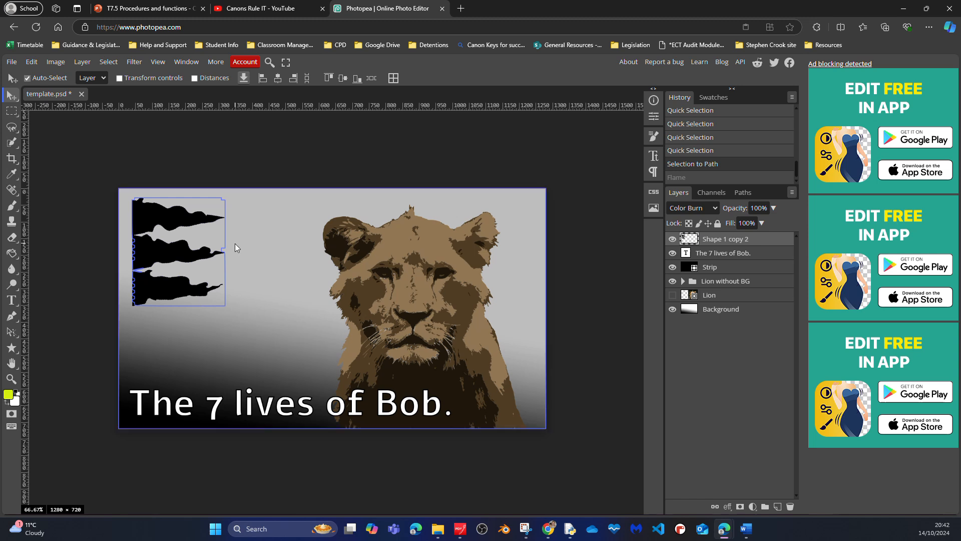
Step: Delete the Work Path, the "Strip" shape path and Path 1 from the document
{"action": "left_click", "coordinate": [740, 193]}
{"action": "left_click", "coordinate": [744, 234]}
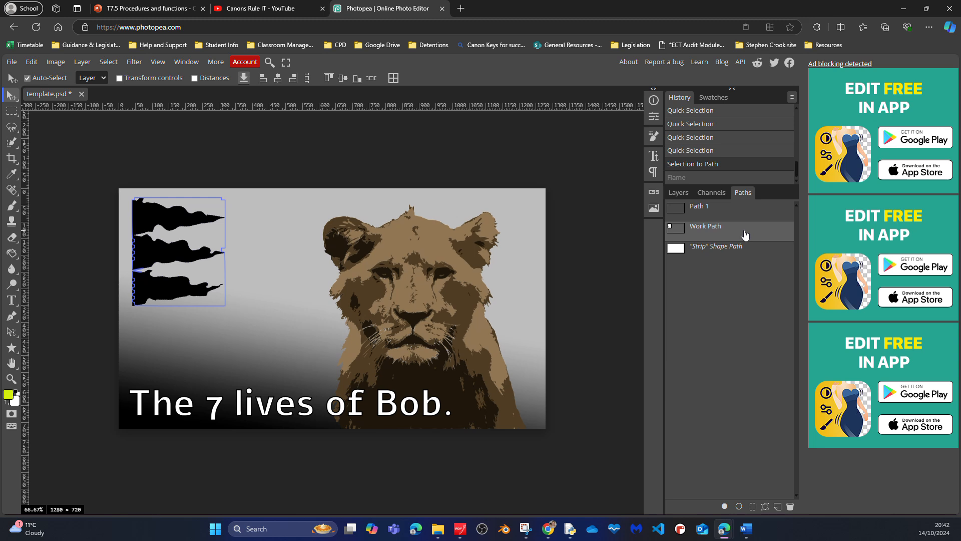
{"action": "left_click", "coordinate": [792, 506]}
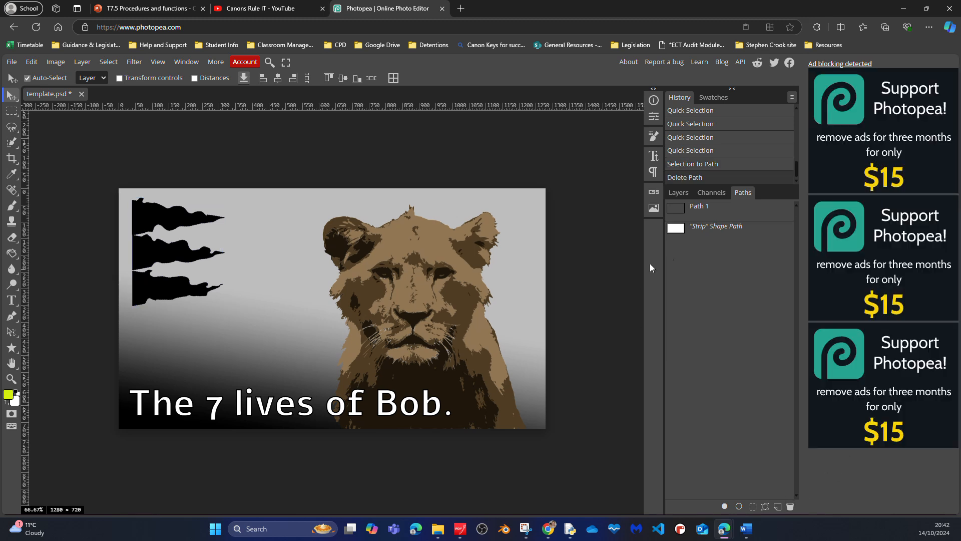
{"action": "left_click", "coordinate": [730, 231]}
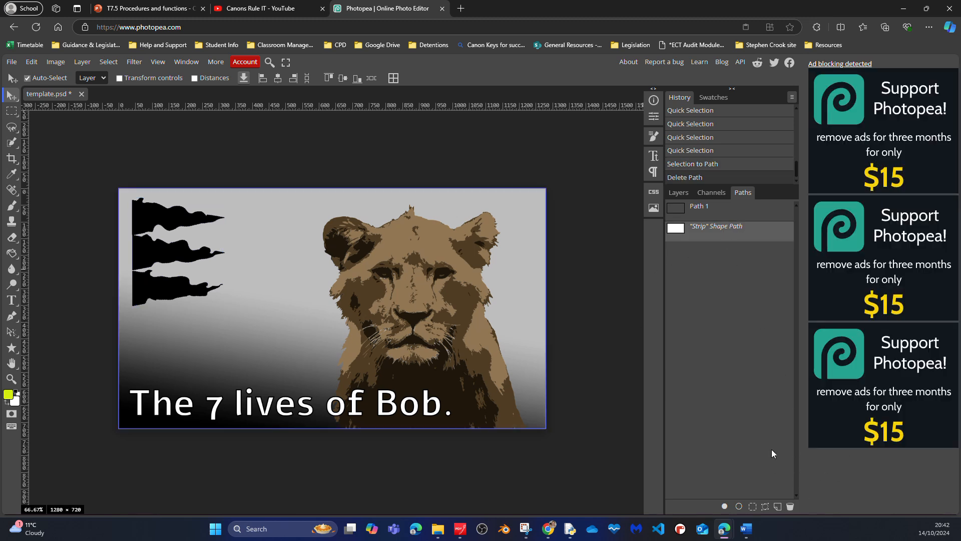
{"action": "left_click", "coordinate": [789, 506]}
{"action": "left_click", "coordinate": [705, 220]}
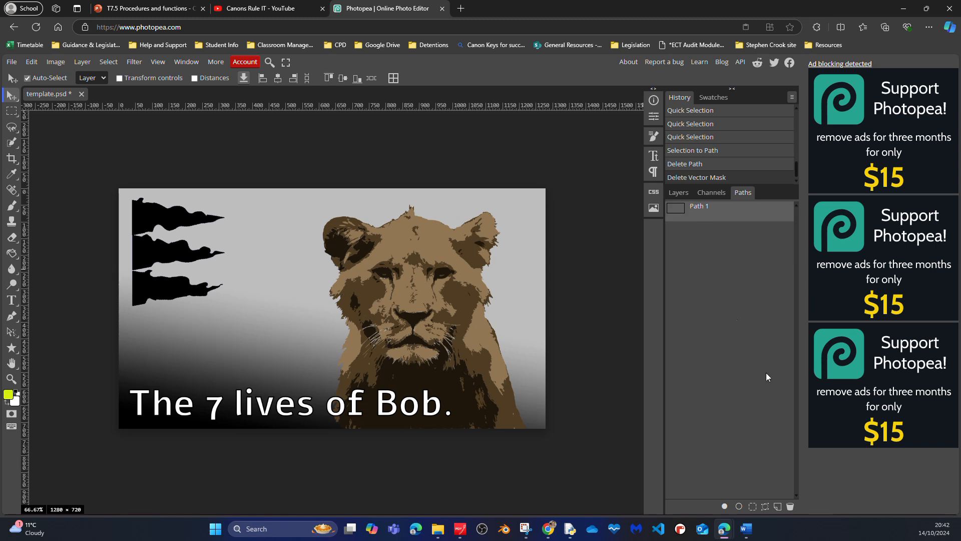
{"action": "left_click", "coordinate": [789, 506]}
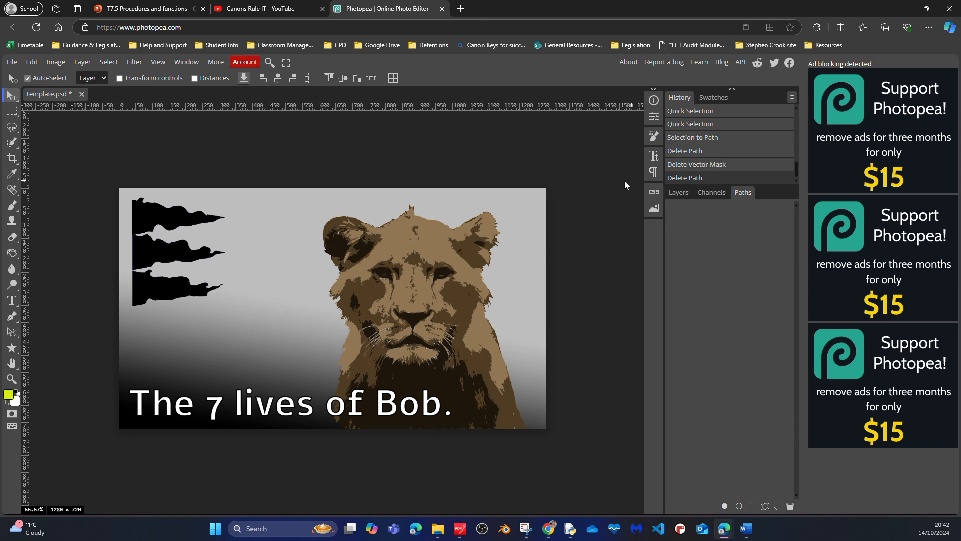
Step: Trace tightly around the three black banner shapes with the Magnetic Lasso and convert the selection into a path
{"action": "left_click", "coordinate": [11, 144]}
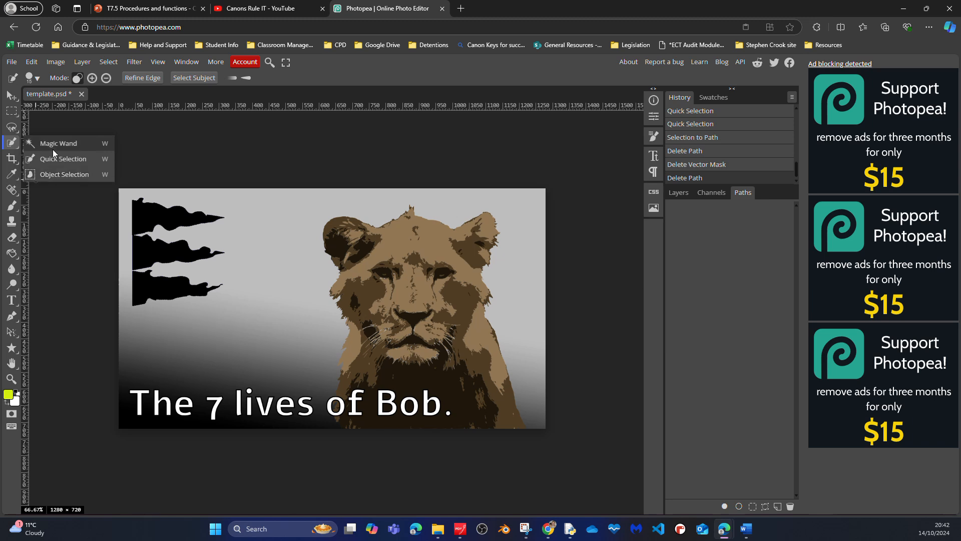
{"action": "left_click", "coordinate": [12, 127]}
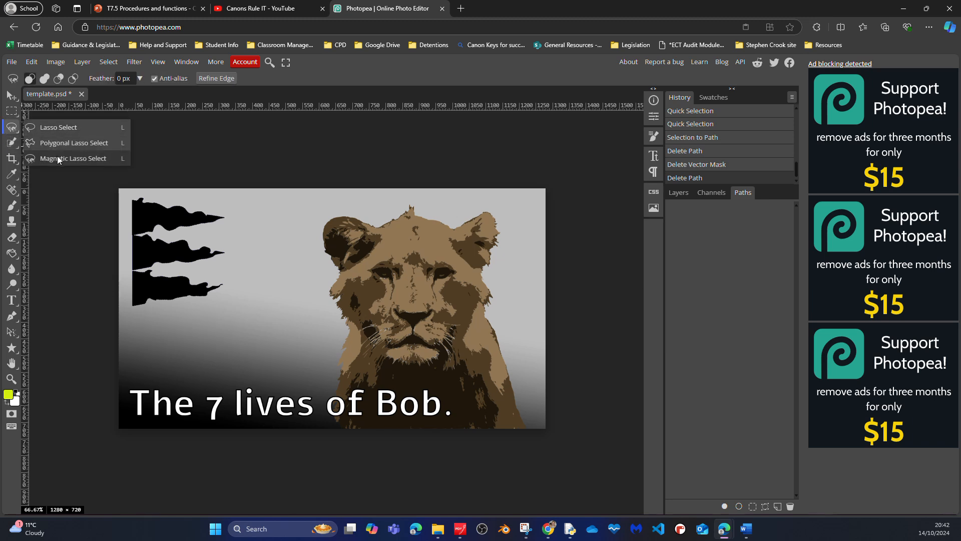
{"action": "mouse_move", "coordinate": [131, 197]}
{"action": "left_mouse_down"}
{"action": "mouse_move", "coordinate": [222, 217]}
{"action": "mouse_move", "coordinate": [205, 228]}
{"action": "mouse_move", "coordinate": [205, 216]}
{"action": "mouse_move", "coordinate": [224, 219]}
{"action": "mouse_move", "coordinate": [132, 235]}
{"action": "mouse_move", "coordinate": [225, 251]}
{"action": "mouse_move", "coordinate": [134, 270]}
{"action": "mouse_move", "coordinate": [222, 283]}
{"action": "mouse_move", "coordinate": [218, 292]}
{"action": "mouse_move", "coordinate": [129, 308]}
{"action": "mouse_move", "coordinate": [131, 200]}
{"action": "left_mouse_up"}
{"action": "left_click", "coordinate": [131, 197]}
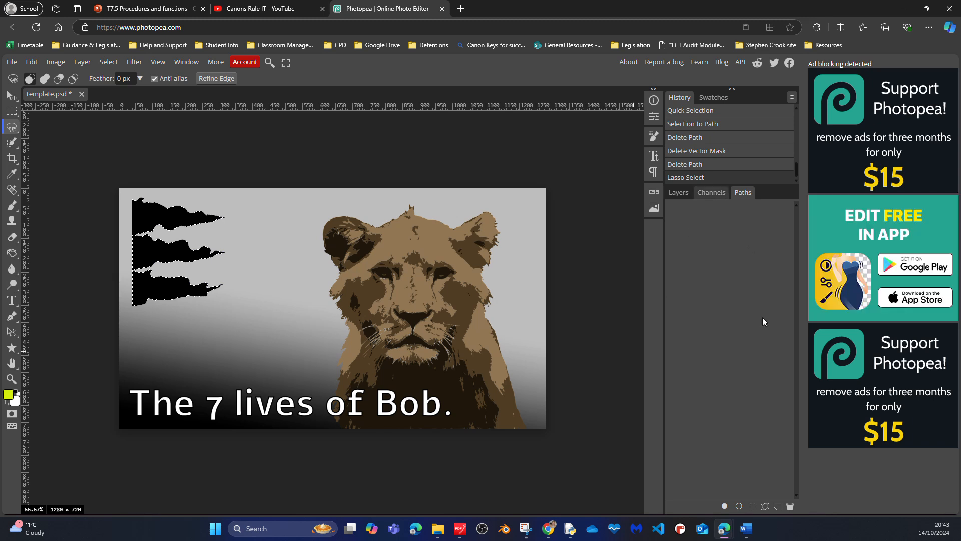
{"action": "left_click", "coordinate": [764, 507]}
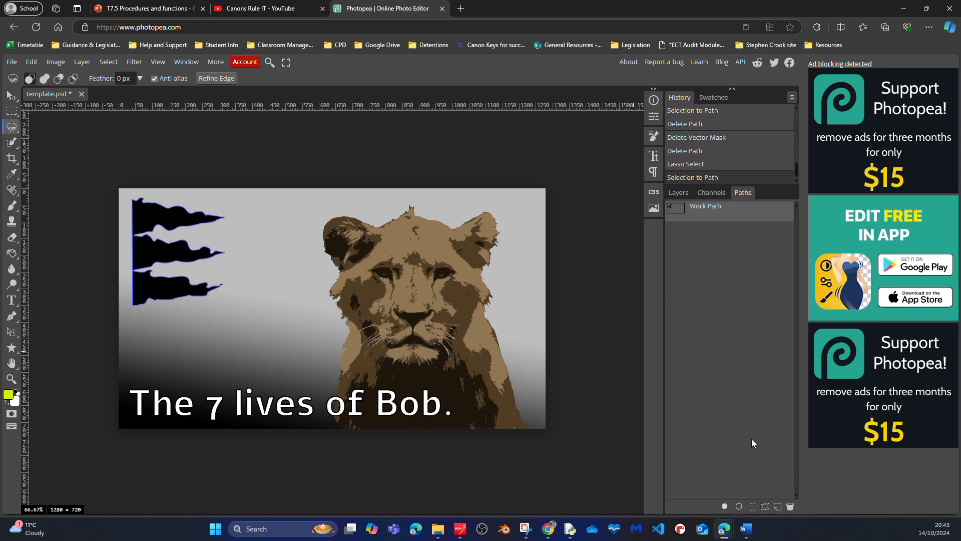
Step: Apply the Flame filter to the Shape 1 copy 2 layer along the traced banner path
{"action": "left_click", "coordinate": [681, 193]}
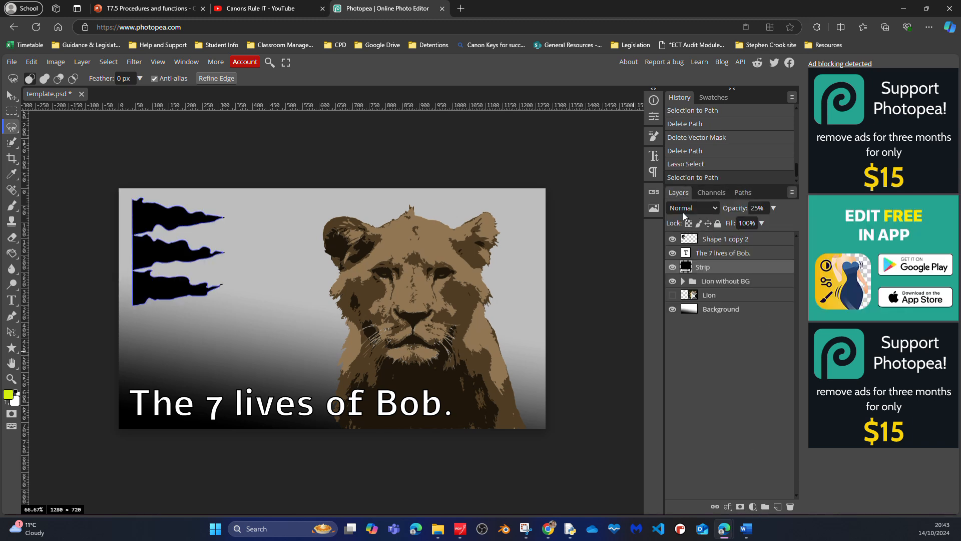
{"action": "left_click", "coordinate": [716, 242]}
{"action": "left_click", "coordinate": [133, 63]}
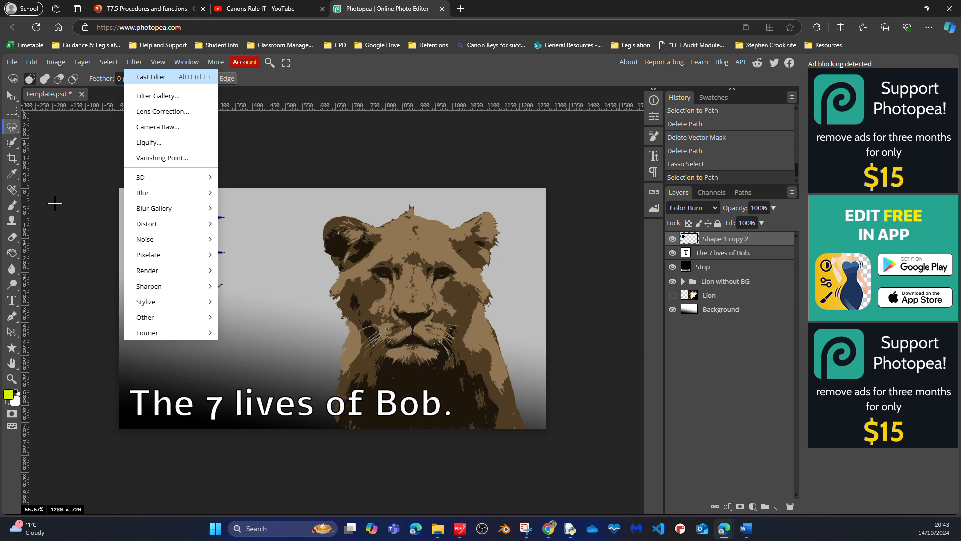
{"action": "key", "text": "alt+ctrl+f"}
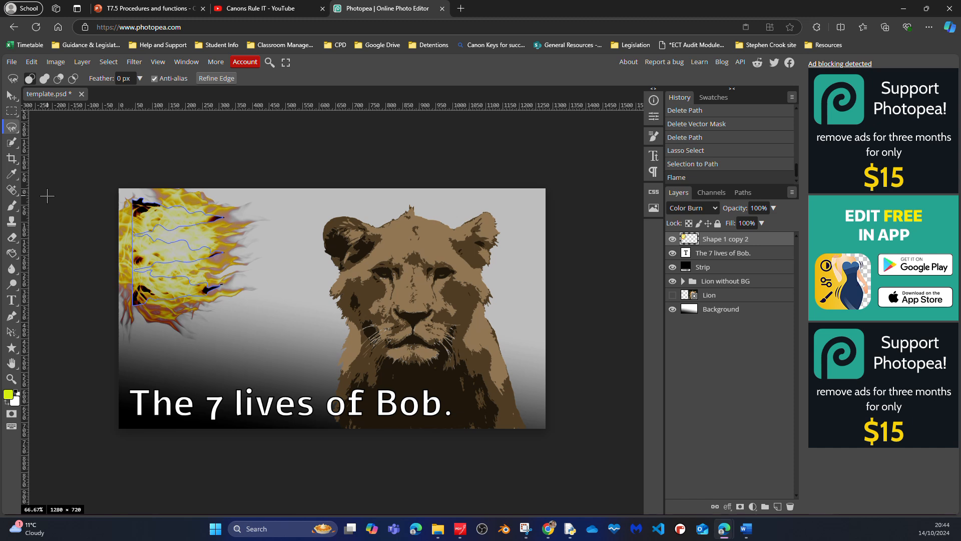
{"action": "key", "text": "v"}
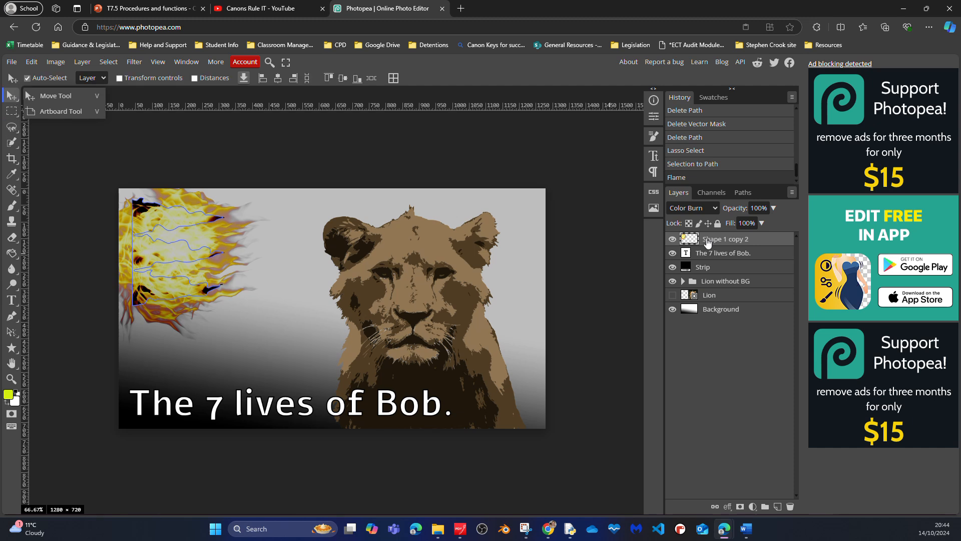
{"action": "left_click", "coordinate": [134, 62]}
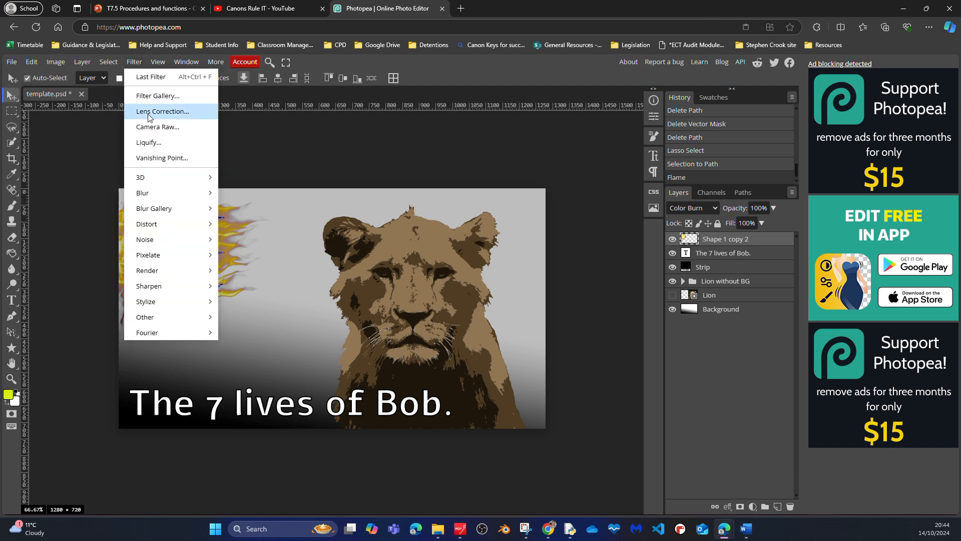
{"action": "left_click", "coordinate": [235, 239]}
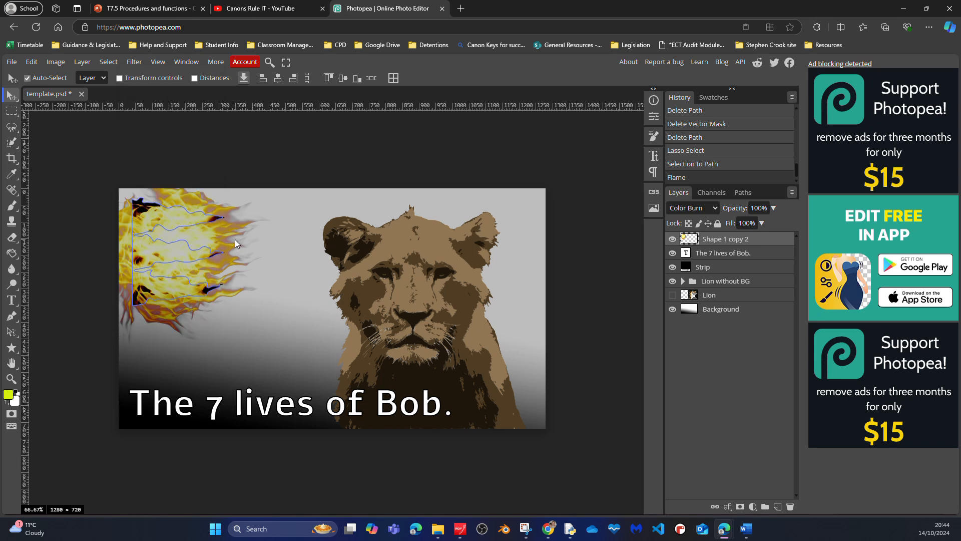
Step: Lower the Shape 1 copy 2 layer's opacity to 93% in its layer style, trying and removing Bevel and Emboss and Stroke
{"action": "double_click", "coordinate": [758, 242]}
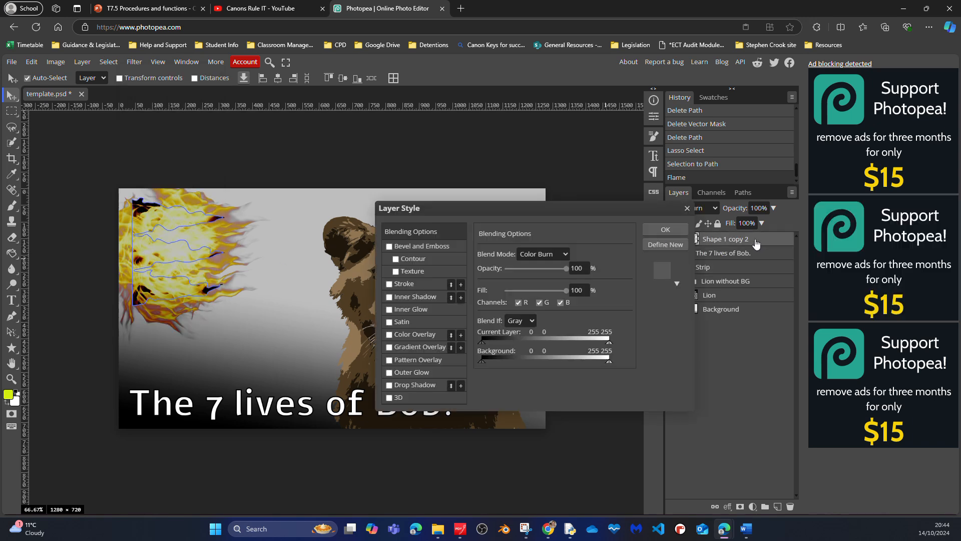
{"action": "left_click", "coordinate": [389, 247]}
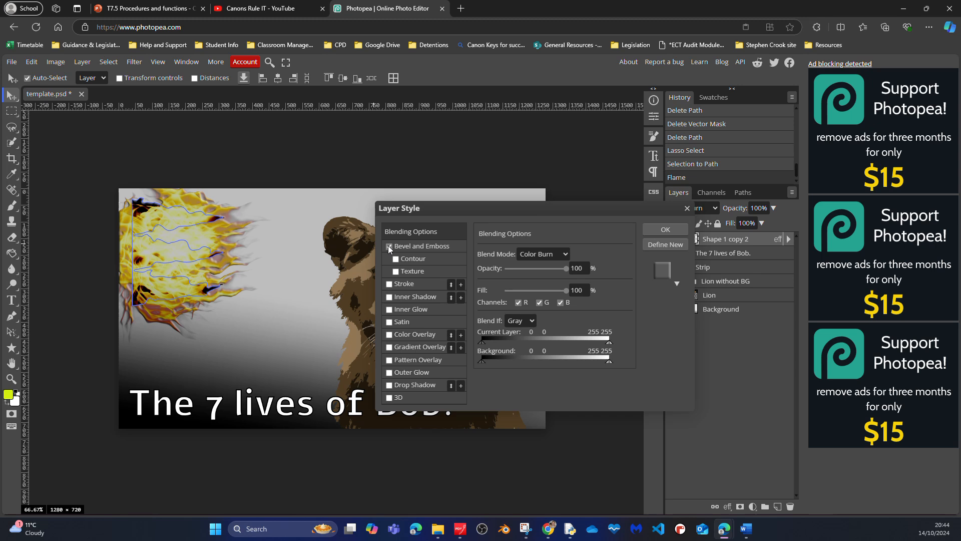
{"action": "left_click", "coordinate": [389, 246]}
{"action": "left_click", "coordinate": [389, 284]}
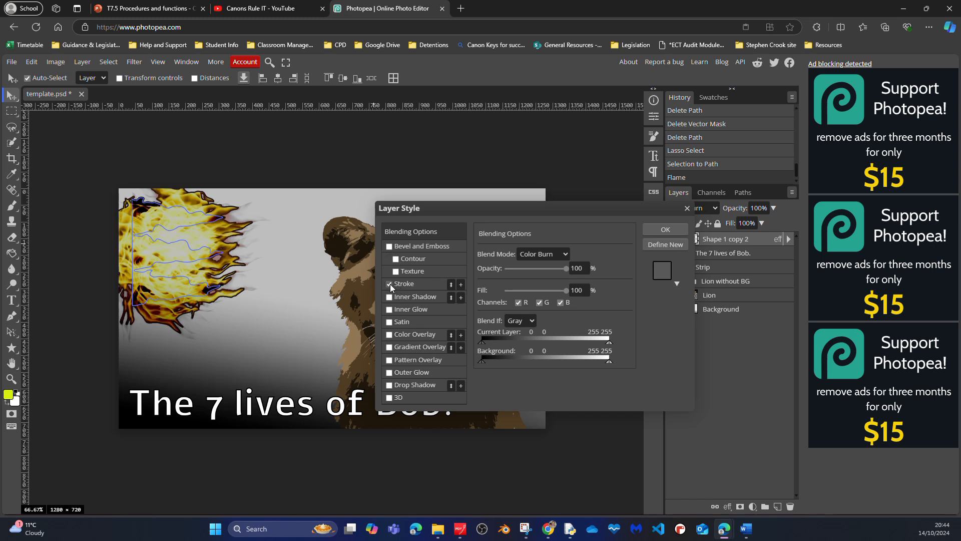
{"action": "mouse_move", "coordinate": [566, 269]}
{"action": "left_mouse_down"}
{"action": "mouse_move", "coordinate": [507, 279]}
{"action": "mouse_move", "coordinate": [563, 276]}
{"action": "mouse_move", "coordinate": [506, 295]}
{"action": "left_mouse_up"}
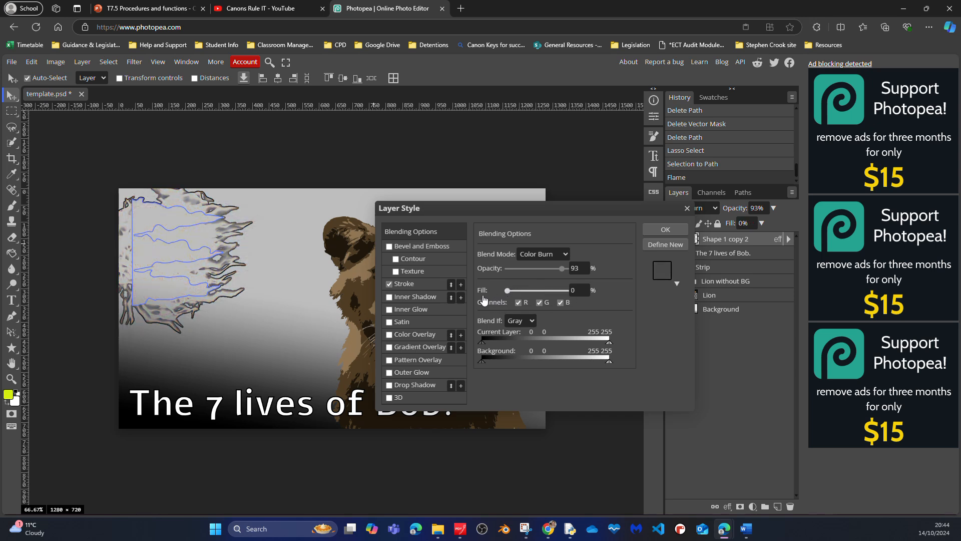
{"action": "left_click_drag", "start_coordinate": [507, 290], "coordinate": [575, 297]}
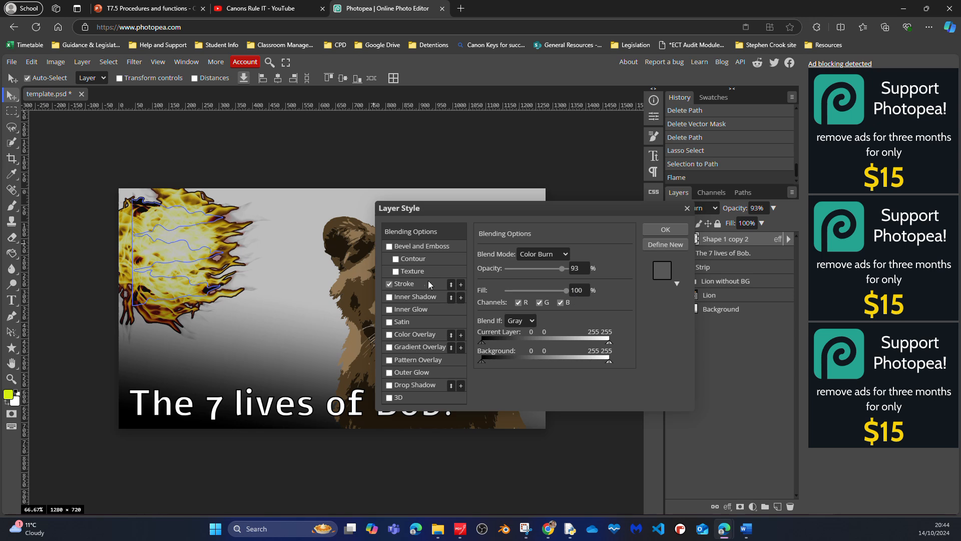
{"action": "left_click", "coordinate": [389, 283]}
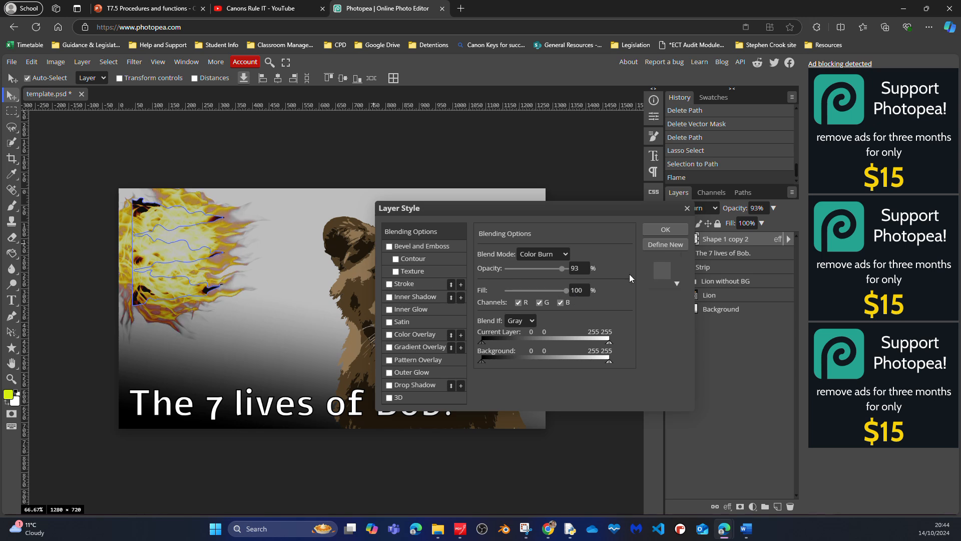
{"action": "left_click", "coordinate": [666, 229]}
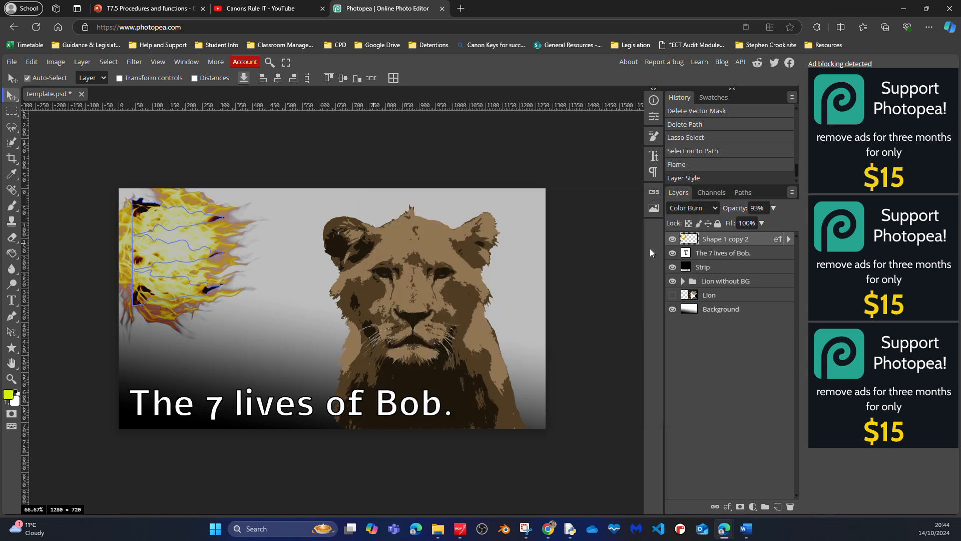
Step: Try the Multiply blend mode on the flame layer and settle on Linear Burn
{"action": "left_click", "coordinate": [714, 208]}
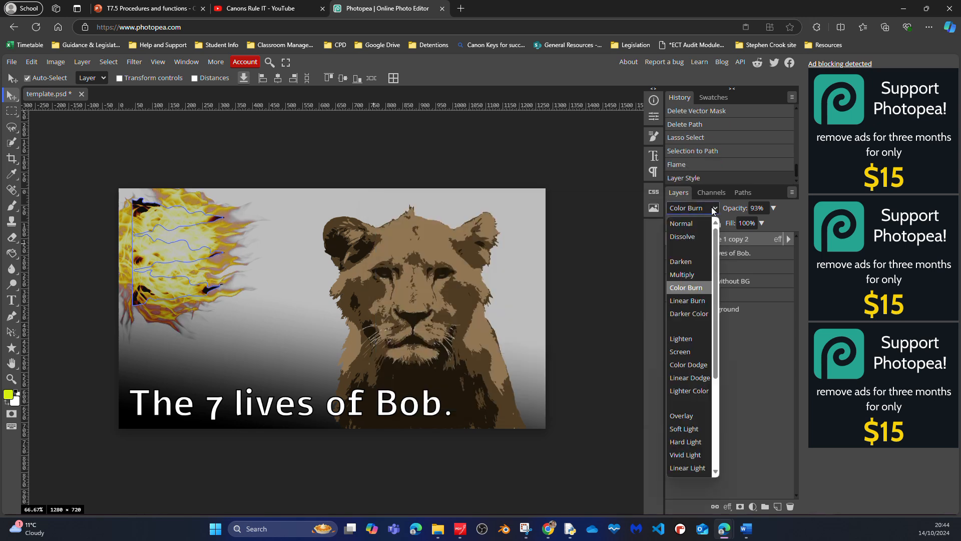
{"action": "left_click", "coordinate": [690, 275]}
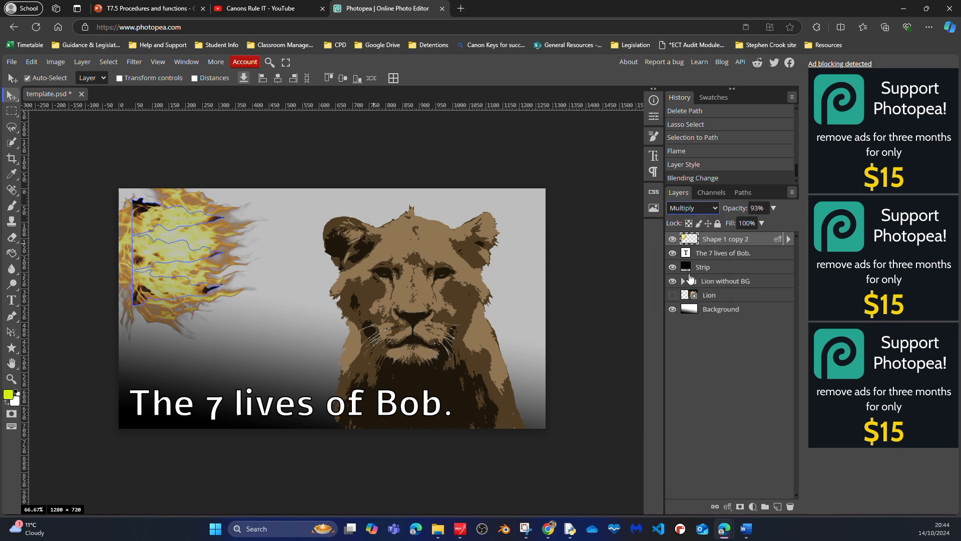
{"action": "left_click", "coordinate": [715, 209]}
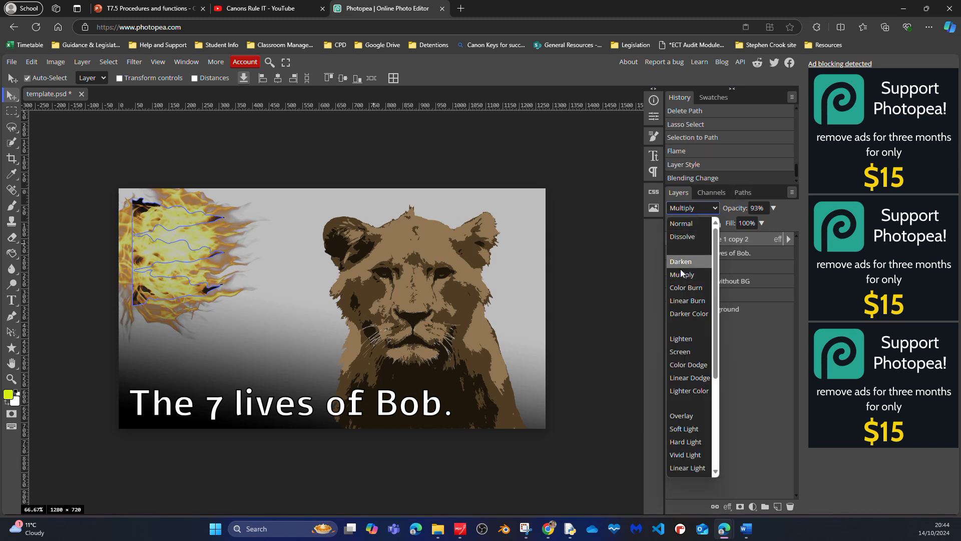
{"action": "left_click", "coordinate": [688, 301]}
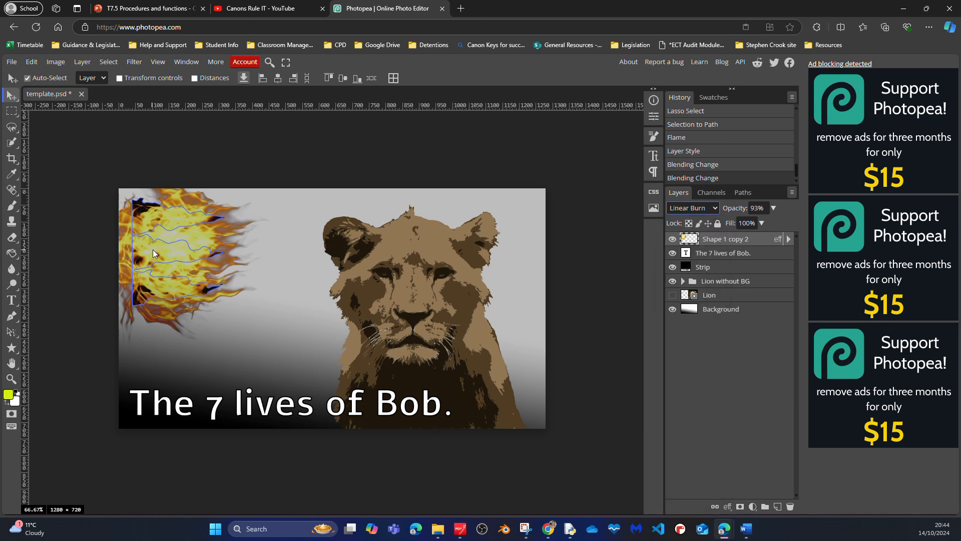
Step: Move the flame into the canvas's upper-left corner and delete the Work Path from the document
{"action": "left_click_drag", "start_coordinate": [158, 247], "coordinate": [240, 312]}
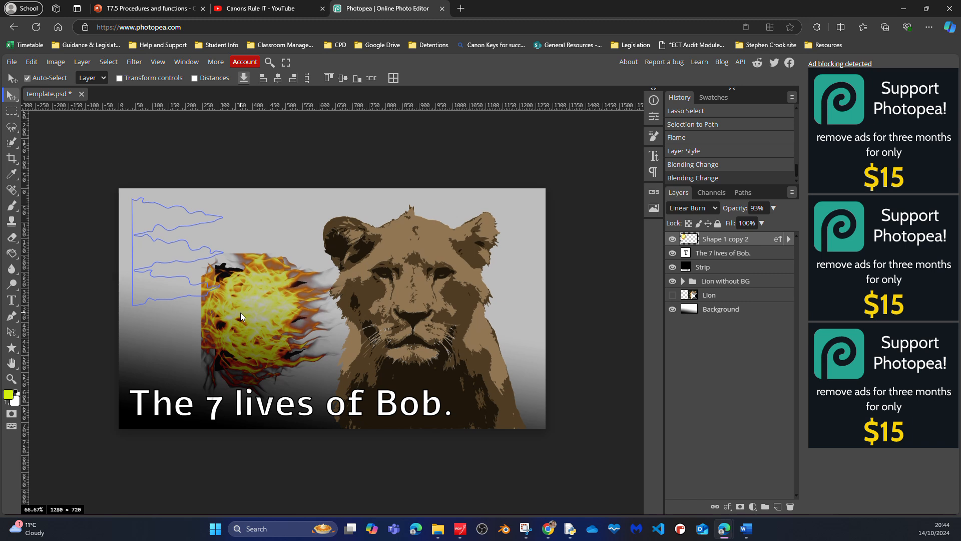
{"action": "left_click_drag", "start_coordinate": [241, 312], "coordinate": [129, 227]}
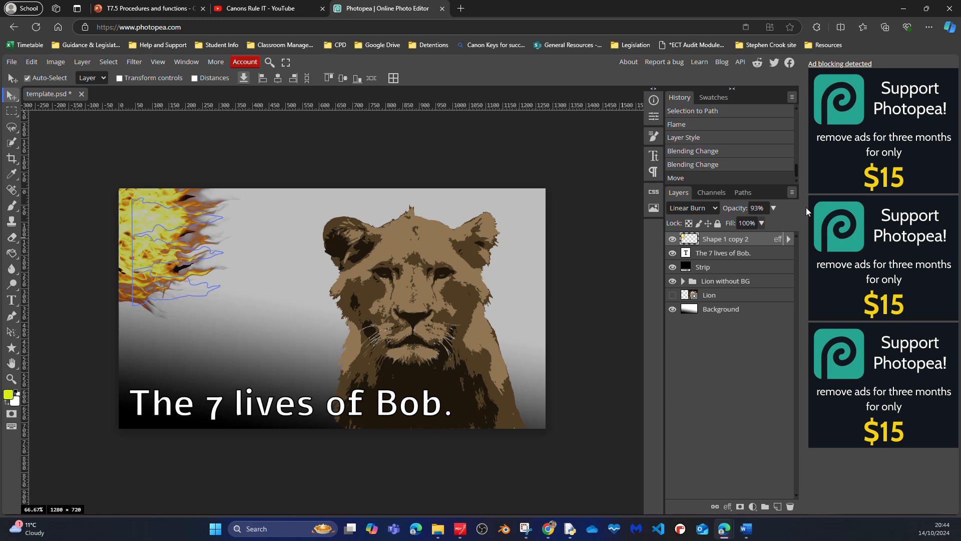
{"action": "left_click", "coordinate": [744, 192]}
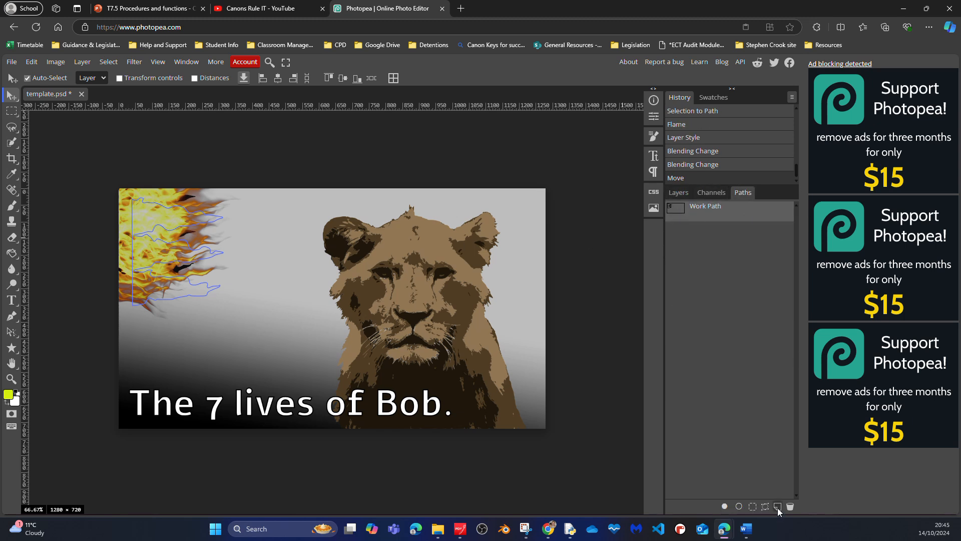
{"action": "left_click", "coordinate": [791, 507]}
{"action": "mouse_move", "coordinate": [170, 235]}
{"action": "left_mouse_down"}
{"action": "mouse_move", "coordinate": [256, 297]}
{"action": "mouse_move", "coordinate": [170, 223]}
{"action": "mouse_move", "coordinate": [169, 235]}
{"action": "left_mouse_up"}
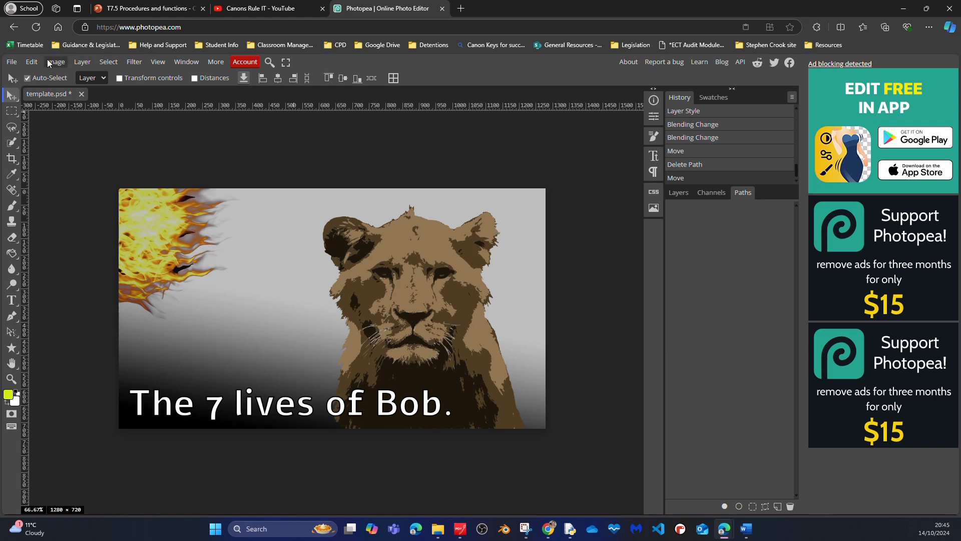
Step: Open the kitten image, copy it into template.psd and place it in the canvas's lower-left corner
{"action": "left_click", "coordinate": [11, 61]}
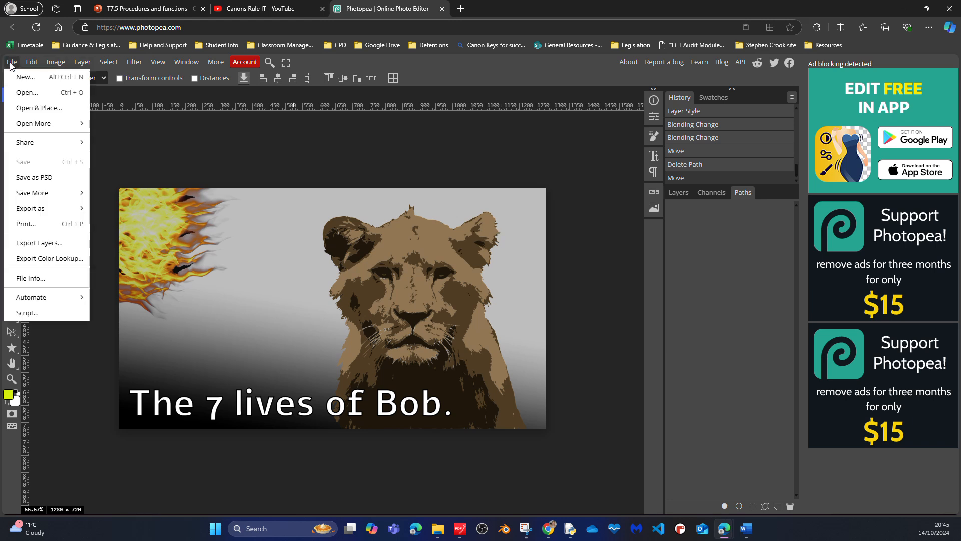
{"action": "left_click", "coordinate": [24, 93]}
{"action": "left_click", "coordinate": [171, 92]}
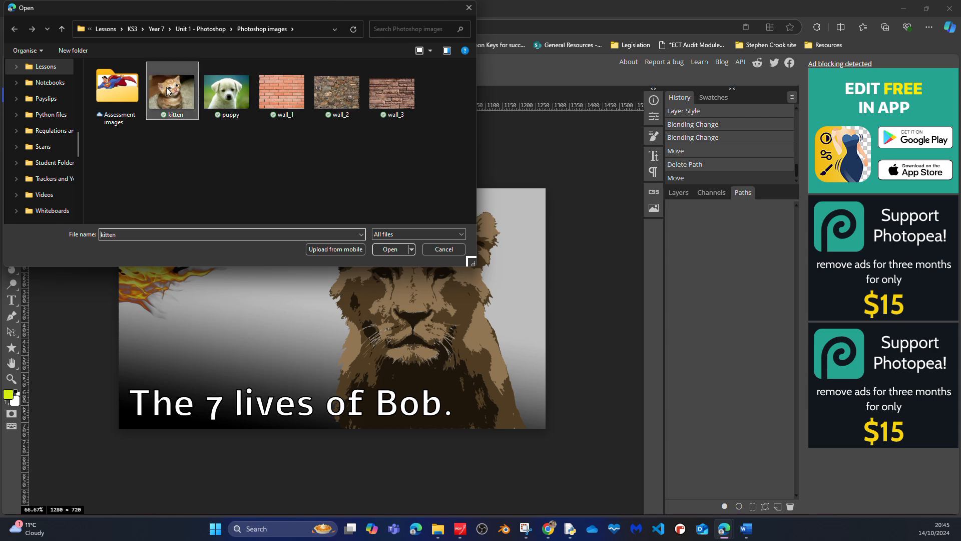
{"action": "left_click", "coordinate": [389, 249]}
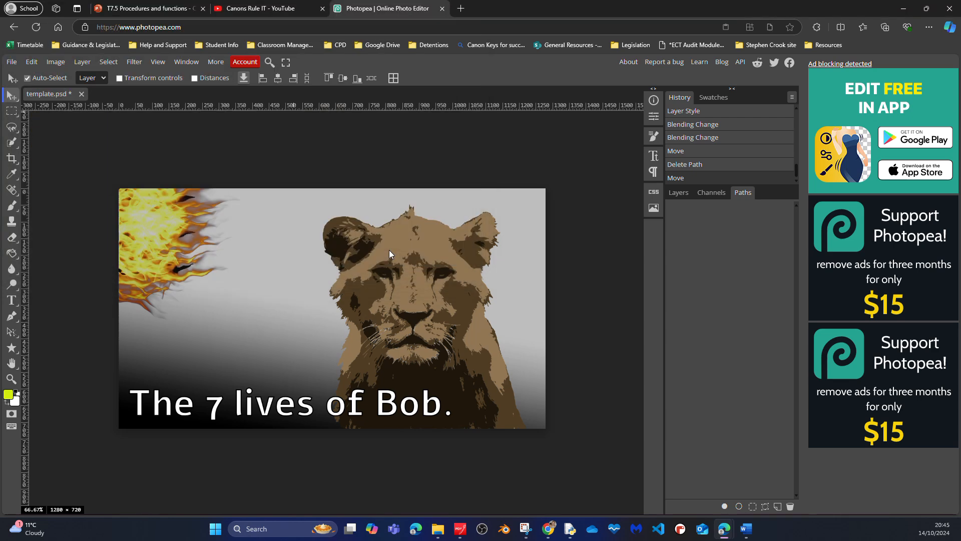
{"action": "left_click_drag", "start_coordinate": [330, 292], "coordinate": [240, 265]}
{"action": "left_click_drag", "start_coordinate": [262, 306], "coordinate": [199, 351]}
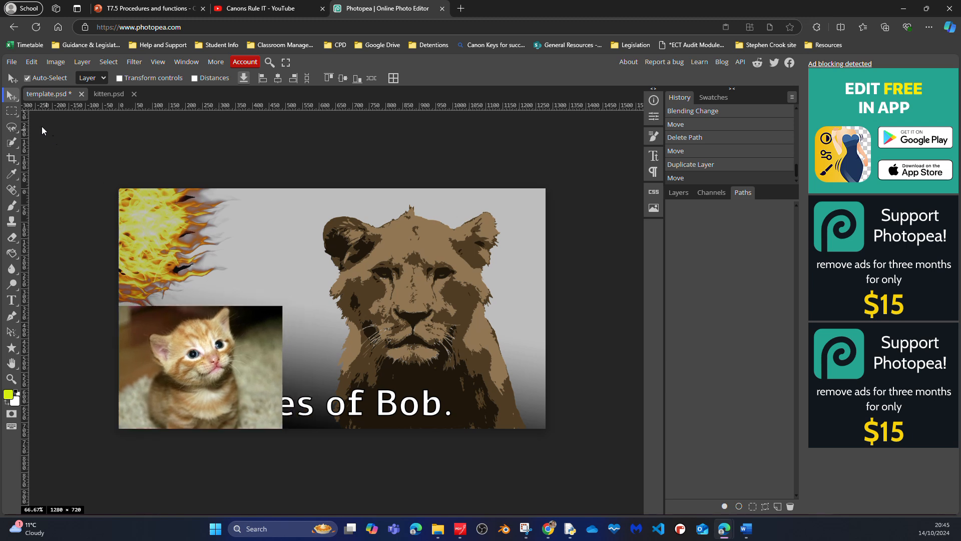
Step: Select the kitten's head and body with the Quick Selection tool
{"action": "left_click", "coordinate": [12, 144]}
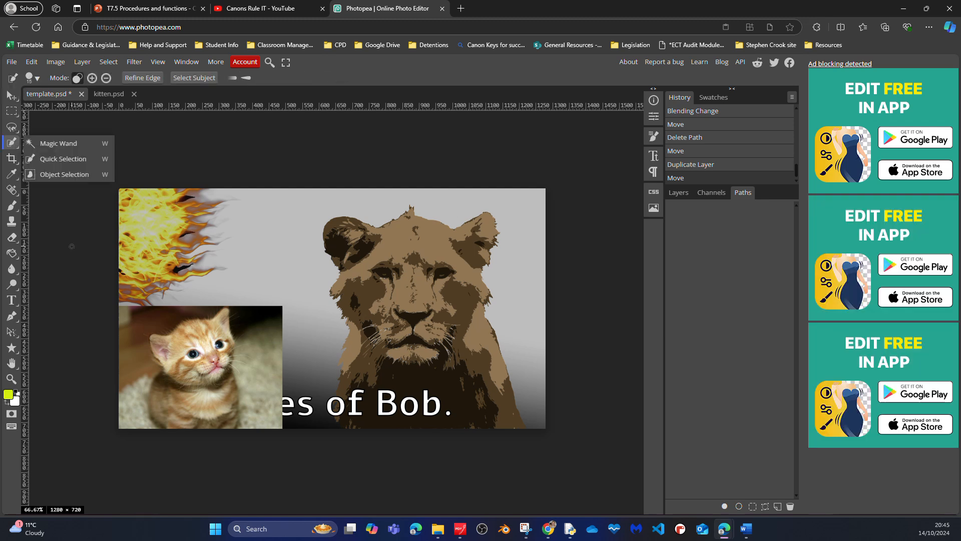
{"action": "left_click_drag", "start_coordinate": [173, 341], "coordinate": [215, 338]}
{"action": "left_click", "coordinate": [220, 368]}
{"action": "left_click", "coordinate": [218, 389]}
{"action": "left_click", "coordinate": [228, 399]}
{"action": "left_click", "coordinate": [228, 394]}
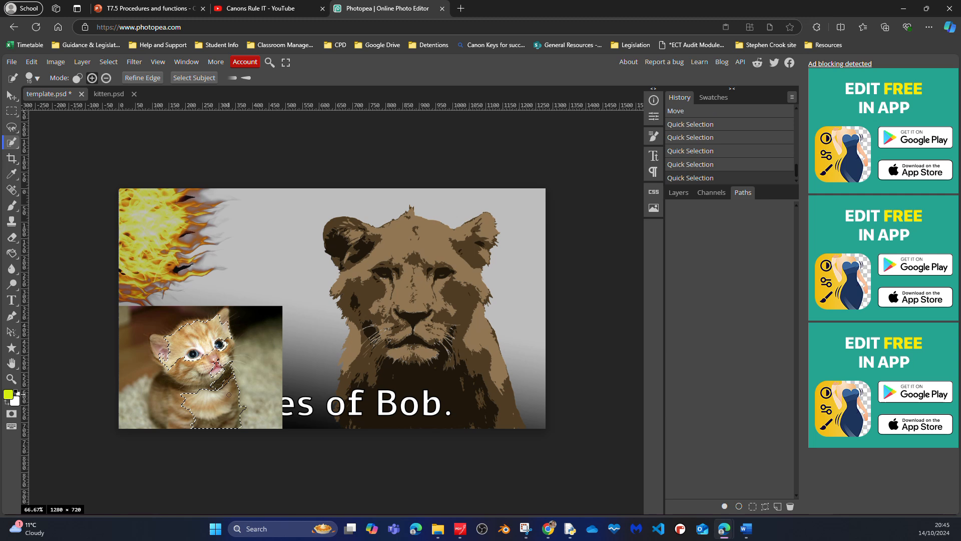
{"action": "left_click_drag", "start_coordinate": [195, 389], "coordinate": [164, 384]}
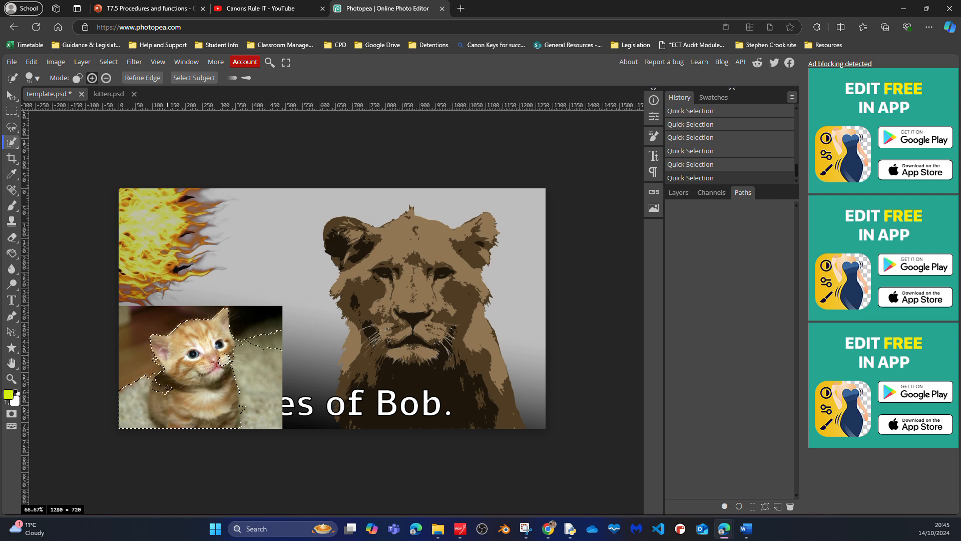
{"action": "left_click", "coordinate": [225, 361]}
{"action": "left_click_drag", "start_coordinate": [225, 370], "coordinate": [229, 355]}
Step: Subtract the carpet areas on both sides of the kitten from the selection
{"action": "left_click", "coordinate": [106, 77]}
{"action": "mouse_move", "coordinate": [255, 338]}
{"action": "left_mouse_down"}
{"action": "mouse_move", "coordinate": [260, 326]}
{"action": "mouse_move", "coordinate": [275, 415]}
{"action": "left_mouse_up"}
{"action": "left_click_drag", "start_coordinate": [130, 377], "coordinate": [124, 389]}
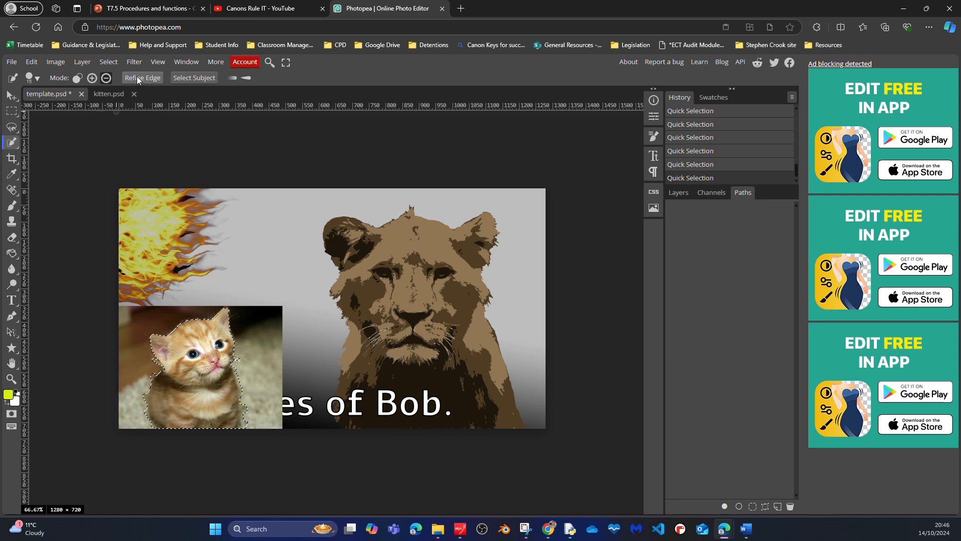
Step: Smooth the kitten selection by 2 px, previewing larger values first
{"action": "left_click", "coordinate": [109, 62]}
{"action": "mouse_move", "coordinate": [137, 209]}
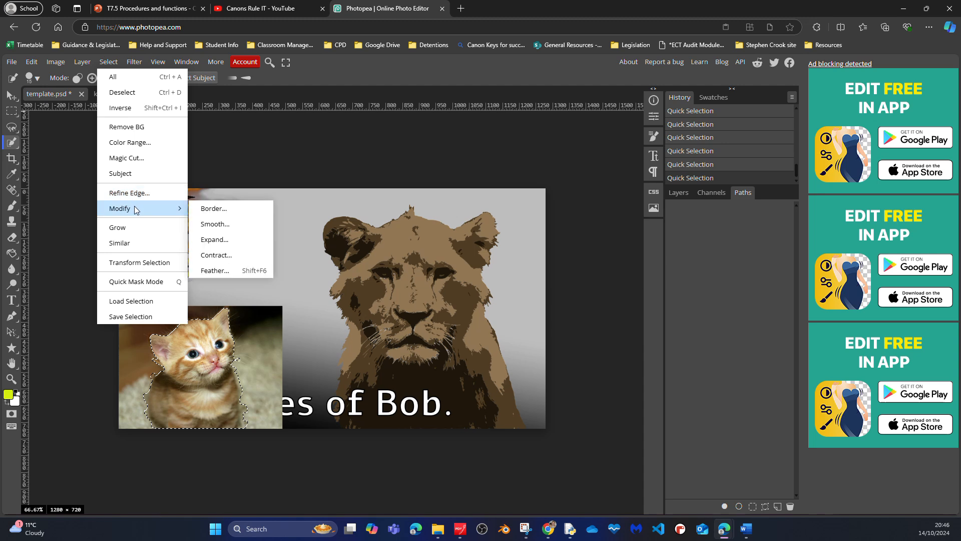
{"action": "left_click", "coordinate": [221, 224]}
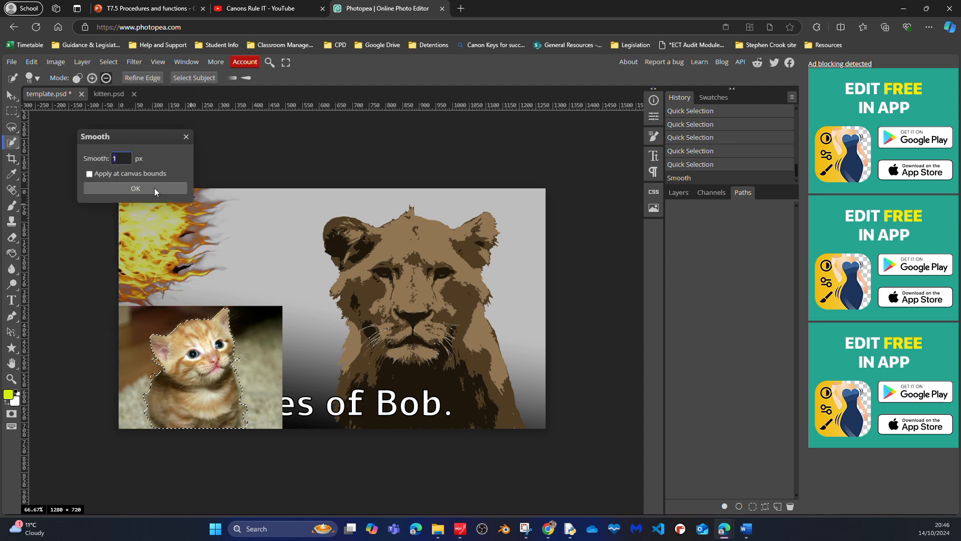
{"action": "type", "text": "4"}
{"action": "scroll", "coordinate": [125, 159], "scroll_direction": "up", "scroll_amount": 6}
{"action": "scroll", "coordinate": [125, 158], "scroll_direction": "up", "scroll_amount": 10}
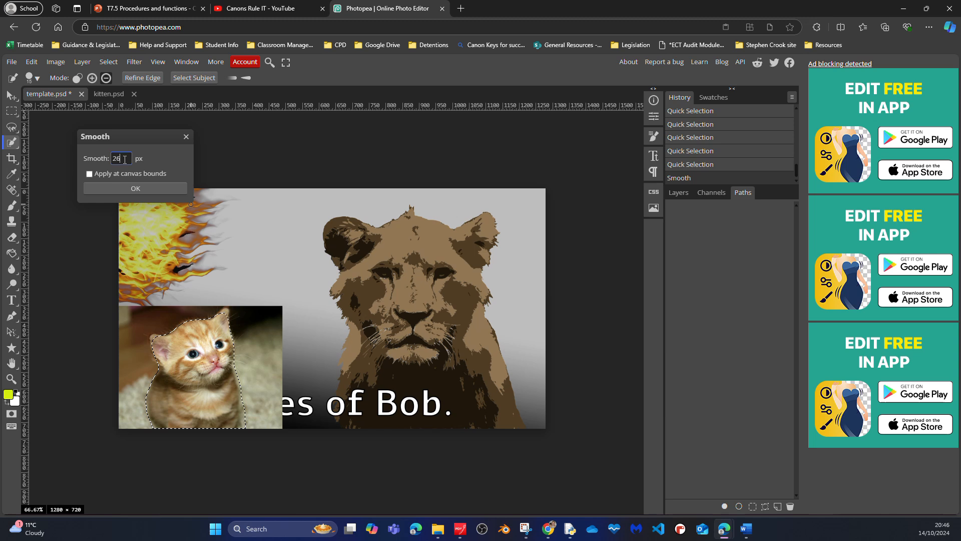
{"action": "scroll", "coordinate": [124, 160], "scroll_direction": "down", "scroll_amount": 15}
{"action": "scroll", "coordinate": [124, 161], "scroll_direction": "down", "scroll_amount": 3}
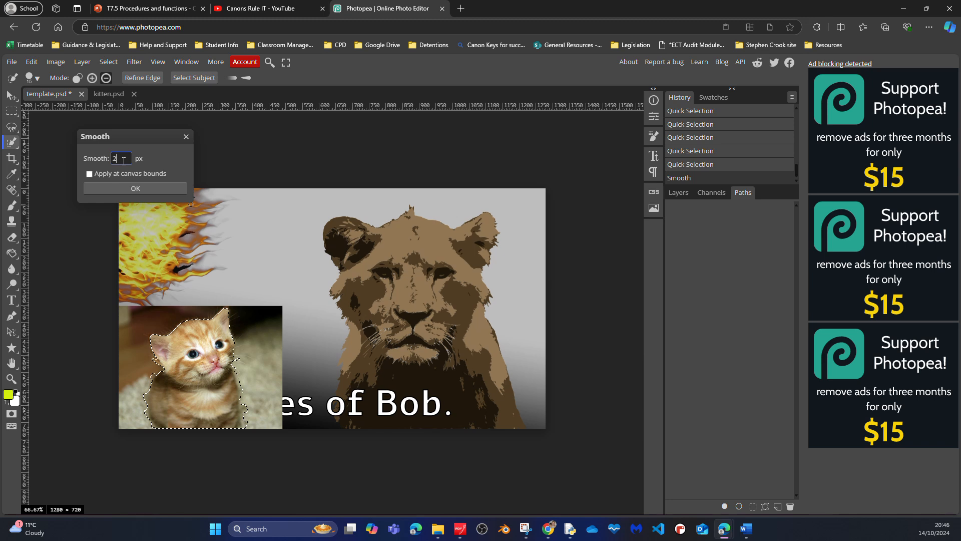
{"action": "left_click", "coordinate": [132, 189]}
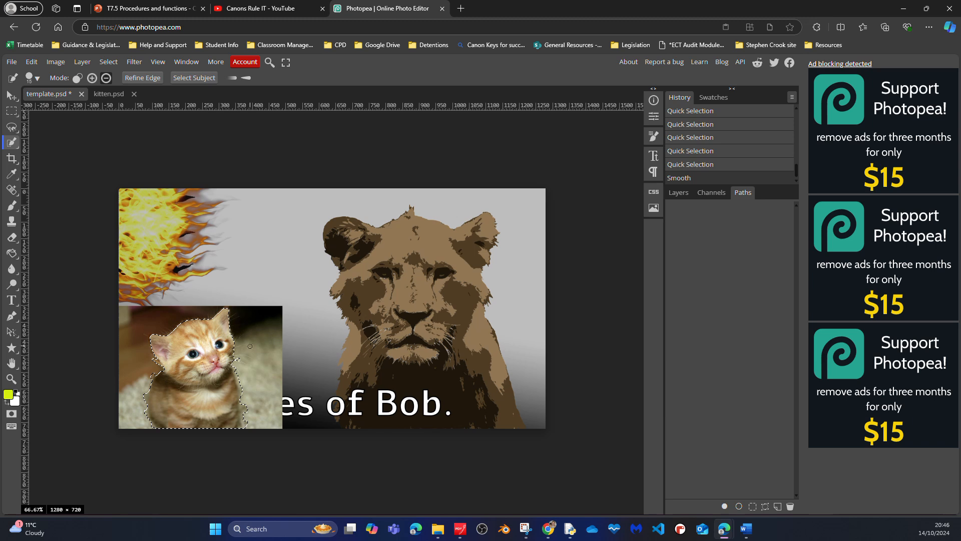
Step: Tighten the selection along both sides of the kitten's body by subtracting leftover carpet and adding back missing fur
{"action": "left_click", "coordinate": [240, 360]}
{"action": "left_click_drag", "start_coordinate": [242, 373], "coordinate": [245, 417]}
{"action": "left_click", "coordinate": [246, 409]}
{"action": "left_click", "coordinate": [244, 425]}
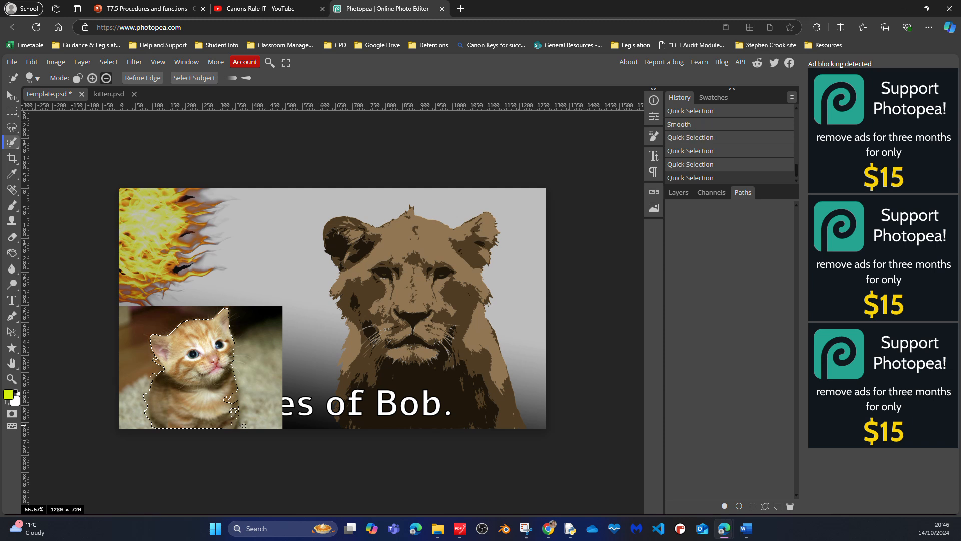
{"action": "left_click_drag", "start_coordinate": [151, 373], "coordinate": [148, 384]}
{"action": "left_click", "coordinate": [143, 396]}
{"action": "left_click_drag", "start_coordinate": [228, 387], "coordinate": [233, 397]}
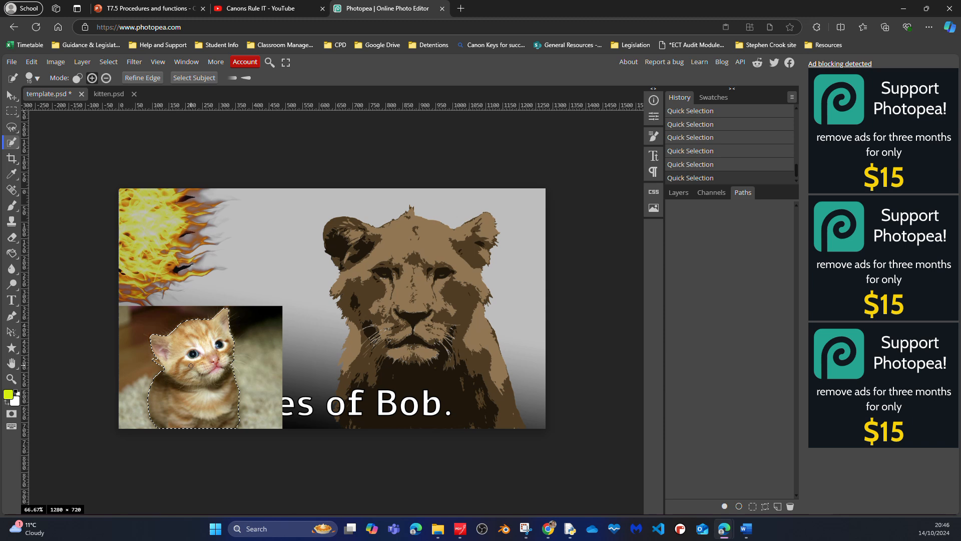
Step: Paste the selected kitten as its own layer and hide the kitten photo's Background layer beneath it
{"action": "key", "text": "ctrl+v"}
{"action": "left_click", "coordinate": [679, 192]}
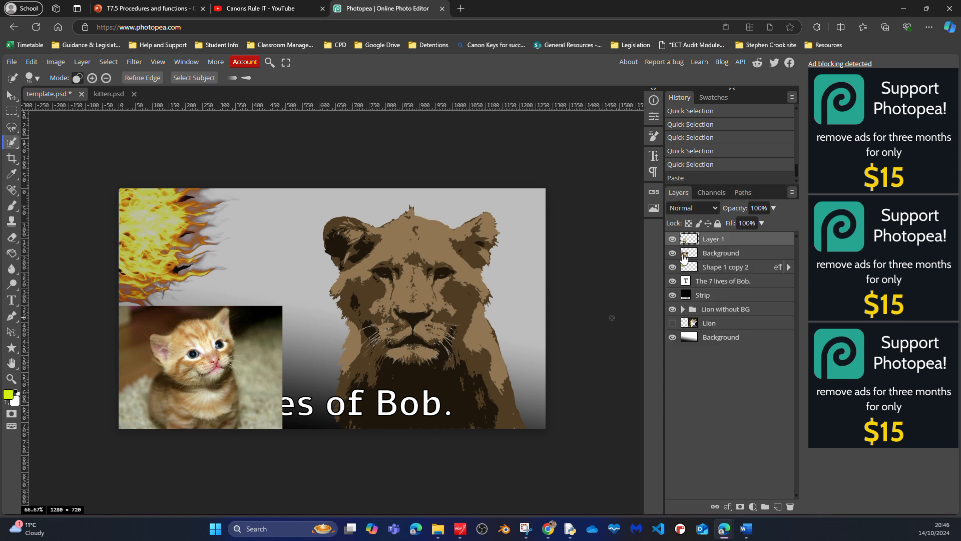
{"action": "left_click", "coordinate": [672, 253]}
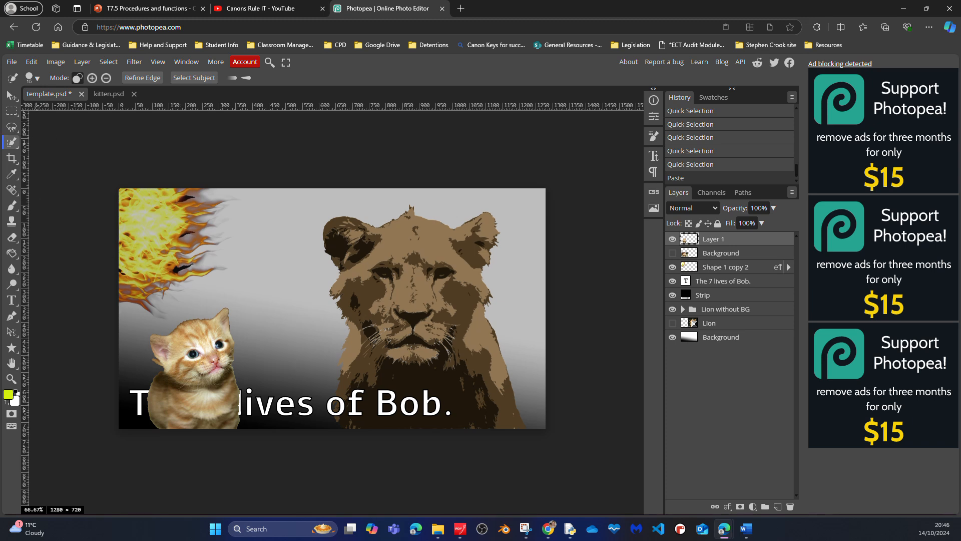
Step: Place the title text layer above the kitten layer and move the kitten against the left side of the lion
{"action": "left_click", "coordinate": [11, 94]}
{"action": "left_click_drag", "start_coordinate": [178, 363], "coordinate": [157, 363]}
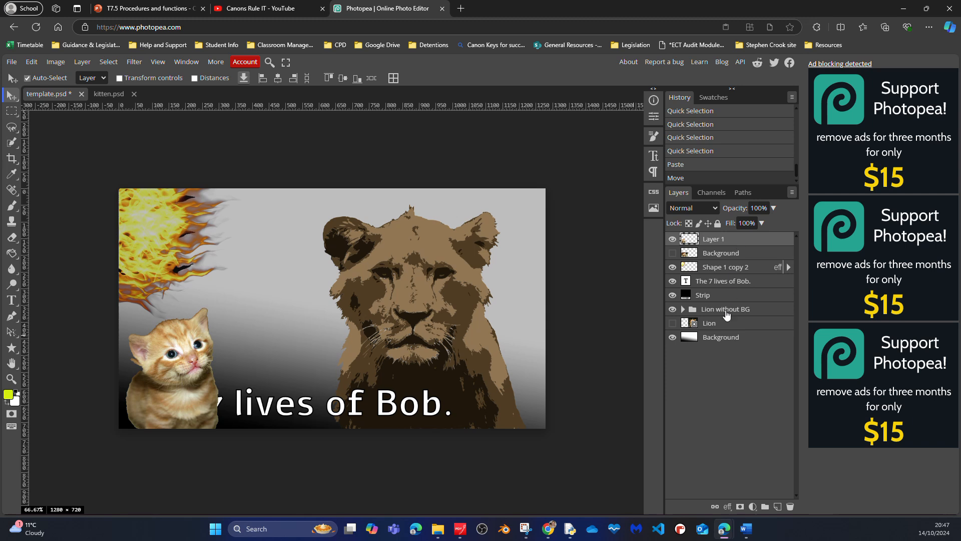
{"action": "left_click_drag", "start_coordinate": [740, 288], "coordinate": [732, 238]}
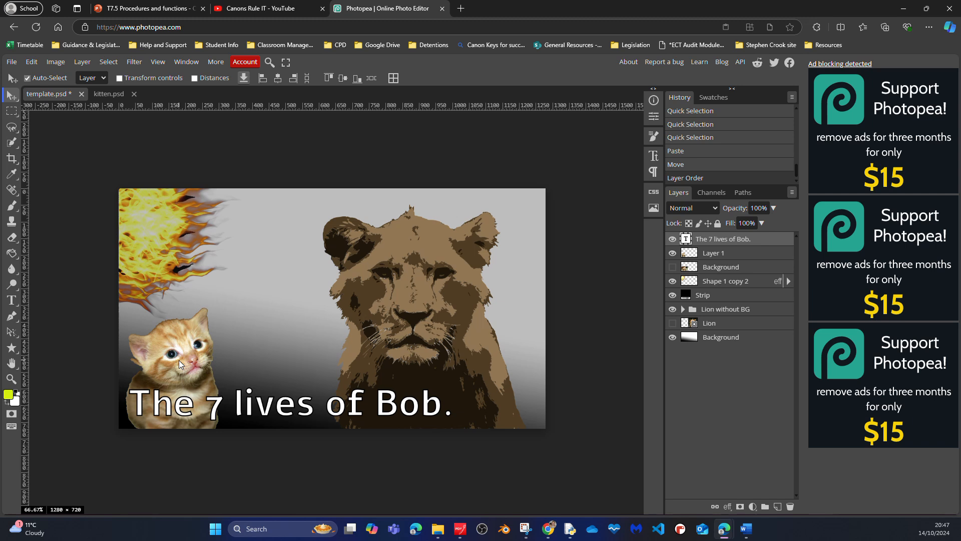
{"action": "left_click_drag", "start_coordinate": [179, 360], "coordinate": [328, 361]}
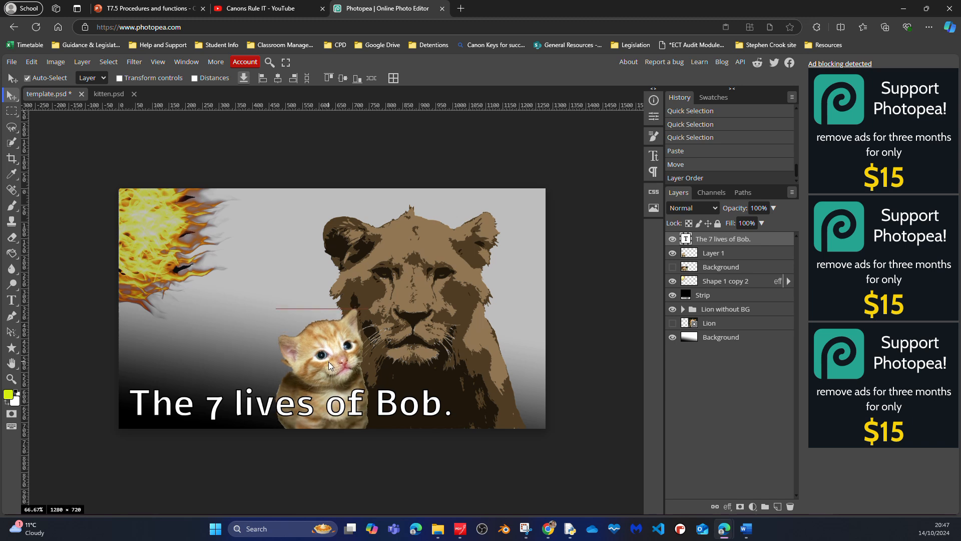
{"action": "left_click_drag", "start_coordinate": [329, 361], "coordinate": [328, 362]}
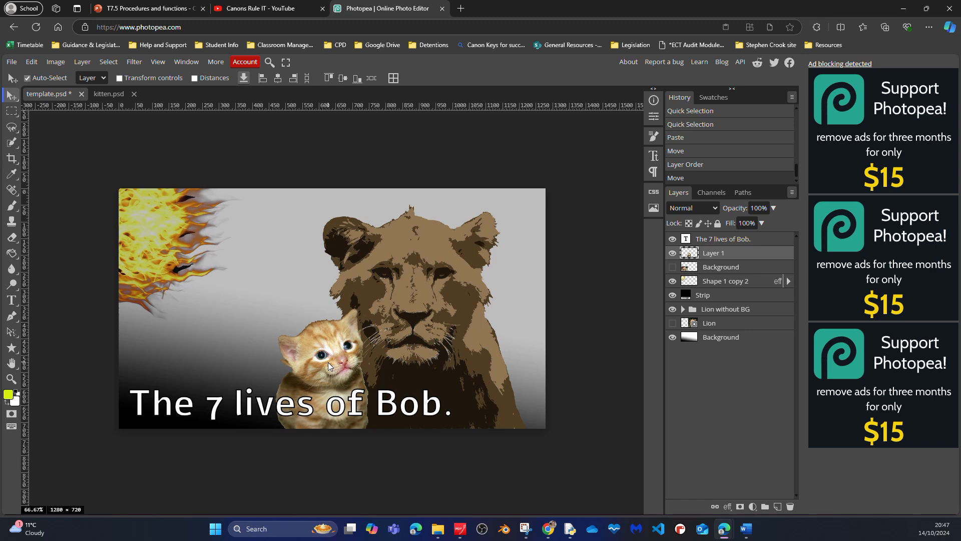
Step: Duplicate the kitten layer and move the copy to the right side of the lion
{"action": "right_click", "coordinate": [757, 254]}
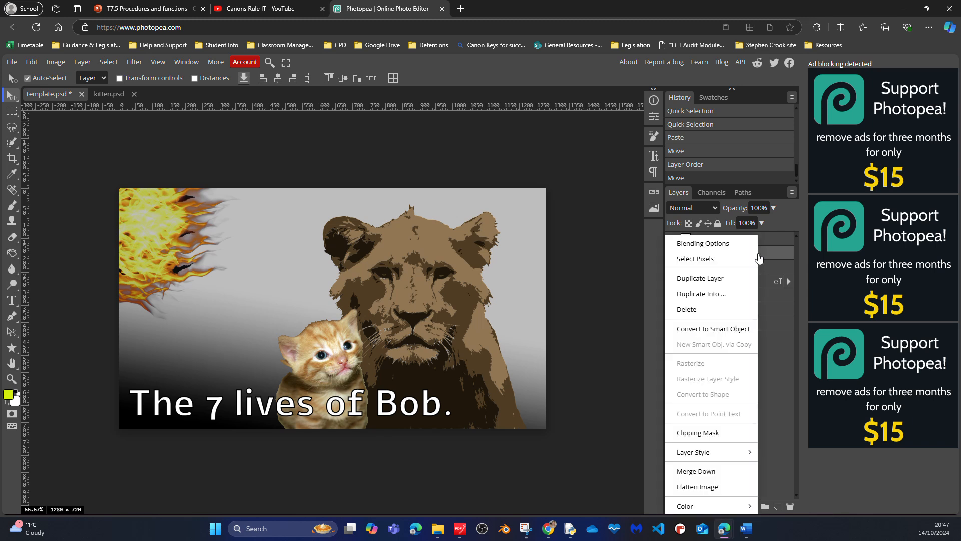
{"action": "left_click", "coordinate": [710, 283]}
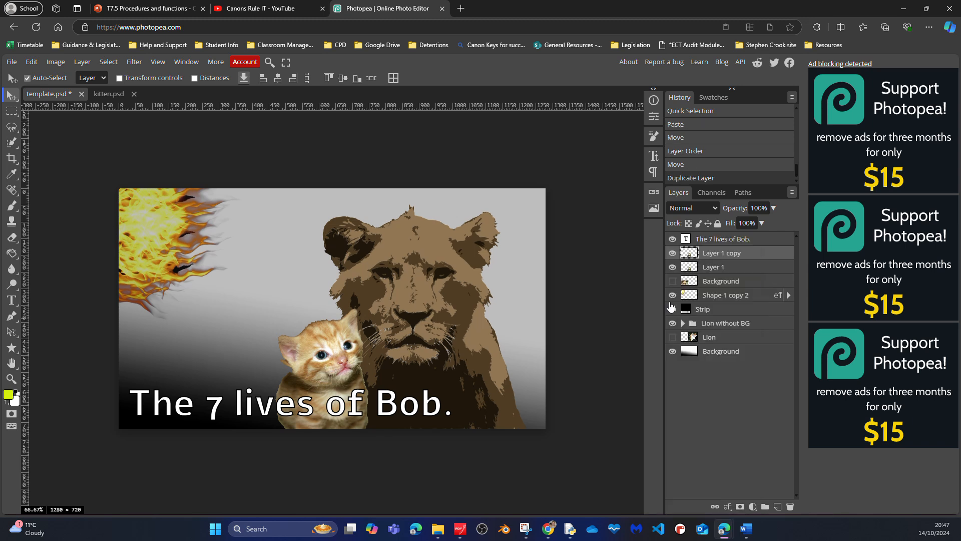
{"action": "left_click_drag", "start_coordinate": [316, 346], "coordinate": [491, 344]}
Step: Flip the kitten copy horizontally so it faces the first kitten, and nudge it slightly outward
{"action": "left_click", "coordinate": [51, 62]}
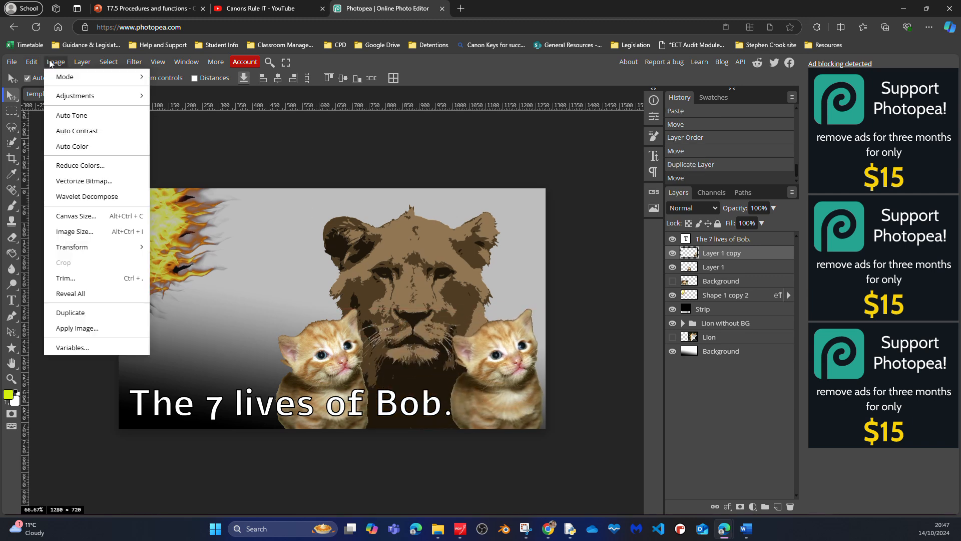
{"action": "mouse_move", "coordinate": [74, 248]}
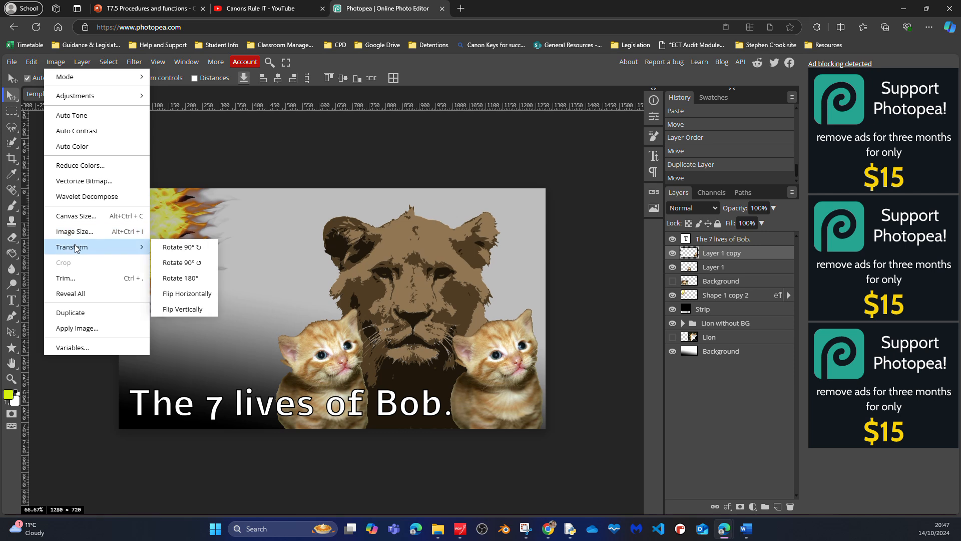
{"action": "mouse_move", "coordinate": [32, 62]}
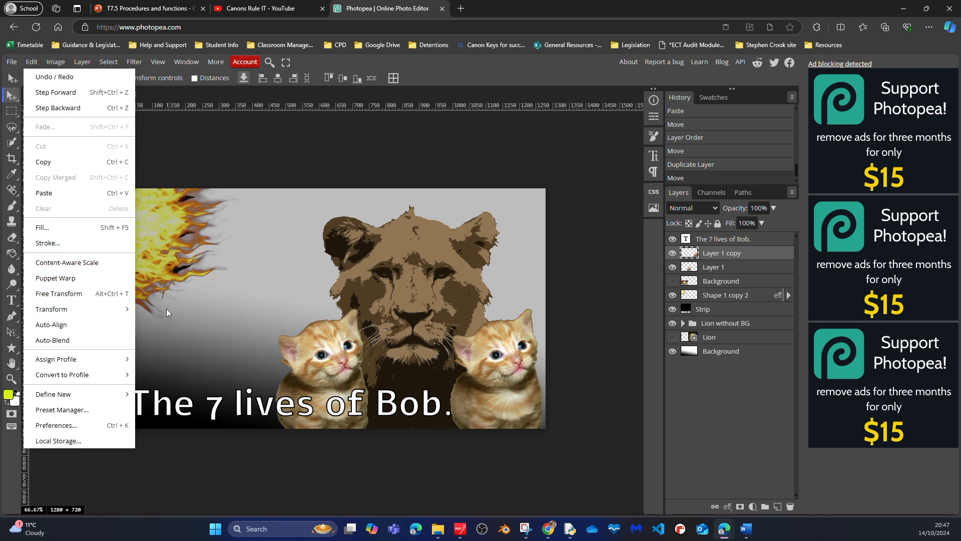
{"action": "mouse_move", "coordinate": [128, 306]}
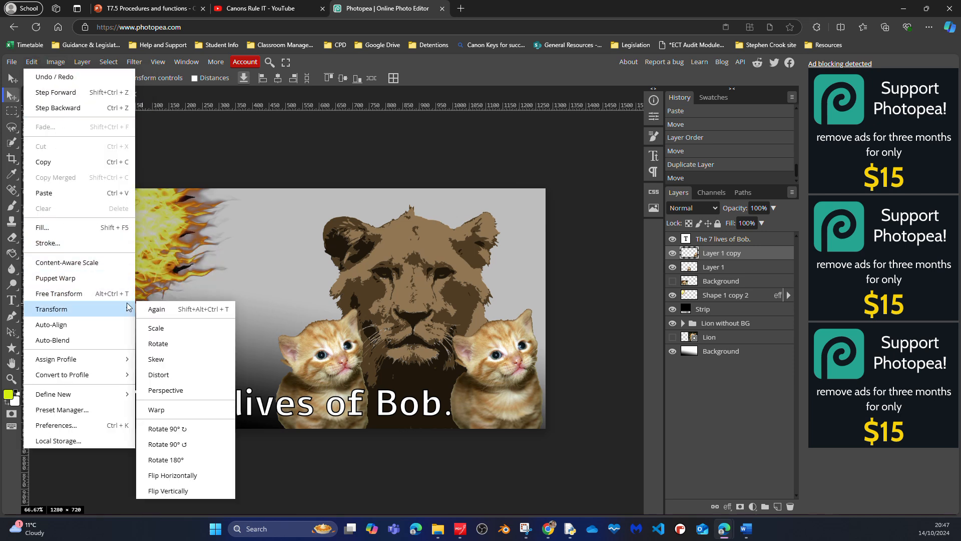
{"action": "left_click", "coordinate": [172, 475]}
{"action": "left_click_drag", "start_coordinate": [507, 392], "coordinate": [510, 392]}
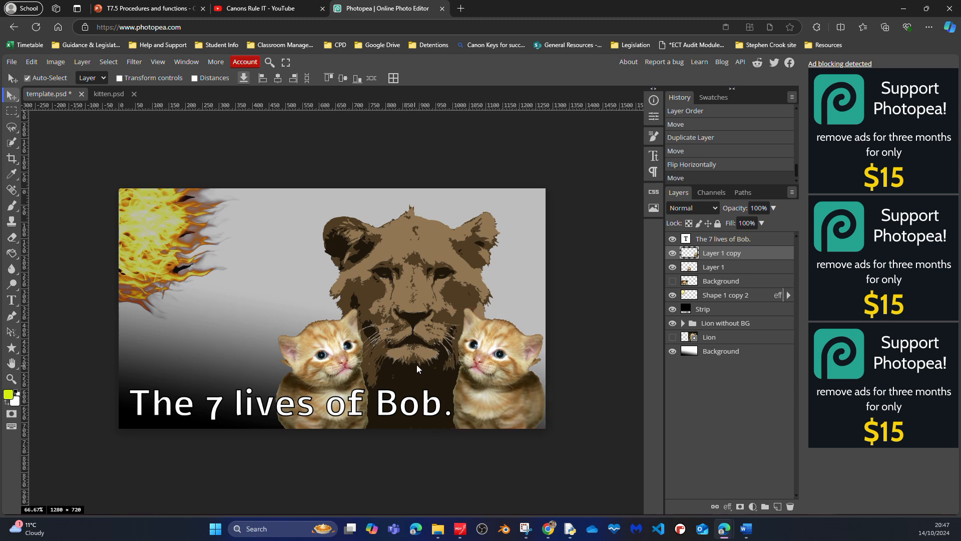
Step: Try Multiply, Linear Burn and Linear Dodge blending on the flipped kitten, lowering its opacity to 32% along the way
{"action": "left_click", "coordinate": [713, 209]}
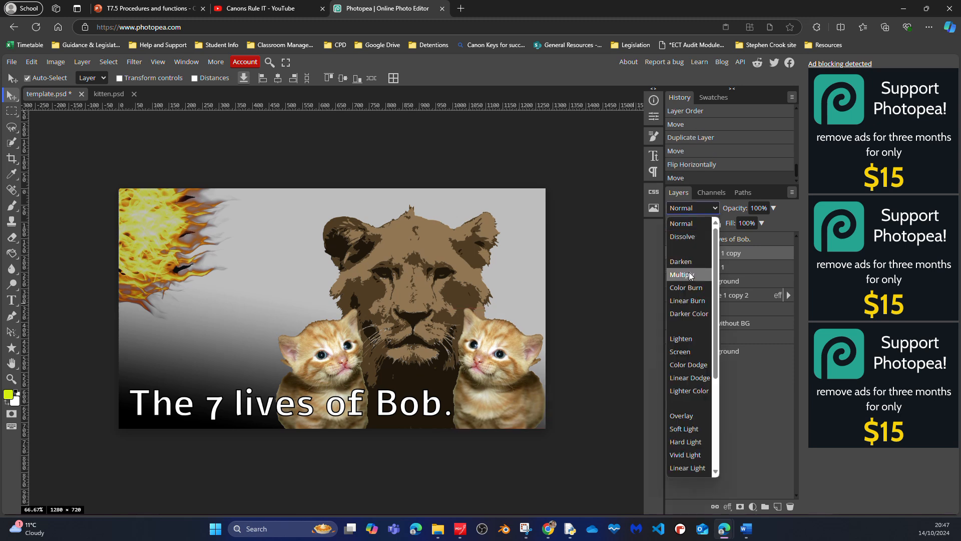
{"action": "left_click", "coordinate": [690, 275]}
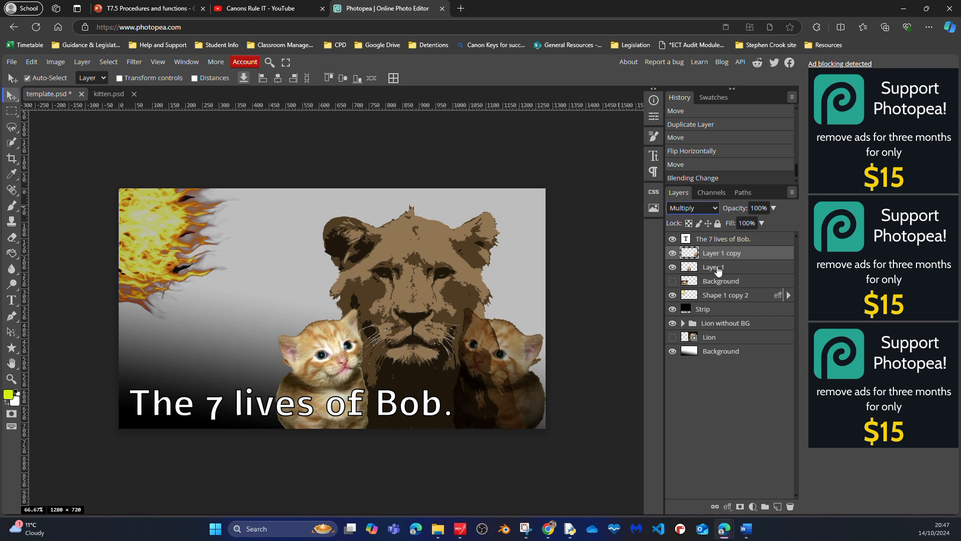
{"action": "left_click", "coordinate": [714, 209]}
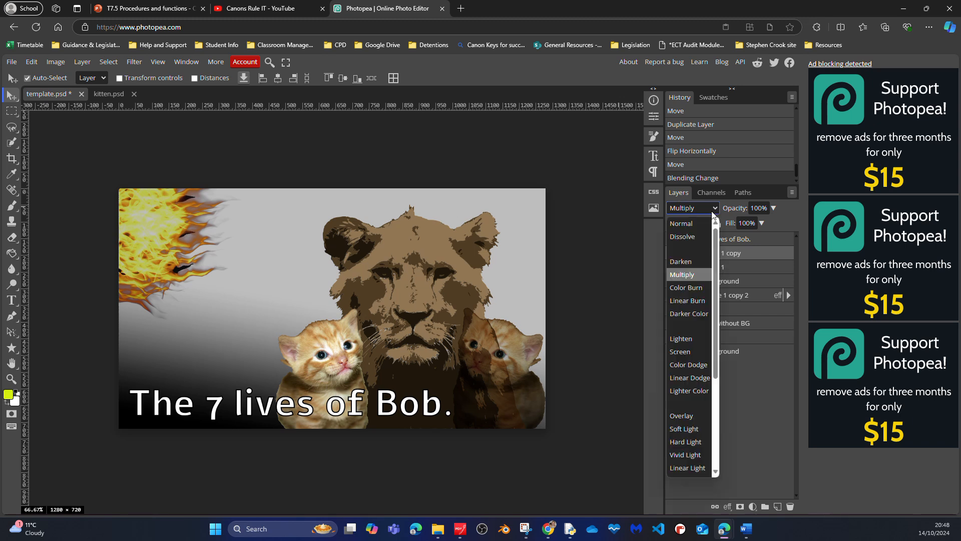
{"action": "left_click", "coordinate": [680, 300]}
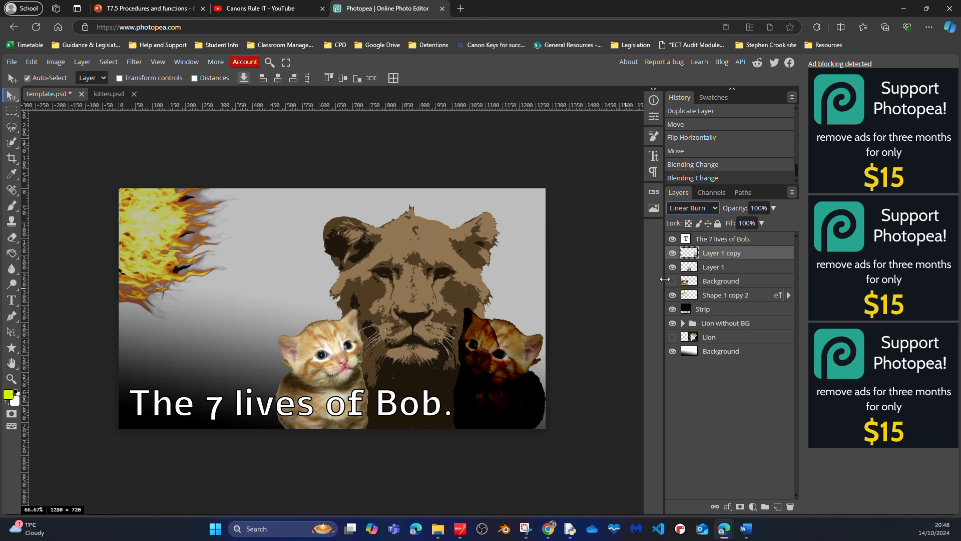
{"action": "left_click", "coordinate": [773, 208]}
{"action": "left_click_drag", "start_coordinate": [770, 221], "coordinate": [742, 230]}
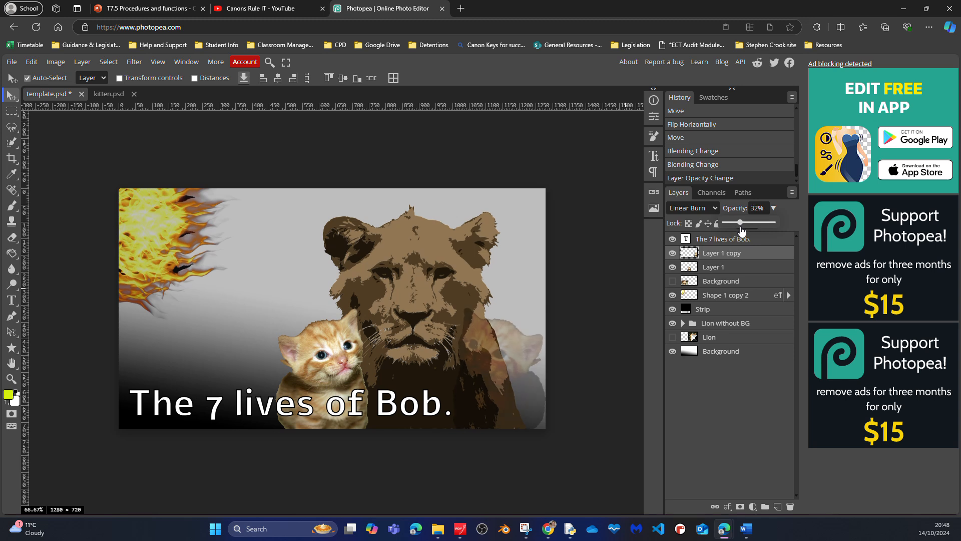
{"action": "left_click", "coordinate": [692, 207]}
{"action": "left_click", "coordinate": [690, 378]}
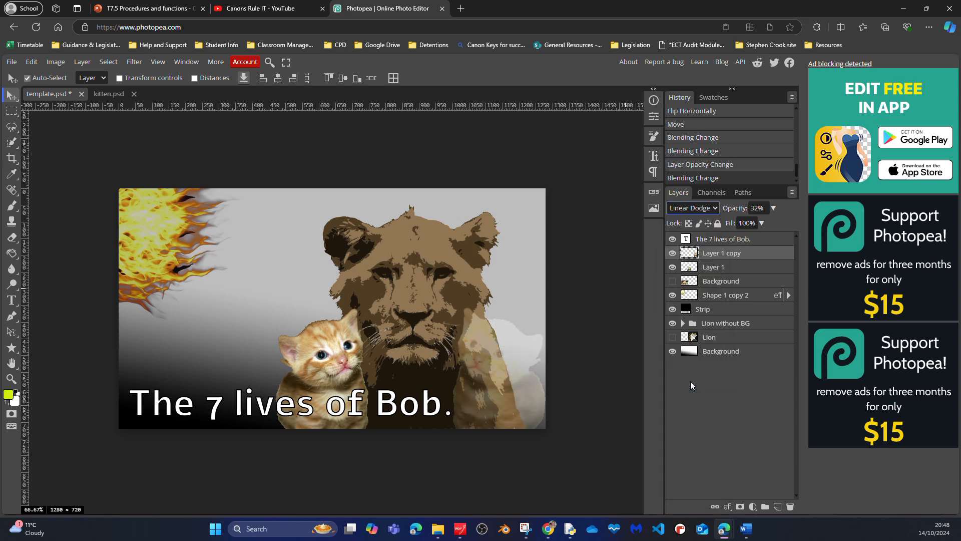
Step: Blend the flipped kitten with Lighter Color at 100% opacity and move it between the flame and the lion
{"action": "left_click", "coordinate": [718, 206]}
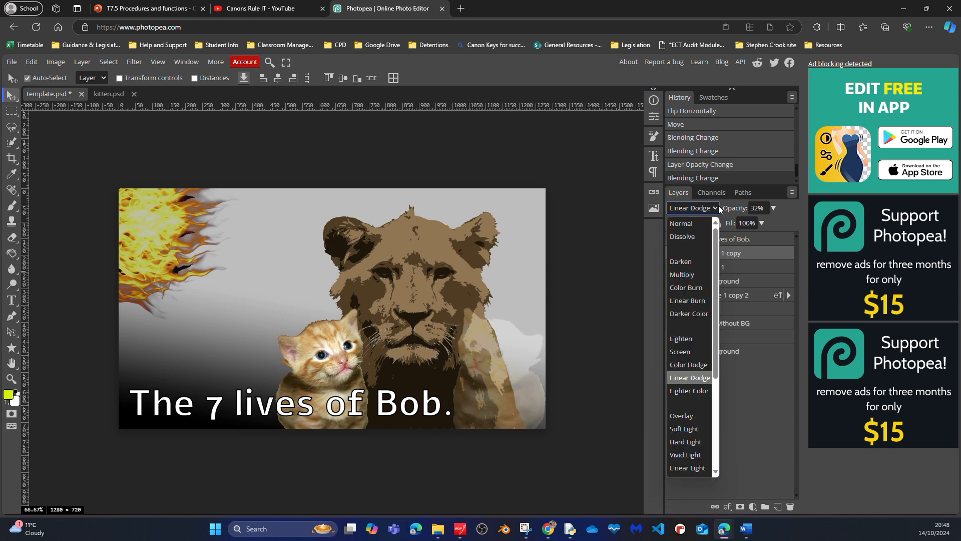
{"action": "left_click", "coordinate": [688, 391]}
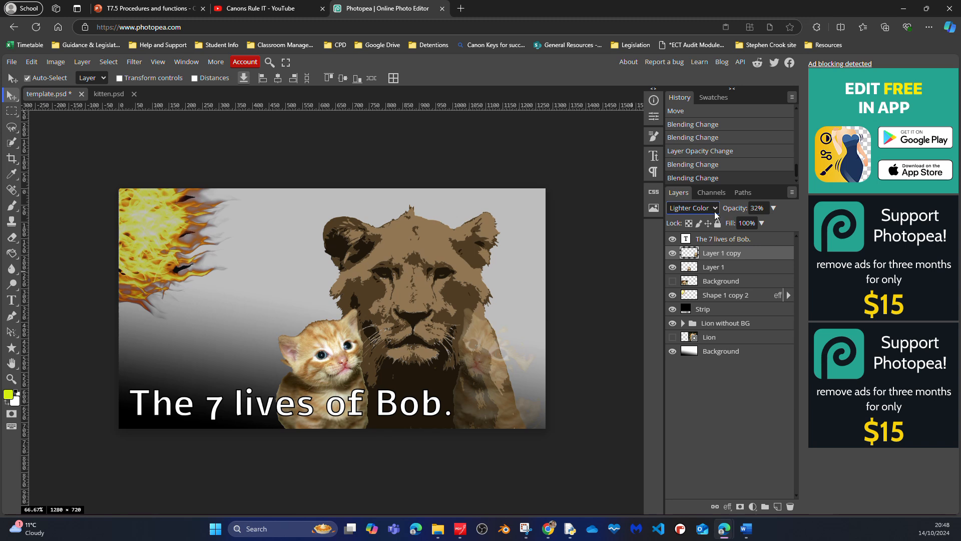
{"action": "left_click", "coordinate": [774, 208]}
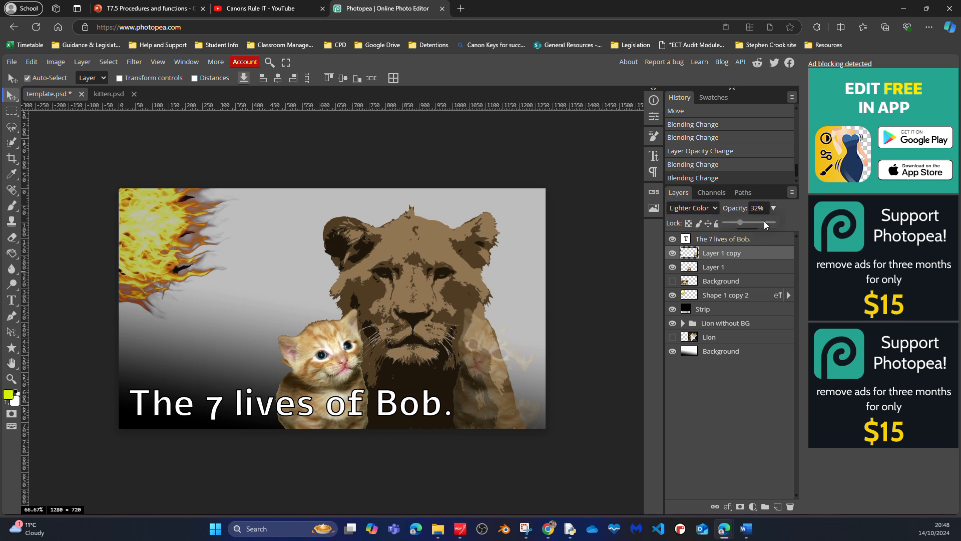
{"action": "left_click_drag", "start_coordinate": [742, 226], "coordinate": [776, 224]}
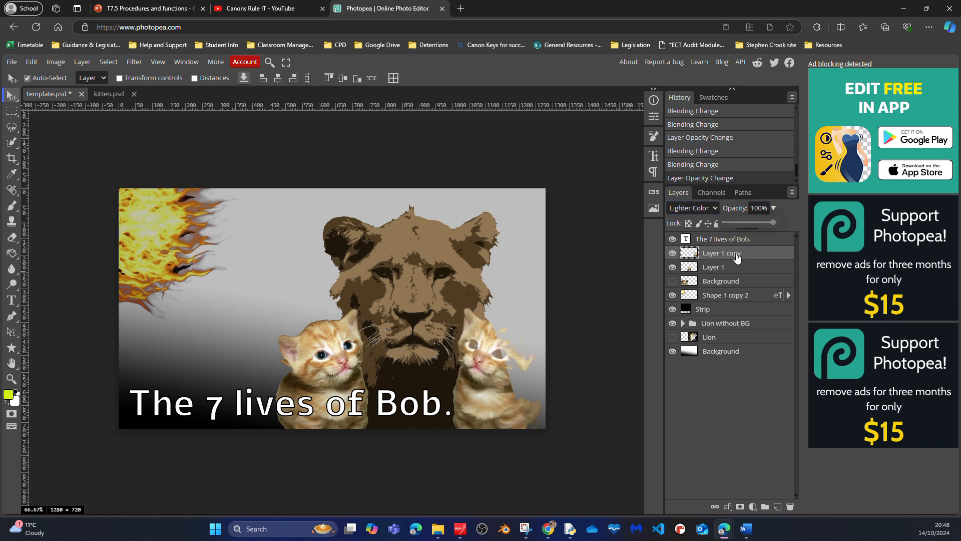
{"action": "left_click_drag", "start_coordinate": [473, 378], "coordinate": [249, 296]}
{"action": "right_click", "coordinate": [777, 253]}
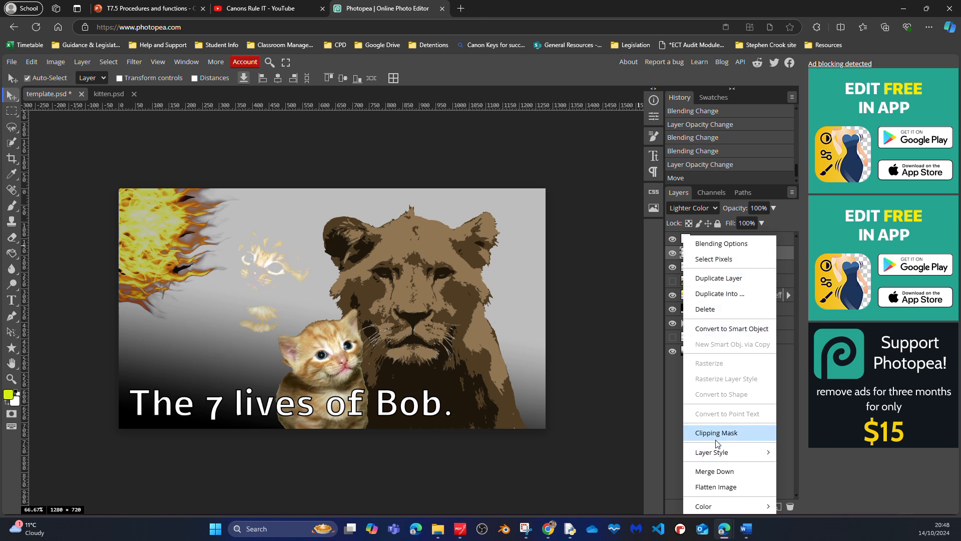
{"action": "mouse_move", "coordinate": [711, 452]}
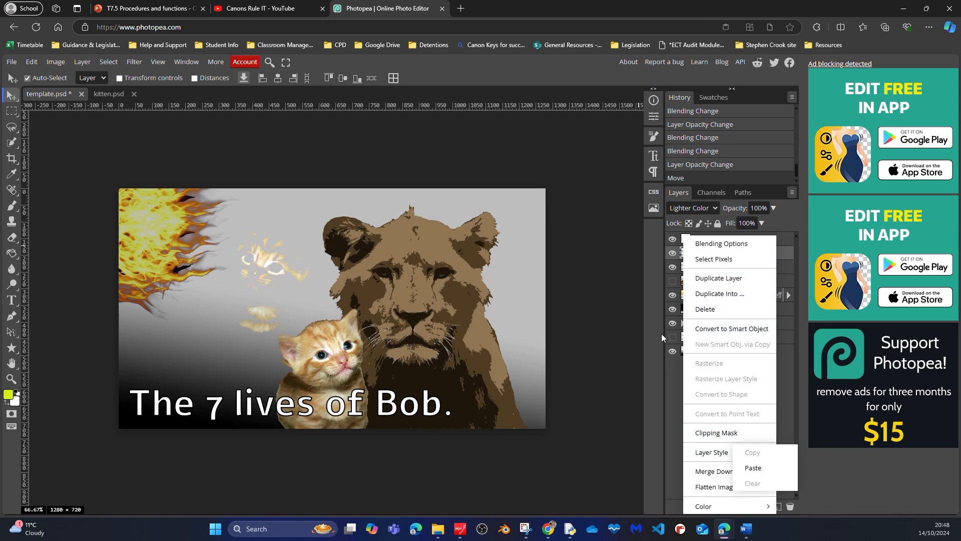
{"action": "left_click", "coordinate": [784, 253]}
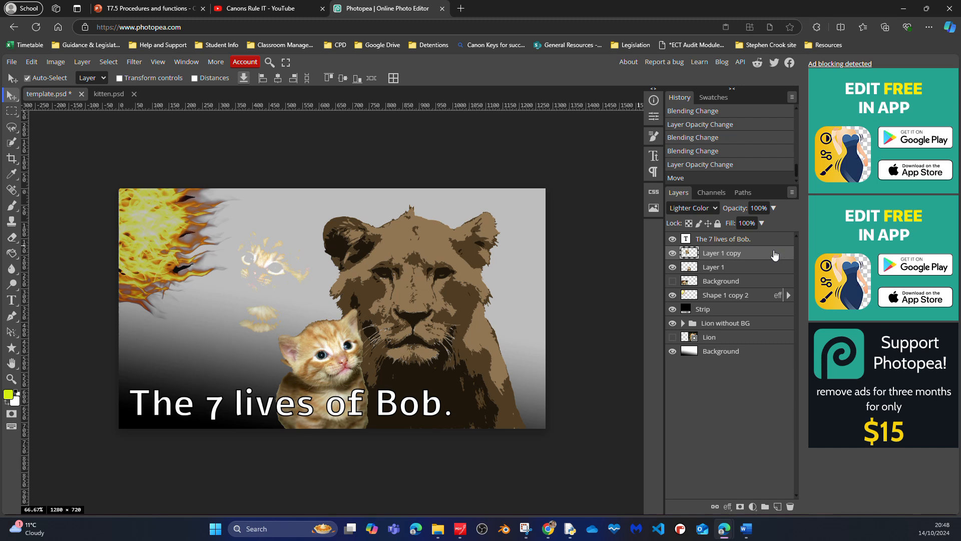
{"action": "right_click", "coordinate": [775, 254]}
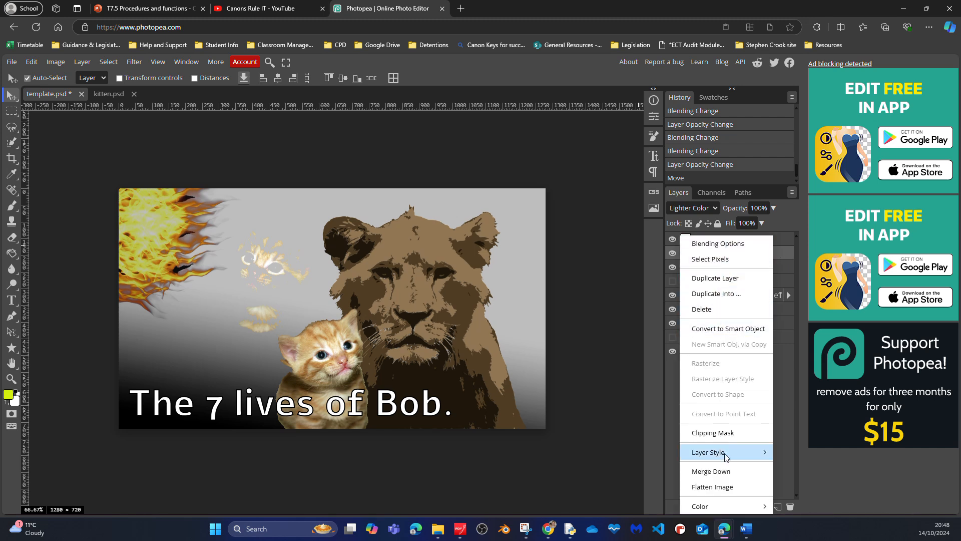
{"action": "mouse_move", "coordinate": [703, 506]}
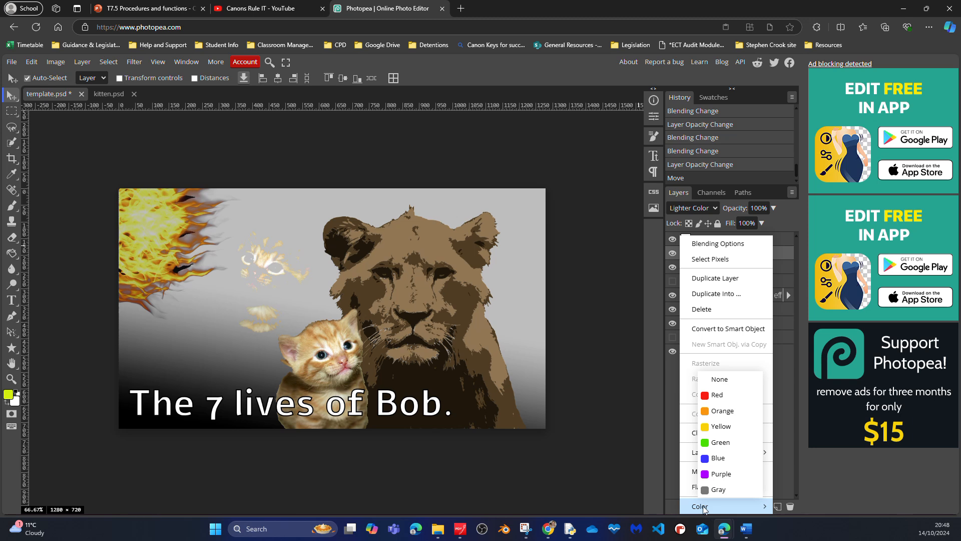
{"action": "left_click", "coordinate": [636, 397]}
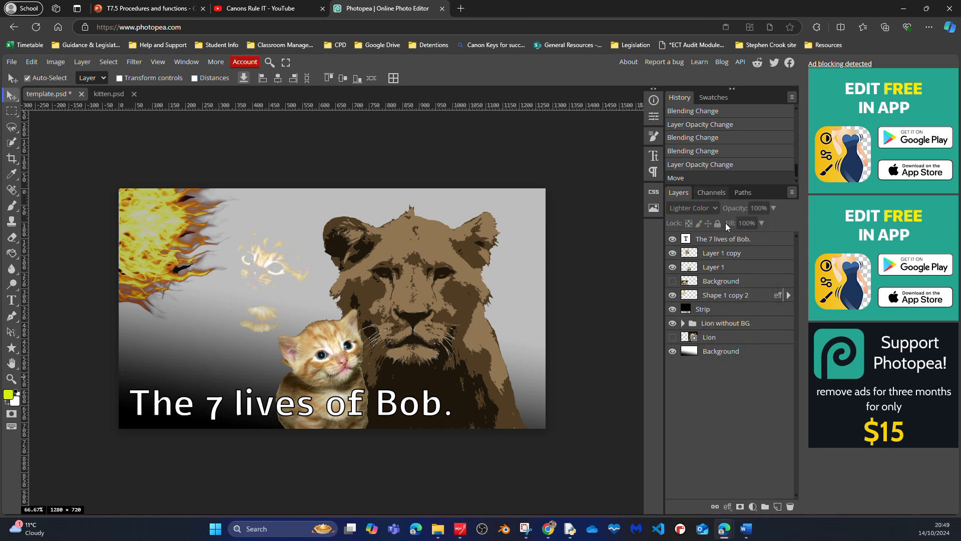
{"action": "left_click", "coordinate": [749, 256]}
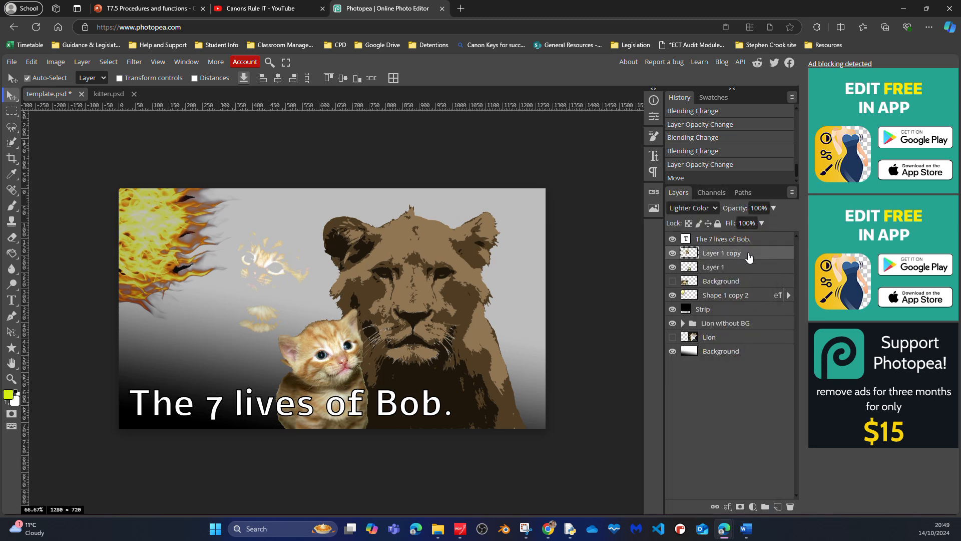
Step: Move the flipped kitten closer to the flame and set the original kitten's blend mode to Lighter Color
{"action": "left_click_drag", "start_coordinate": [244, 278], "coordinate": [223, 277]}
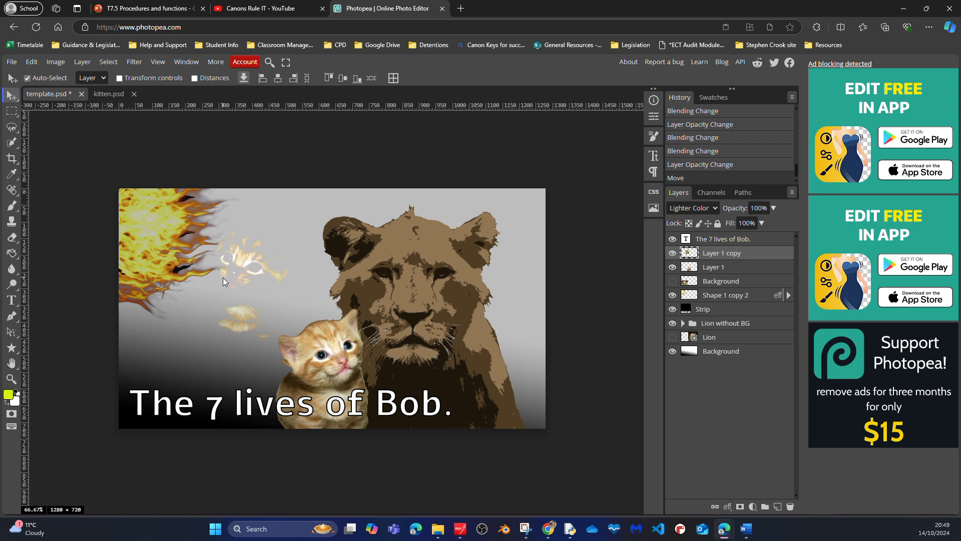
{"action": "left_click", "coordinate": [753, 269]}
{"action": "left_click", "coordinate": [693, 208]}
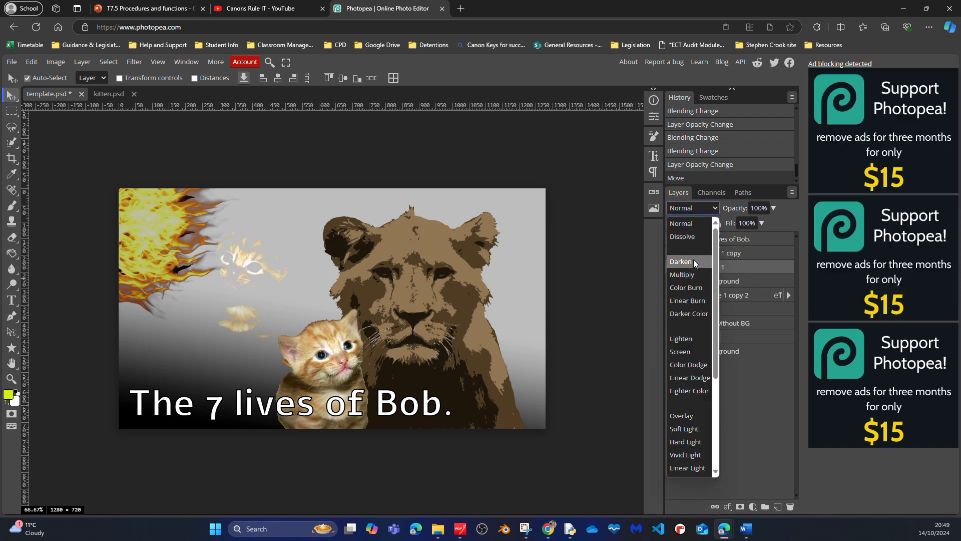
{"action": "left_click", "coordinate": [703, 391]}
Step: Arrange the two blended kittens diagonally between the flame and the lion, with the flipped one higher and further left
{"action": "left_click_drag", "start_coordinate": [330, 356], "coordinate": [278, 323]}
{"action": "left_click_drag", "start_coordinate": [244, 274], "coordinate": [218, 287]}
{"action": "left_click_drag", "start_coordinate": [281, 314], "coordinate": [299, 313]}
{"action": "mouse_move", "coordinate": [211, 303]}
{"action": "left_mouse_down"}
{"action": "mouse_move", "coordinate": [203, 316]}
{"action": "mouse_move", "coordinate": [303, 258]}
{"action": "mouse_move", "coordinate": [502, 250]}
{"action": "mouse_move", "coordinate": [473, 255]}
{"action": "mouse_move", "coordinate": [470, 269]}
{"action": "mouse_move", "coordinate": [214, 303]}
{"action": "mouse_move", "coordinate": [227, 300]}
{"action": "left_mouse_up"}
Step: Shift the original kitten upward and move the flame down to the image's lower-left corner, behind the title text
{"action": "left_click", "coordinate": [721, 253]}
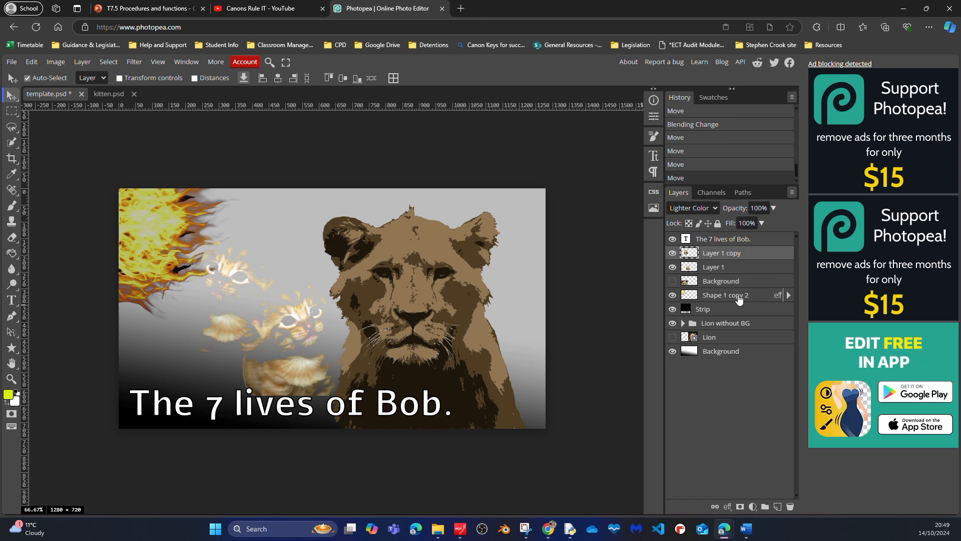
{"action": "left_click", "coordinate": [761, 266], "text": "ctrl"}
{"action": "left_click_drag", "start_coordinate": [299, 346], "coordinate": [292, 325]}
{"action": "mouse_move", "coordinate": [154, 223]}
{"action": "left_mouse_down"}
{"action": "mouse_move", "coordinate": [128, 307]}
{"action": "mouse_move", "coordinate": [76, 368]}
{"action": "mouse_move", "coordinate": [46, 378]}
{"action": "mouse_move", "coordinate": [113, 374]}
{"action": "mouse_move", "coordinate": [208, 387]}
{"action": "mouse_move", "coordinate": [176, 400]}
{"action": "mouse_move", "coordinate": [178, 435]}
{"action": "mouse_move", "coordinate": [188, 368]}
{"action": "mouse_move", "coordinate": [181, 374]}
{"action": "left_mouse_up"}
Step: Reposition both kitten faces in the upper-left area of the image, above the flame and beside the lion
{"action": "mouse_move", "coordinate": [284, 345]}
{"action": "left_mouse_down"}
{"action": "mouse_move", "coordinate": [264, 310]}
{"action": "mouse_move", "coordinate": [276, 341]}
{"action": "left_mouse_up"}
{"action": "left_click_drag", "start_coordinate": [222, 253], "coordinate": [172, 238]}
{"action": "mouse_move", "coordinate": [280, 309]}
{"action": "left_mouse_down"}
{"action": "mouse_move", "coordinate": [246, 275]}
{"action": "mouse_move", "coordinate": [282, 311]}
{"action": "left_mouse_up"}
{"action": "left_click_drag", "start_coordinate": [181, 252], "coordinate": [218, 242]}
{"action": "left_click_drag", "start_coordinate": [259, 273], "coordinate": [278, 278]}
Step: Lower the opacity of the original kitten, the face nearer the lion, to 31%
{"action": "left_click", "coordinate": [224, 254]}
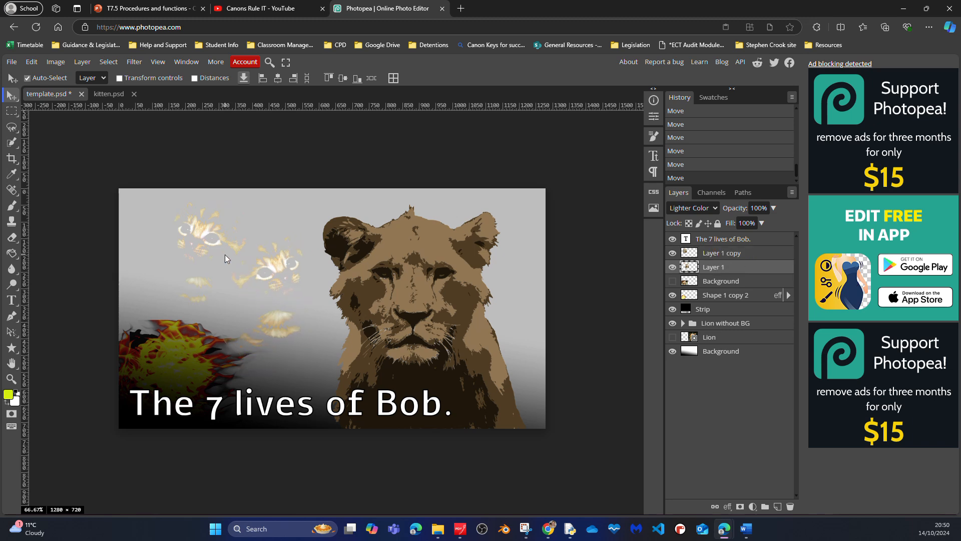
{"action": "left_click", "coordinate": [774, 207]}
{"action": "left_click_drag", "start_coordinate": [774, 222], "coordinate": [742, 228]}
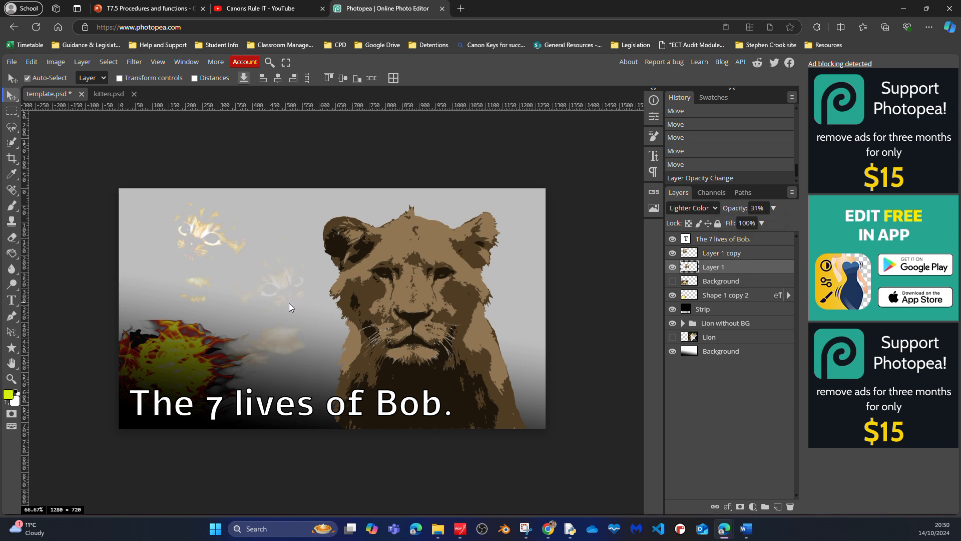
Step: Fine-tune the positions of the two kitten faces above the flame, keeping the flipped one higher and further left
{"action": "left_click_drag", "start_coordinate": [289, 302], "coordinate": [290, 261]}
{"action": "left_click_drag", "start_coordinate": [186, 240], "coordinate": [159, 233]}
{"action": "left_click_drag", "start_coordinate": [266, 250], "coordinate": [254, 259]}
{"action": "left_click_drag", "start_coordinate": [178, 253], "coordinate": [203, 246]}
{"action": "left_click_drag", "start_coordinate": [259, 257], "coordinate": [256, 271]}
{"action": "left_click_drag", "start_coordinate": [199, 258], "coordinate": [196, 268]}
{"action": "left_click", "coordinate": [289, 347]}
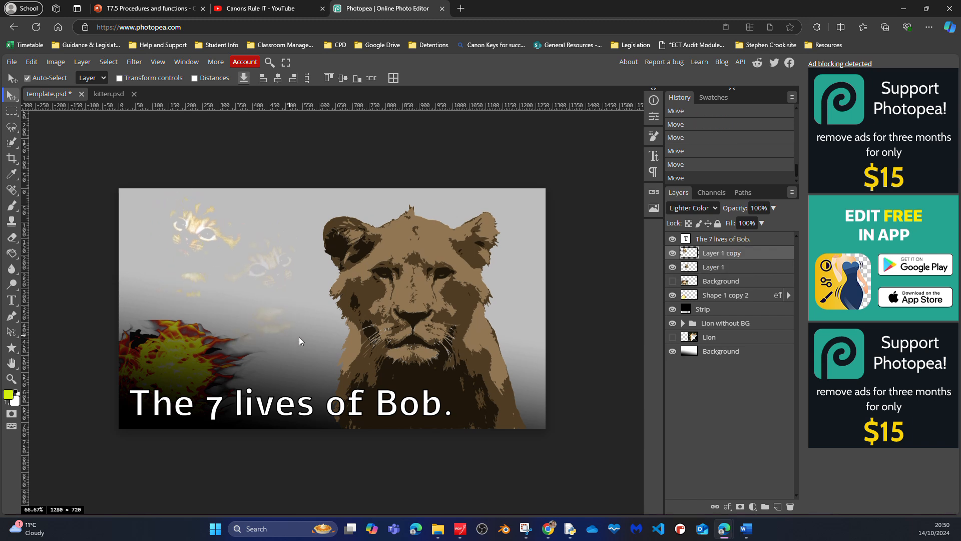
{"action": "left_click", "coordinate": [428, 321]}
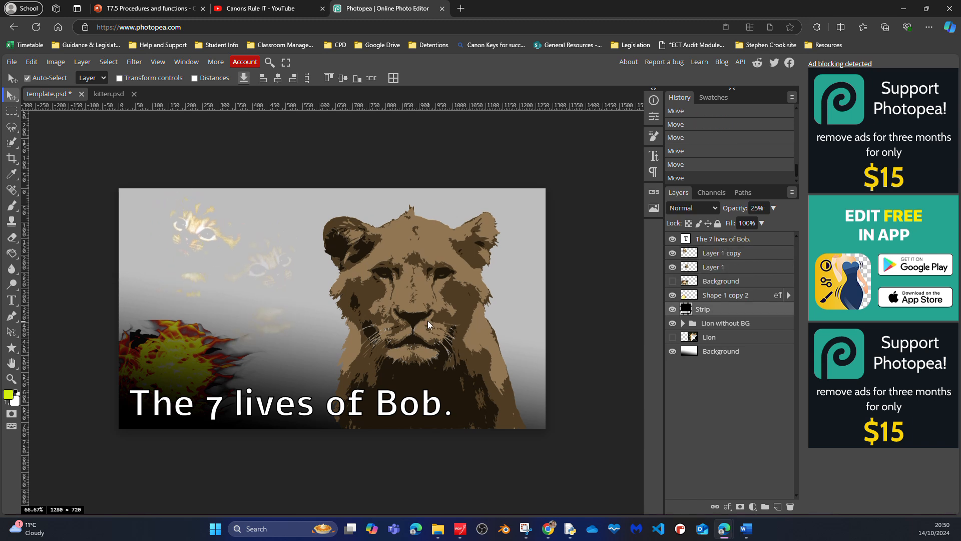
Step: Move the flame further down in the image's lower-left corner so it sits mostly behind the title text
{"action": "left_click", "coordinate": [185, 354]}
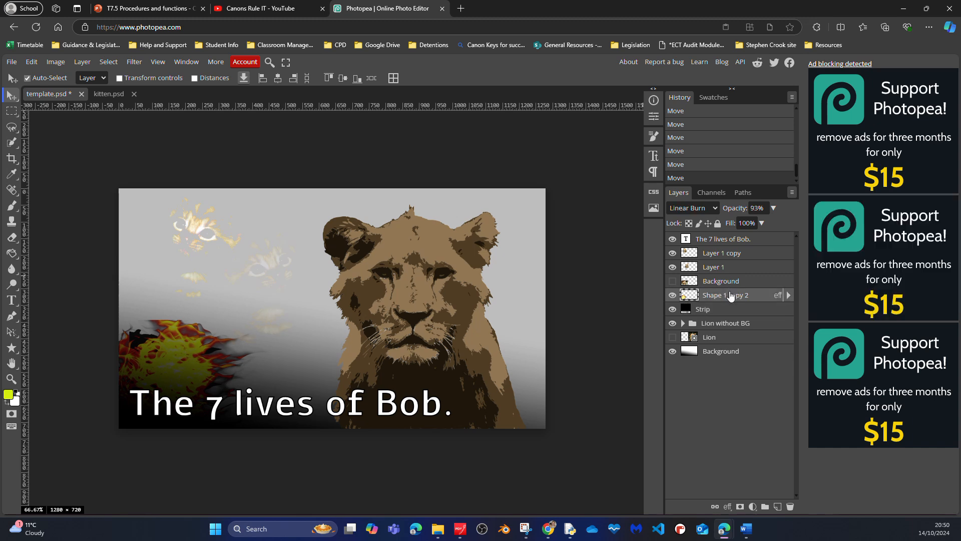
{"action": "left_click_drag", "start_coordinate": [184, 357], "coordinate": [206, 343]}
{"action": "left_click_drag", "start_coordinate": [210, 316], "coordinate": [185, 347]}
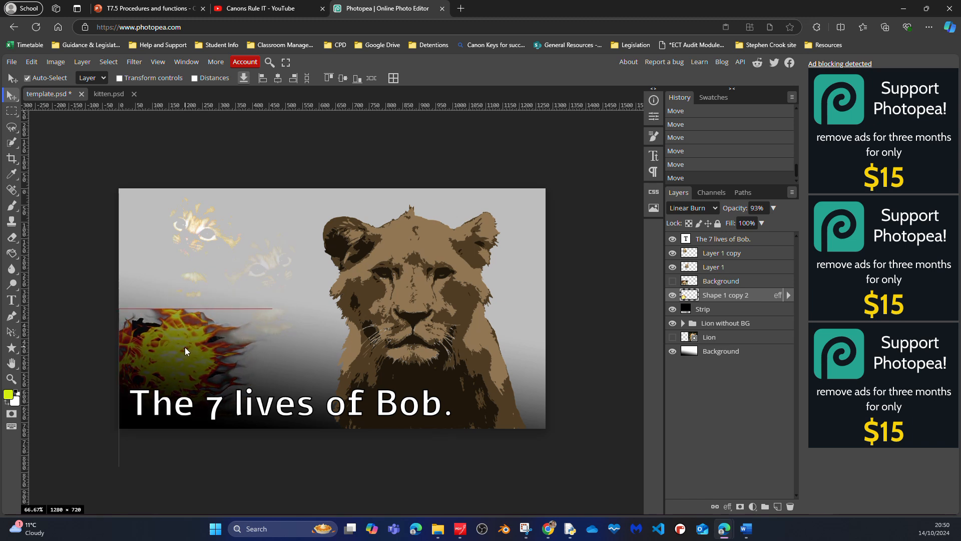
{"action": "left_click_drag", "start_coordinate": [185, 347], "coordinate": [187, 376]}
Step: Try enlarging the flame to 170.71% and shifting it toward the image's centre behind the title
{"action": "left_click", "coordinate": [32, 62]}
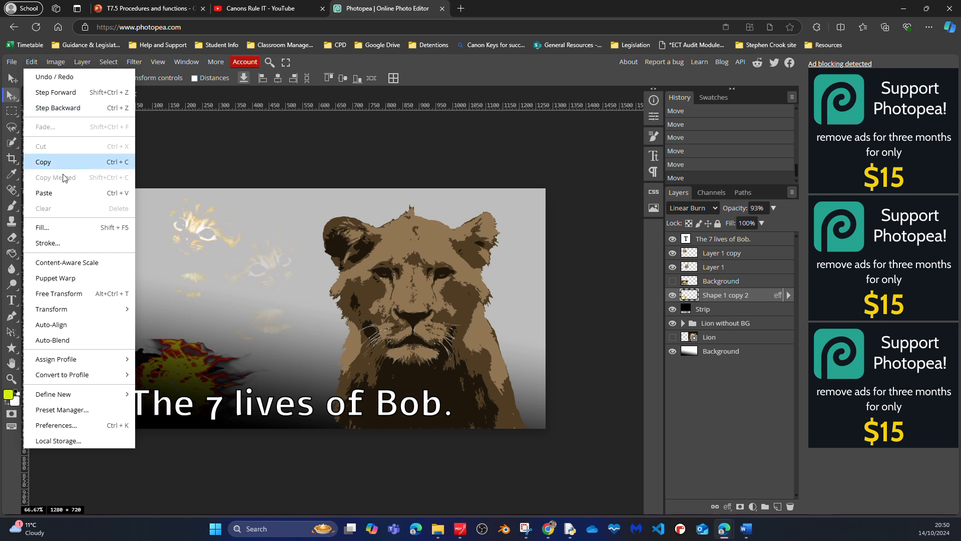
{"action": "left_click", "coordinate": [71, 299]}
{"action": "left_click_drag", "start_coordinate": [273, 423], "coordinate": [296, 423]}
{"action": "key", "text": "Return"}
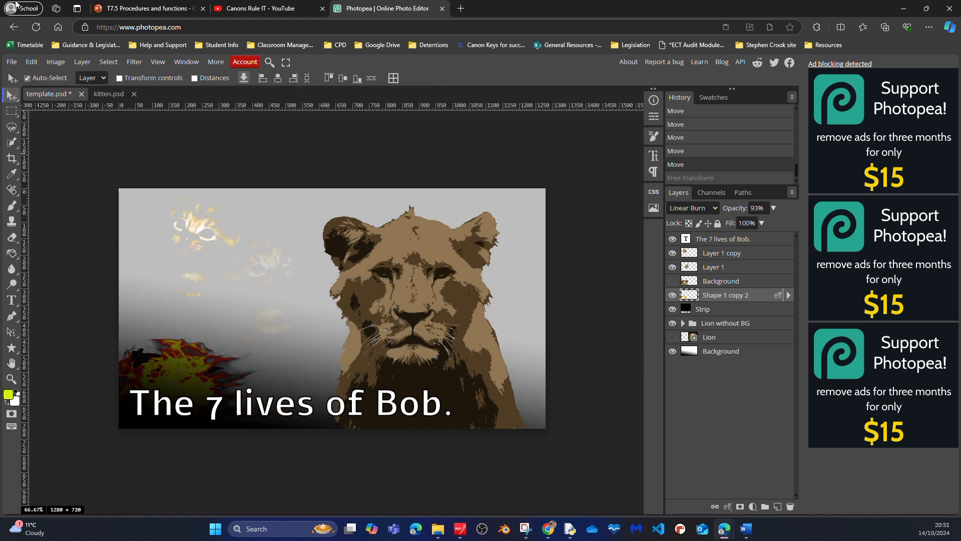
{"action": "left_click", "coordinate": [32, 62]}
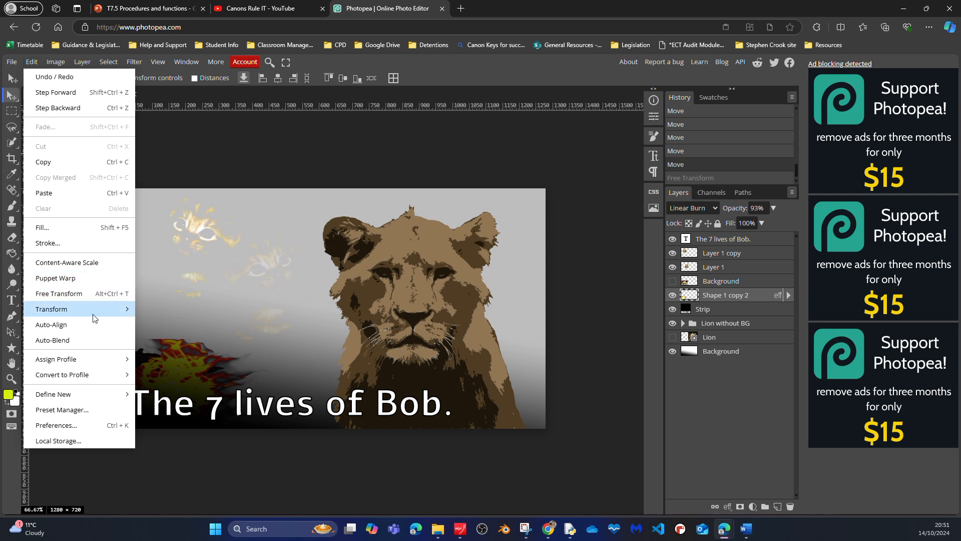
{"action": "mouse_move", "coordinate": [96, 314]}
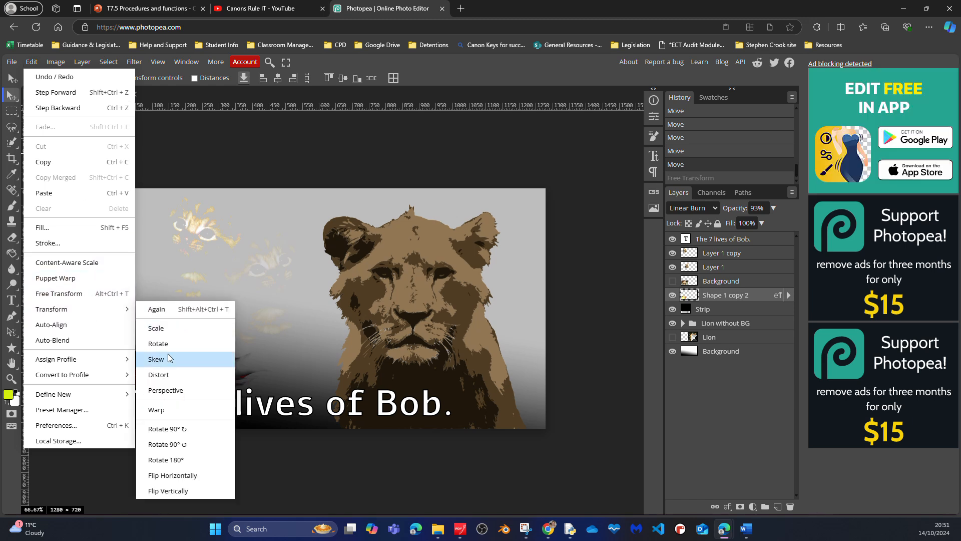
{"action": "left_click", "coordinate": [168, 376]}
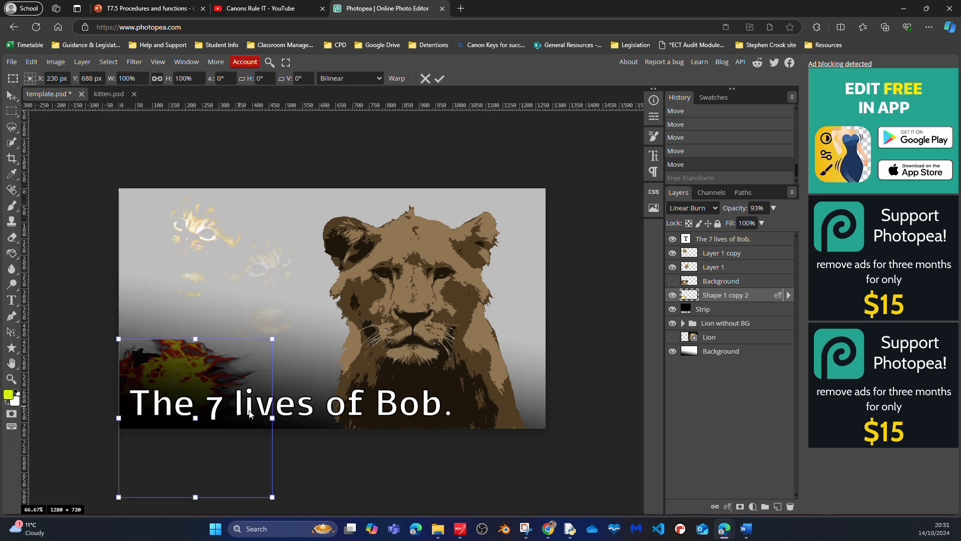
{"action": "left_click_drag", "start_coordinate": [270, 421], "coordinate": [441, 418]}
{"action": "left_click_drag", "start_coordinate": [280, 252], "coordinate": [230, 314]}
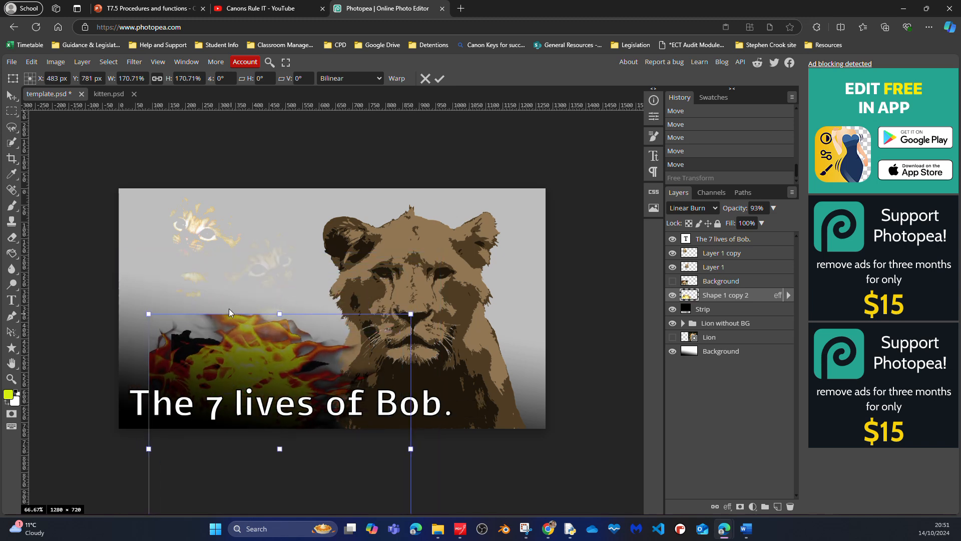
{"action": "key", "text": "Escape"}
Step: Try enlarging the flame to 278.26% so that it spans the full width of the image
{"action": "left_click", "coordinate": [31, 62]}
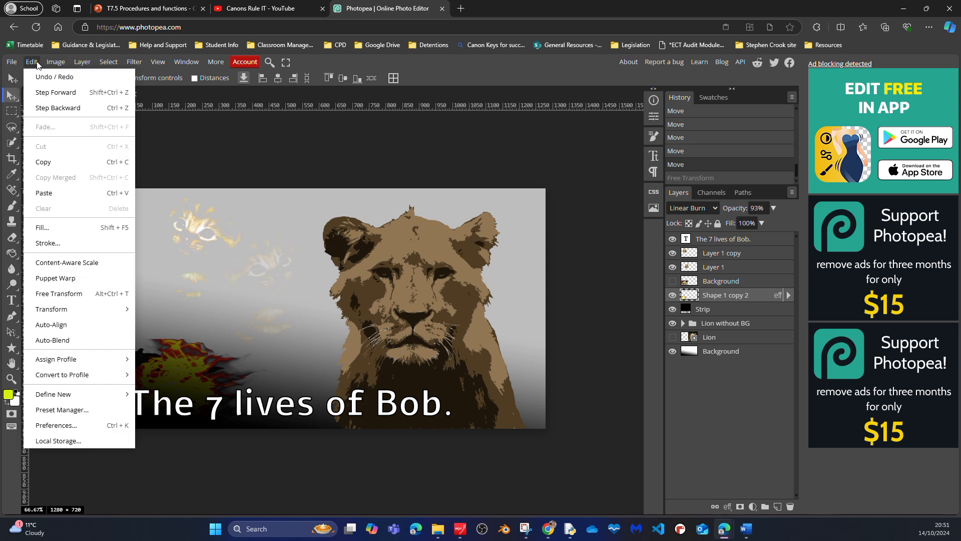
{"action": "mouse_move", "coordinate": [67, 309]}
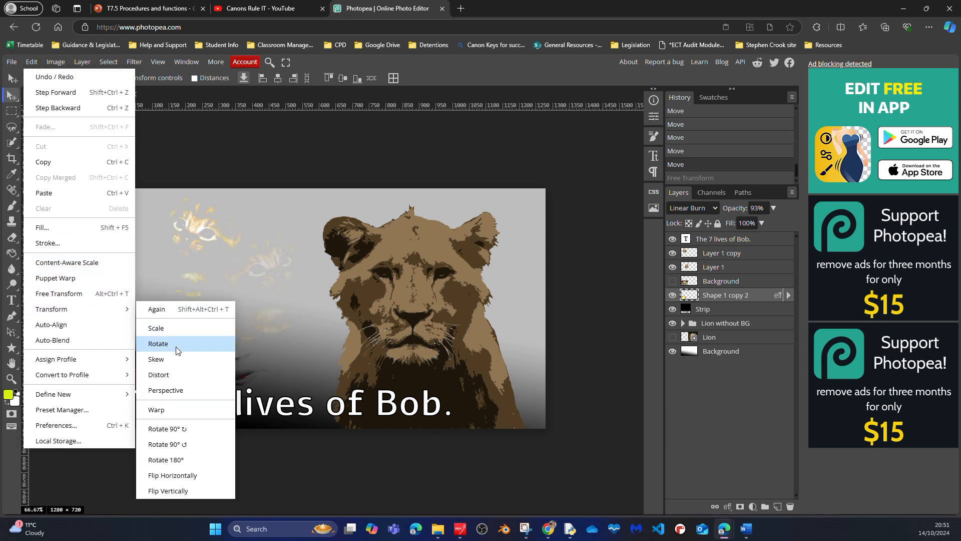
{"action": "left_click", "coordinate": [174, 362]}
{"action": "left_click_drag", "start_coordinate": [272, 423], "coordinate": [311, 420]}
{"action": "key", "text": "Return"}
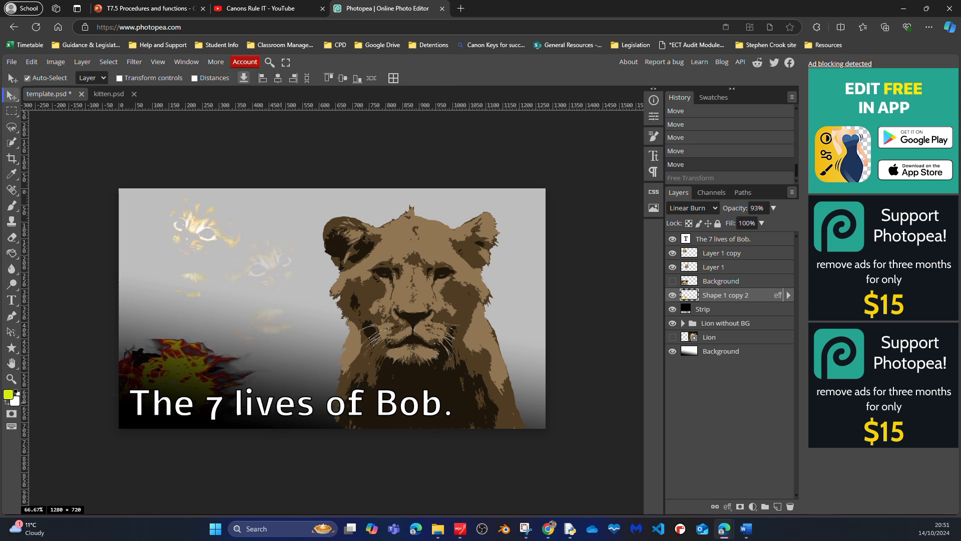
{"action": "left_click", "coordinate": [32, 62]}
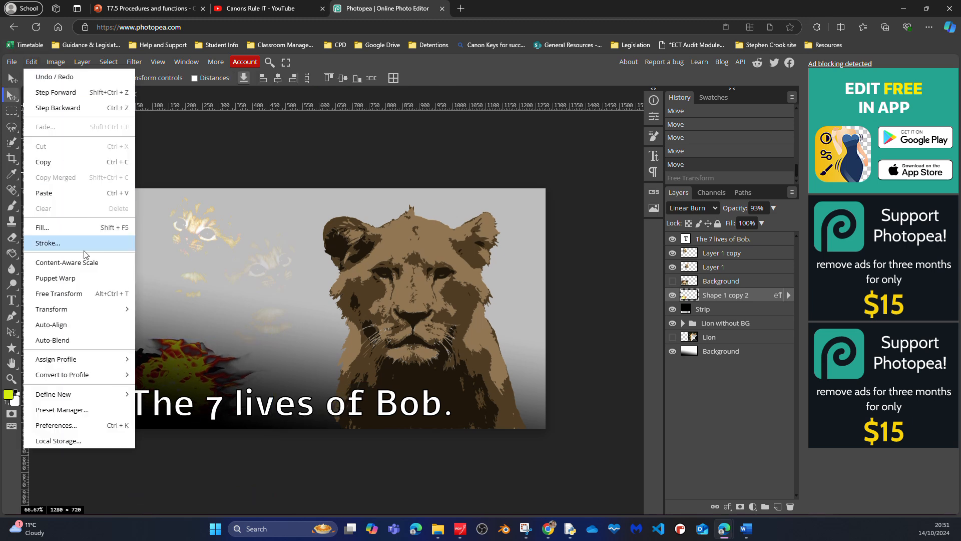
{"action": "mouse_move", "coordinate": [88, 309]}
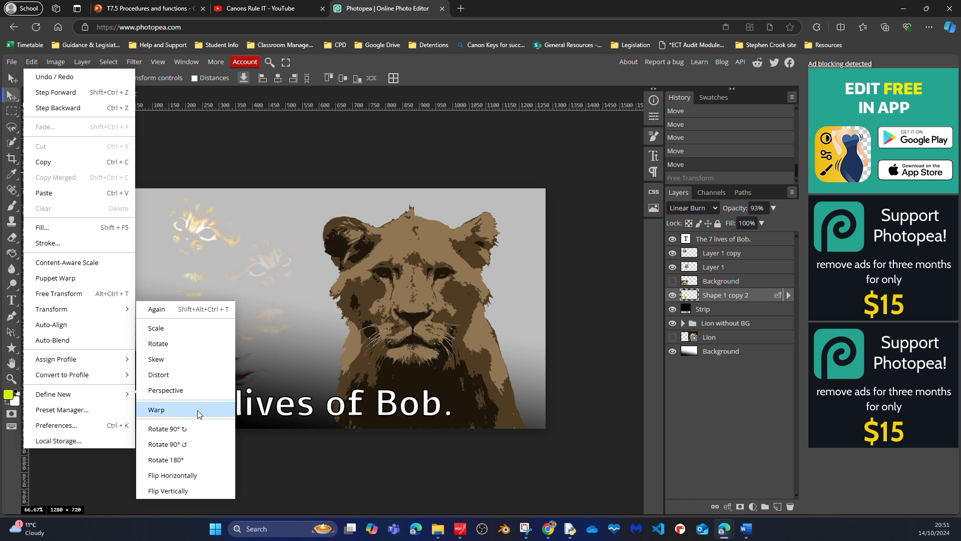
{"action": "left_click", "coordinate": [197, 392]}
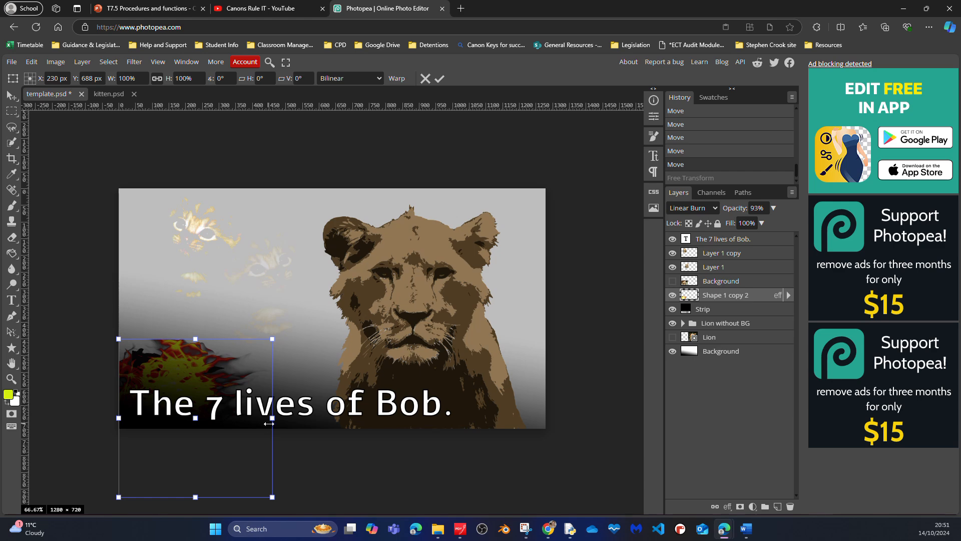
{"action": "left_click_drag", "start_coordinate": [272, 417], "coordinate": [545, 433]}
{"action": "left_click_drag", "start_coordinate": [266, 345], "coordinate": [267, 335]}
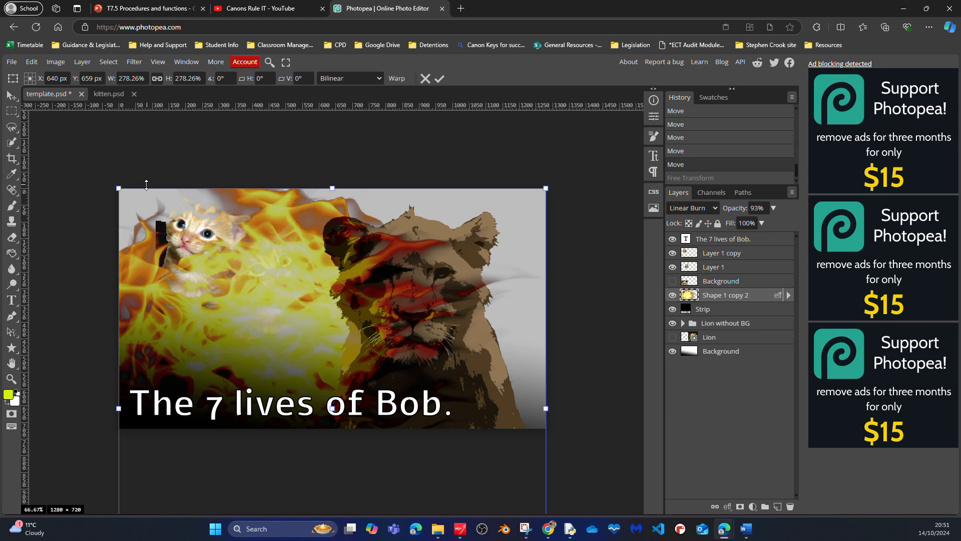
{"action": "key", "text": "Return"}
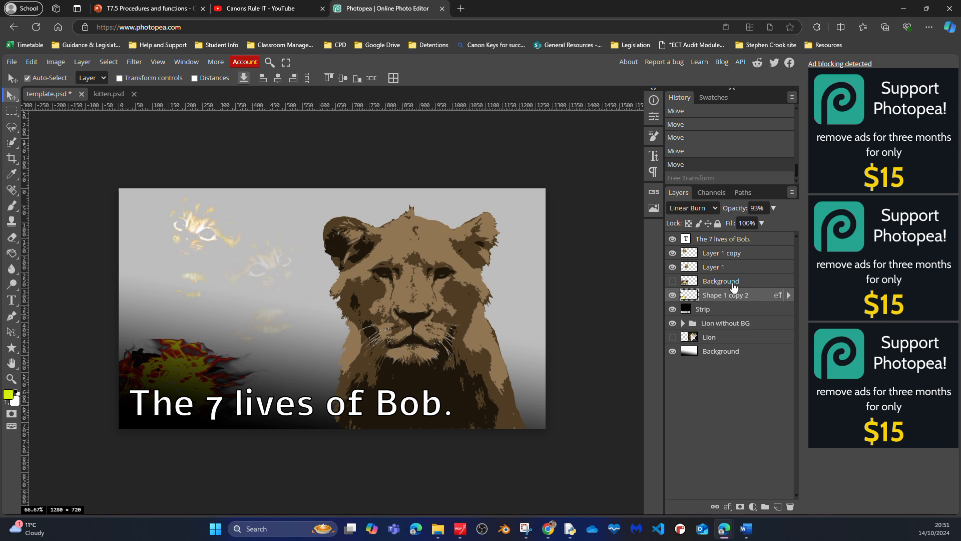
Step: Hide the flame layer, lower the original kitten to just above the title, and shift the flipped kitten further left
{"action": "left_click", "coordinate": [672, 295]}
{"action": "left_click_drag", "start_coordinate": [254, 296], "coordinate": [244, 331]}
{"action": "left_click_drag", "start_coordinate": [189, 273], "coordinate": [165, 281]}
{"action": "left_click_drag", "start_coordinate": [232, 324], "coordinate": [249, 326]}
{"action": "left_click_drag", "start_coordinate": [161, 273], "coordinate": [163, 264]}
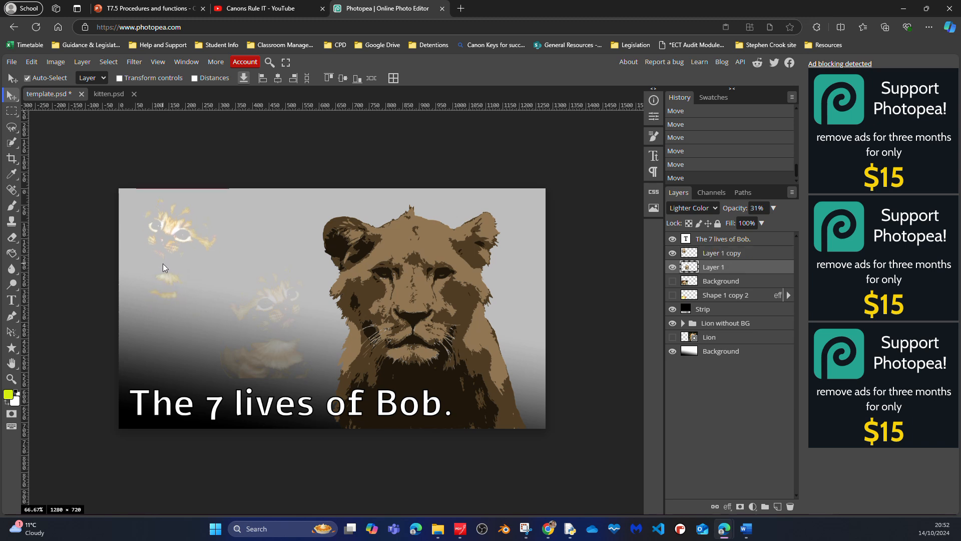
Step: Nudge the original kitten slightly further left above the title text
{"action": "left_click", "coordinate": [137, 350]}
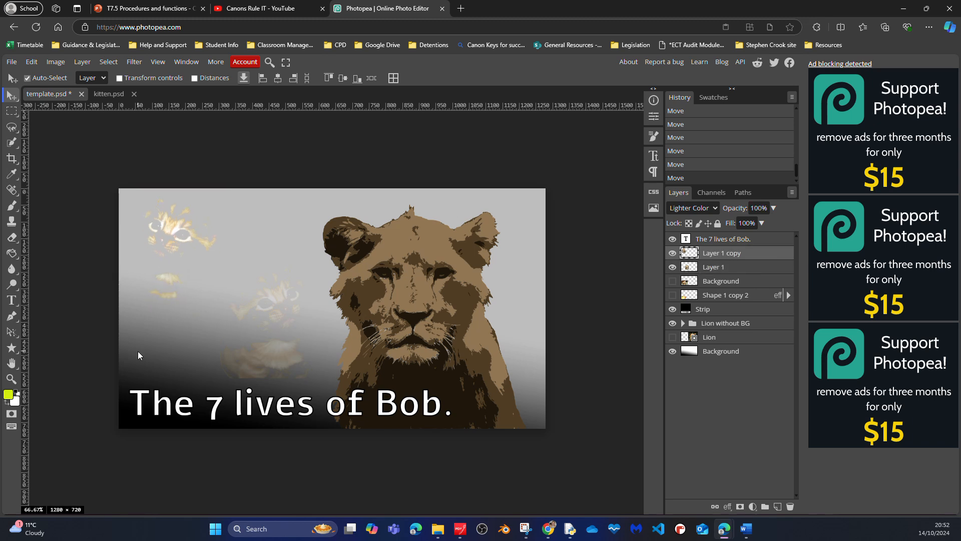
{"action": "left_click_drag", "start_coordinate": [264, 356], "coordinate": [254, 356]}
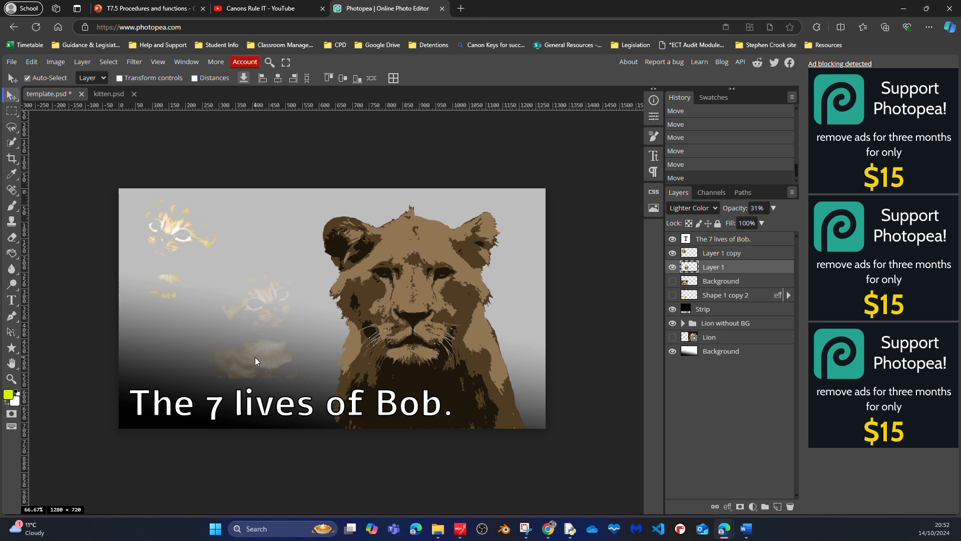
{"action": "left_click", "coordinate": [416, 286]}
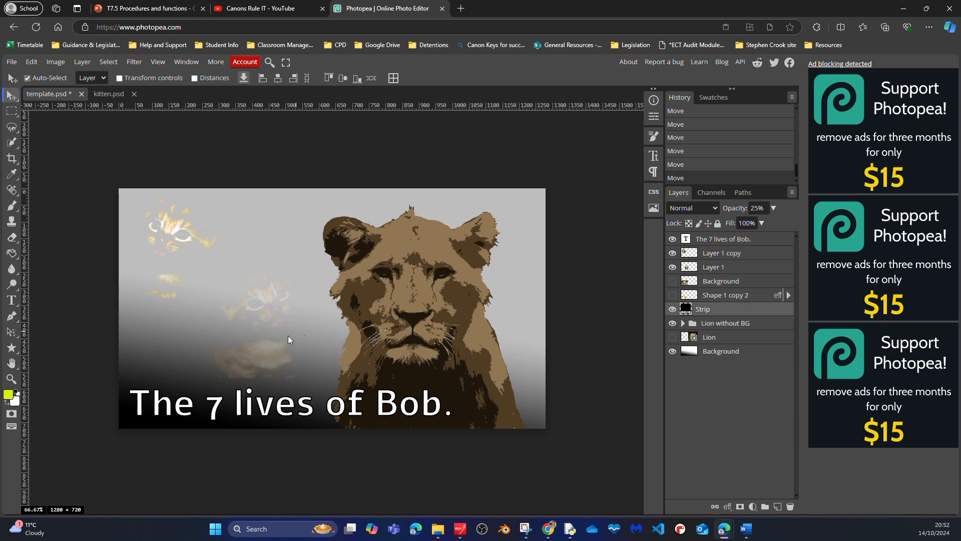
{"action": "left_click_drag", "start_coordinate": [257, 354], "coordinate": [254, 353]}
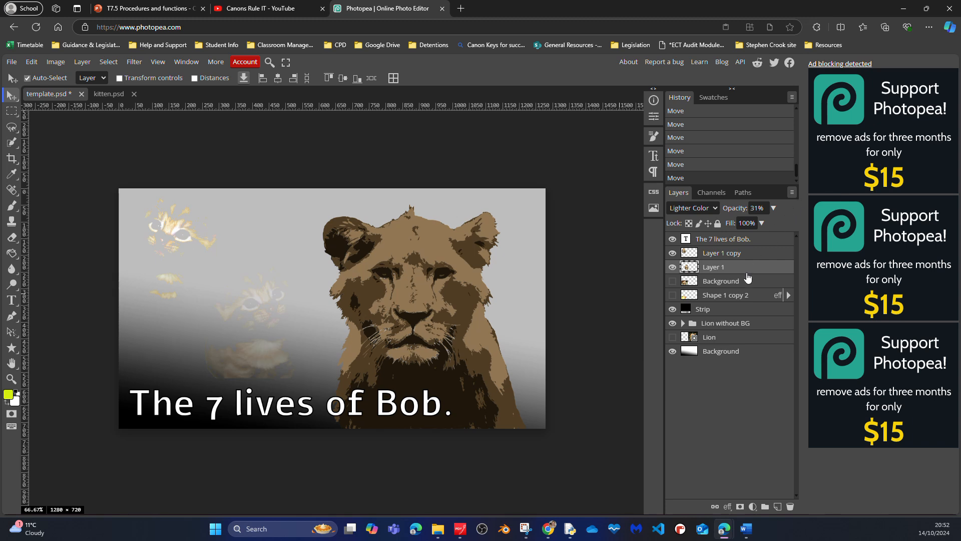
Step: Lower the opacity of the flipped kitten layer to 29%
{"action": "left_click", "coordinate": [746, 253]}
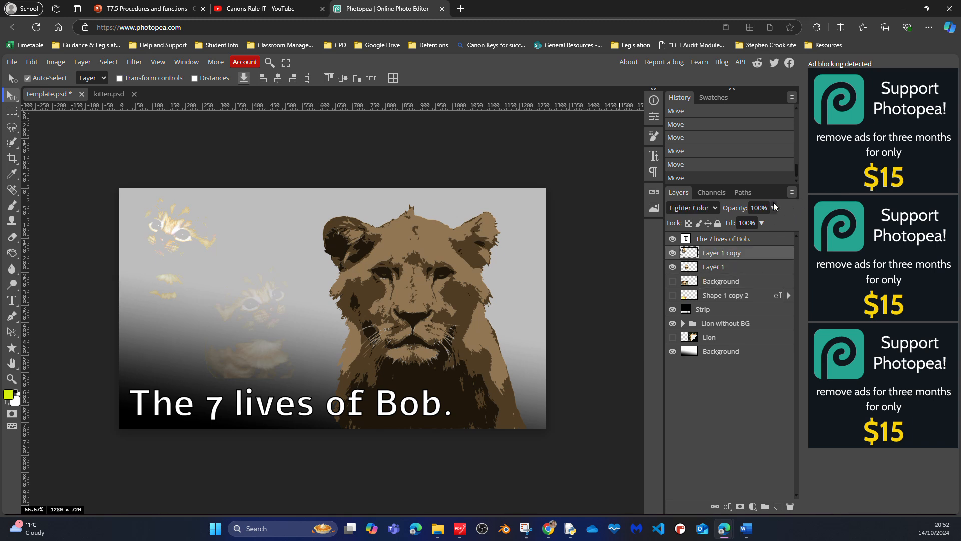
{"action": "left_click", "coordinate": [773, 208]}
{"action": "left_click_drag", "start_coordinate": [775, 223], "coordinate": [740, 229]}
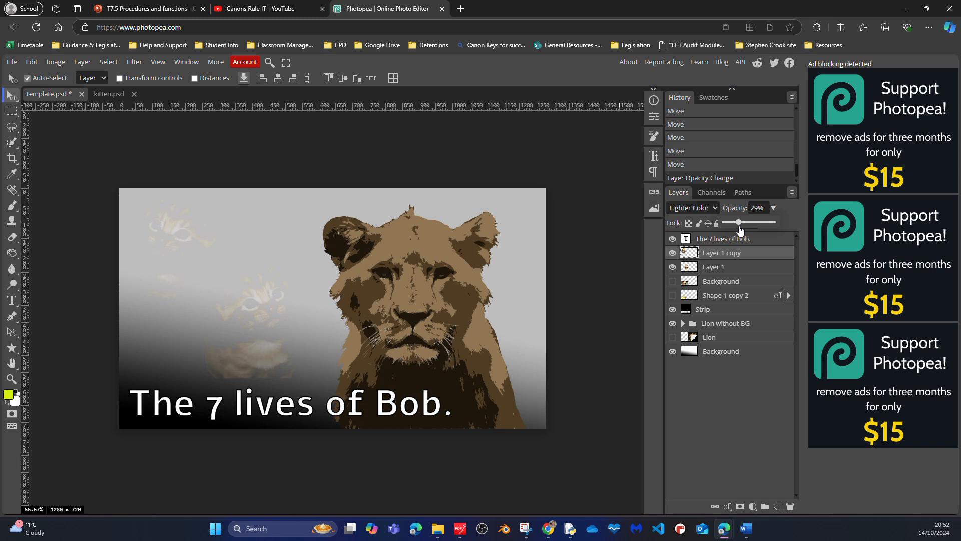
Step: Move the original kitten down beside the lion's mane and lower its opacity to 17%
{"action": "left_click_drag", "start_coordinate": [271, 355], "coordinate": [296, 375]}
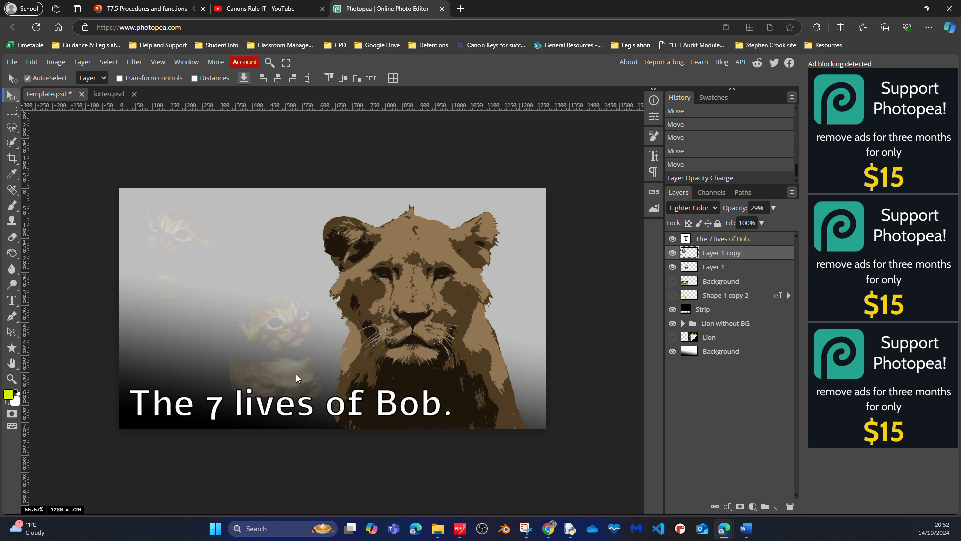
{"action": "left_click", "coordinate": [720, 267]}
{"action": "left_click", "coordinate": [774, 208]}
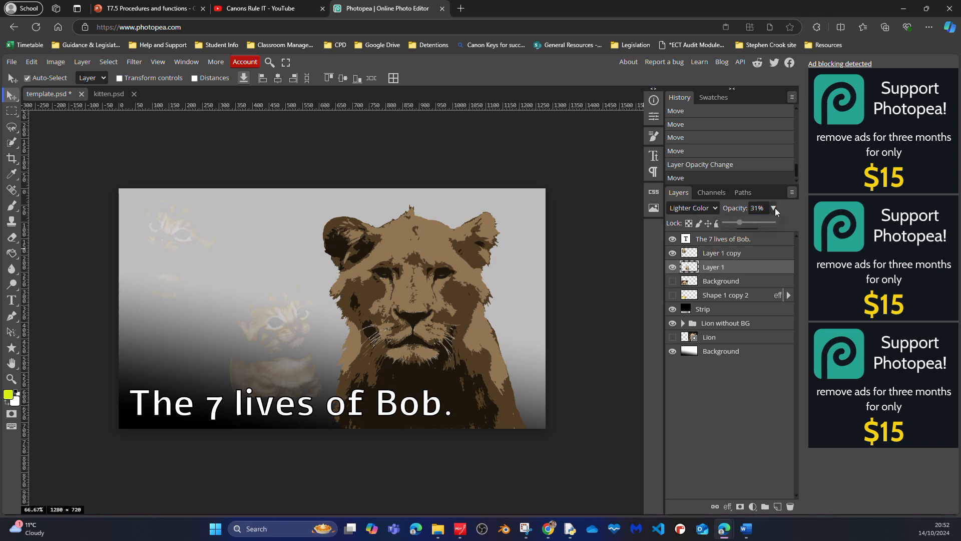
{"action": "left_click_drag", "start_coordinate": [744, 222], "coordinate": [734, 226]}
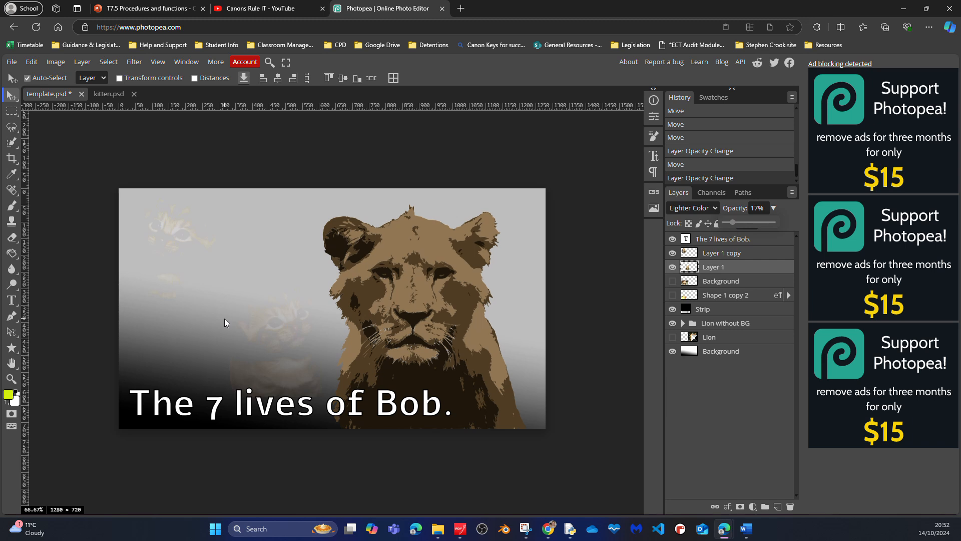
Step: Try the flipped kitten over the lion's body in the lower-right corner, and return it to the upper-left area
{"action": "left_click_drag", "start_coordinate": [170, 233], "coordinate": [479, 352]}
{"action": "mouse_move", "coordinate": [281, 346]}
{"action": "left_mouse_down"}
{"action": "mouse_move", "coordinate": [244, 344]}
{"action": "mouse_move", "coordinate": [282, 335]}
{"action": "mouse_move", "coordinate": [285, 349]}
{"action": "left_mouse_up"}
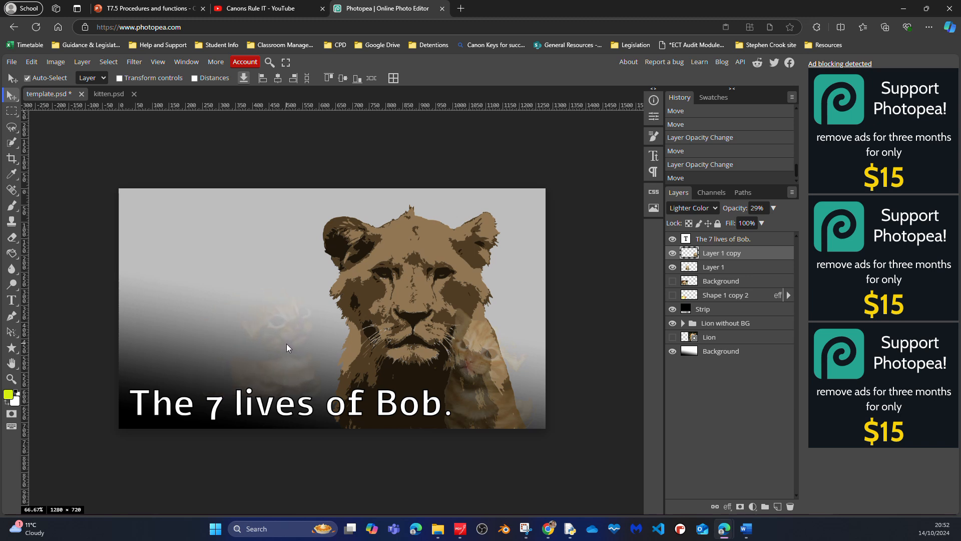
{"action": "left_click", "coordinate": [304, 329]}
{"action": "left_click_drag", "start_coordinate": [480, 356], "coordinate": [178, 244]}
Step: Hide the flipped kitten layer and adjust the original kitten to 69% opacity, nudged slightly toward the lion
{"action": "left_click", "coordinate": [673, 253]}
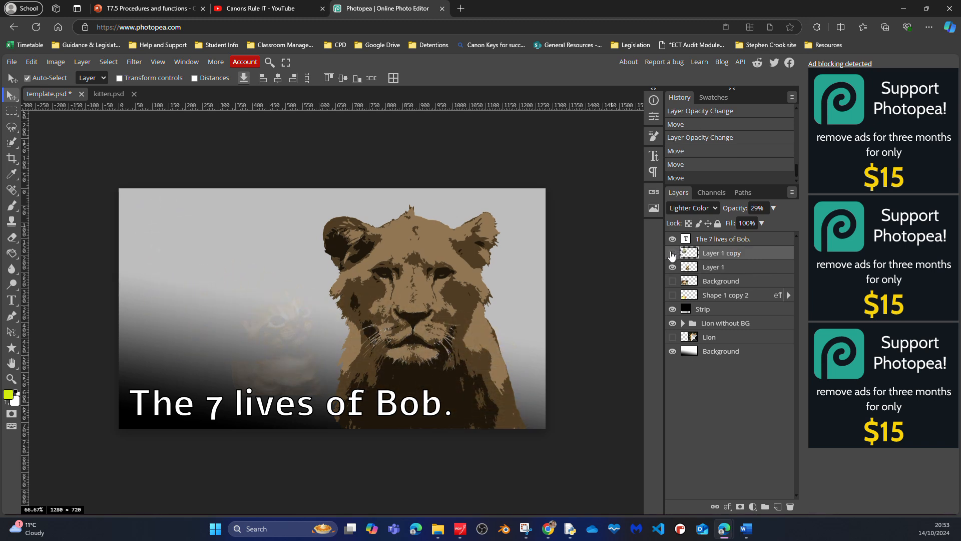
{"action": "left_click", "coordinate": [296, 329]}
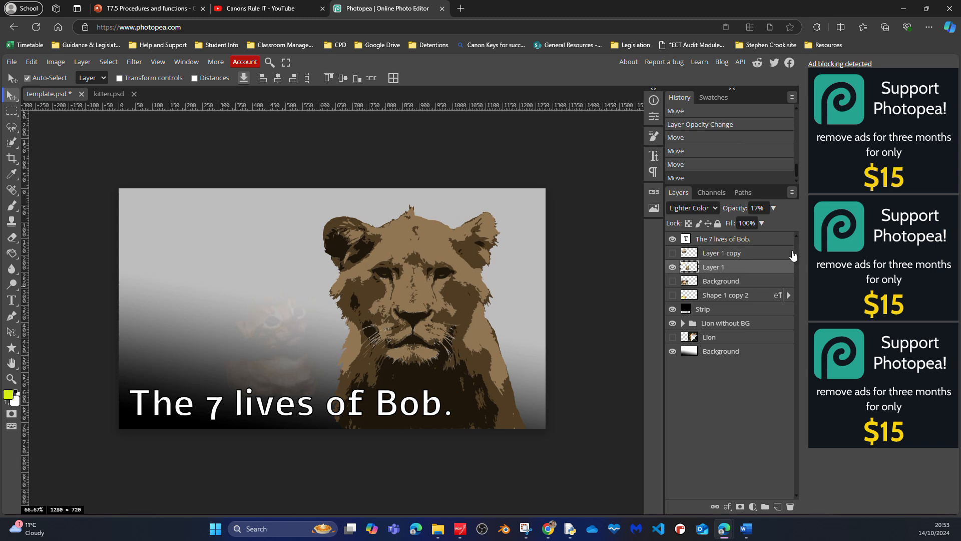
{"action": "left_click", "coordinate": [773, 207]}
{"action": "left_click_drag", "start_coordinate": [734, 226], "coordinate": [758, 226]}
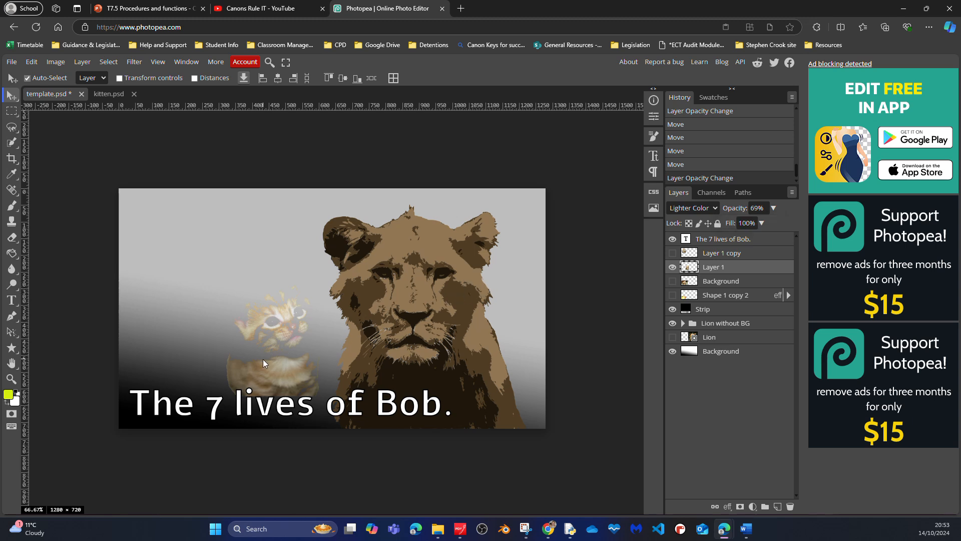
{"action": "left_click_drag", "start_coordinate": [275, 337], "coordinate": [291, 361]}
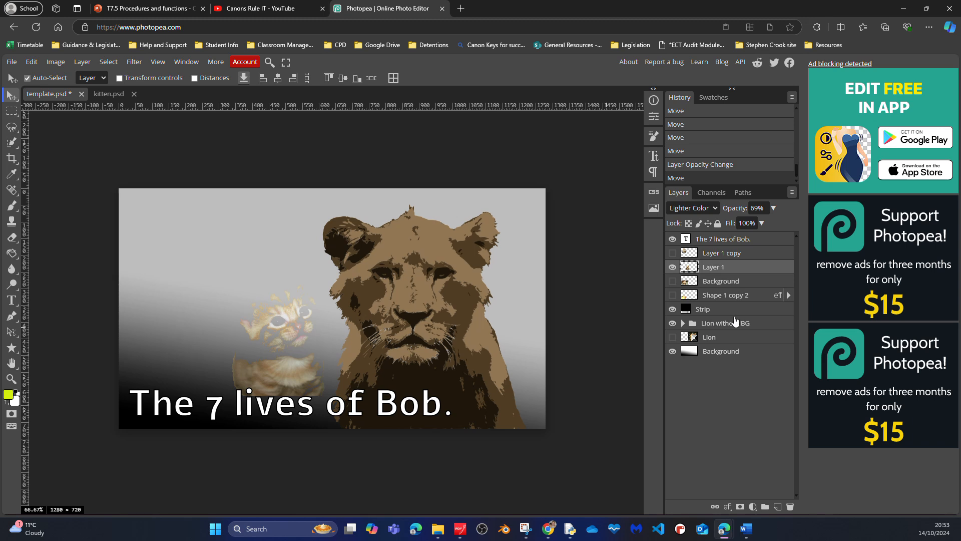
Step: Show the flame layer again and move it into the image's upper-left corner
{"action": "left_click", "coordinate": [672, 295]}
{"action": "left_click_drag", "start_coordinate": [160, 353], "coordinate": [164, 168]}
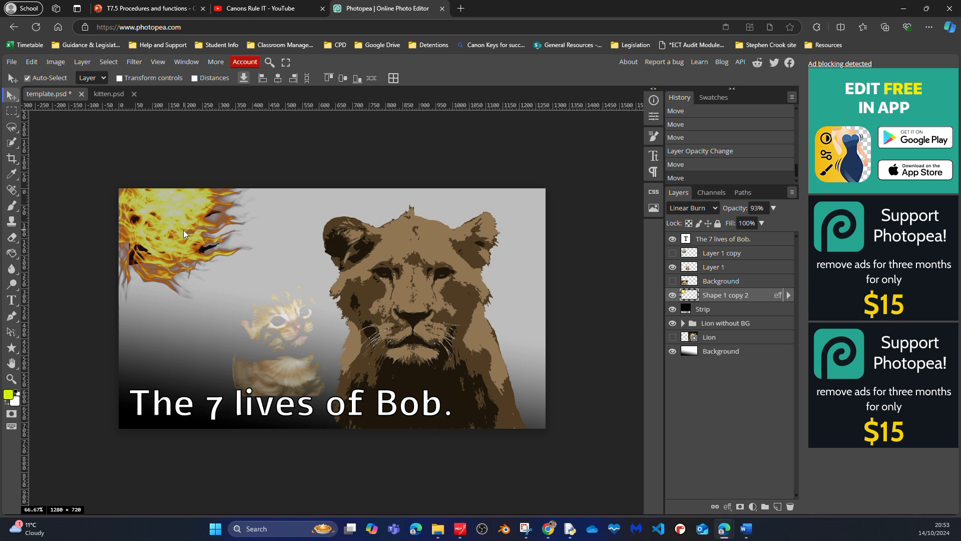
{"action": "left_click_drag", "start_coordinate": [178, 226], "coordinate": [158, 238]}
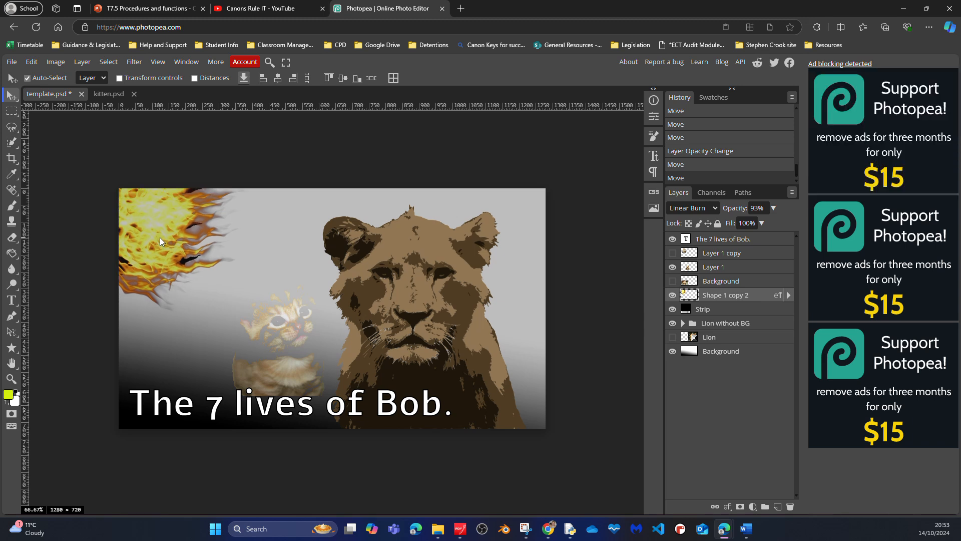
Step: Start a Lens Blur on the flame layer with the depth map From Transparency and focal distance 0
{"action": "left_click", "coordinate": [134, 62]}
{"action": "mouse_move", "coordinate": [184, 193]}
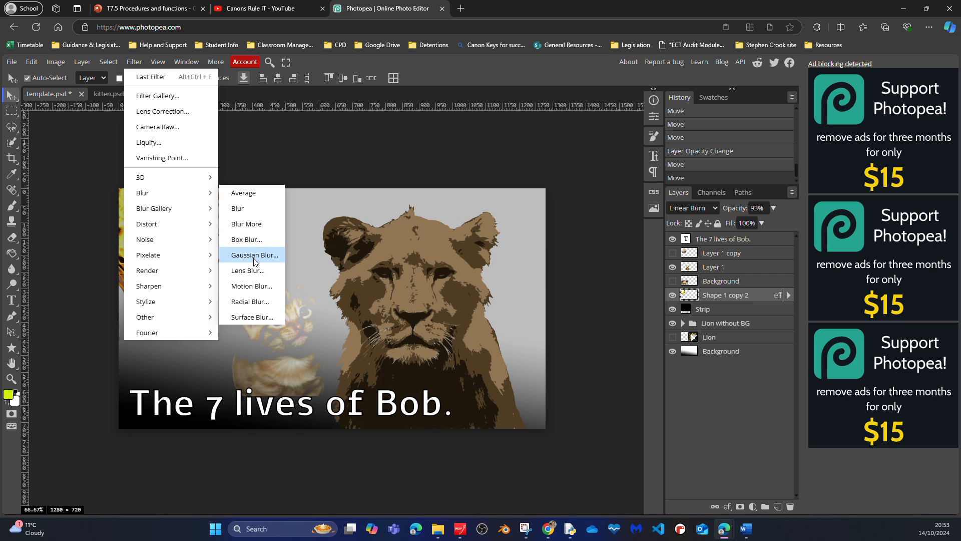
{"action": "left_click", "coordinate": [255, 270]}
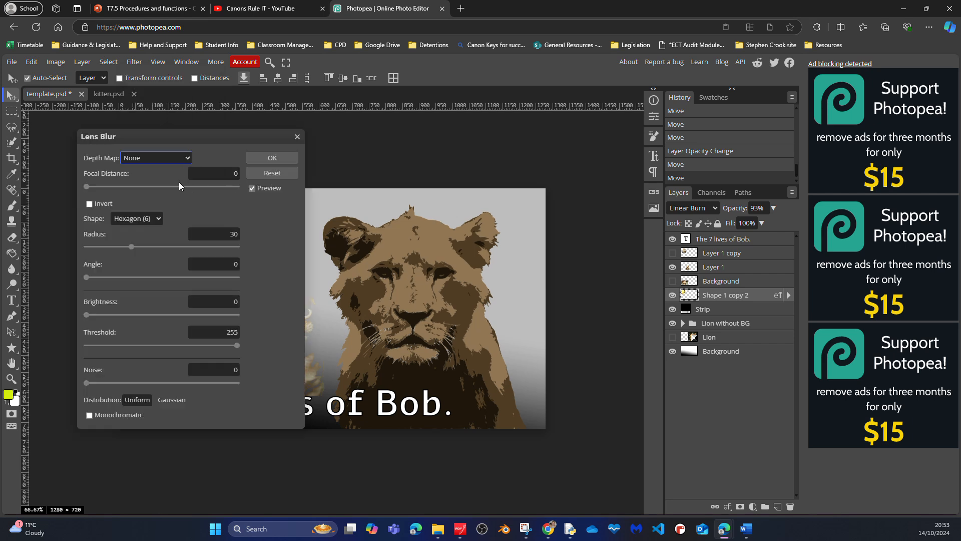
{"action": "left_click_drag", "start_coordinate": [213, 135], "coordinate": [619, 125]}
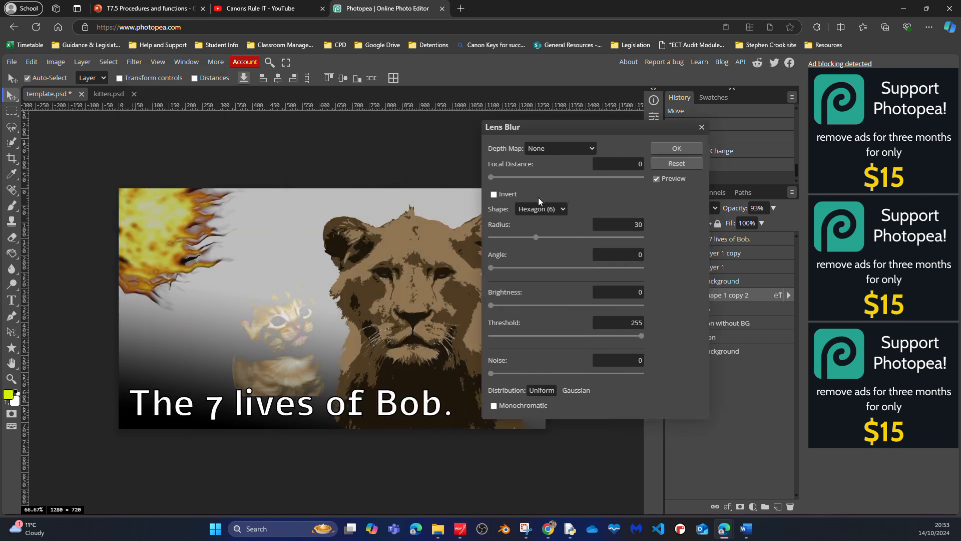
{"action": "left_click_drag", "start_coordinate": [491, 177], "coordinate": [542, 179]}
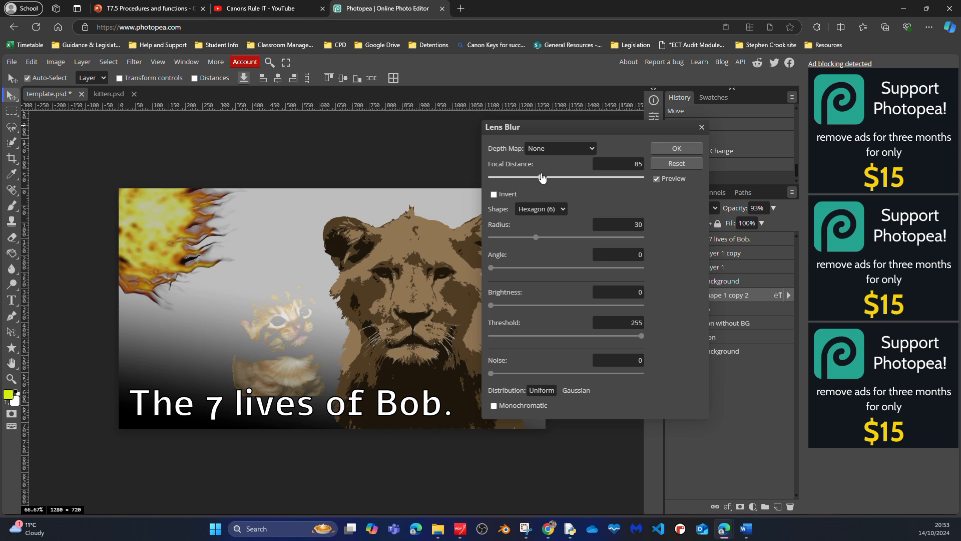
{"action": "left_click", "coordinate": [556, 148]}
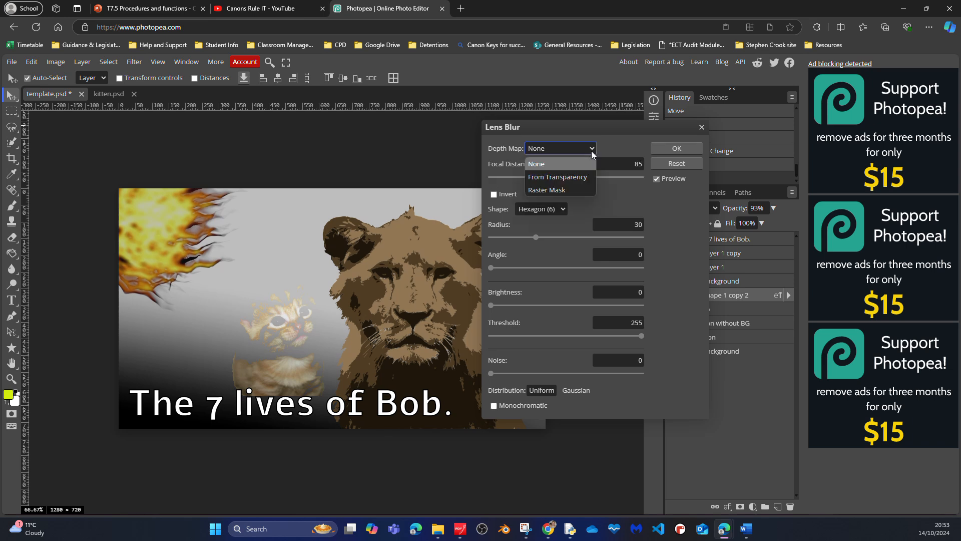
{"action": "left_click", "coordinate": [546, 178]}
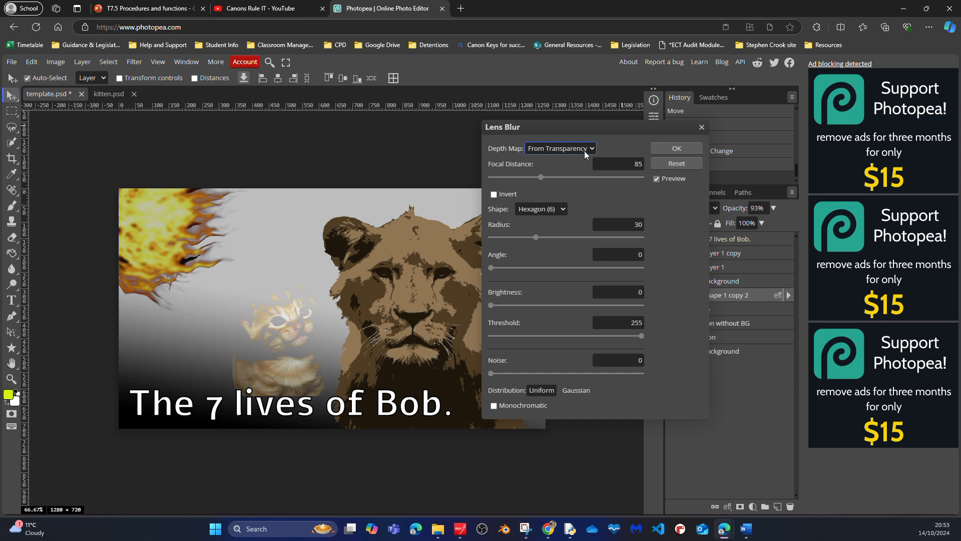
{"action": "left_click_drag", "start_coordinate": [541, 178], "coordinate": [491, 182]}
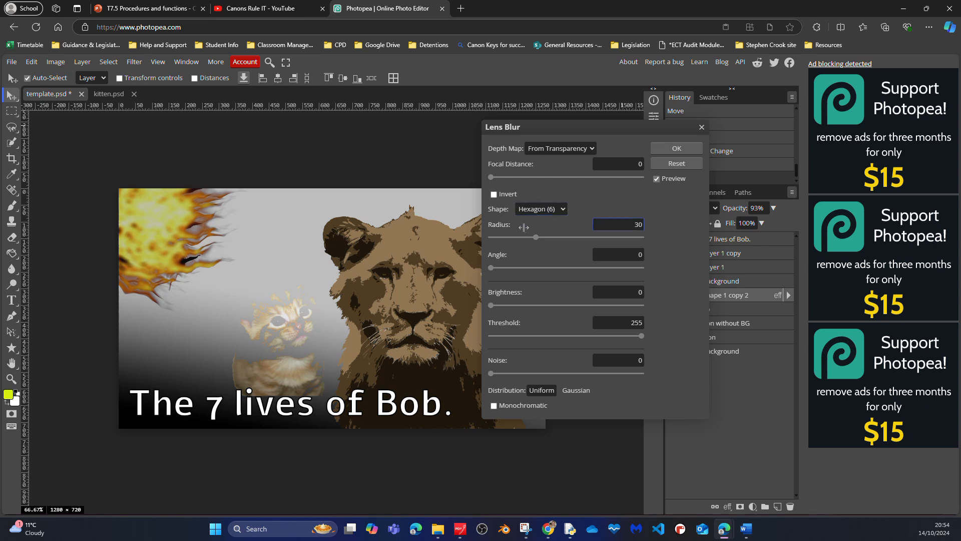
Step: Apply the Lens Blur with radius 5, angle 170, brightness 100, threshold 141 and noise 35
{"action": "left_click_drag", "start_coordinate": [533, 236], "coordinate": [528, 237]}
{"action": "left_click_drag", "start_coordinate": [518, 240], "coordinate": [564, 278]}
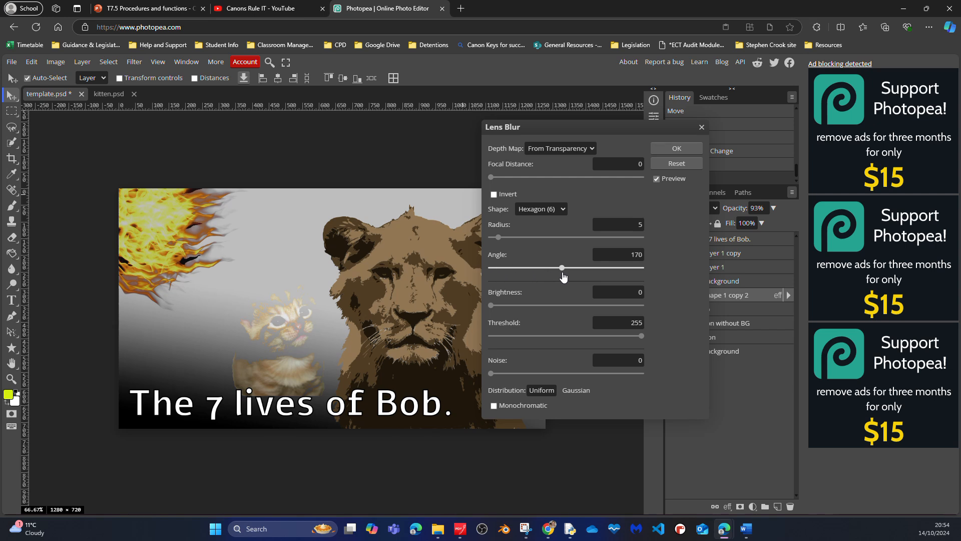
{"action": "left_click_drag", "start_coordinate": [563, 277], "coordinate": [563, 277]}
{"action": "left_click_drag", "start_coordinate": [491, 305], "coordinate": [575, 339]}
{"action": "left_click_drag", "start_coordinate": [491, 373], "coordinate": [545, 372]}
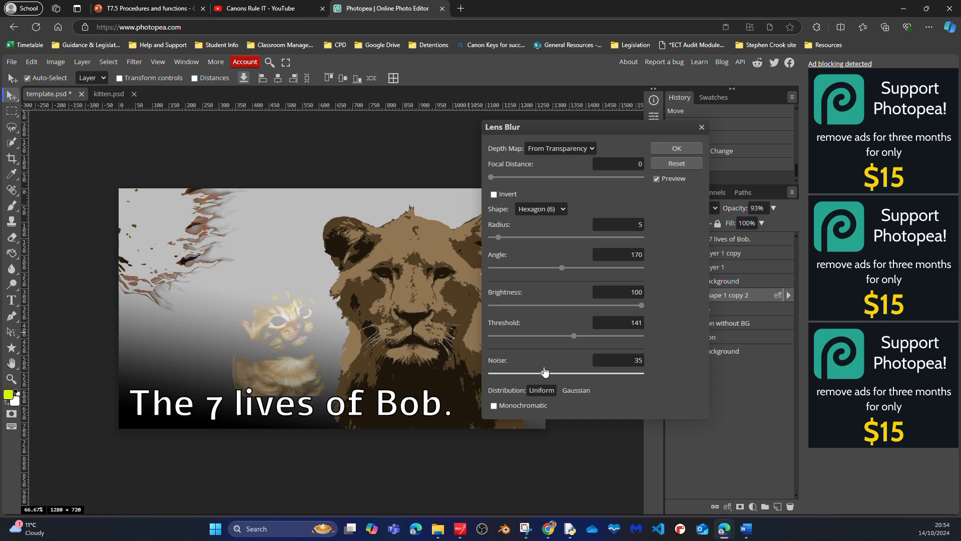
{"action": "left_click", "coordinate": [690, 146]}
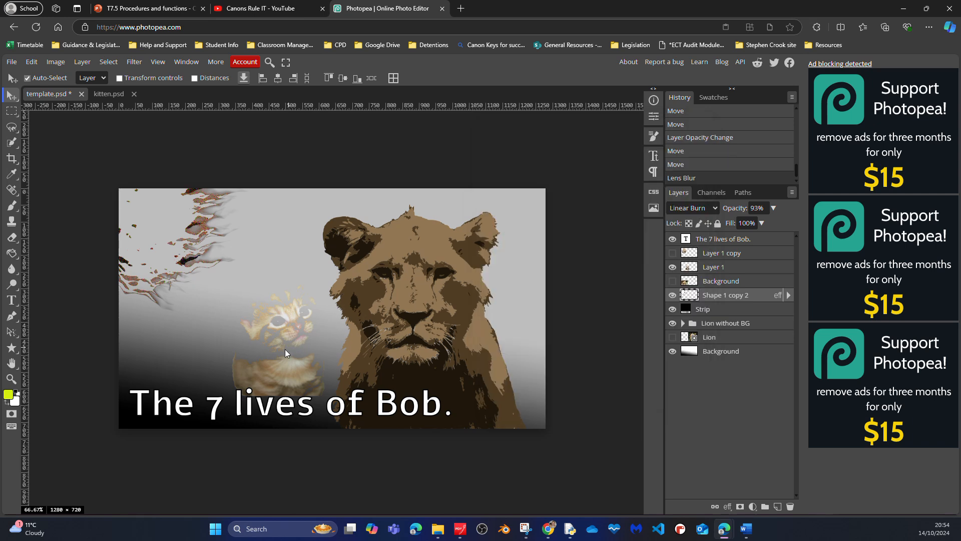
Step: Move the kitten down and toward the lion so its body sits behind the title text
{"action": "left_click_drag", "start_coordinate": [235, 359], "coordinate": [290, 397]}
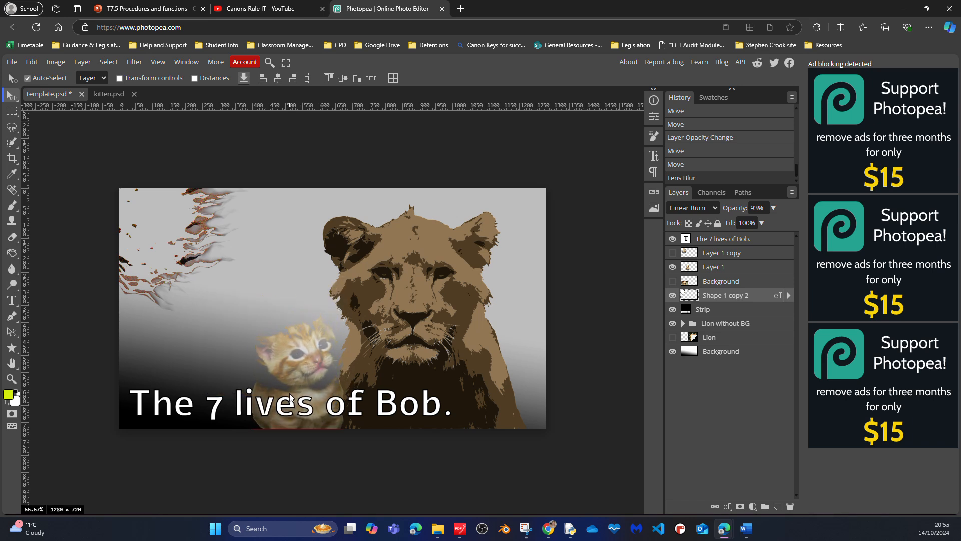
{"action": "left_click_drag", "start_coordinate": [290, 397], "coordinate": [306, 400]}
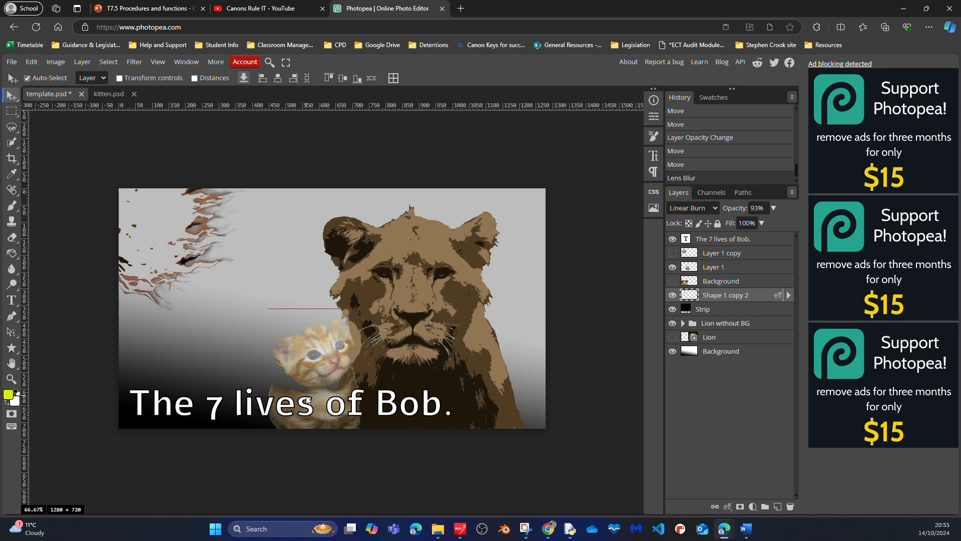
{"action": "left_click_drag", "start_coordinate": [307, 400], "coordinate": [308, 400]}
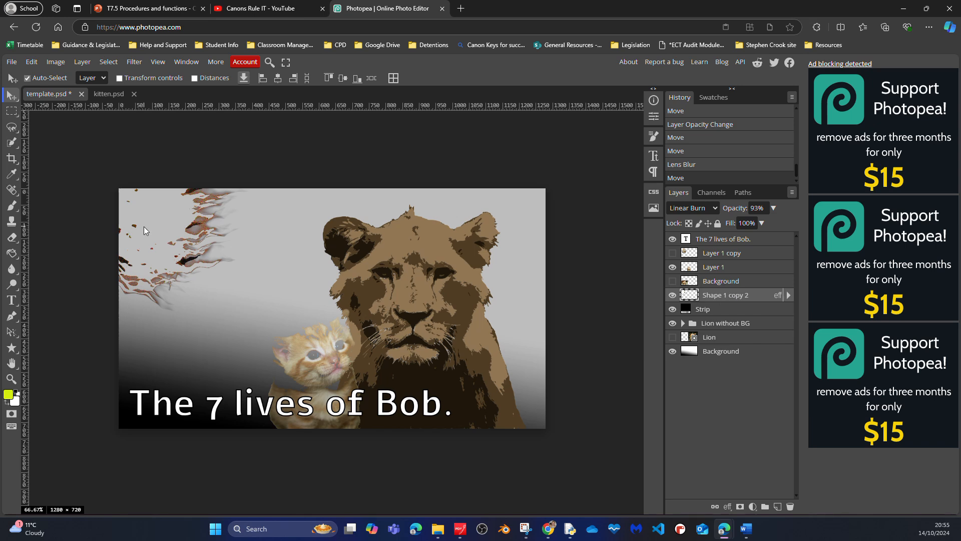
Step: Enlarge the blurred flame layer proportionally and reposition it over the image's upper-left area
{"action": "key", "text": "ctrl+t"}
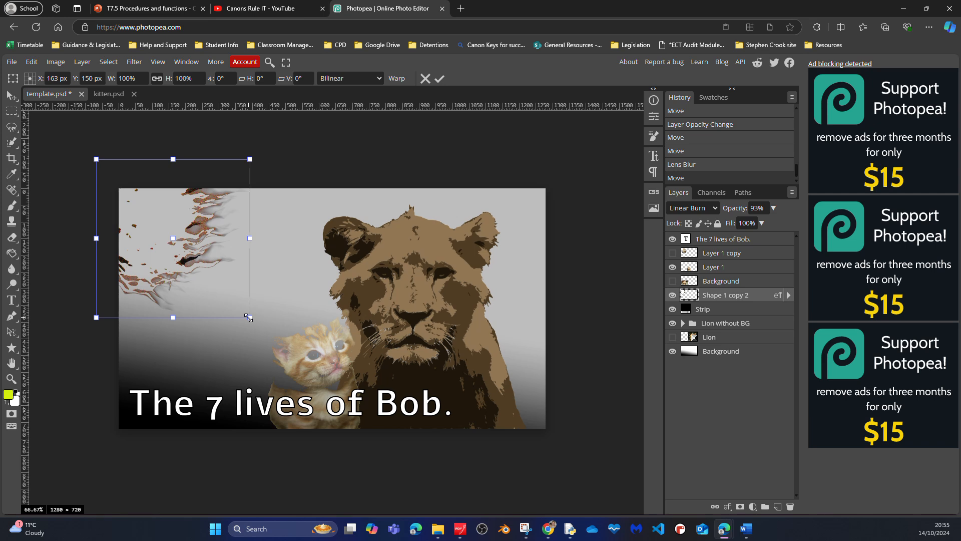
{"action": "left_click_drag", "start_coordinate": [248, 317], "coordinate": [259, 346]}
{"action": "left_click_drag", "start_coordinate": [210, 298], "coordinate": [248, 344]}
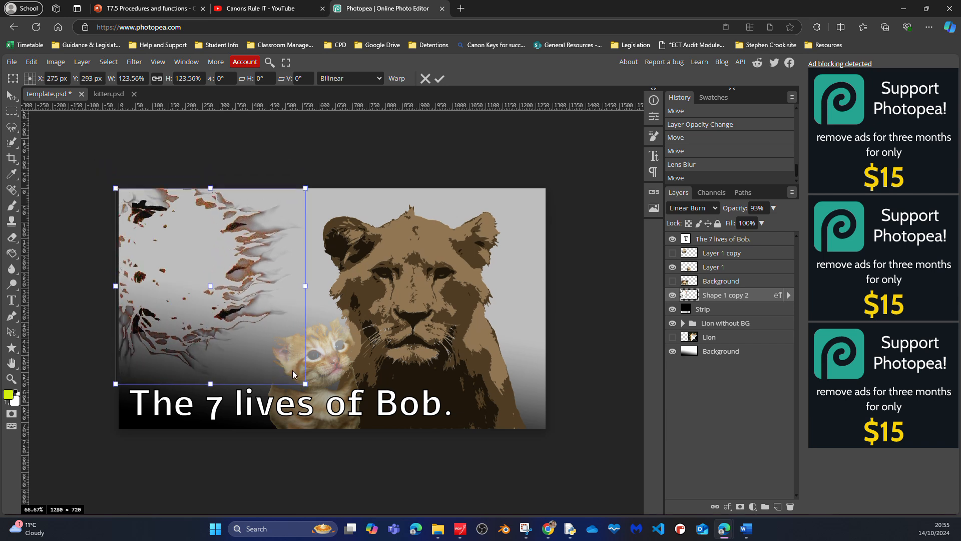
{"action": "left_click_drag", "start_coordinate": [302, 383], "coordinate": [289, 368]}
{"action": "key", "text": "Return"}
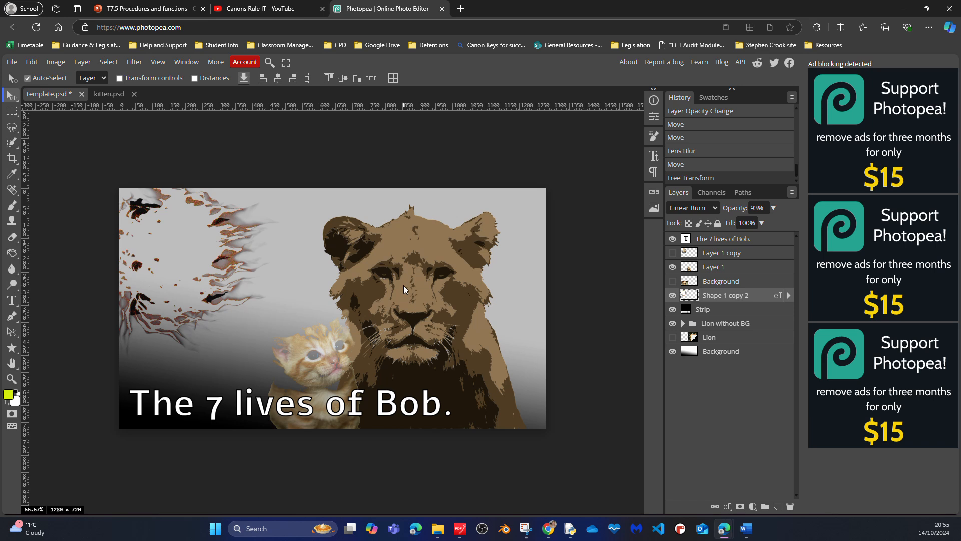
Step: Blend the visible kitten layer with Color Burn at 18% opacity
{"action": "left_click", "coordinate": [754, 272]}
{"action": "left_click", "coordinate": [773, 208]}
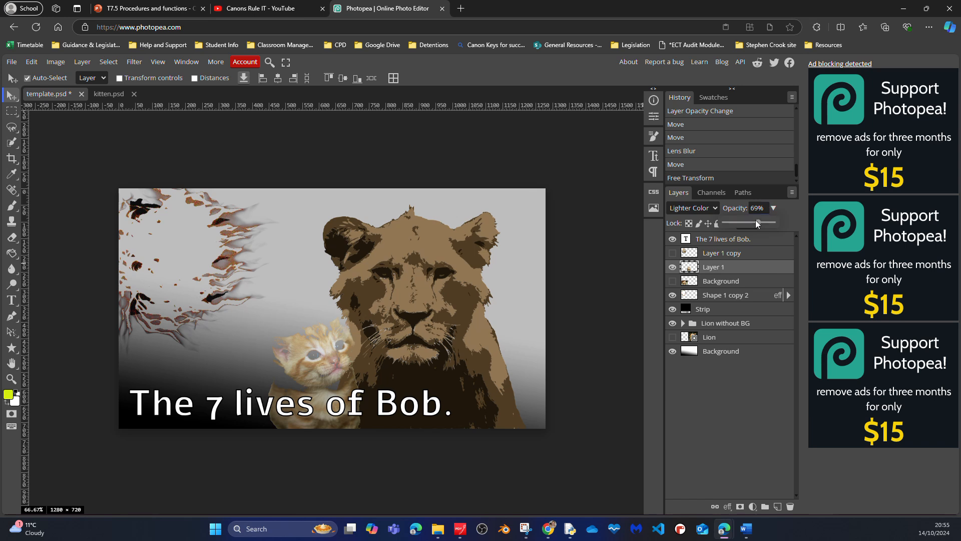
{"action": "left_click_drag", "start_coordinate": [757, 224], "coordinate": [729, 225]}
{"action": "left_click", "coordinate": [714, 209]}
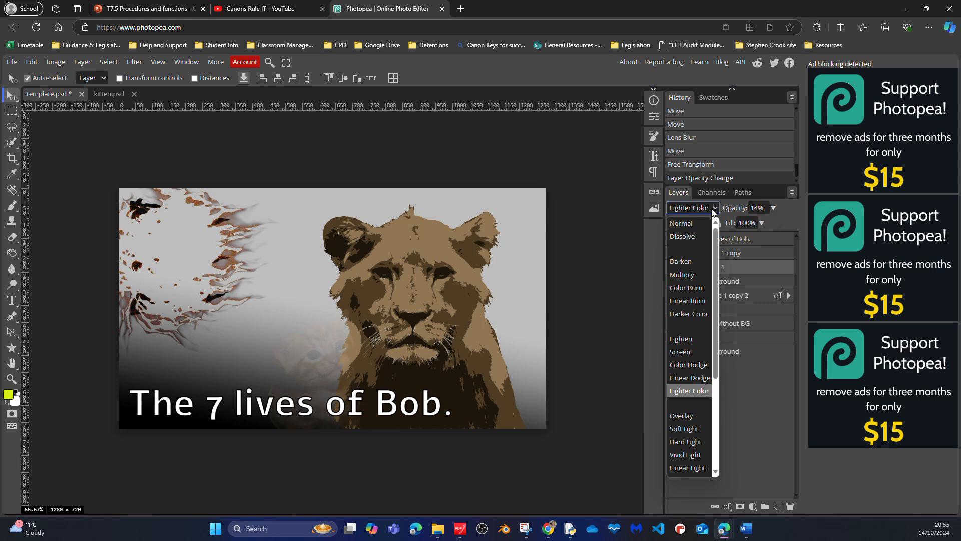
{"action": "left_click", "coordinate": [677, 287]}
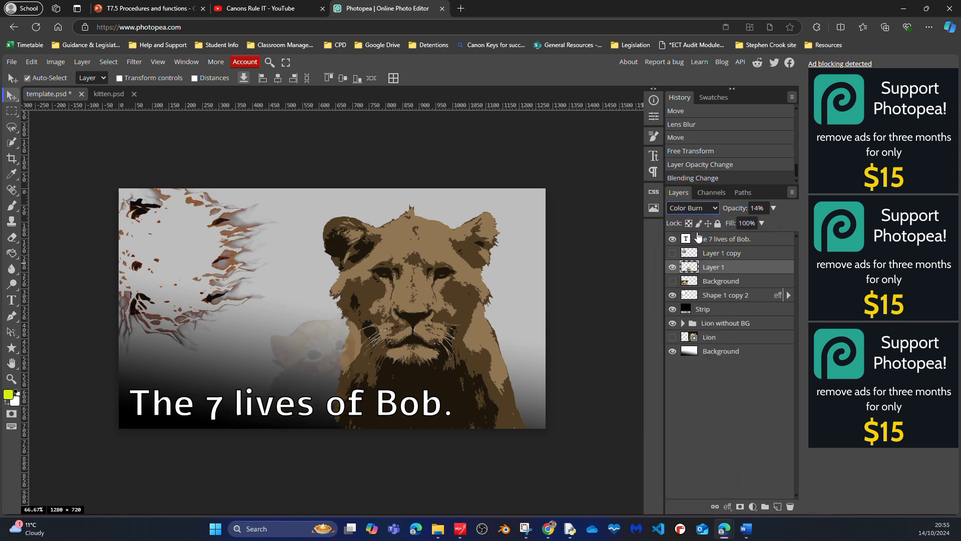
{"action": "left_click", "coordinate": [773, 208]}
{"action": "mouse_move", "coordinate": [734, 222]}
{"action": "left_mouse_down"}
{"action": "mouse_move", "coordinate": [748, 227]}
{"action": "mouse_move", "coordinate": [734, 225]}
{"action": "left_mouse_up"}
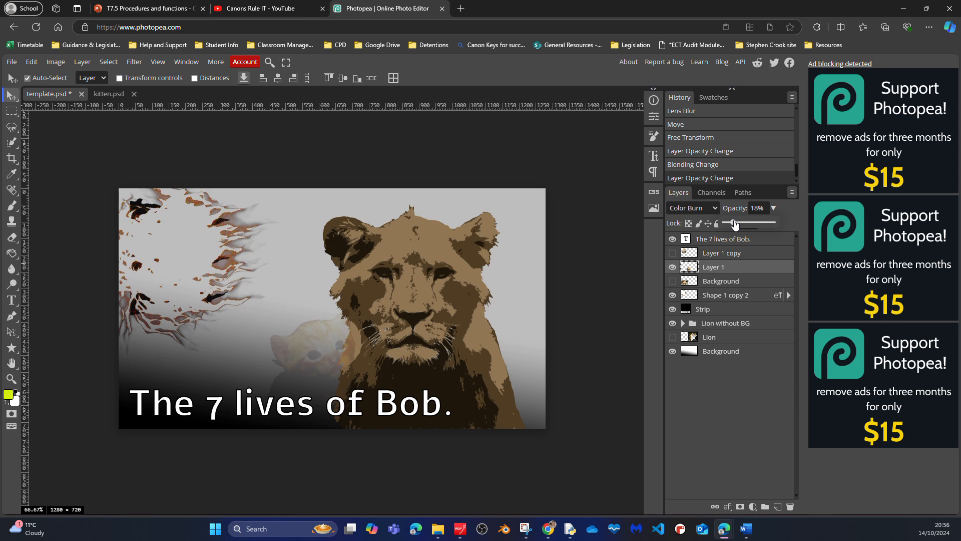
Step: Reorder the Strip layer above the kitten layer, toggle its visibility to compare, and nudge the title text slightly upward
{"action": "left_click_drag", "start_coordinate": [728, 316], "coordinate": [733, 265]}
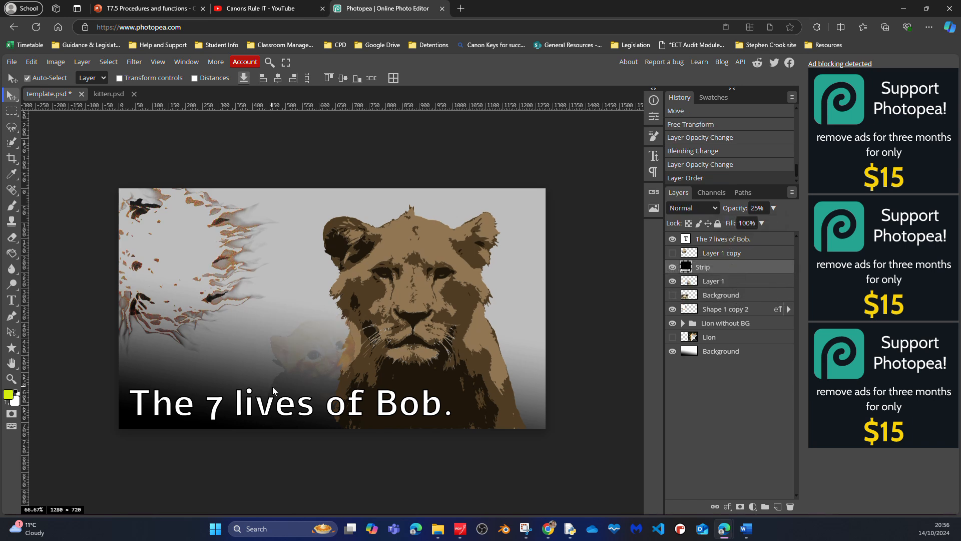
{"action": "left_click", "coordinate": [671, 271]}
{"action": "left_click", "coordinate": [671, 272]}
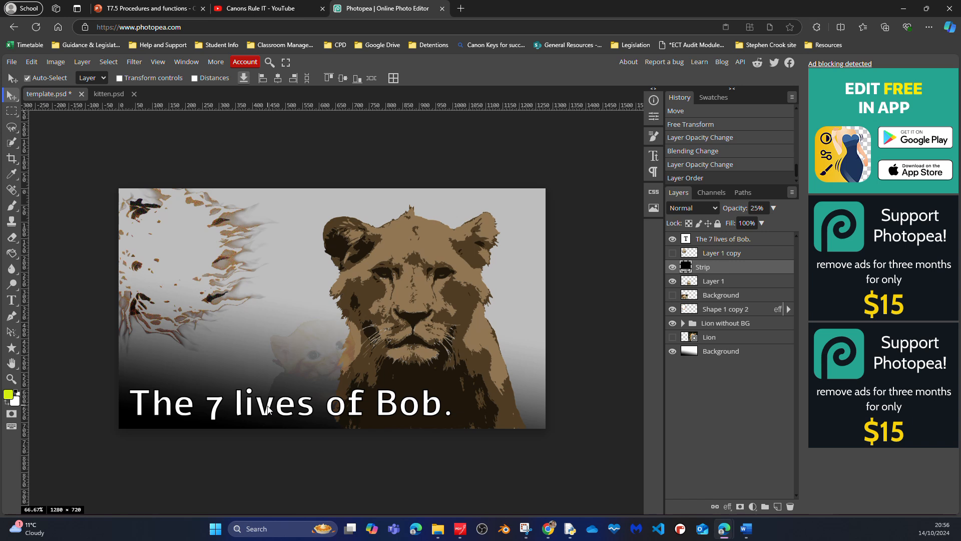
{"action": "left_click_drag", "start_coordinate": [264, 408], "coordinate": [265, 406]}
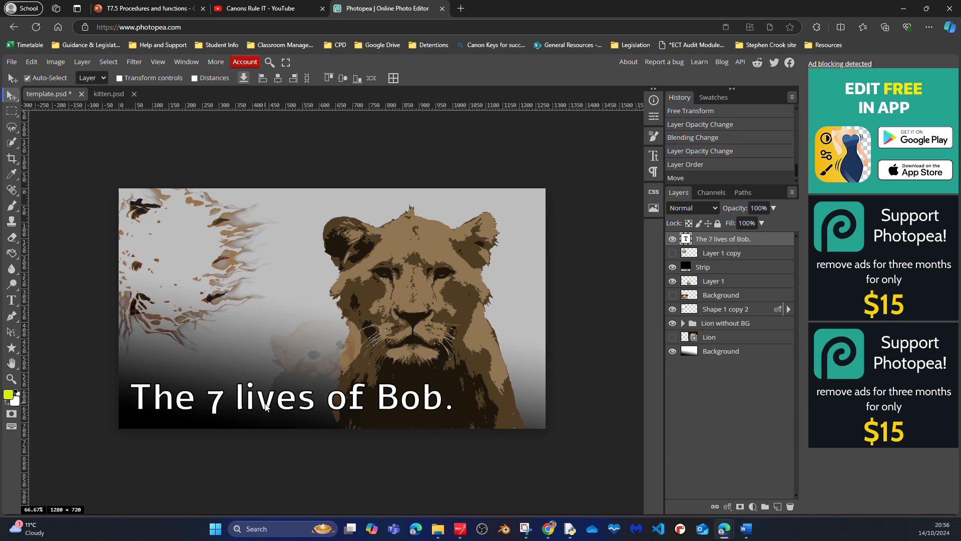
Step: Create a new project from the misty green hills template titled "What Is Love?"
{"action": "left_click", "coordinate": [10, 63]}
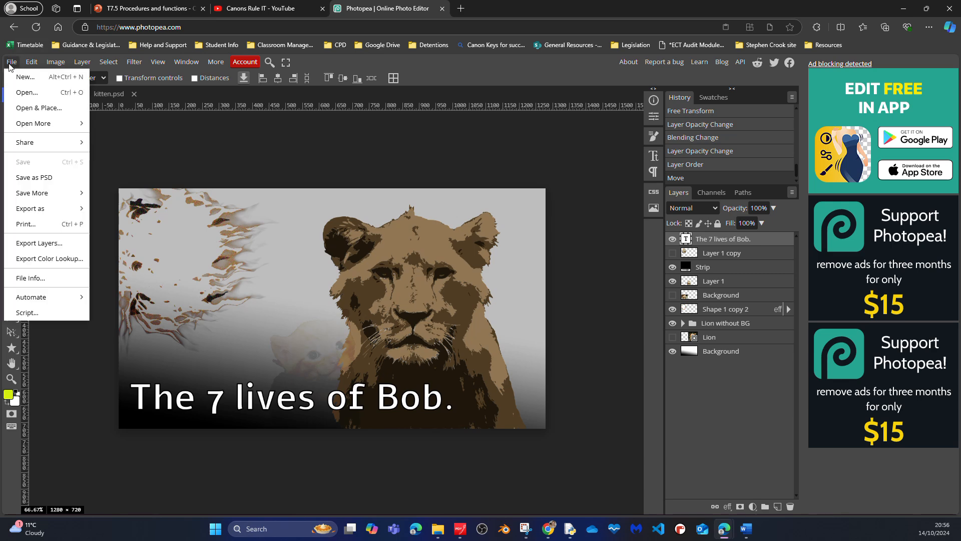
{"action": "left_click", "coordinate": [24, 76]}
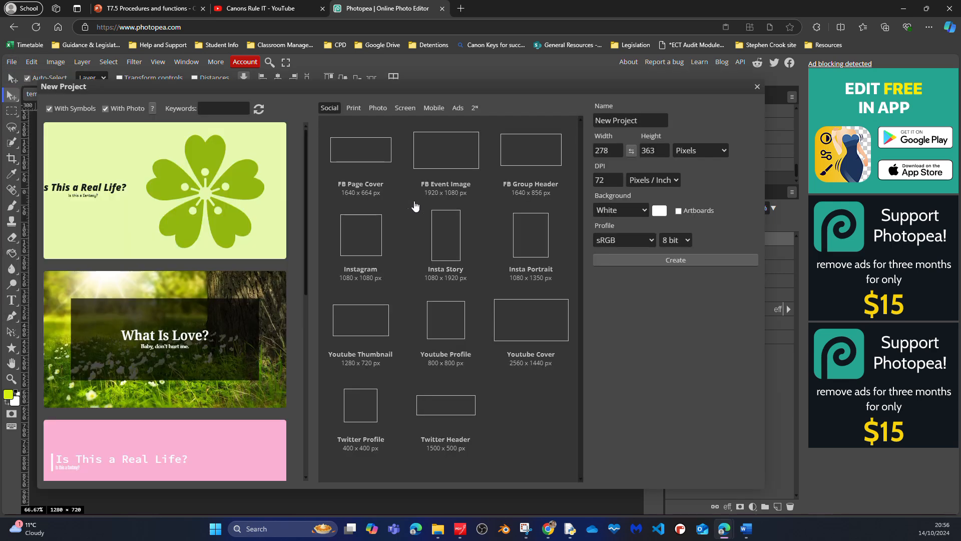
{"action": "scroll", "coordinate": [155, 300], "scroll_direction": "down", "scroll_amount": 4}
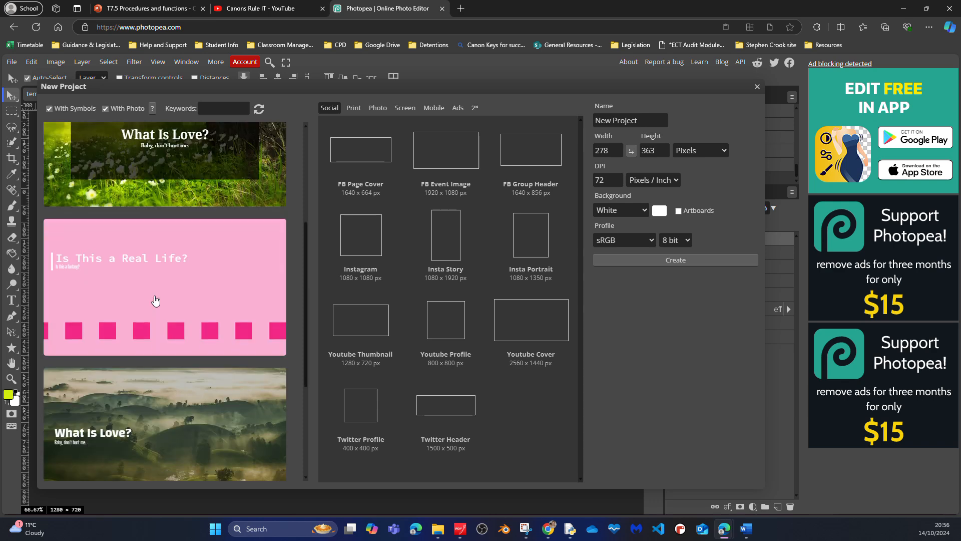
{"action": "scroll", "coordinate": [155, 300], "scroll_direction": "up", "scroll_amount": 2}
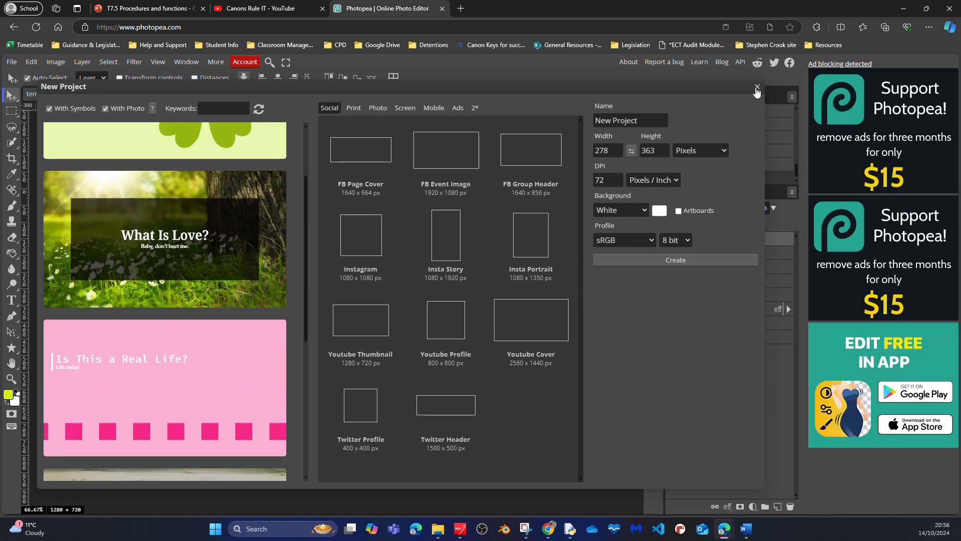
{"action": "scroll", "coordinate": [112, 258], "scroll_direction": "down", "scroll_amount": 5}
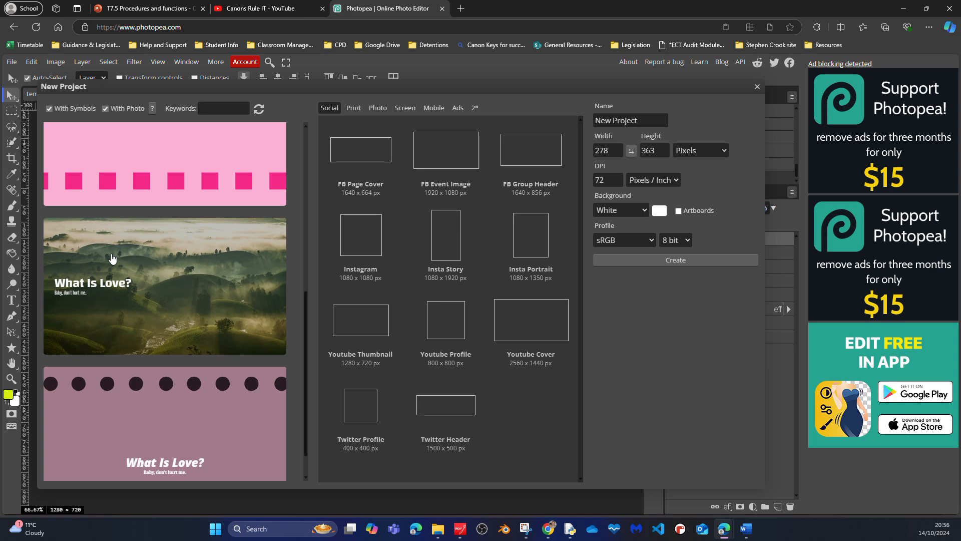
{"action": "left_click", "coordinate": [205, 299]}
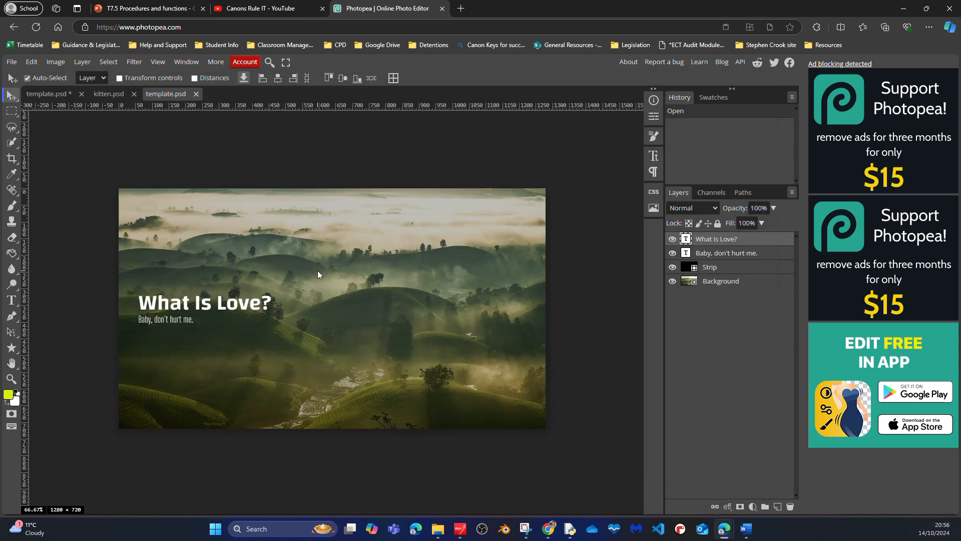
Step: Hide both text layers and the Strip in the hills template, and copy its background photo into the lion document
{"action": "left_click", "coordinate": [673, 239]}
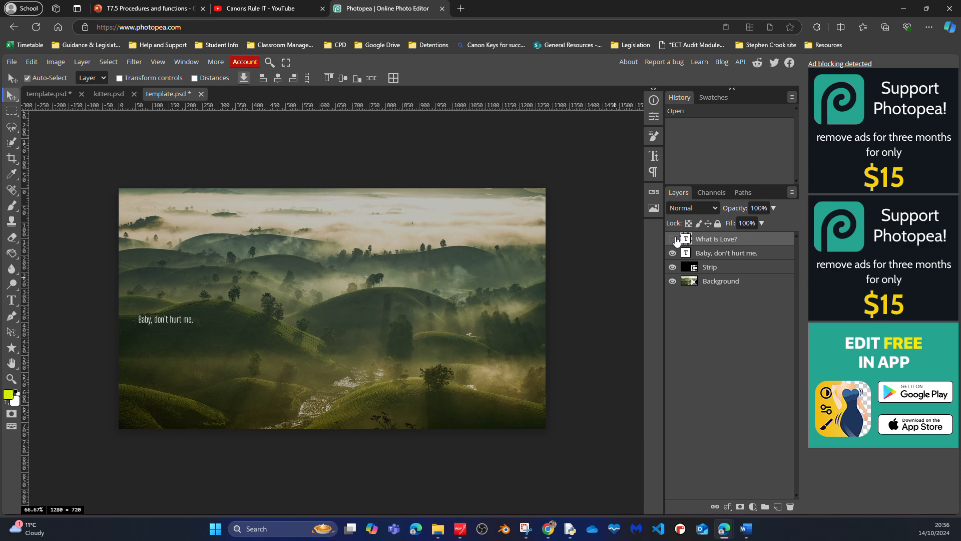
{"action": "left_click", "coordinate": [672, 253]}
{"action": "left_click", "coordinate": [673, 266]}
{"action": "left_click_drag", "start_coordinate": [380, 317], "coordinate": [369, 293]}
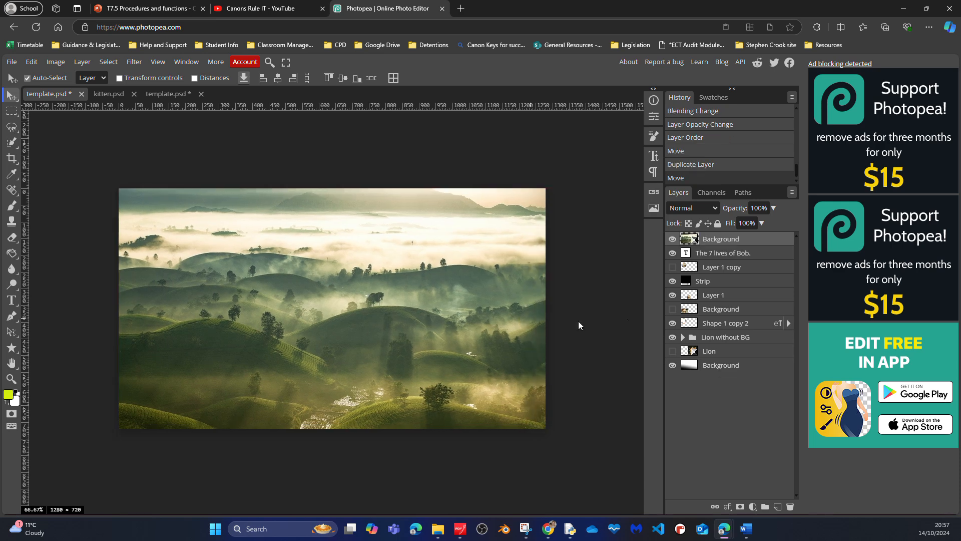
Step: Place the hills layer directly above the bottom gradient background and set its blend mode to Soft Light after trying Overlay
{"action": "left_click_drag", "start_coordinate": [755, 242], "coordinate": [760, 361]}
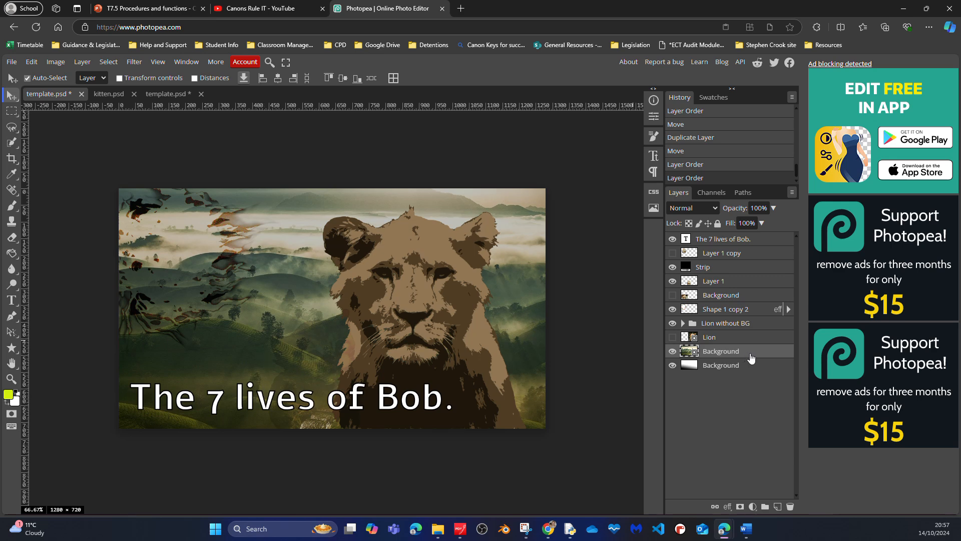
{"action": "left_click", "coordinate": [688, 208]}
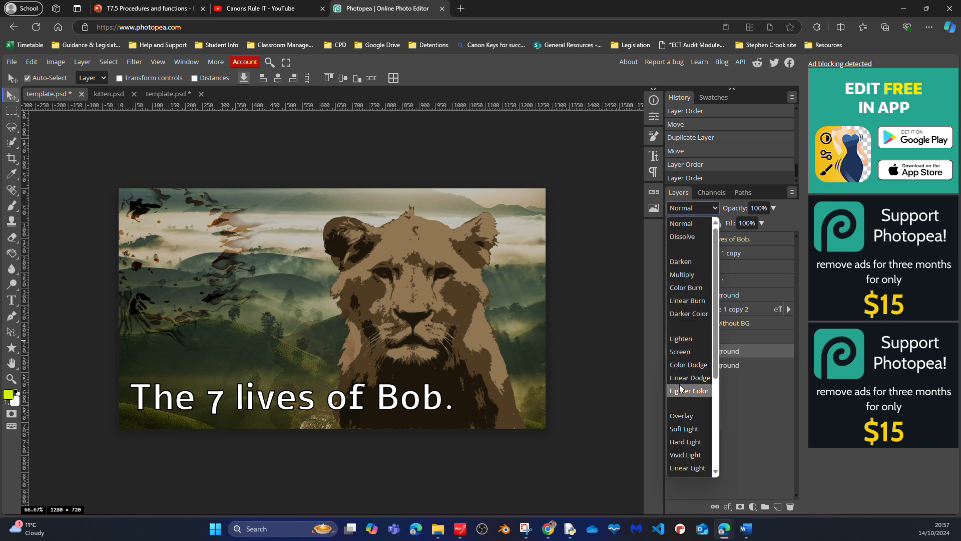
{"action": "left_click", "coordinate": [679, 417]}
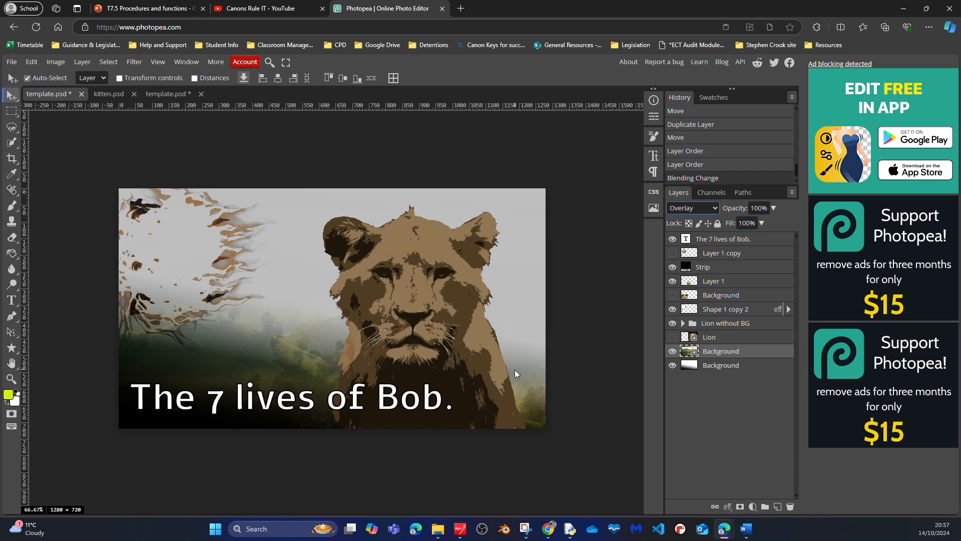
{"action": "left_click", "coordinate": [715, 208]}
{"action": "left_click", "coordinate": [691, 431]}
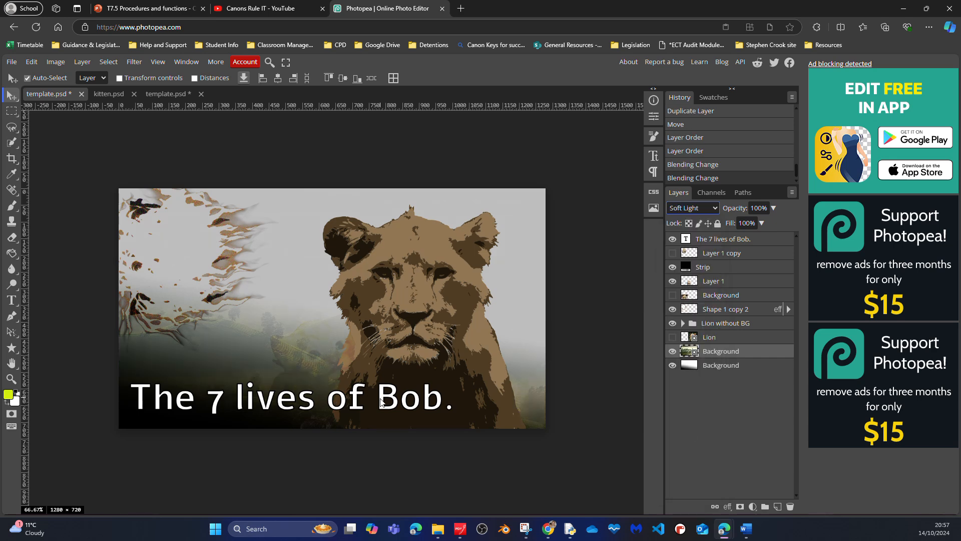
Step: Try Lighter Color on the hills background layer, and set its blend mode to Hard Light
{"action": "left_click", "coordinate": [715, 208]}
{"action": "left_click", "coordinate": [680, 390]}
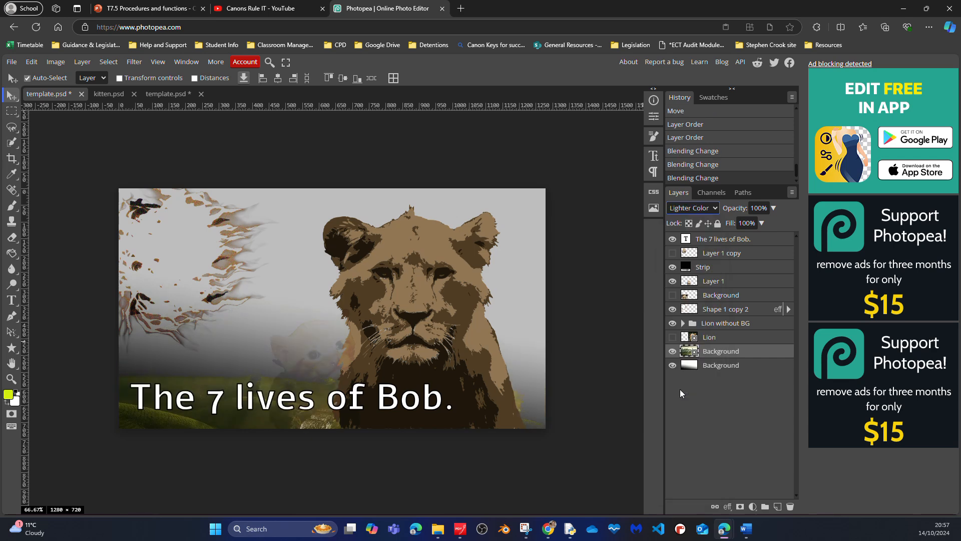
{"action": "left_click", "coordinate": [714, 208]}
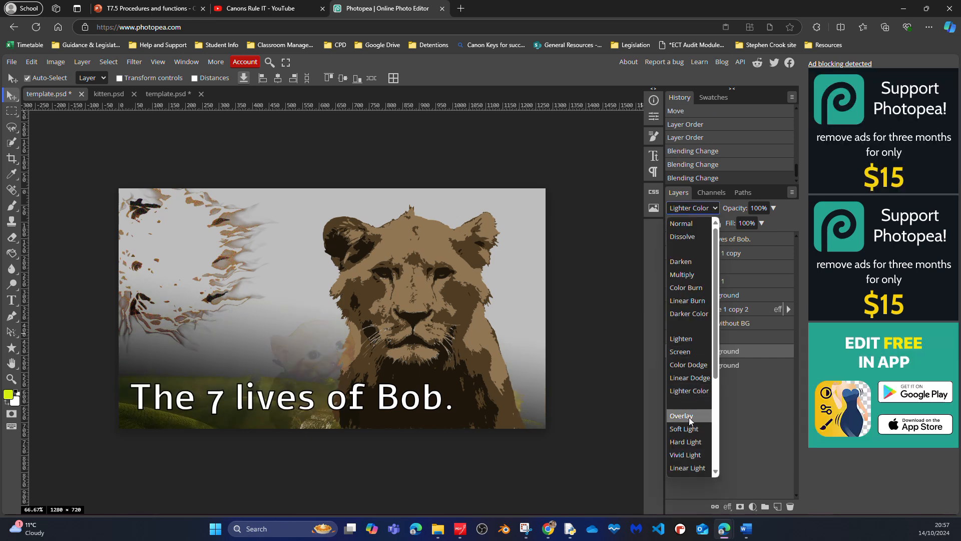
{"action": "left_click", "coordinate": [685, 442]}
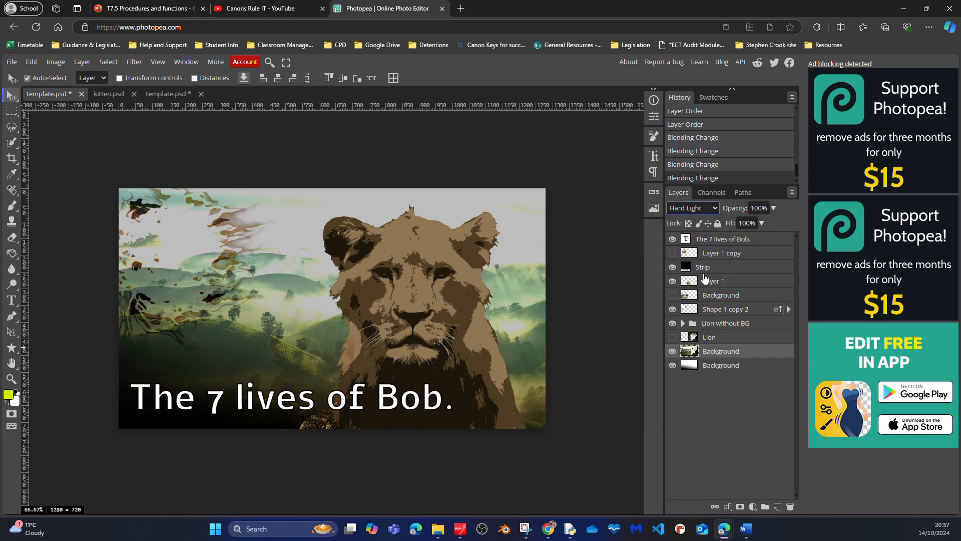
Step: Try full opacity on the kitten layer, set its opacity to 49%, and hide the layer
{"action": "left_click", "coordinate": [729, 282]}
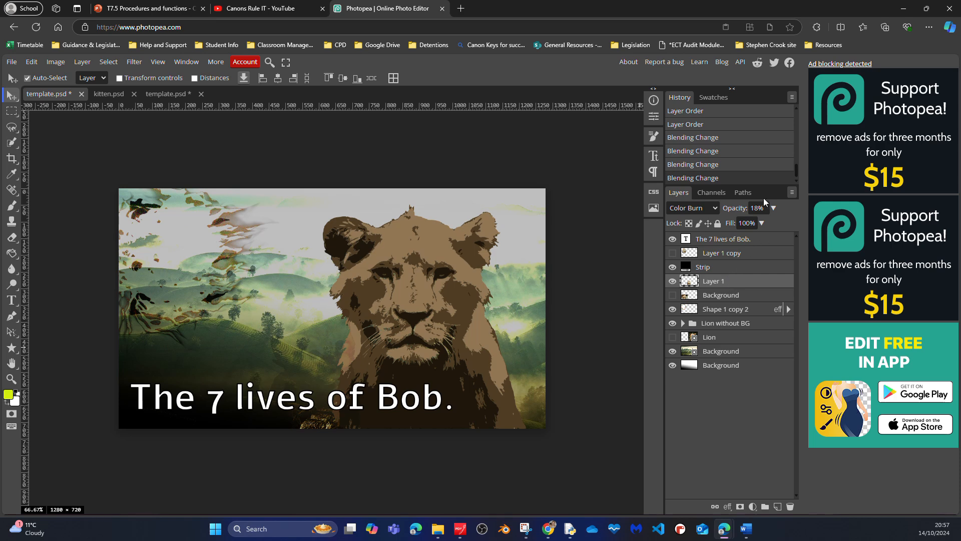
{"action": "left_click", "coordinate": [773, 209]}
{"action": "left_click_drag", "start_coordinate": [738, 220], "coordinate": [794, 224]}
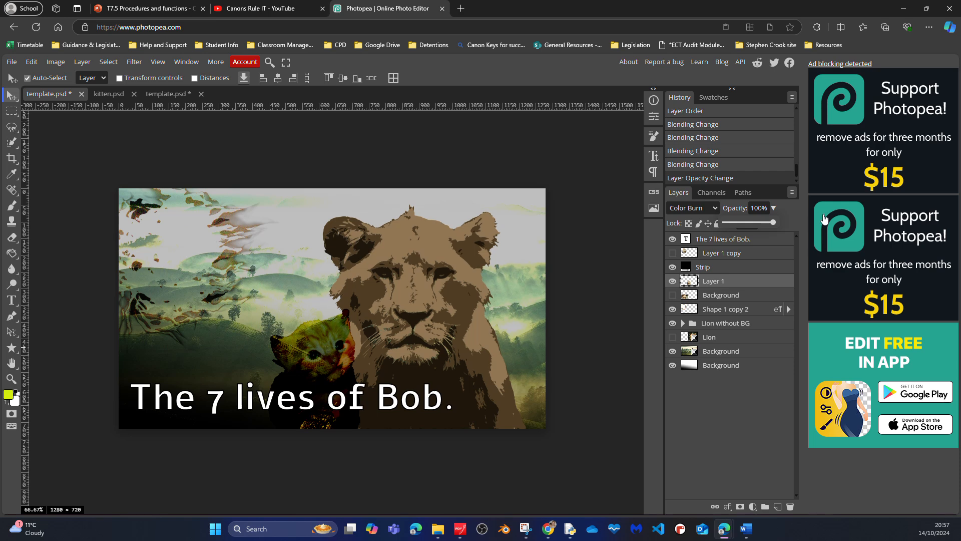
{"action": "left_click_drag", "start_coordinate": [825, 219], "coordinate": [749, 232]}
{"action": "left_click", "coordinate": [672, 281]}
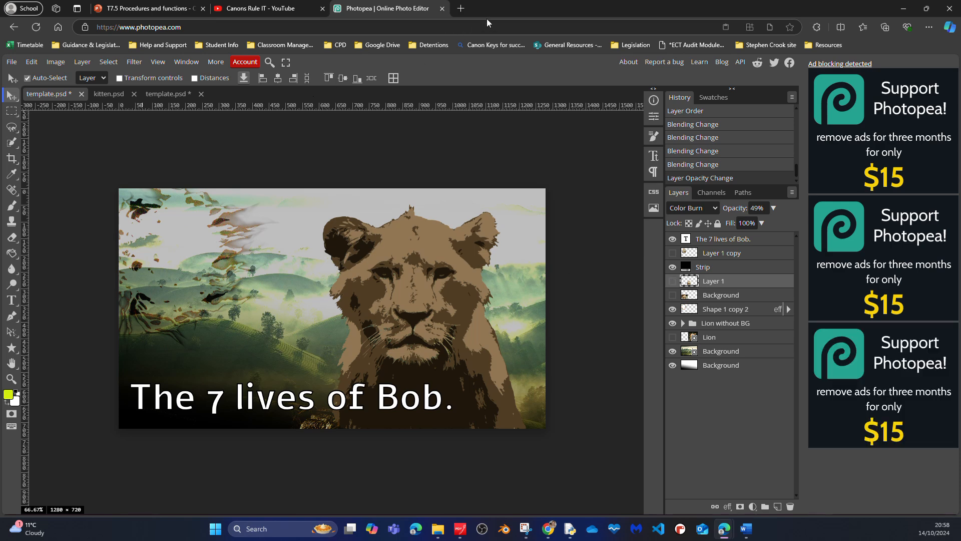
Step: Save the lion document as a PSD file named "7 lives of bob" in the Photoshop images folder
{"action": "left_click", "coordinate": [12, 63]}
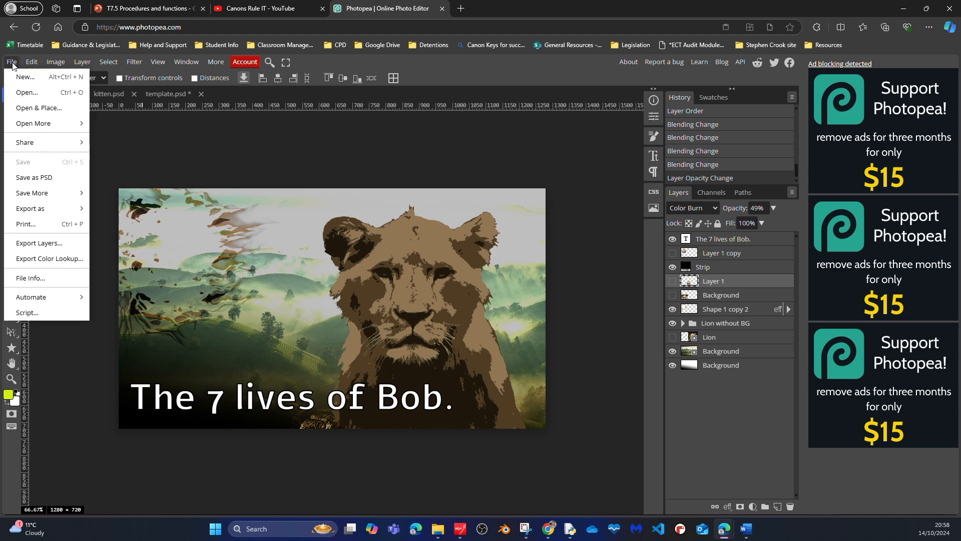
{"action": "left_click", "coordinate": [47, 178]}
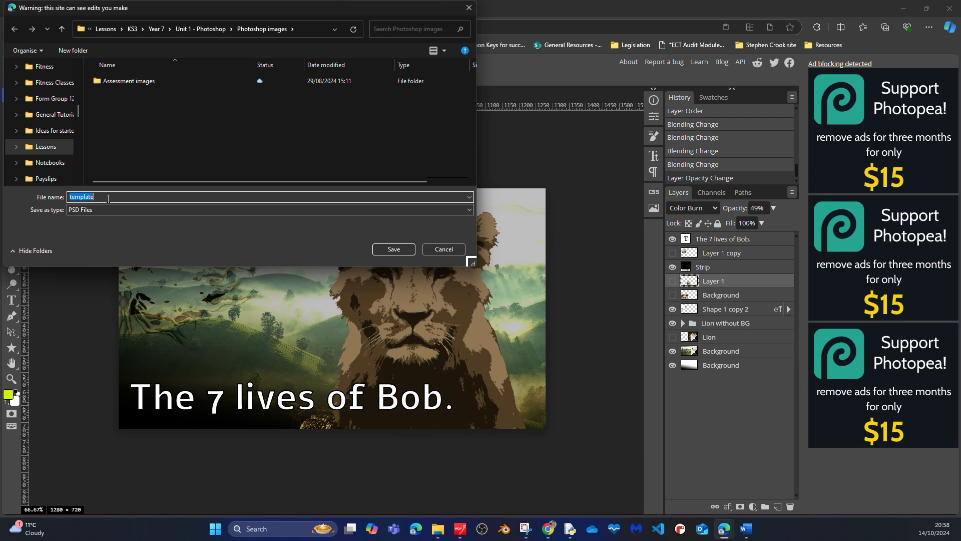
{"action": "type", "text": "linon"}
{"action": "key", "text": "BackSpace"}
{"action": "key", "text": "BackSpace"}
{"action": "key", "text": "BackSpace"}
{"action": "type", "text": "7 lives of bob"}
{"action": "left_click", "coordinate": [404, 249]}
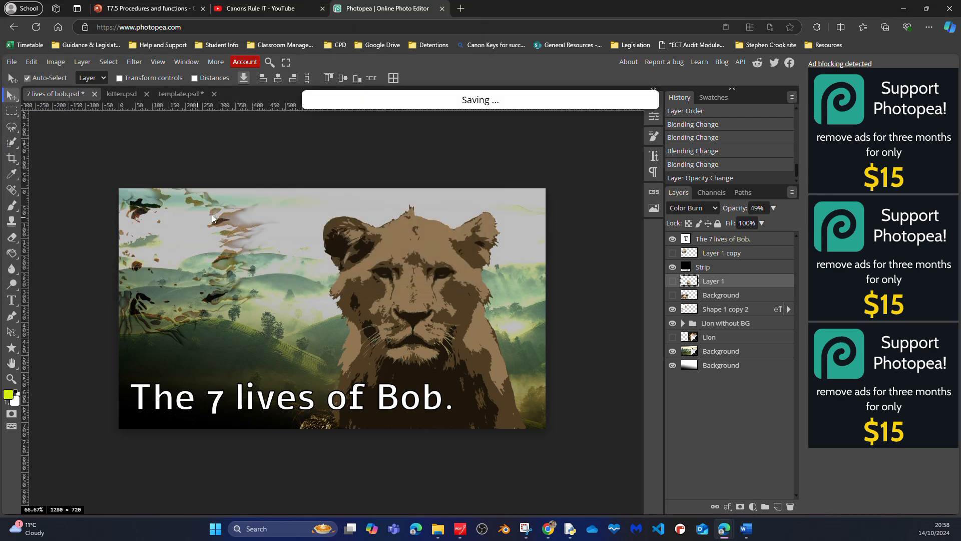